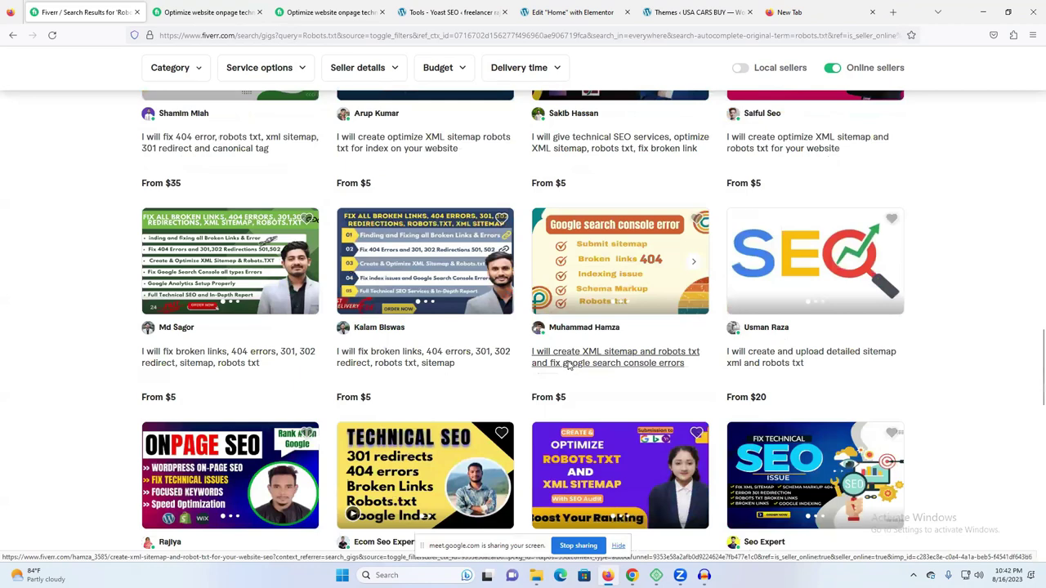
Check the second page of the Robots.txt gig results and return to the first page
scroll(536, 371, "down", 1)
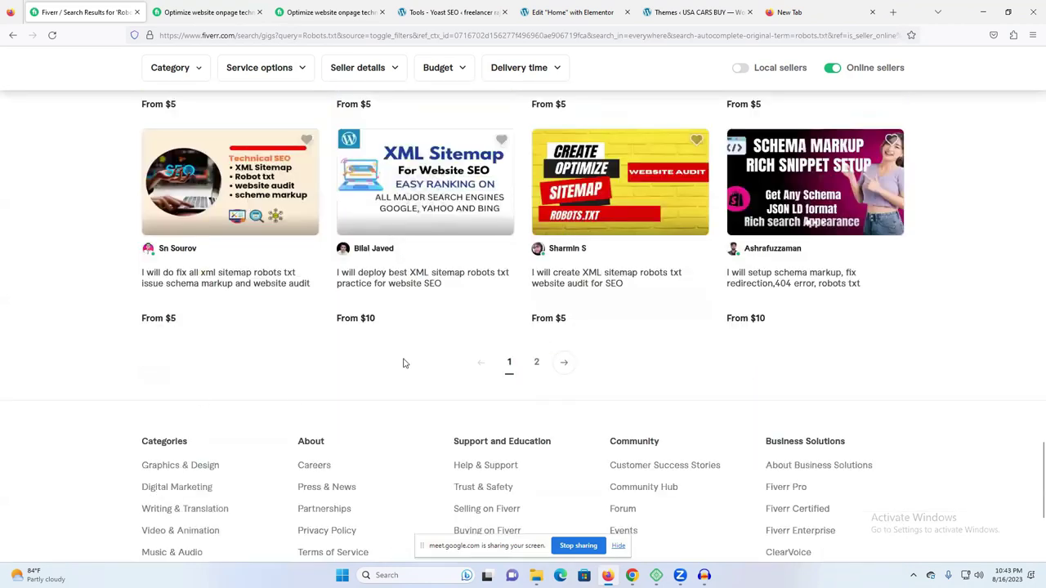
left_click(535, 362)
scroll(535, 370, "down", 2)
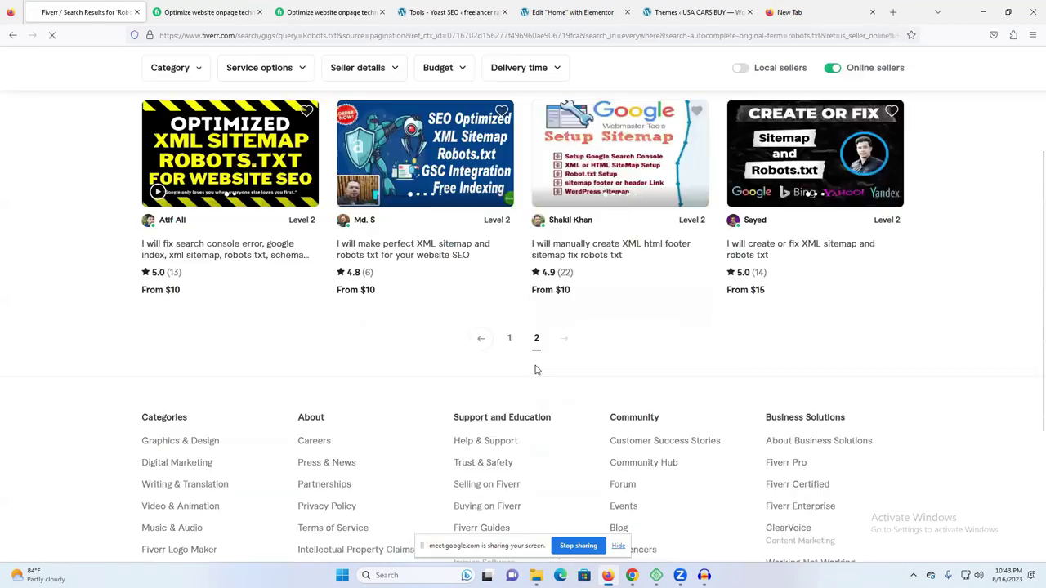
scroll(490, 392, "up", 1)
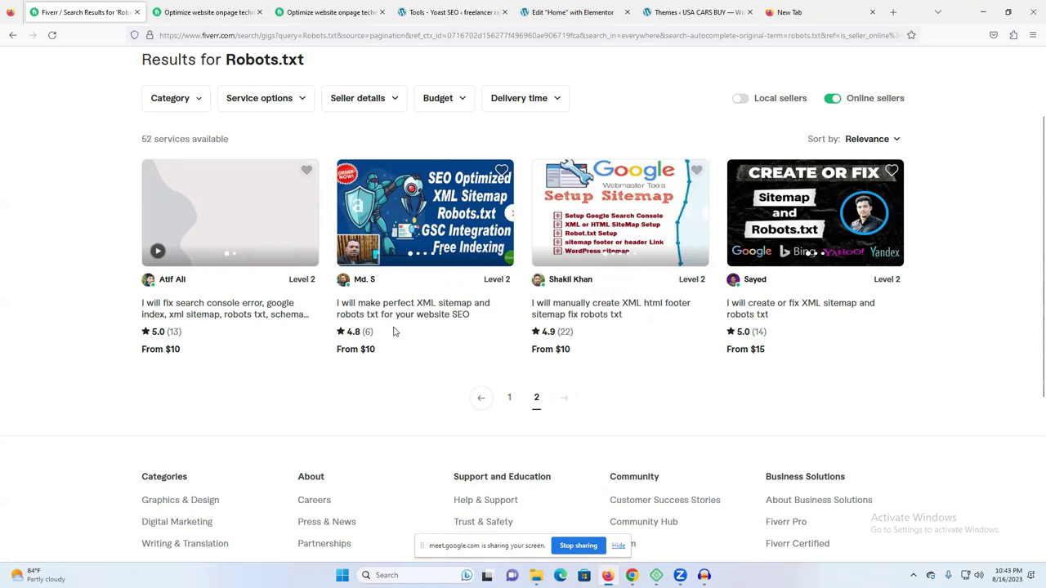
left_click(512, 400)
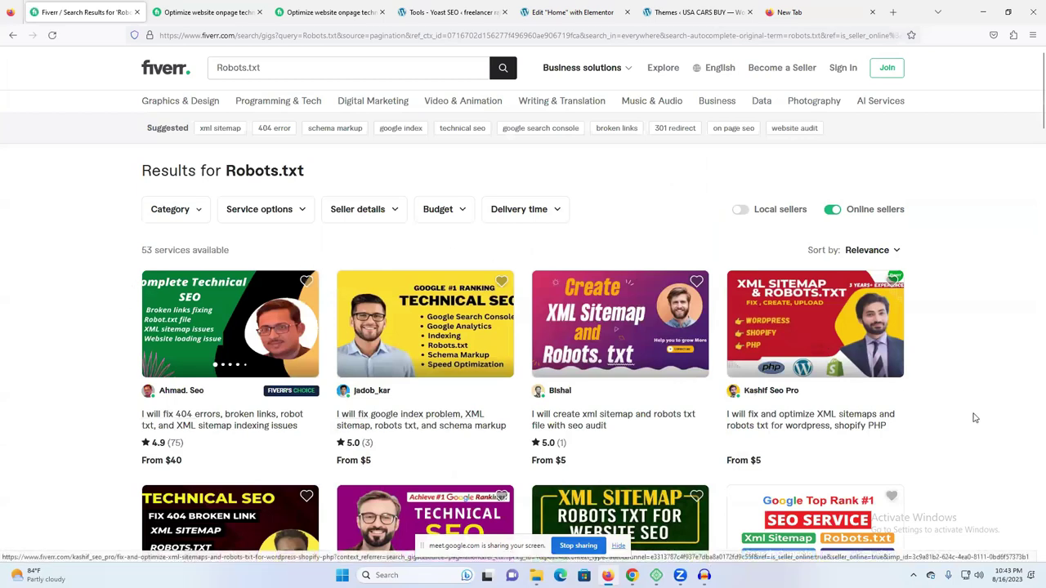
Look through the gig titles and prices on the first page of Robots.txt results, and close the browser window
scroll(723, 387, "down", 5)
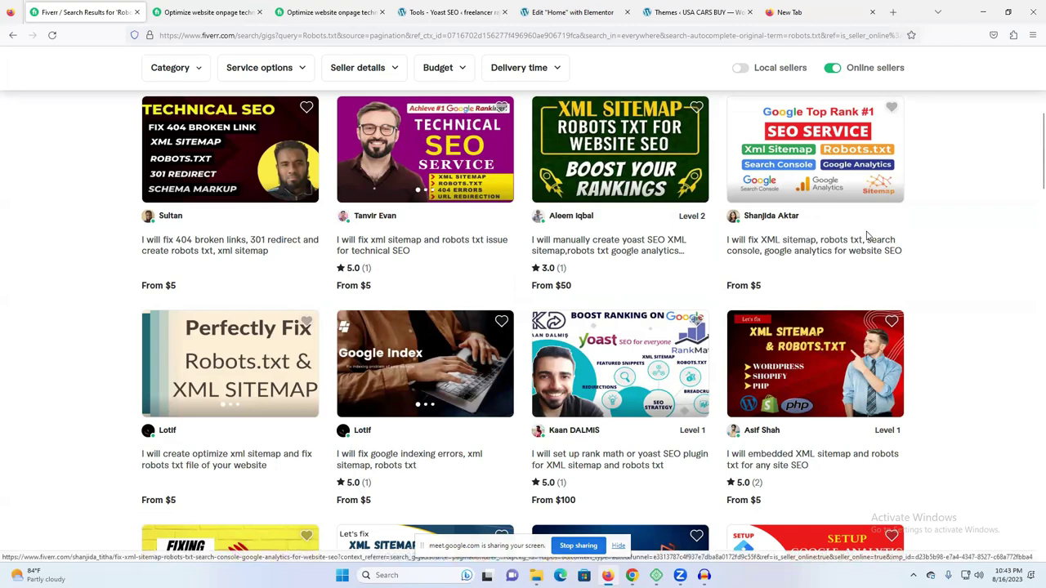
scroll(702, 323, "down", 5)
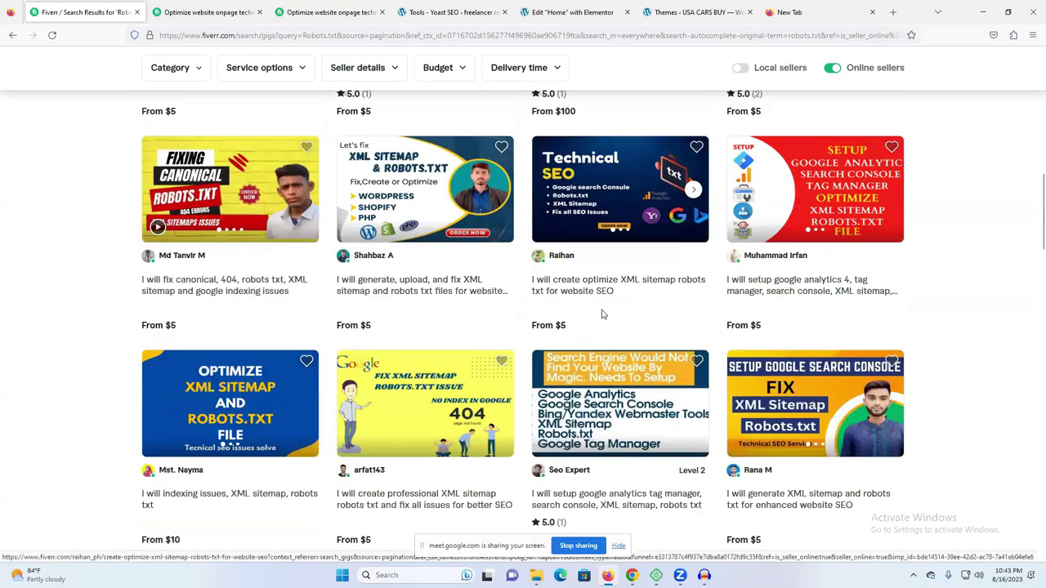
scroll(602, 319, "down", 5)
scroll(605, 326, "down", 5)
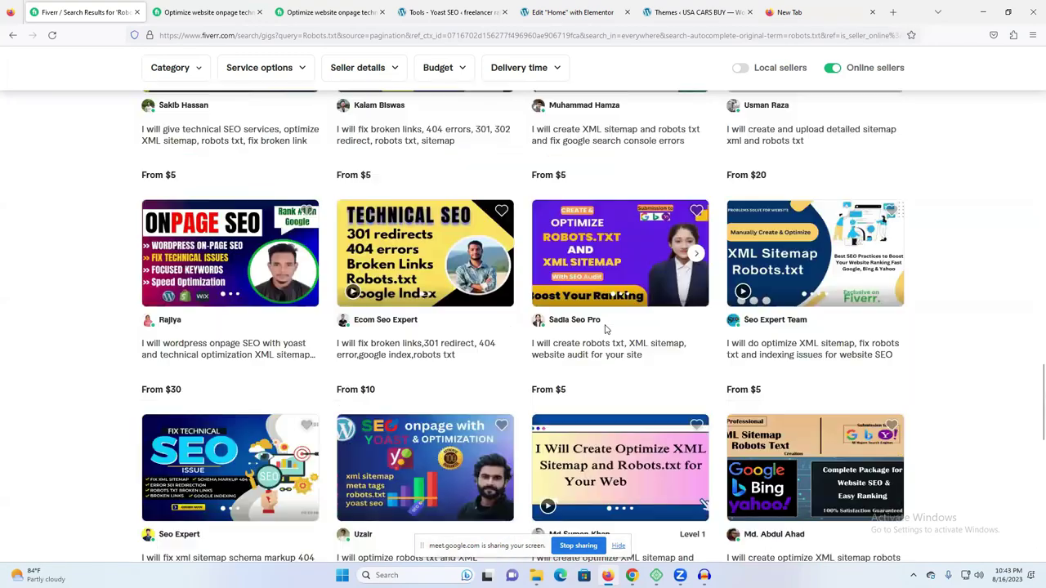
scroll(310, 235, "down", 5)
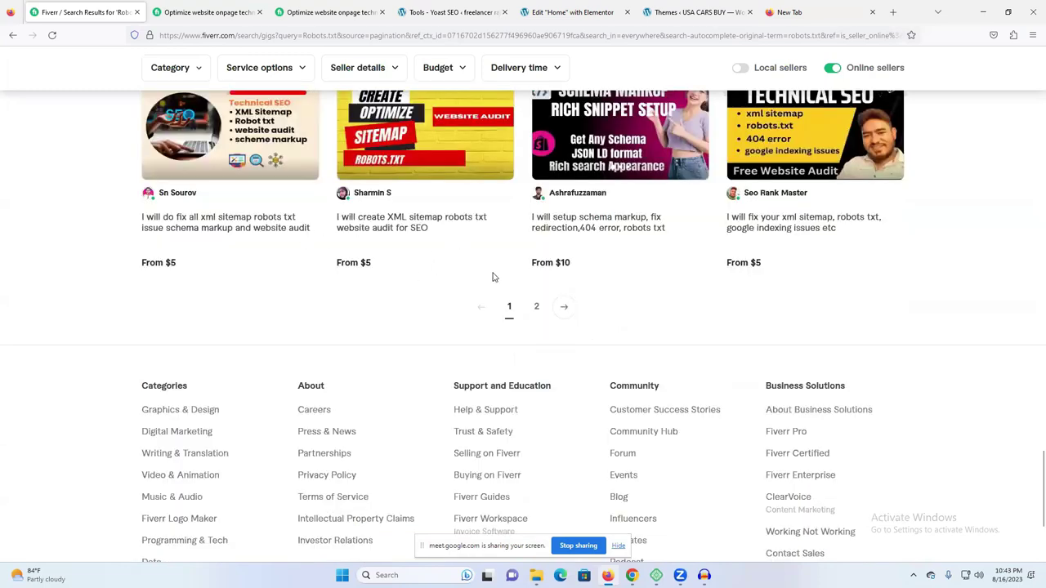
scroll(495, 278, "up", 5)
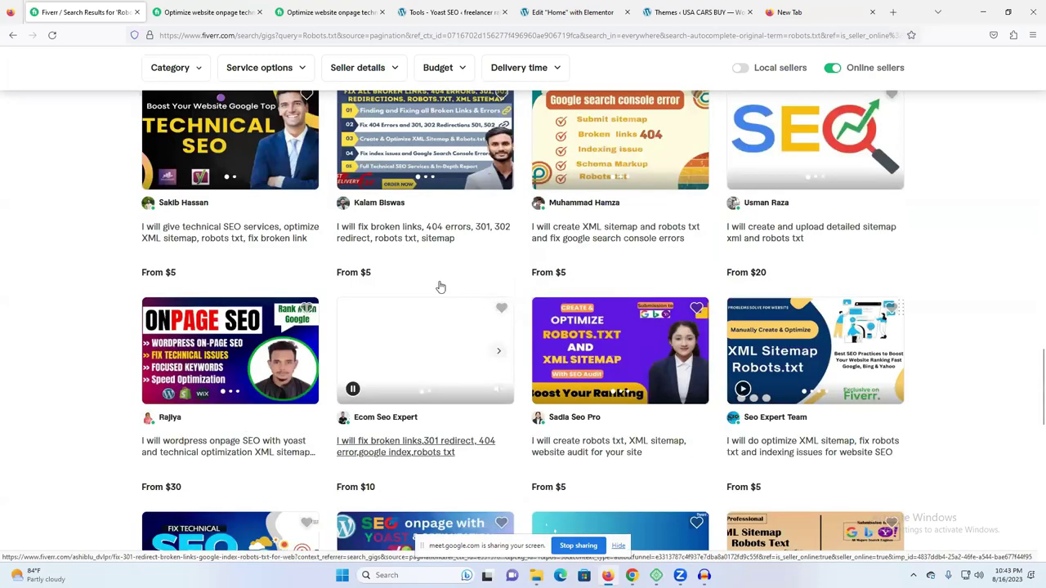
scroll(401, 285, "up", 5)
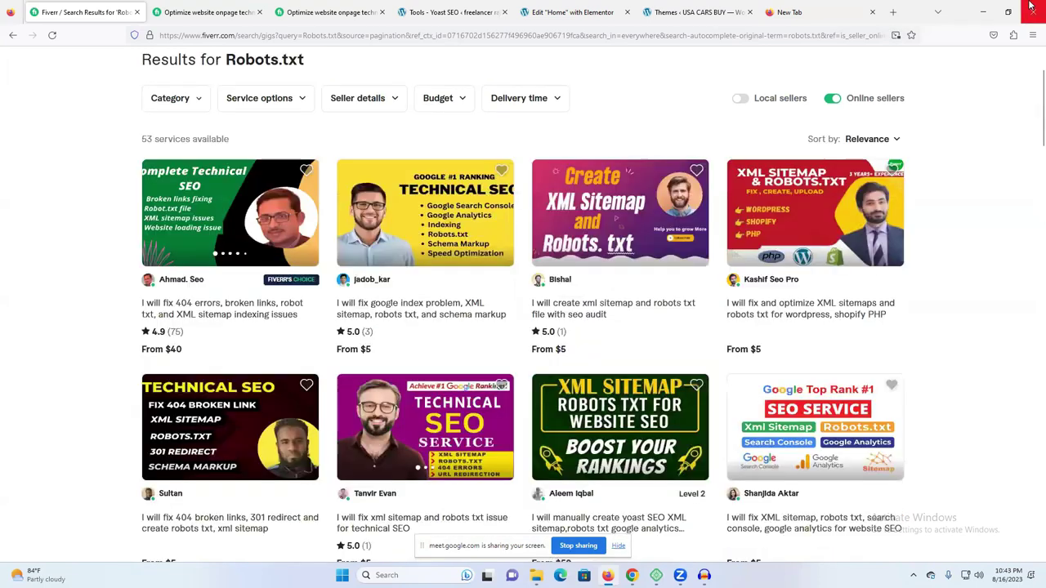
left_click(1031, 6)
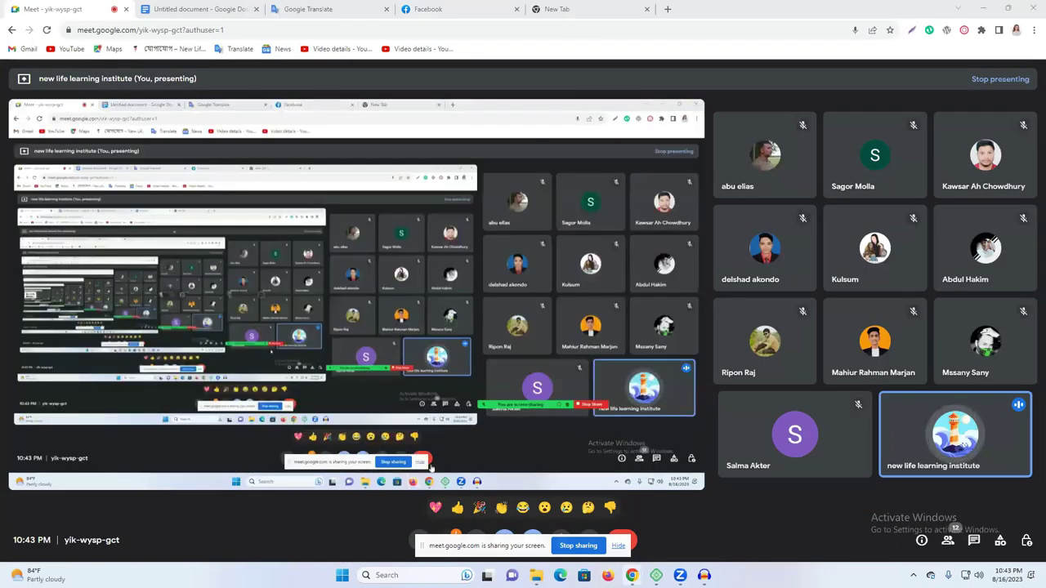
mouse_move(631, 574)
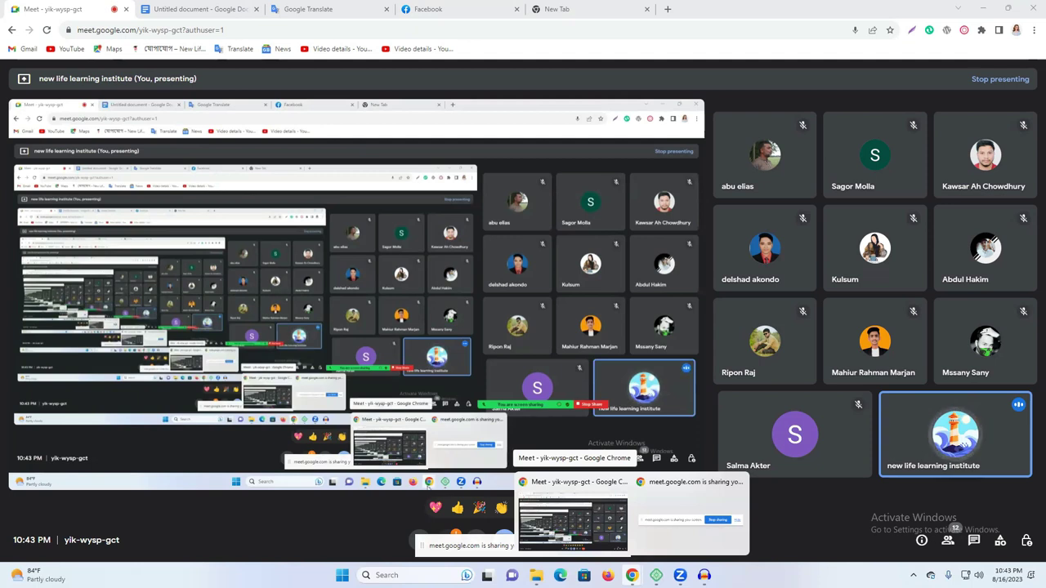
left_click(576, 7)
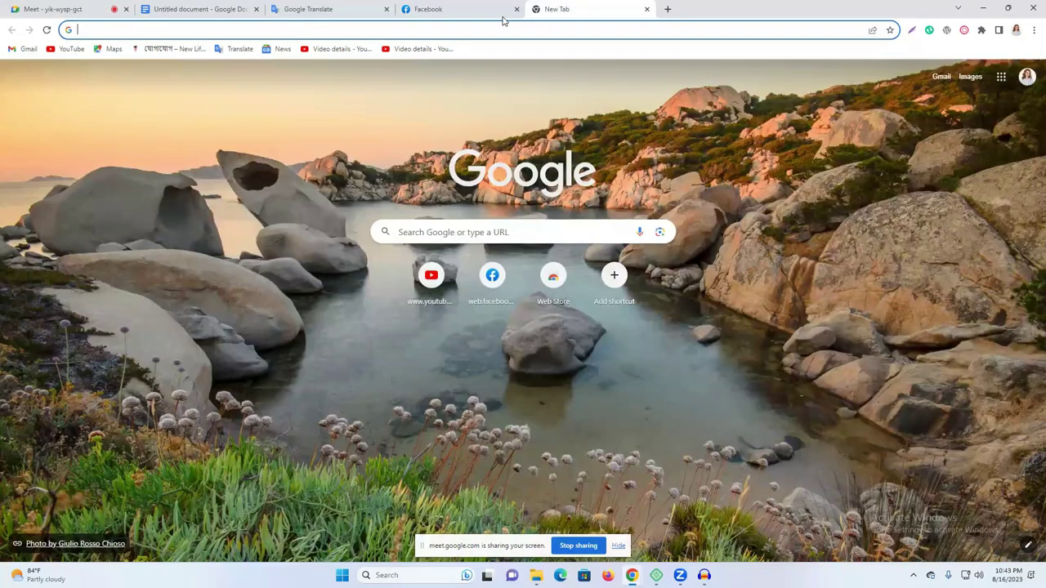
left_click(463, 30)
type("c")
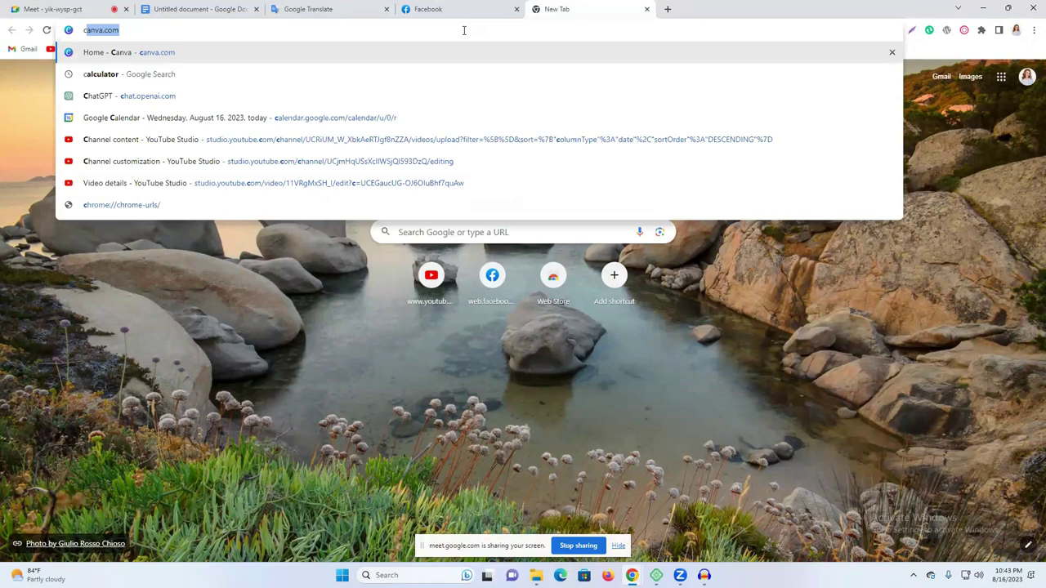
type("h")
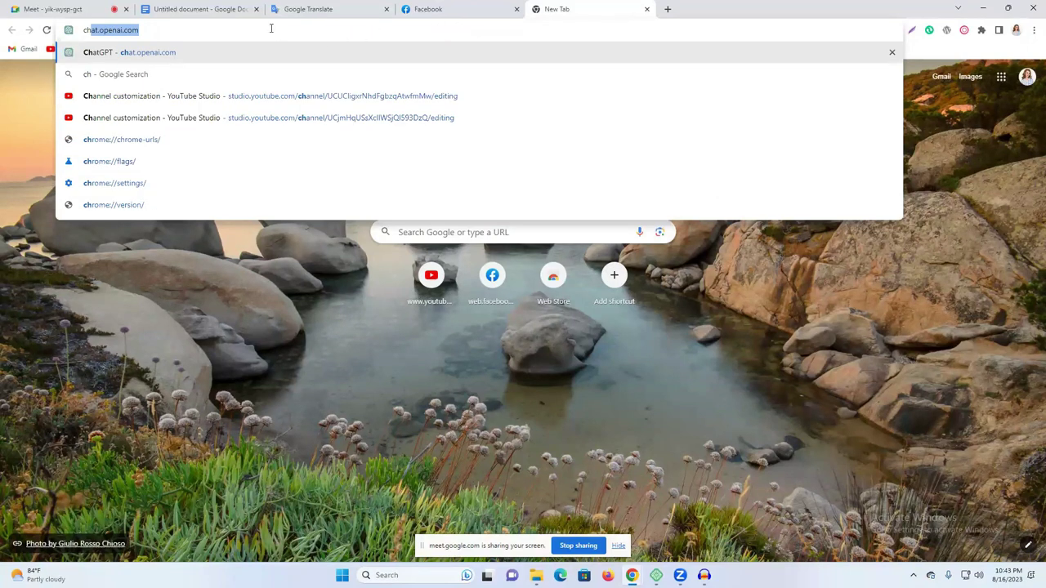
left_click(1001, 76)
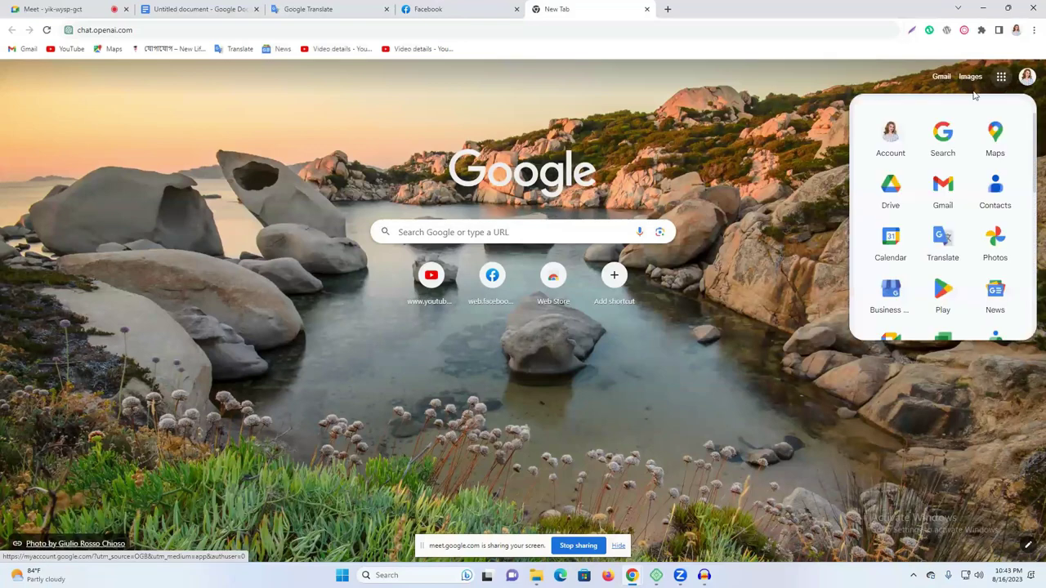
left_click(672, 139)
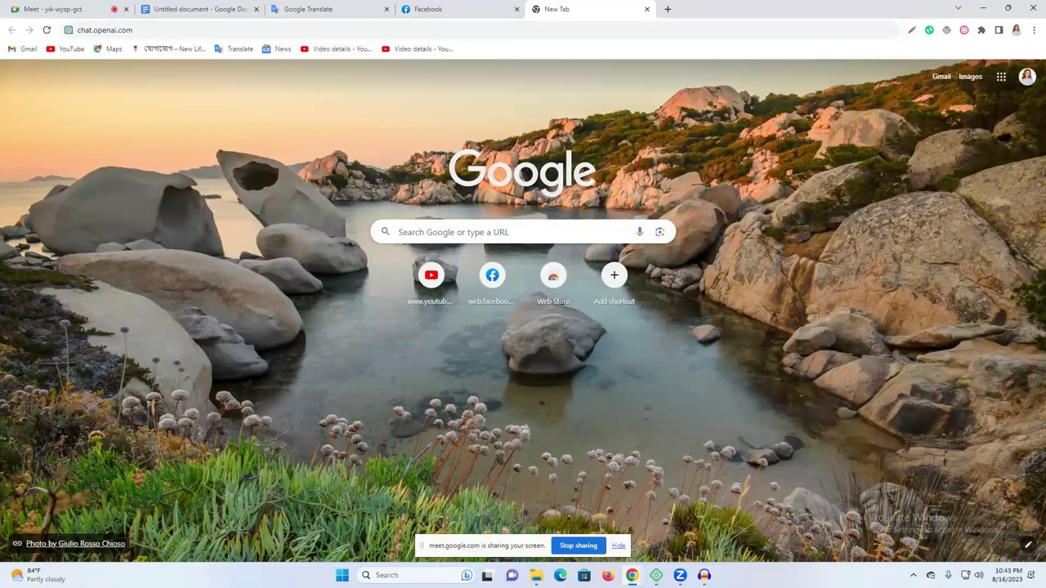
Open the WordPress admin of the USA CARS BUY site from Local and close the empty browser tab
left_click(608, 575)
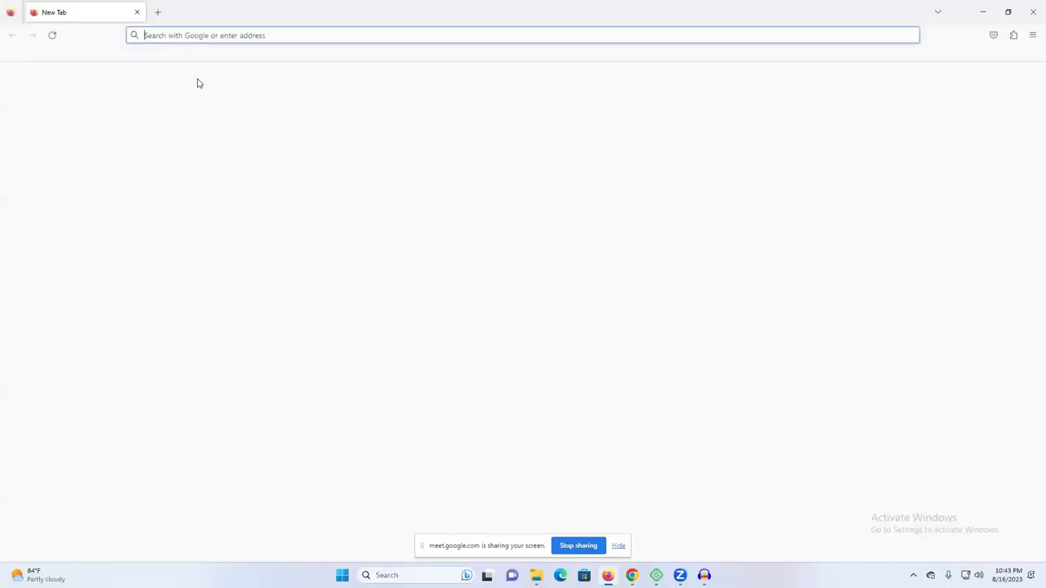
key("alt+Tab")
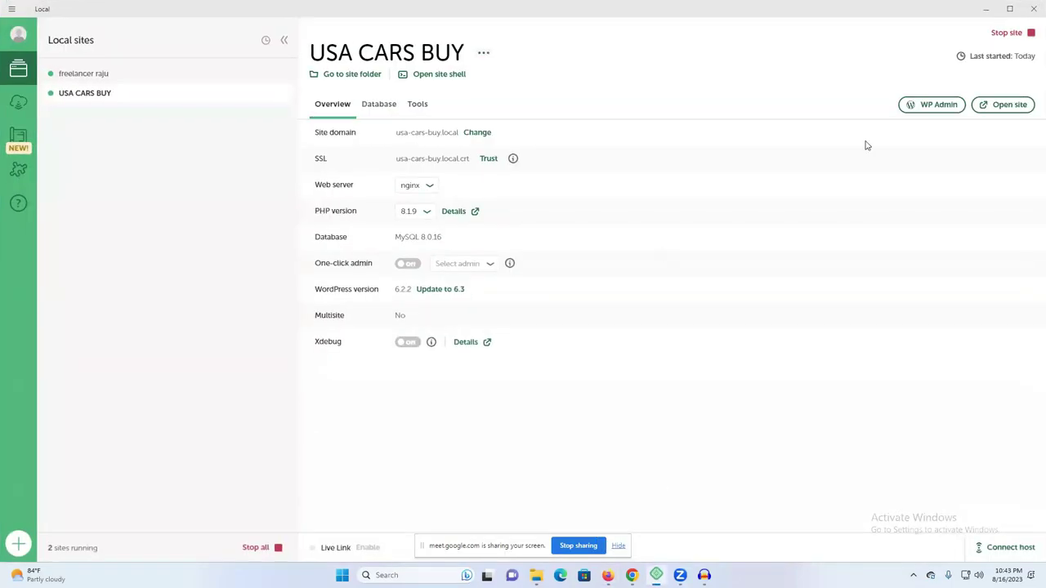
left_click(938, 105)
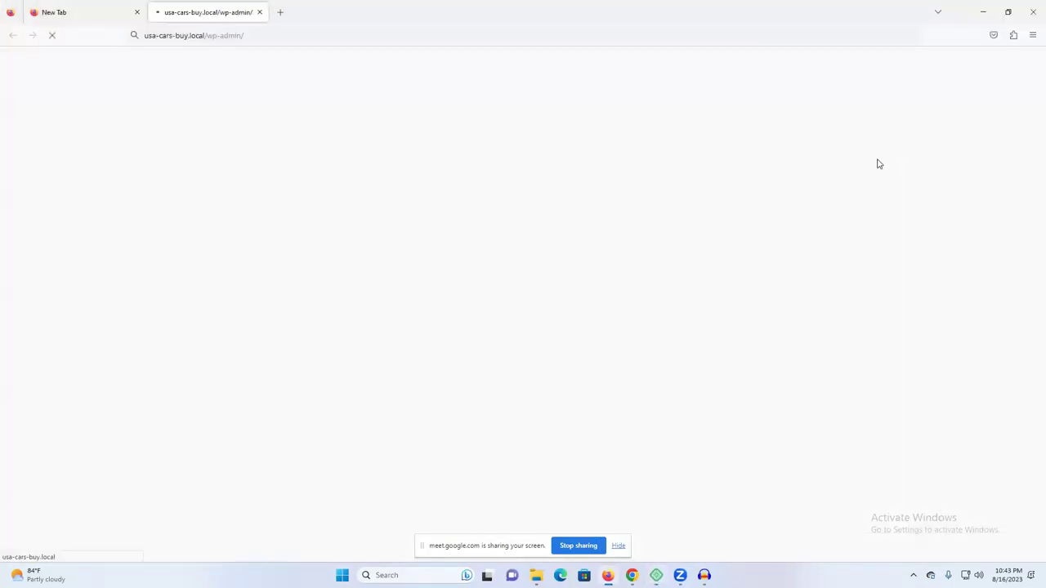
left_click(136, 12)
Log in to the USA CARS BUY admin with the saved username and password
left_click(579, 269)
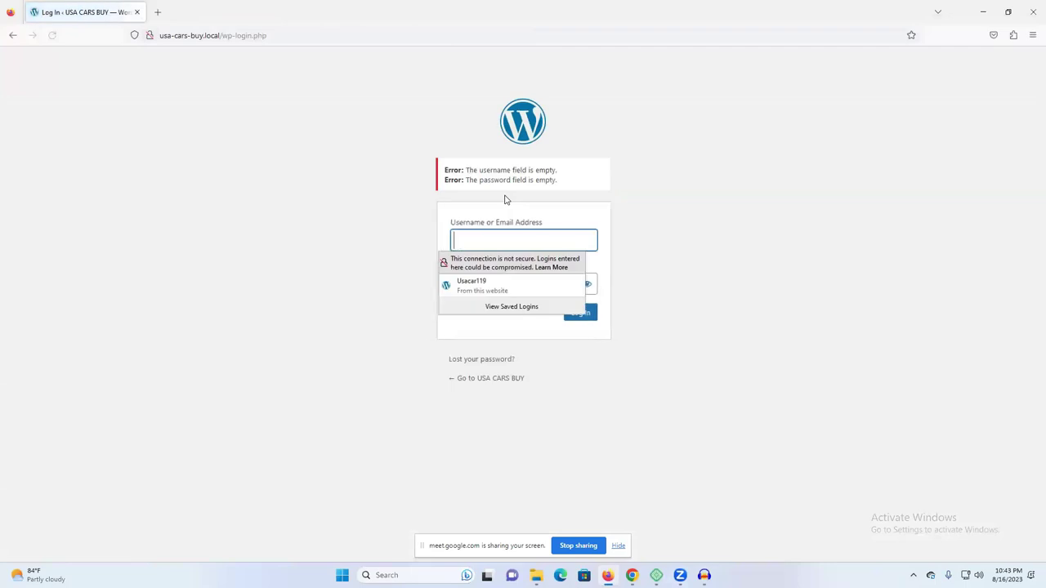
left_click(496, 236)
left_click(501, 232)
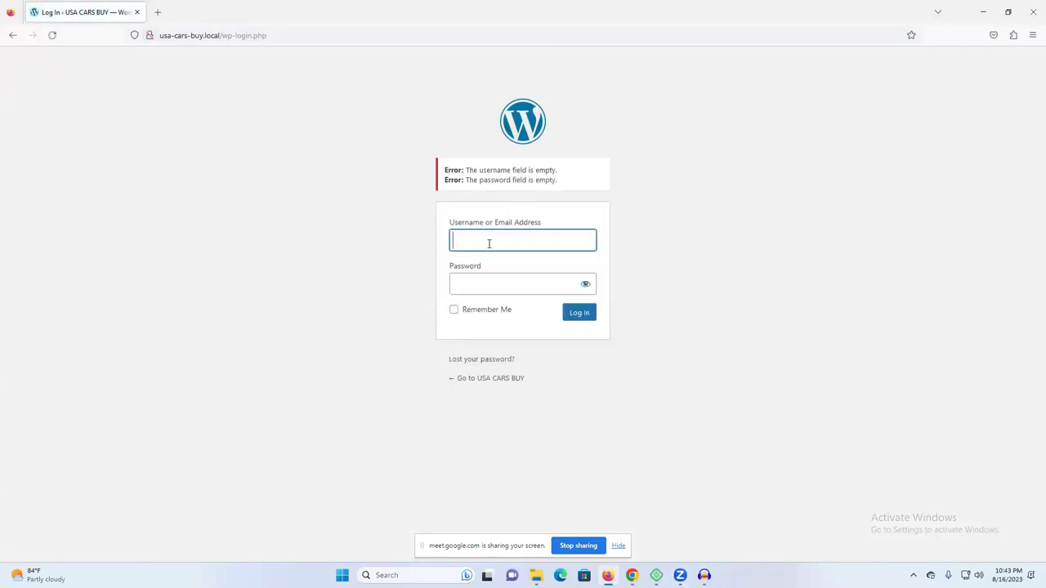
left_click(495, 243)
left_click(498, 280)
left_click(575, 317)
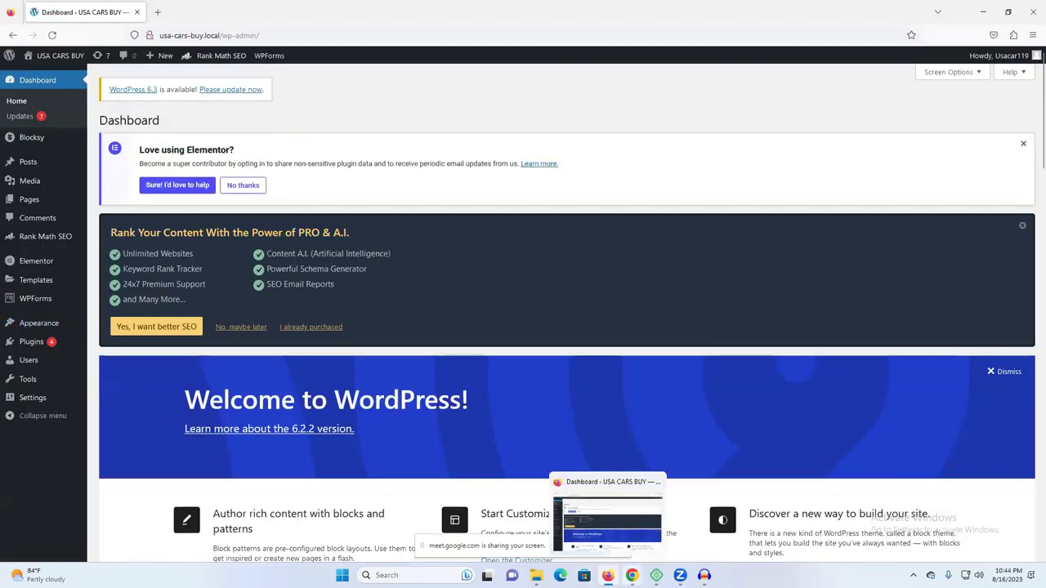
Switch to Local and open the WordPress admin of the freelancer raju site
left_click(656, 575)
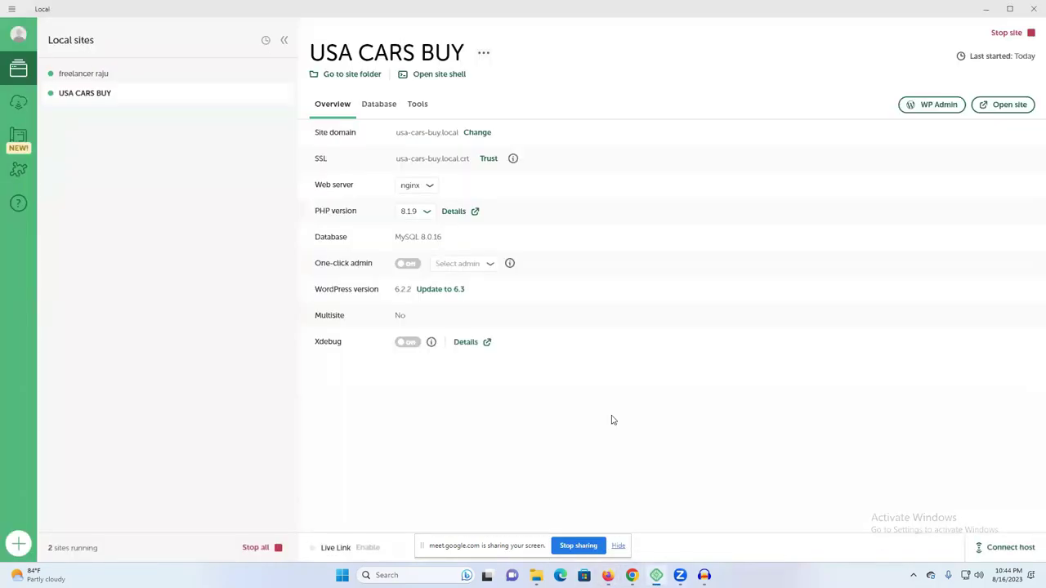
left_click(117, 80)
left_click(917, 111)
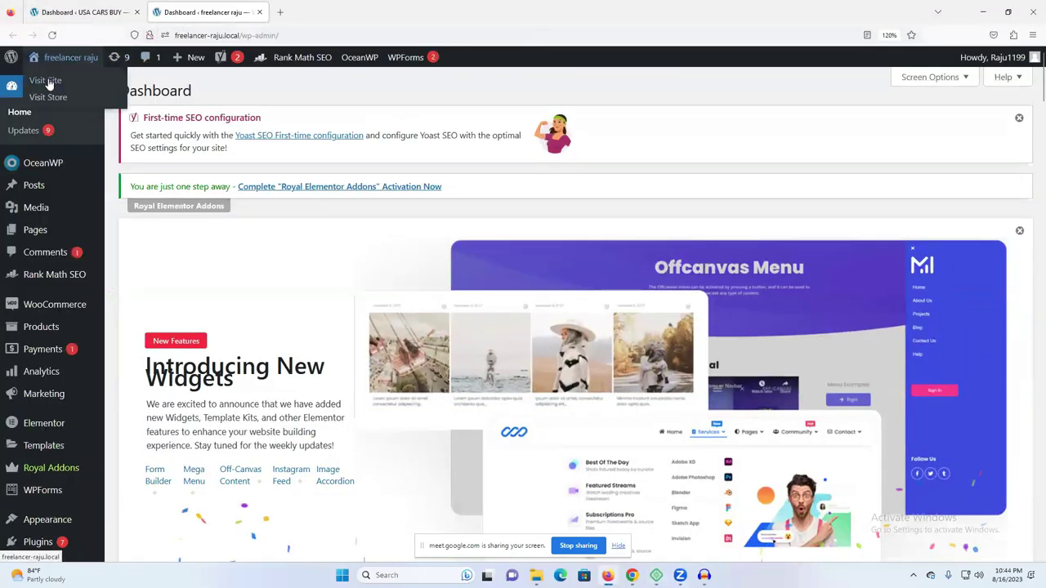
Open the public home pages of the freelancer raju and USA CARS BUY sites from their dashboards
left_click(102, 12)
left_click(204, 12)
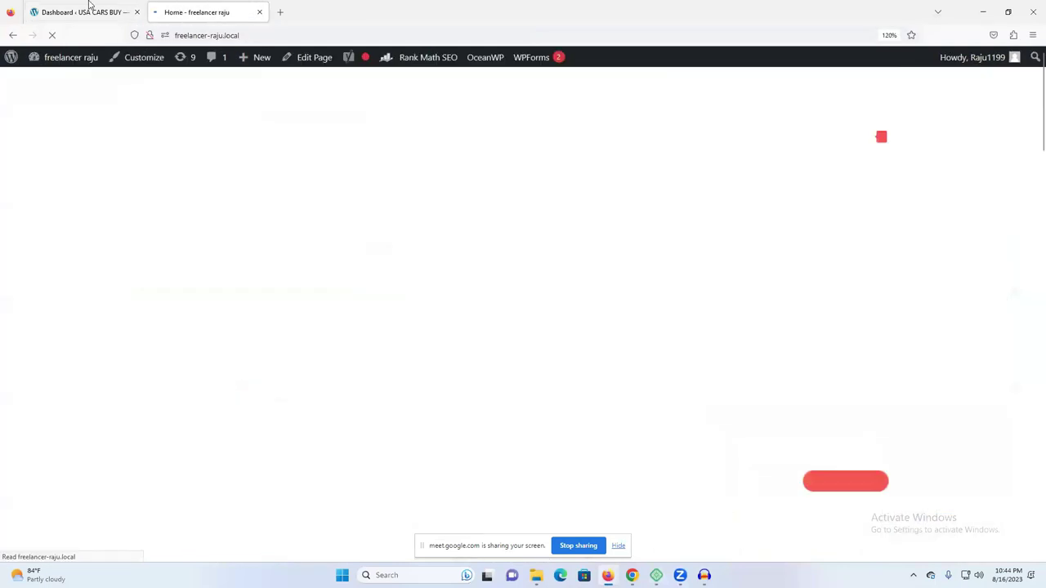
left_click(85, 12)
left_click(49, 76)
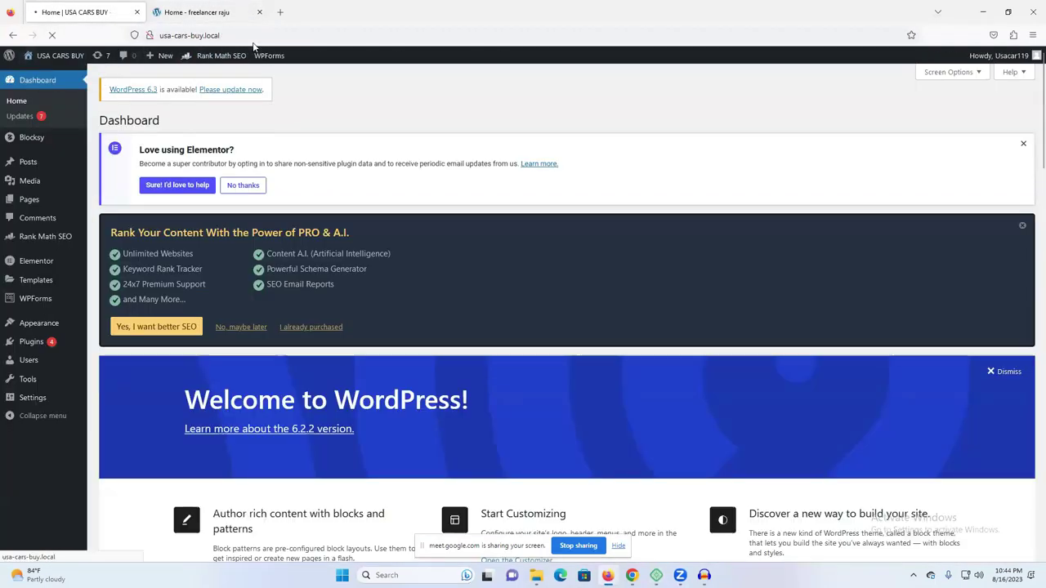
Extend the freelancer raju home page address to freelancer-raju.local/robots.txt, with robots in lowercase
left_click(208, 13)
left_click(266, 34)
left_click(269, 34)
type("/")
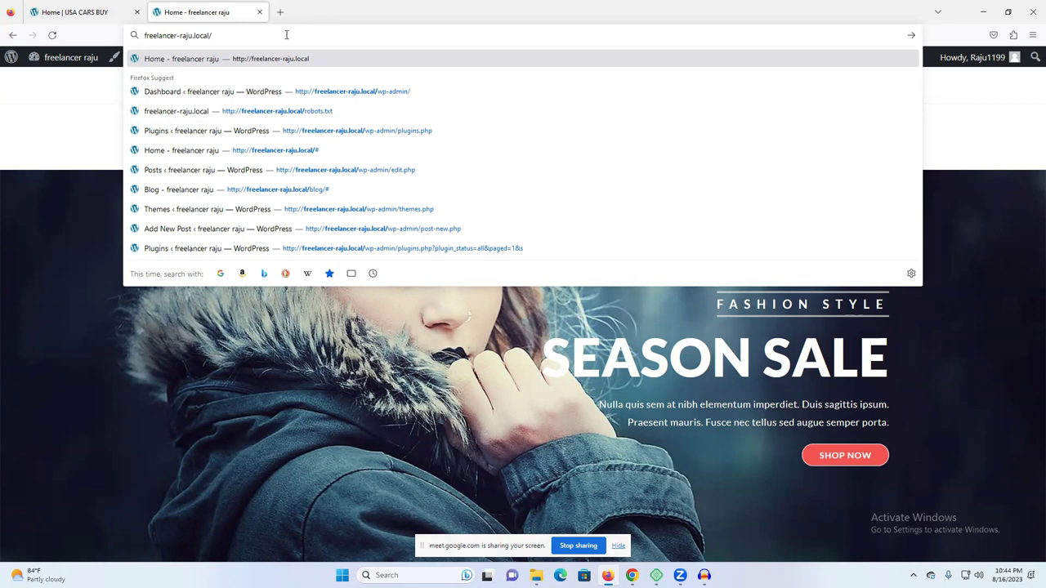
type("Robots.txt")
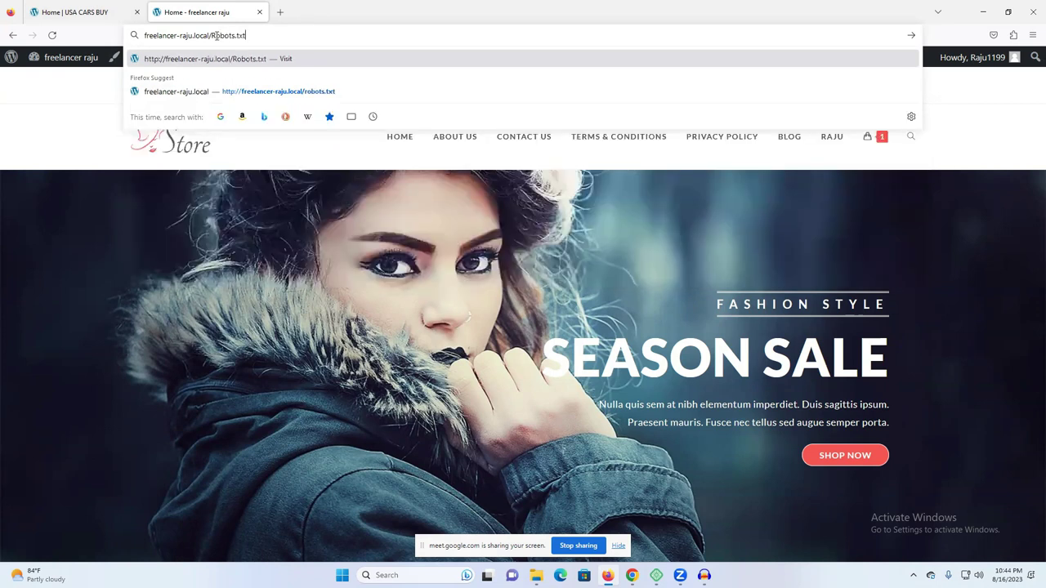
key("Delete")
type("r")
Copy the robots.txt part of the address and load freelancer-raju.local/robots.txt
key("End")
key("shift+Left")
key("shift+Left")
key("shift+Left")
left_click(263, 34)
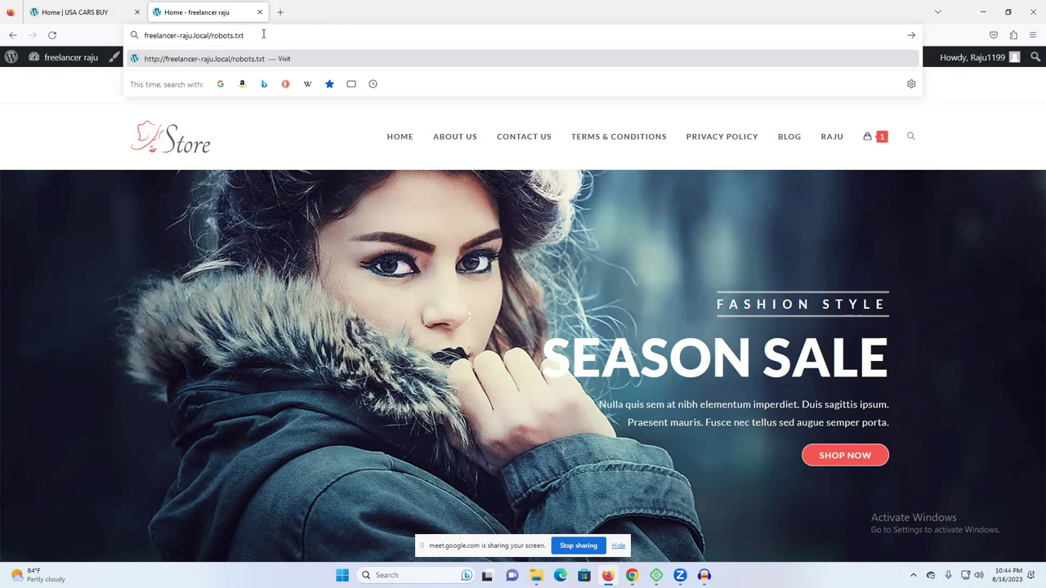
left_click_drag(243, 35, 212, 37)
right_click(221, 38)
left_click(249, 103)
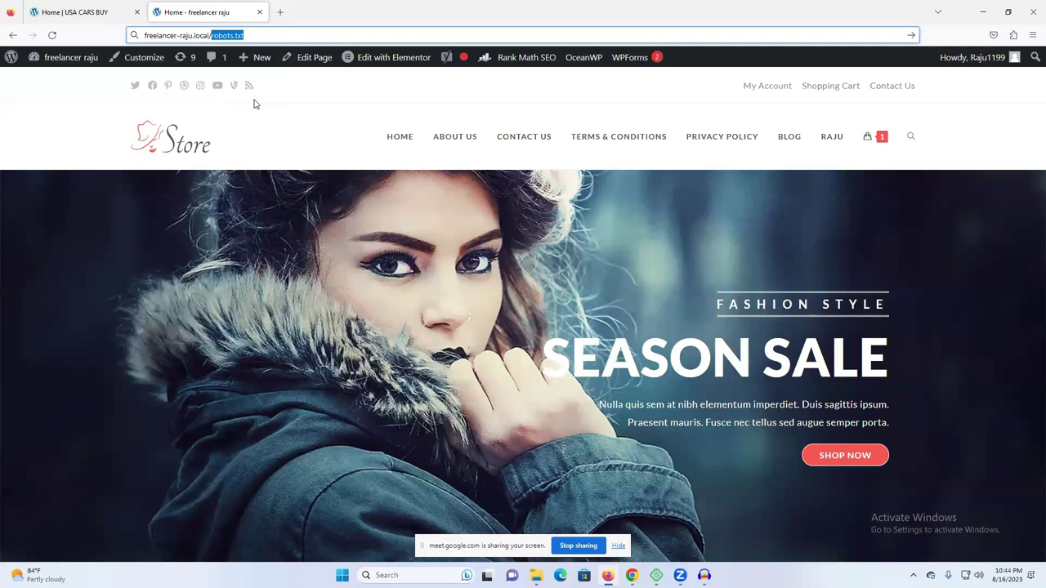
key("Return")
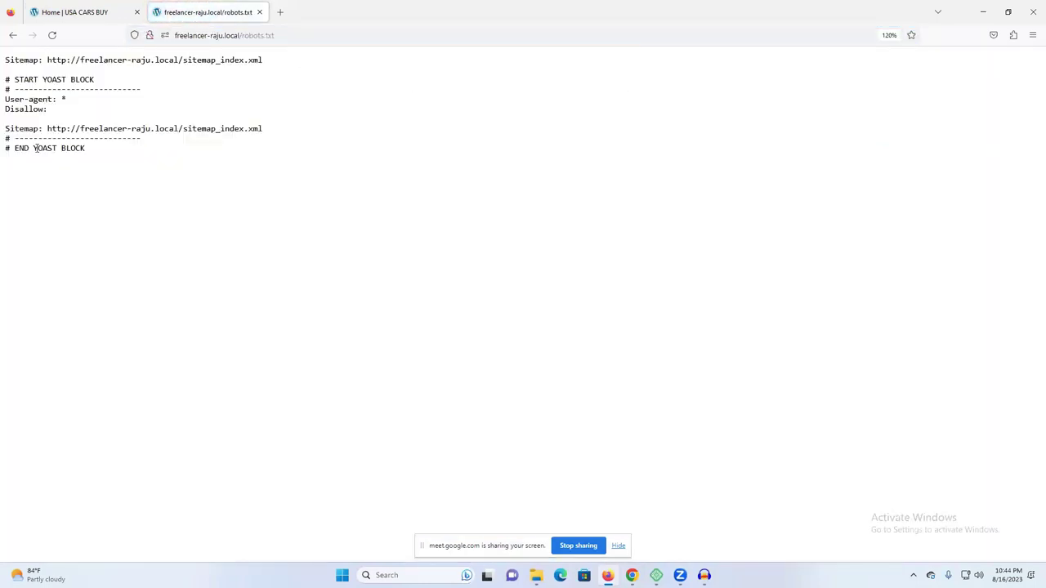
Examine the rules in the freelancer raju robots.txt file, highlighting the whole text and the User-agent line
left_click_drag(6, 58, 77, 170)
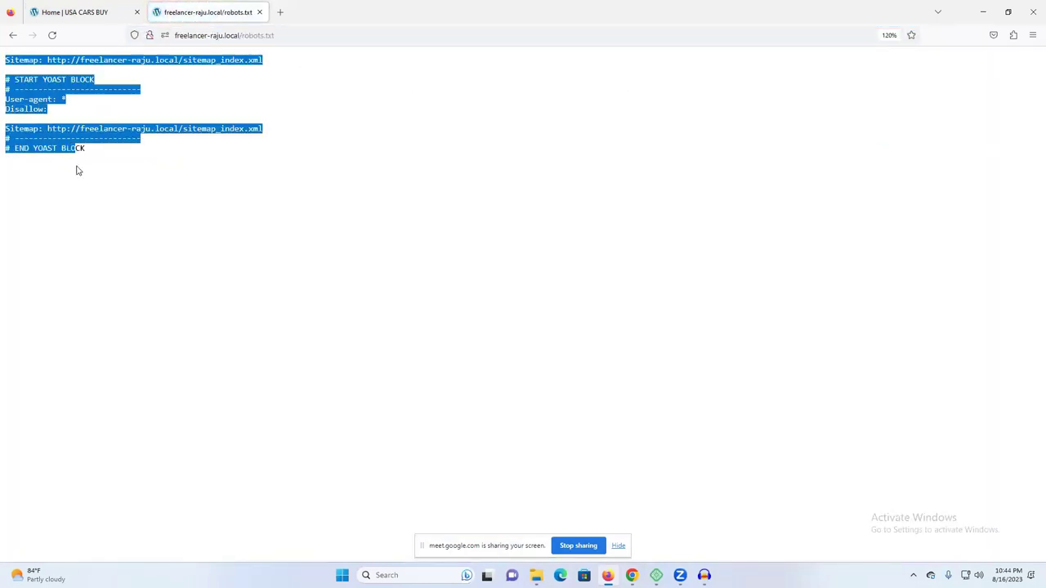
left_click(145, 182)
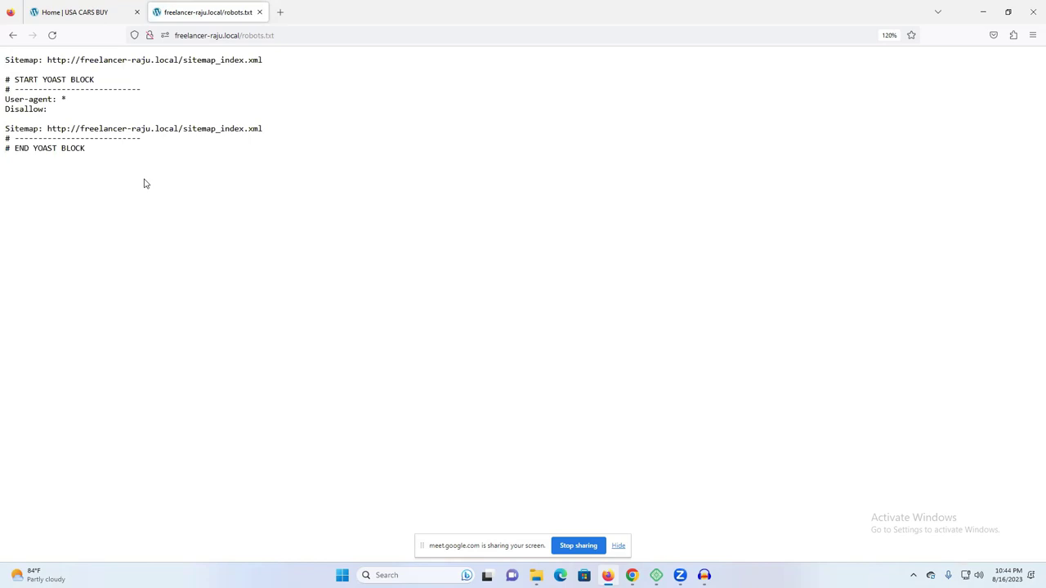
triple_click(28, 101)
double_click(28, 101)
triple_click(74, 102)
left_click(71, 102)
double_click(60, 99)
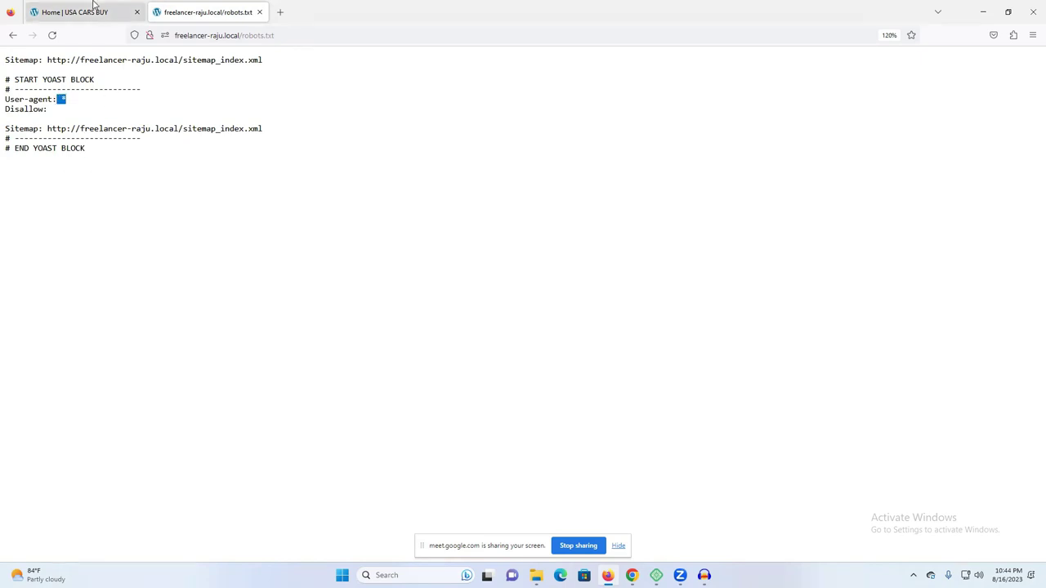
Load the robots.txt file of the USA CARS BUY site at usa-cars-buy.local/robots.txt
left_click(133, 16)
left_click(243, 36)
left_click(244, 36)
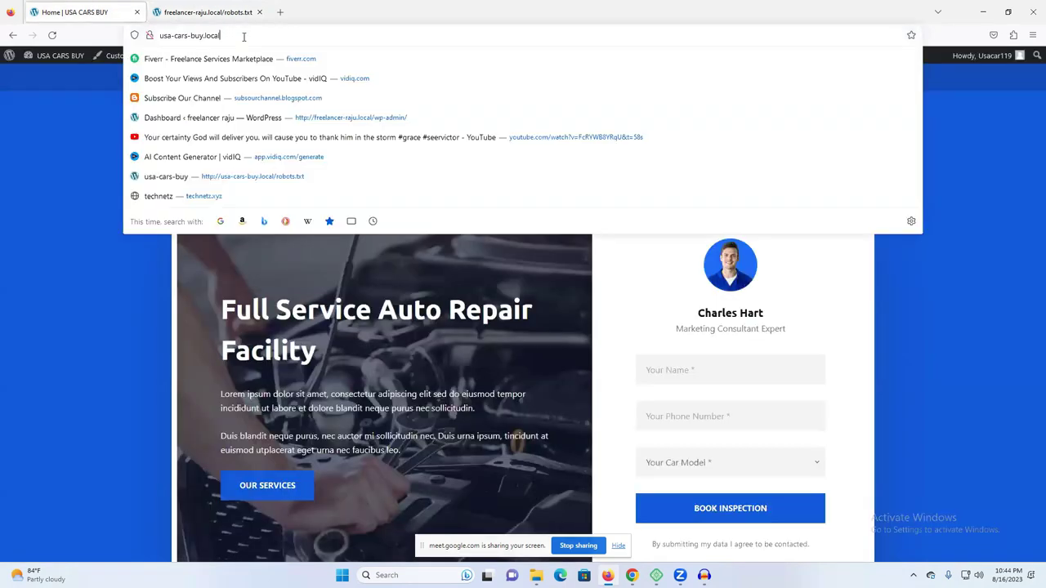
type("/robots.txt")
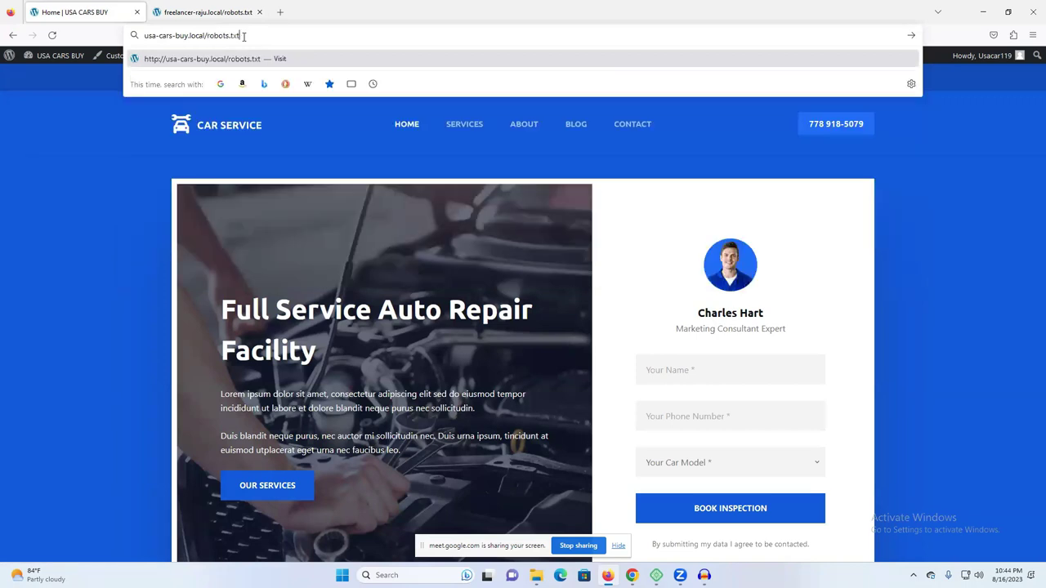
key("Return")
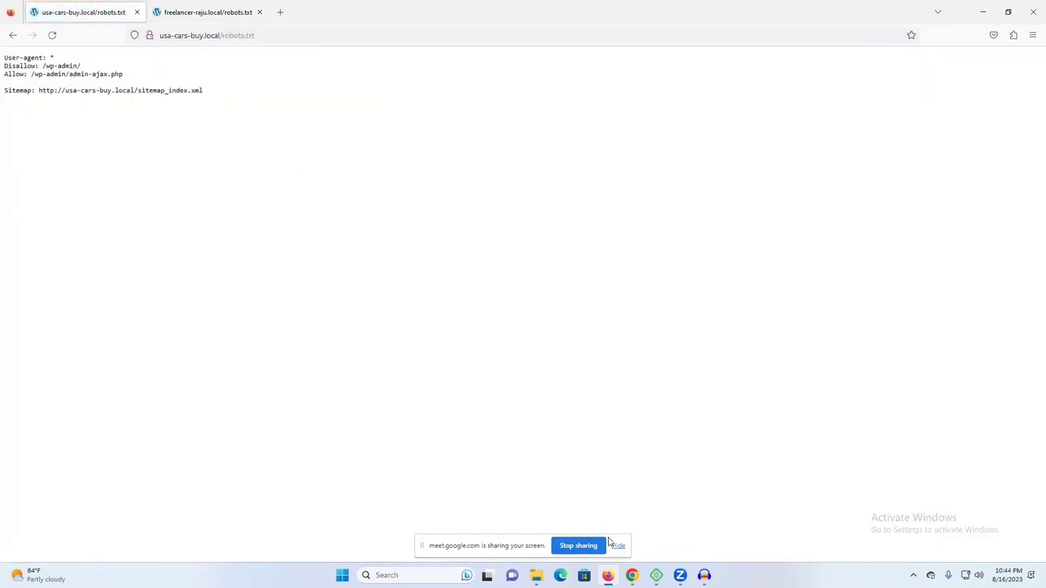
Switch to the Google Meet call in Chrome, admit the waiting participant, and return to the robots.txt pages in Firefox
mouse_move(631, 576)
left_click(575, 523)
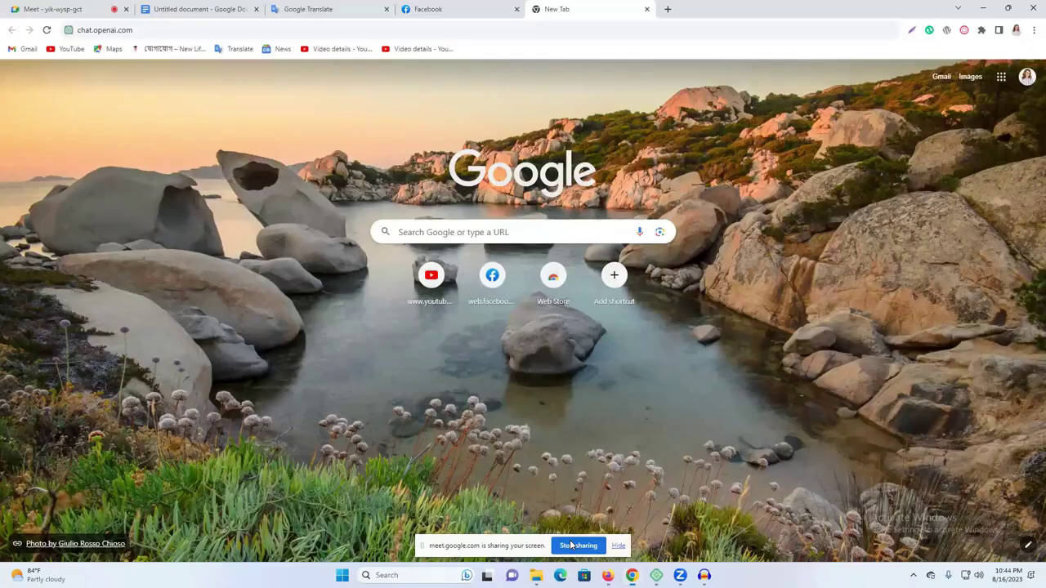
left_click(53, 9)
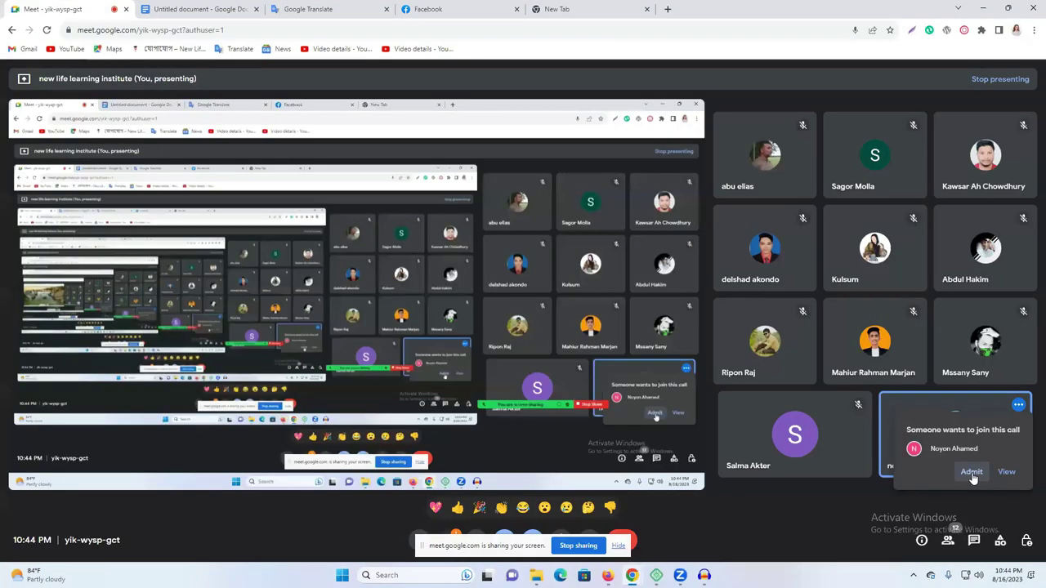
left_click(970, 472)
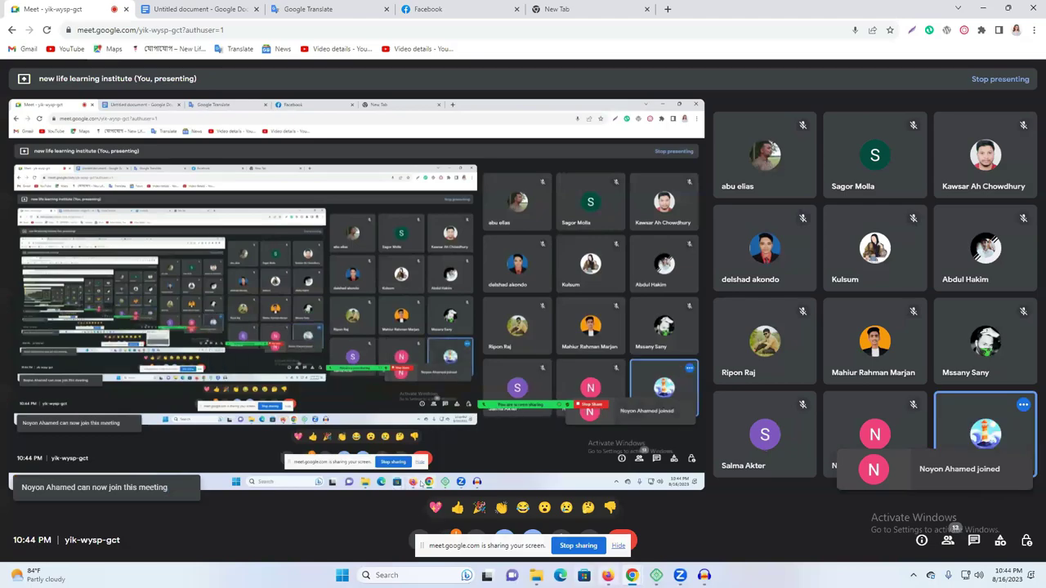
key("alt+Tab")
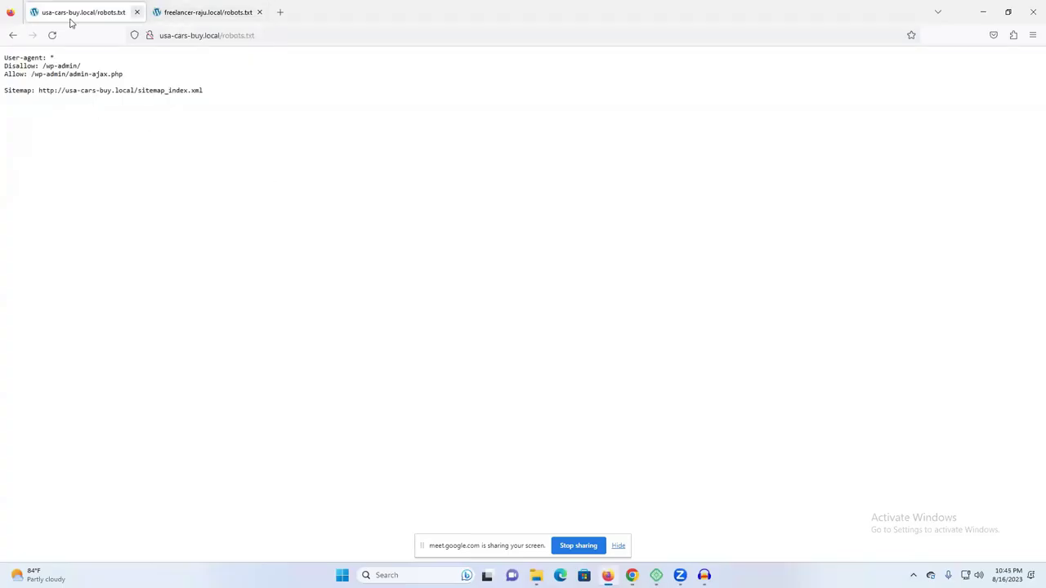
Compare the robots.txt files of the freelancer raju and USA CARS BUY sites
left_click(175, 12)
left_click(102, 8)
left_click(178, 14)
left_click(94, 7)
Copy the whole text of the usa-cars-buy.local robots.txt file, from the User-agent line to the Sitemap line
left_click_drag(5, 58, 204, 94)
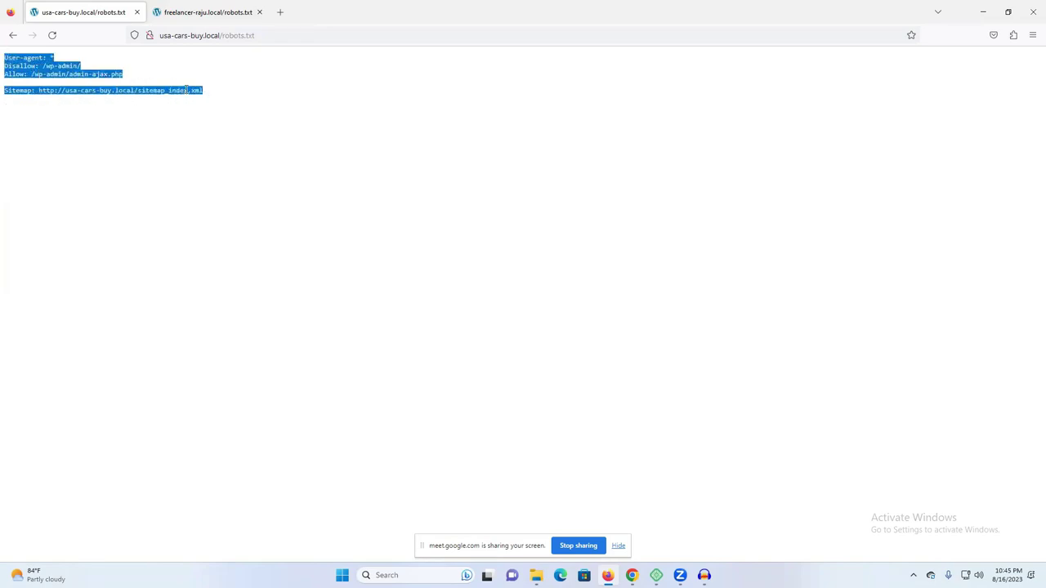
right_click(186, 88)
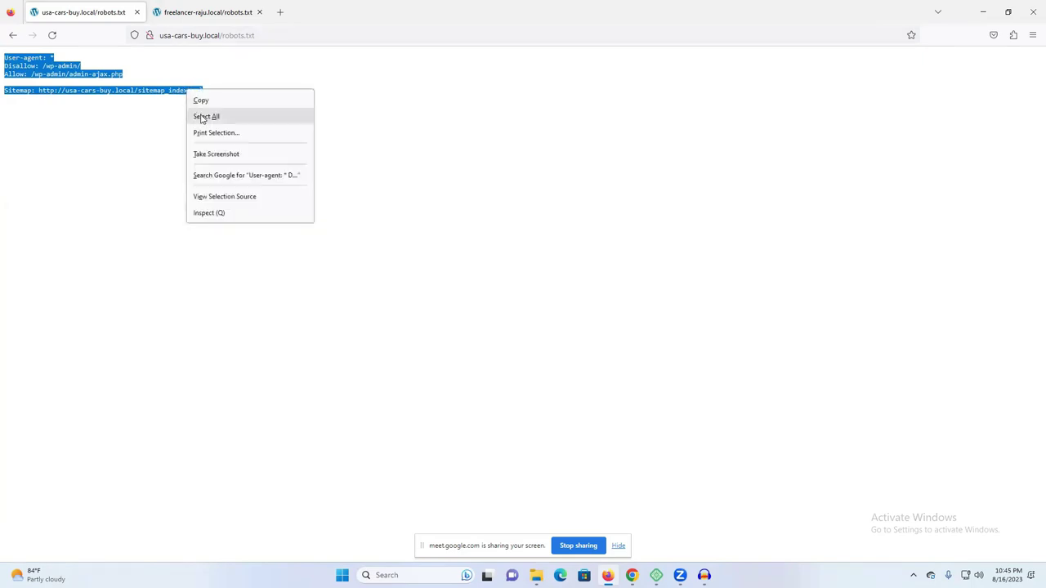
left_click(204, 101)
right_click(123, 82)
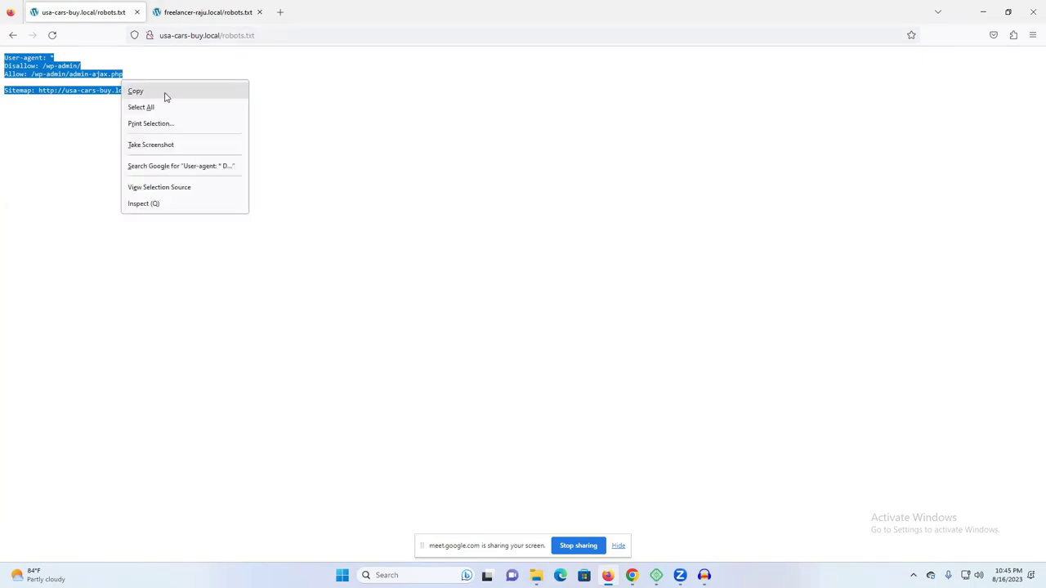
left_click(166, 95)
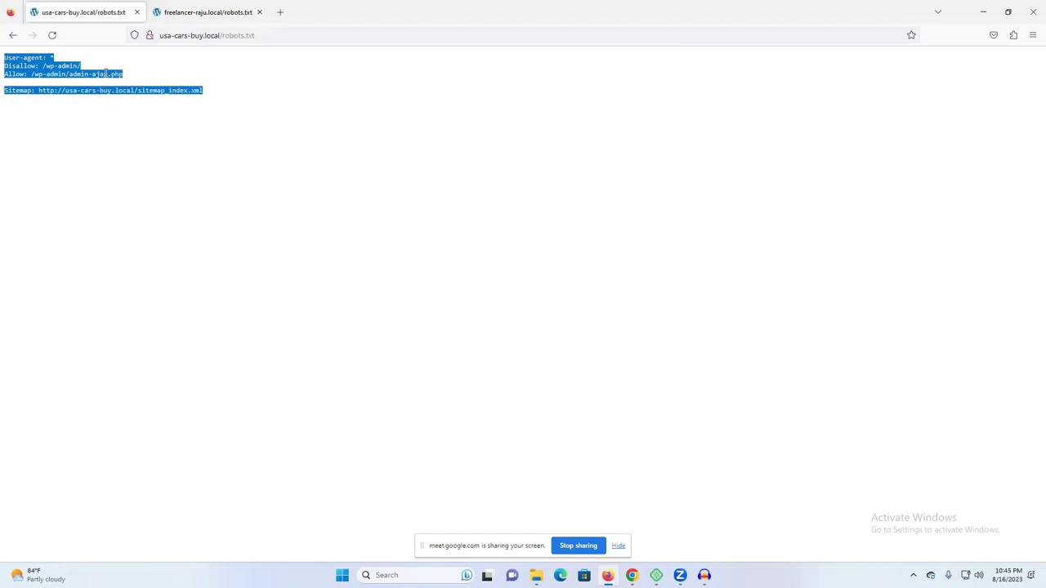
right_click(65, 77)
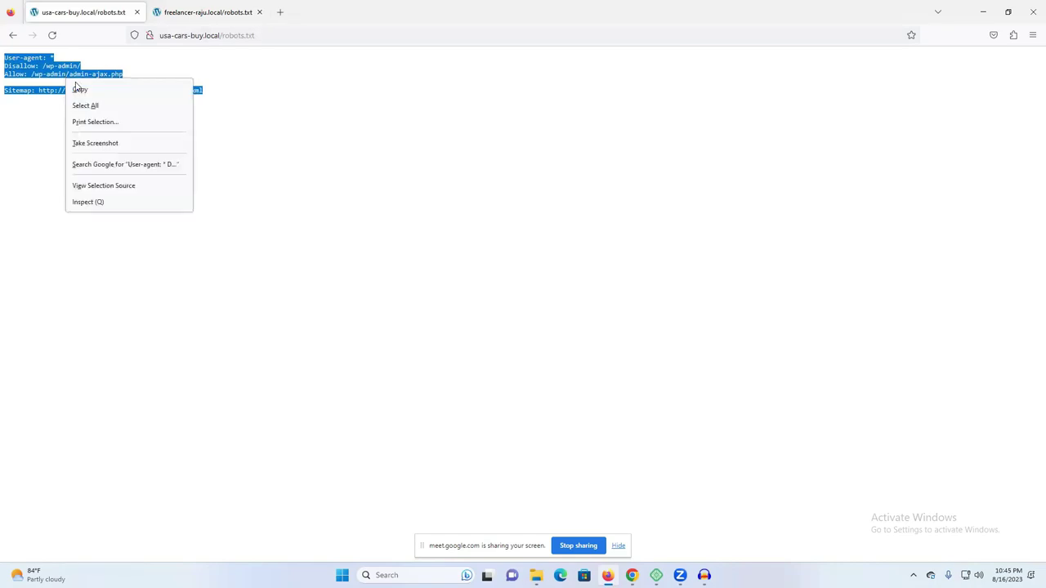
left_click(117, 90)
Minimize the open windows and create a new text document on the desktop
left_click(982, 10)
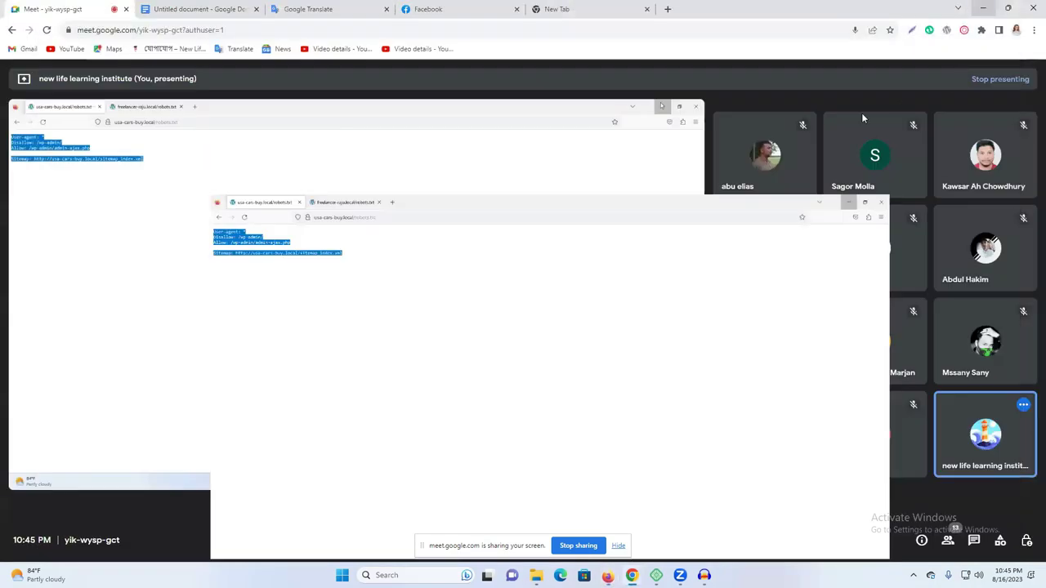
left_click(988, 10)
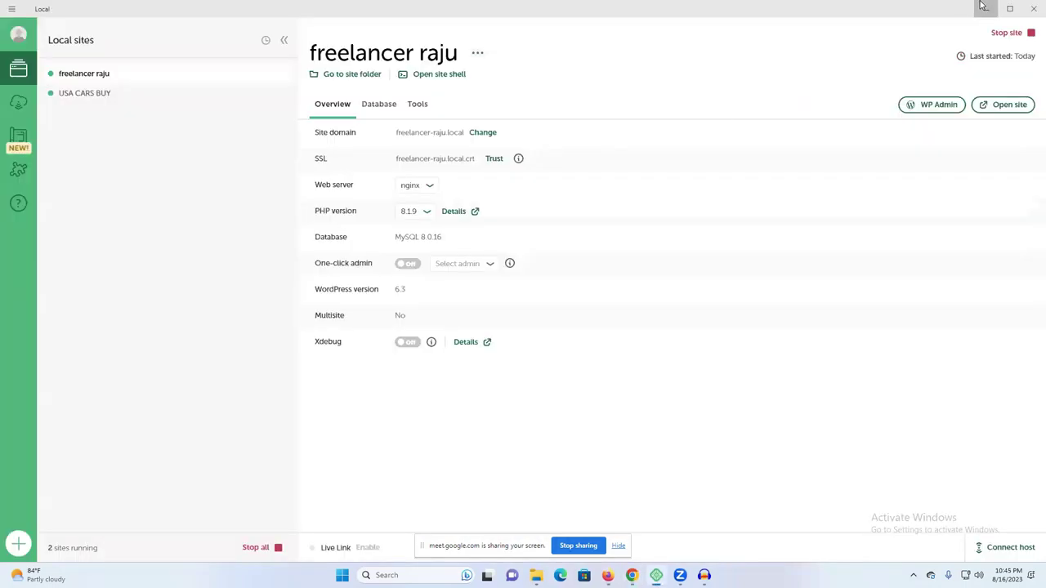
left_click(986, 9)
key("super+d")
right_click(622, 71)
mouse_move(661, 157)
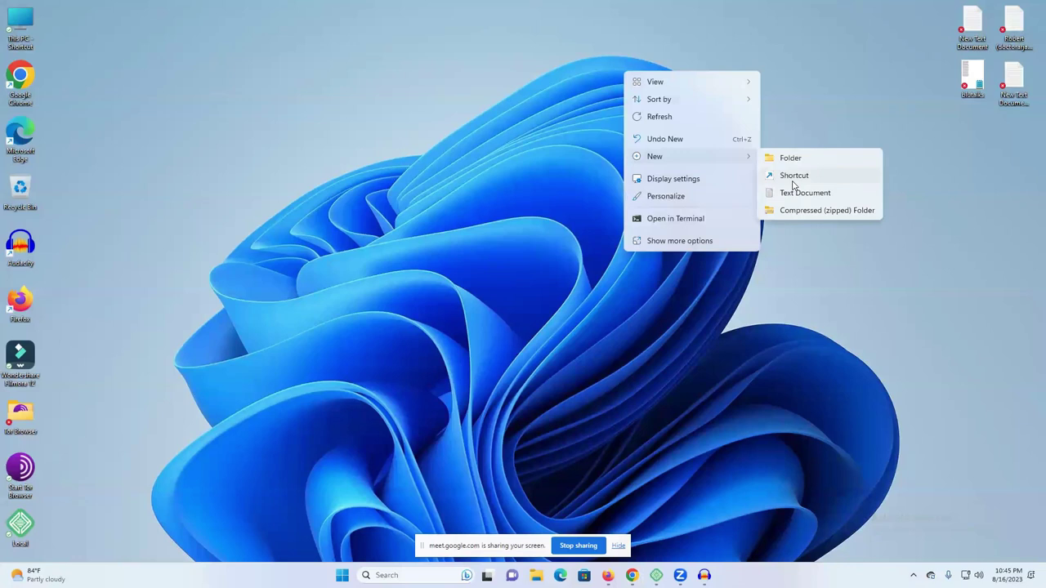
left_click(818, 192)
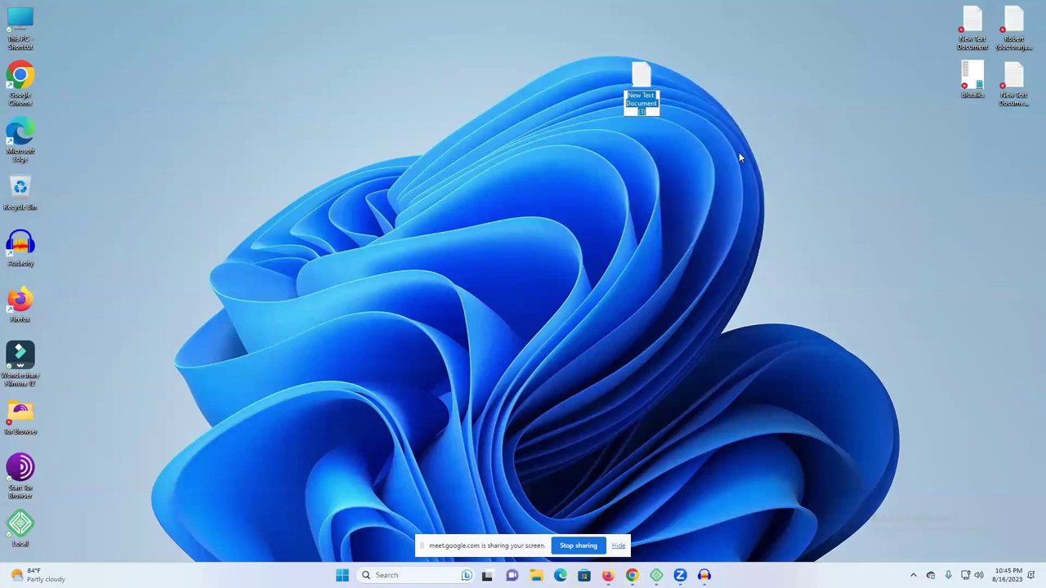
Open the new text document in Notepad and paste the copied robots.txt rules into it
left_click(643, 78)
double_click(643, 78)
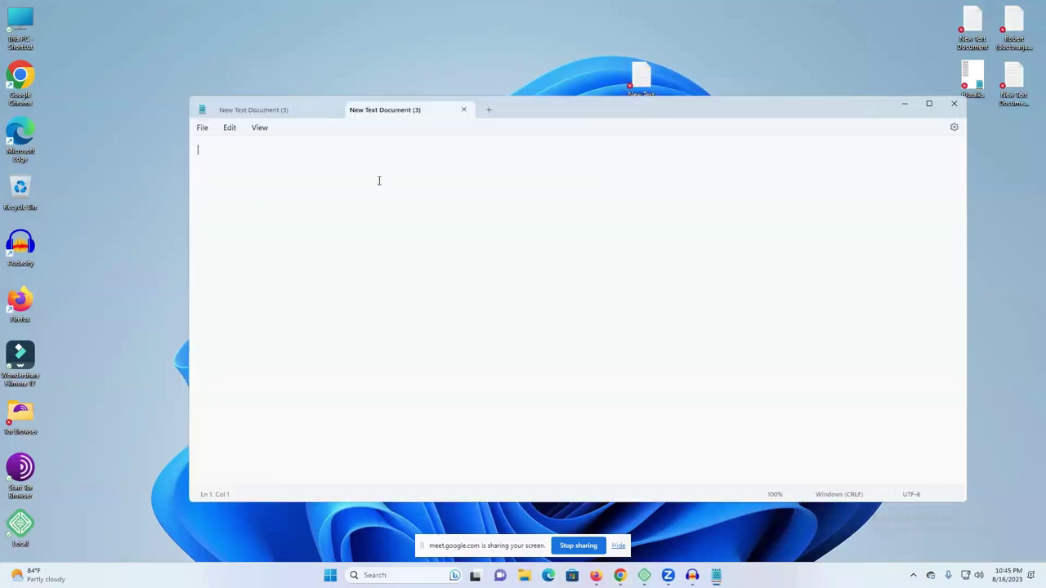
key("ctrl+v")
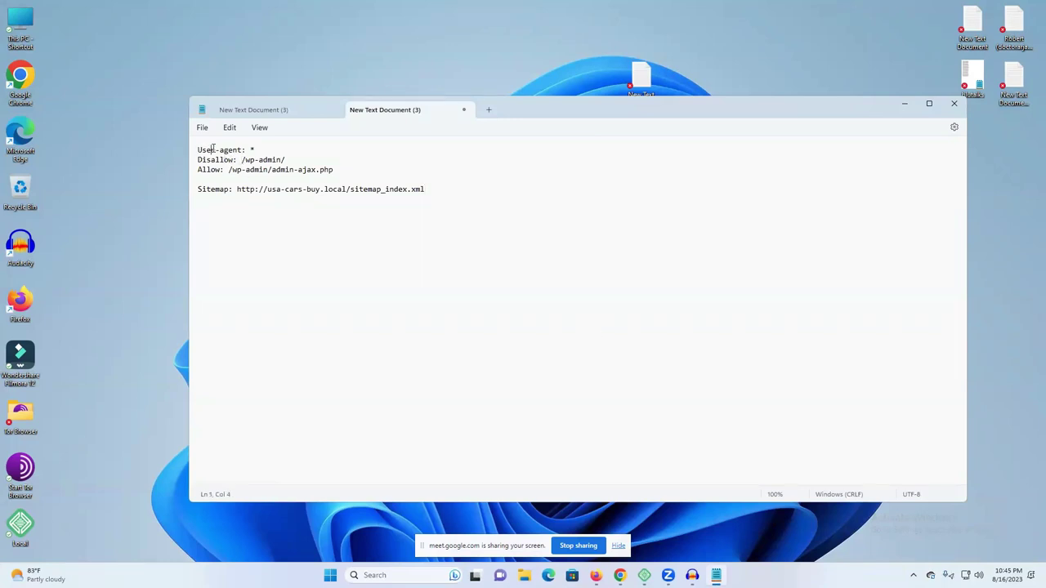
Replace the asterisk on the User-agent line with google bot
triple_click(212, 149)
left_click(255, 150)
double_click(312, 159)
left_click(309, 152)
left_click_drag(309, 153, 245, 152)
left_click(296, 154)
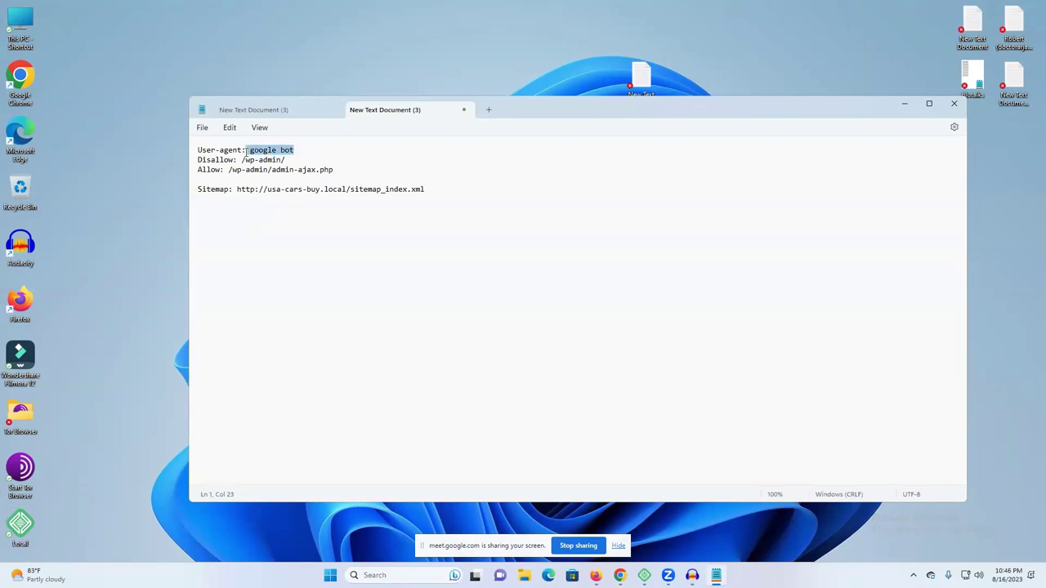
Remove google bot from the User-agent line and put the asterisk back as its value
key("BackSpace")
key("ctrl+z")
key("BackSpace")
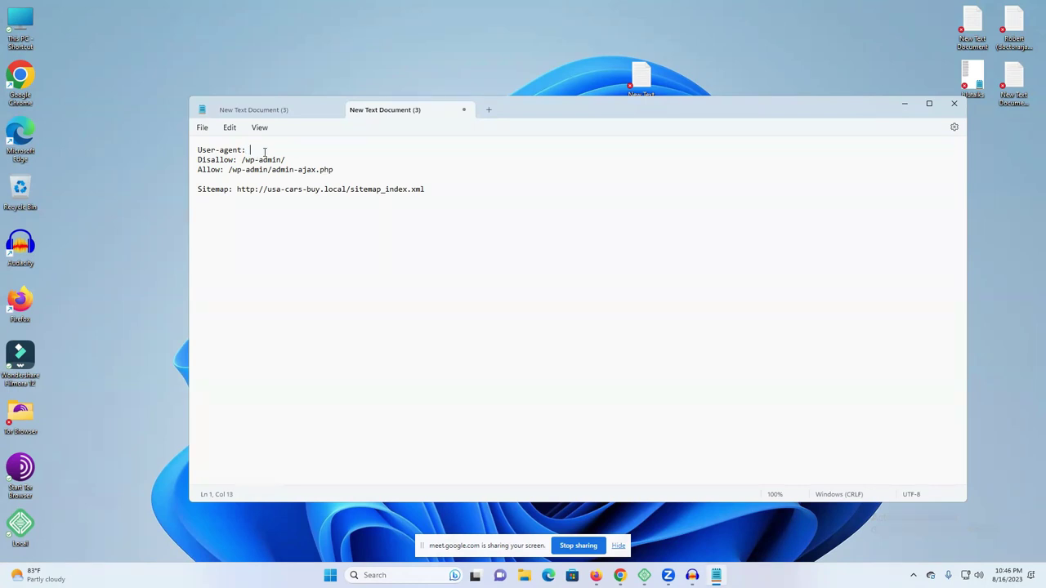
left_click(262, 149)
left_click_drag(254, 150, 245, 149)
Insert an empty line below the Disallow: /wp-admin/ rule
left_click_drag(197, 160, 362, 163)
left_click(272, 161)
key("Return")
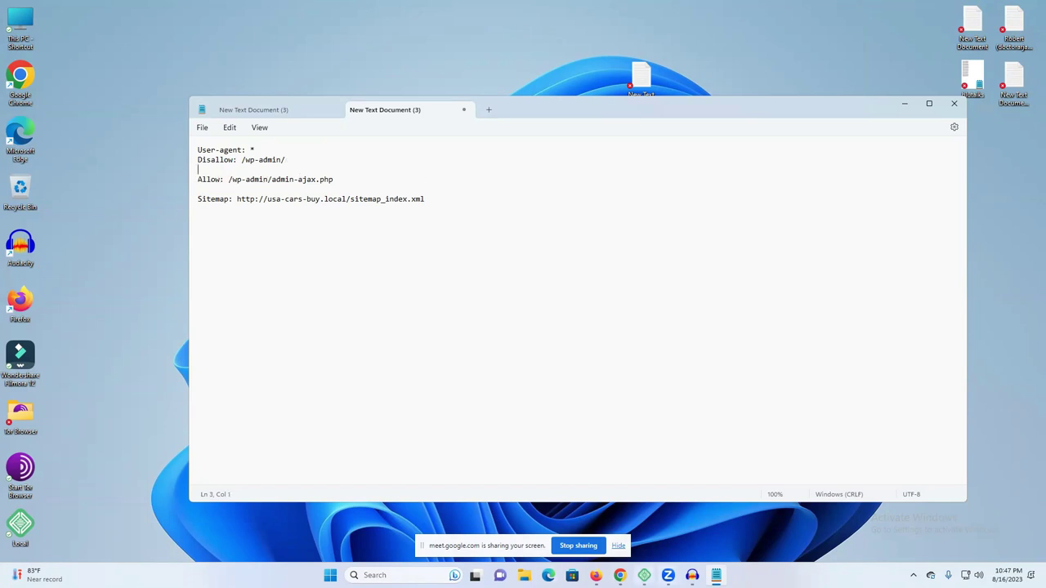
Switch to Chrome and open the newlifelearningitinstitute.com home page in the empty tab
left_click(619, 575)
left_click(594, 538)
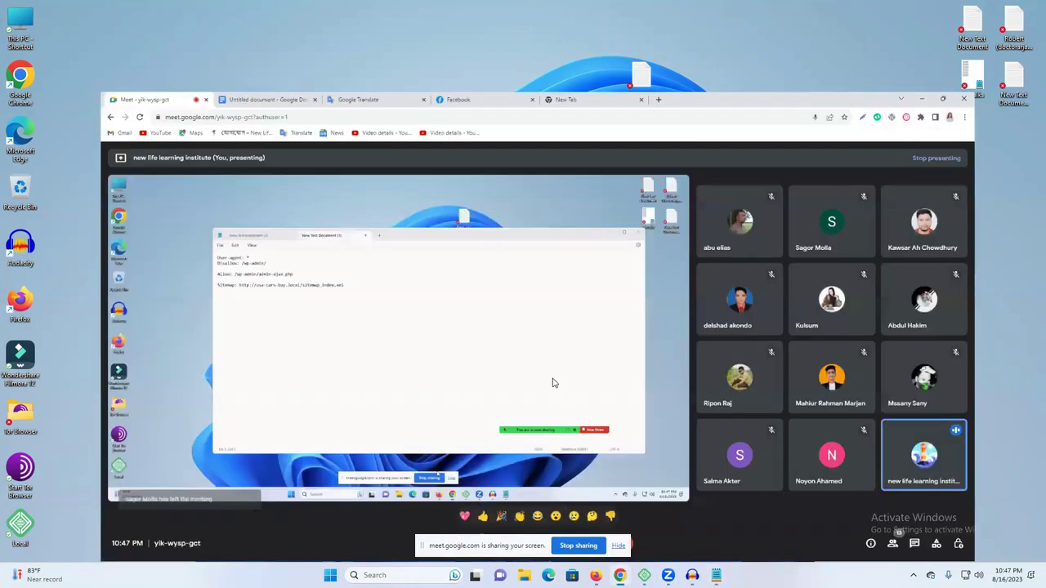
left_click(572, 8)
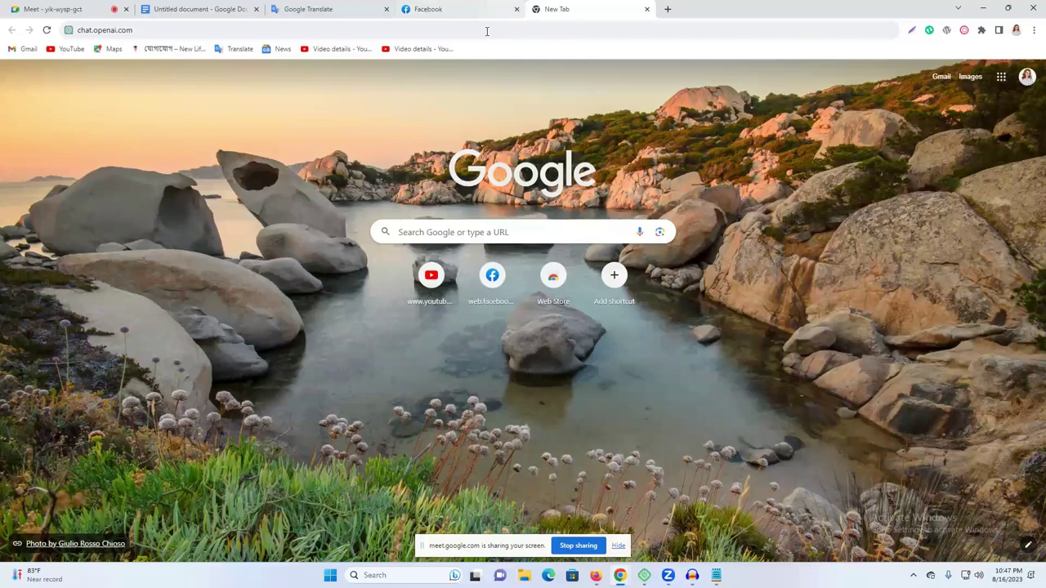
left_click(486, 31)
type("newlifelearninginstitute")
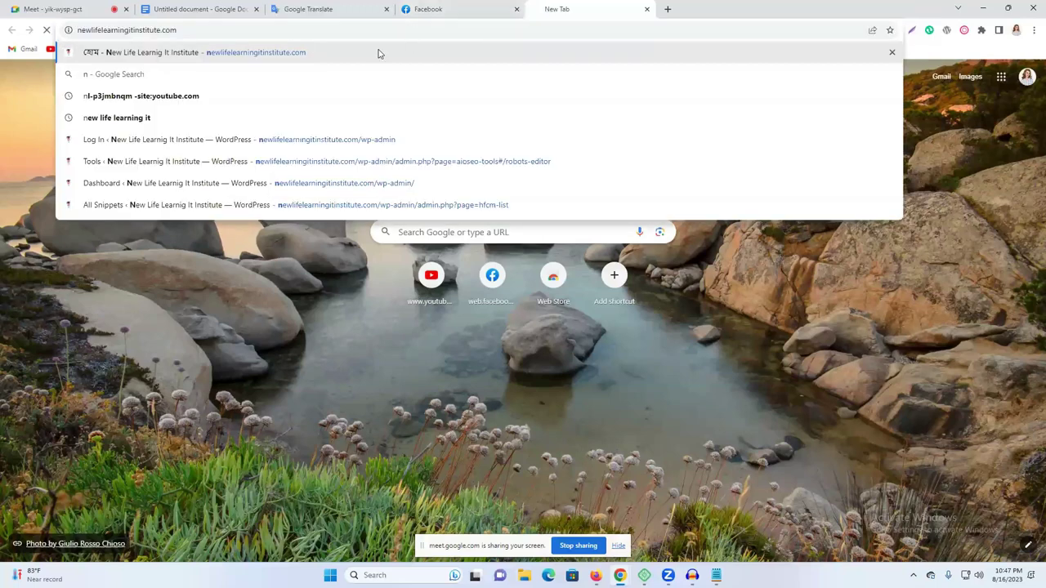
key("Return")
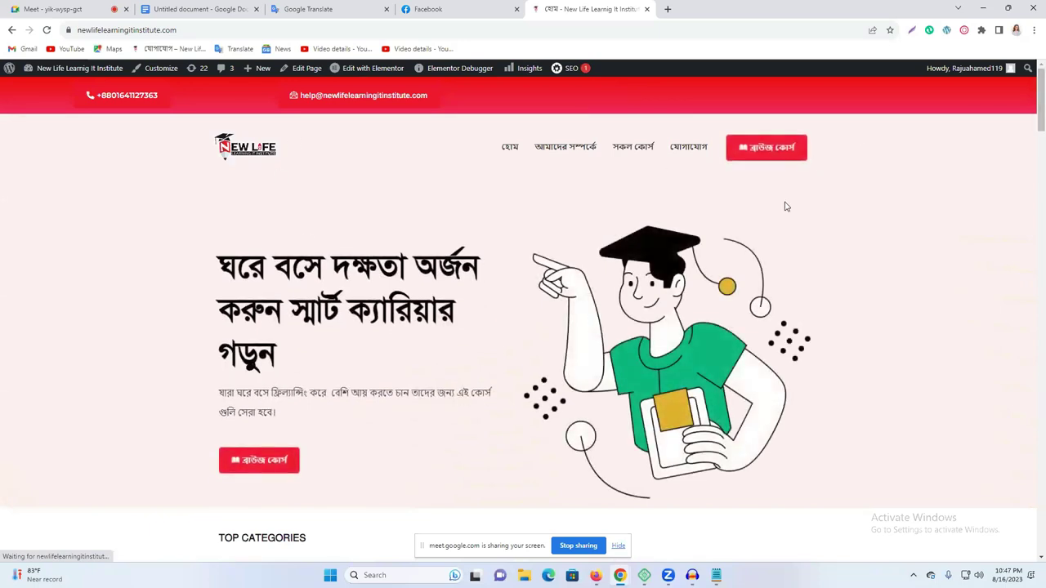
Open the site's About Us page (আমাদের সম্পর্কে) and examine its full address
left_click(575, 150)
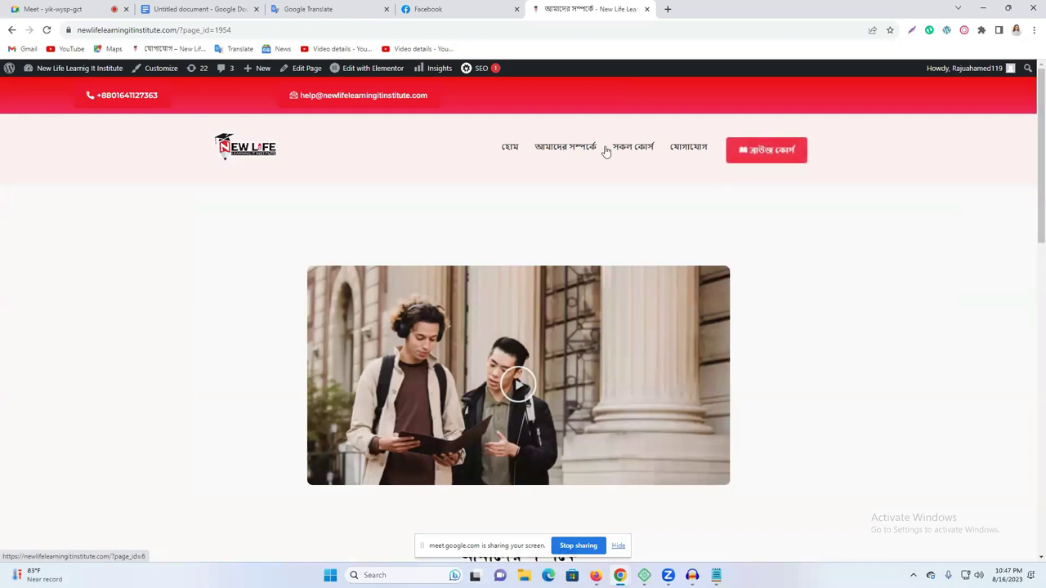
left_click(249, 30)
left_click(250, 30)
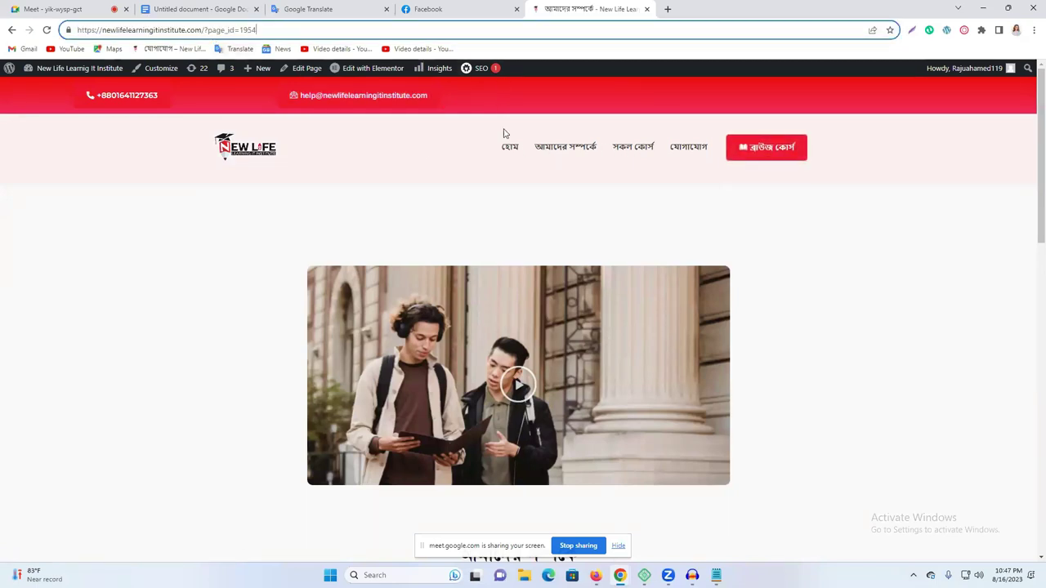
Open the All Courses page (সকল কোর্স) and copy the post_type=academy_courses part of its address
left_click(629, 151)
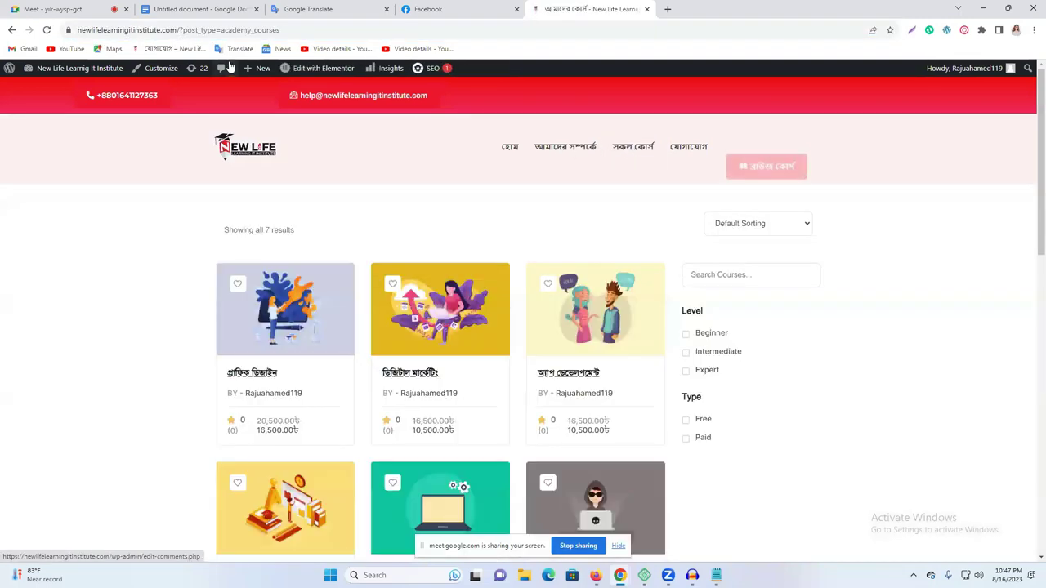
left_click_drag(283, 30, 181, 30)
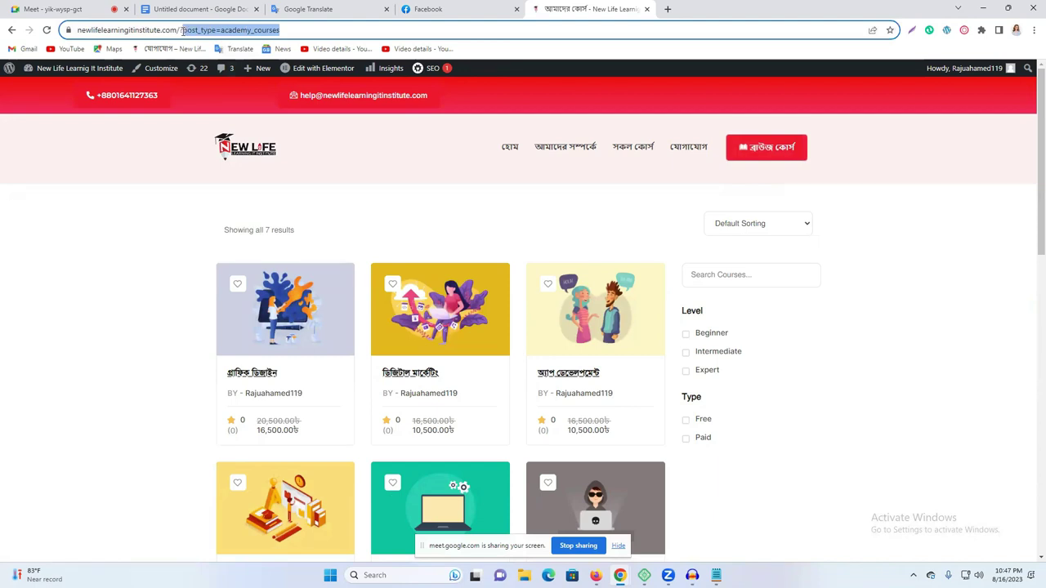
right_click(257, 31)
left_click(311, 93)
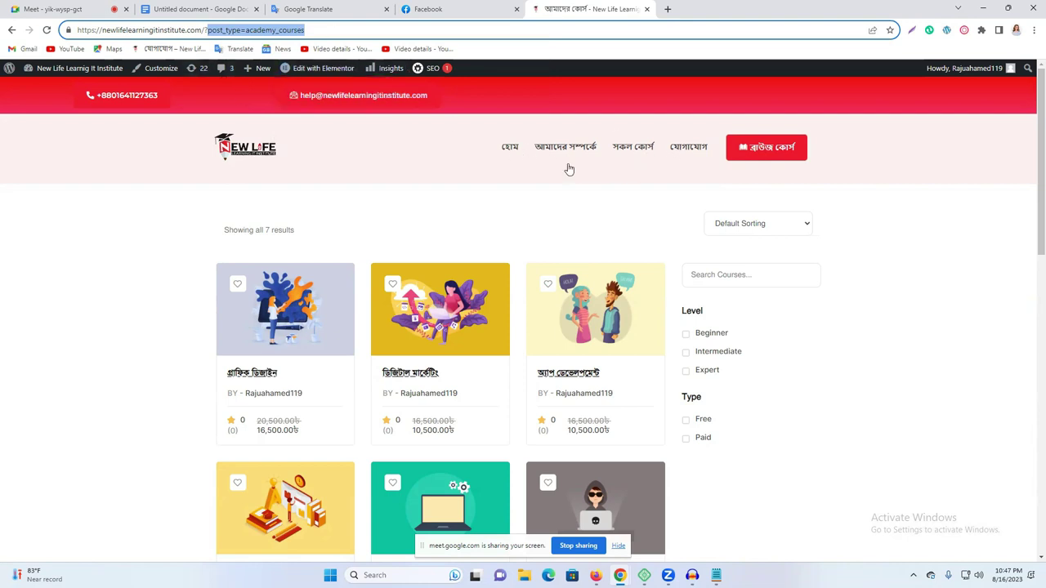
Search for alibaba in a new tab, view the Alibaba.com home page, and close that tab
left_click(668, 9)
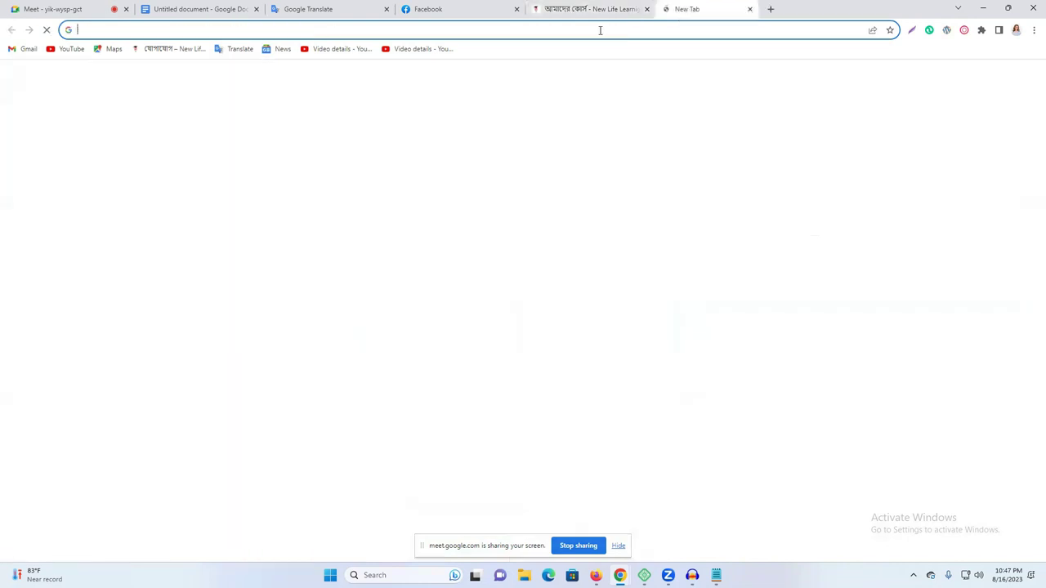
type("al")
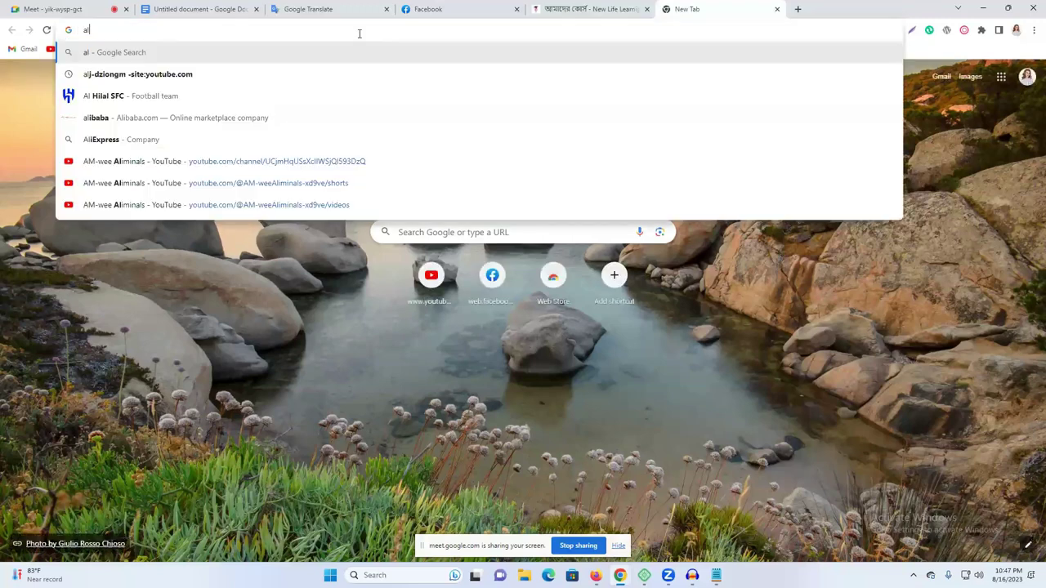
left_click(224, 120)
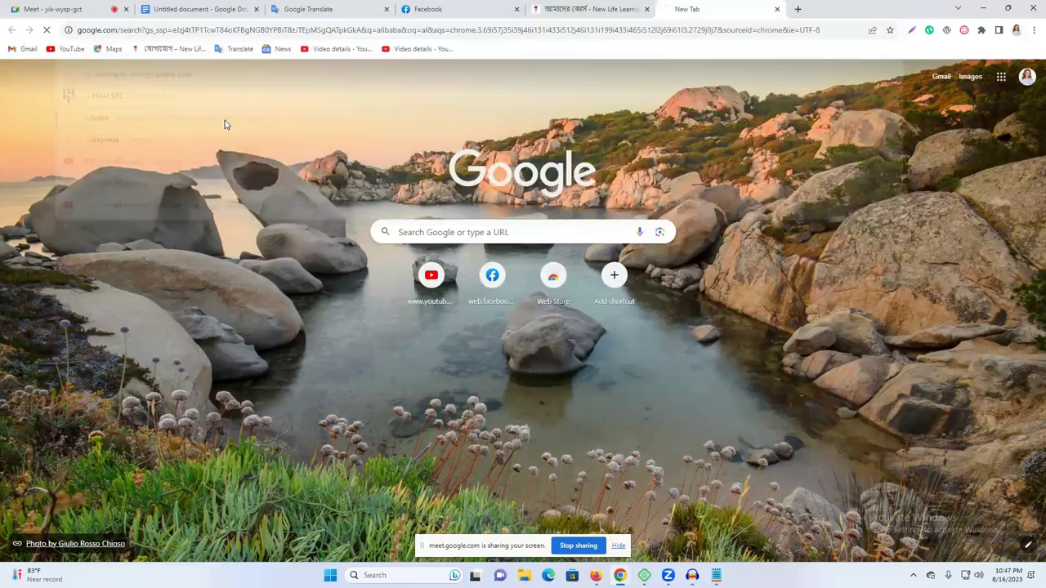
left_click(161, 212)
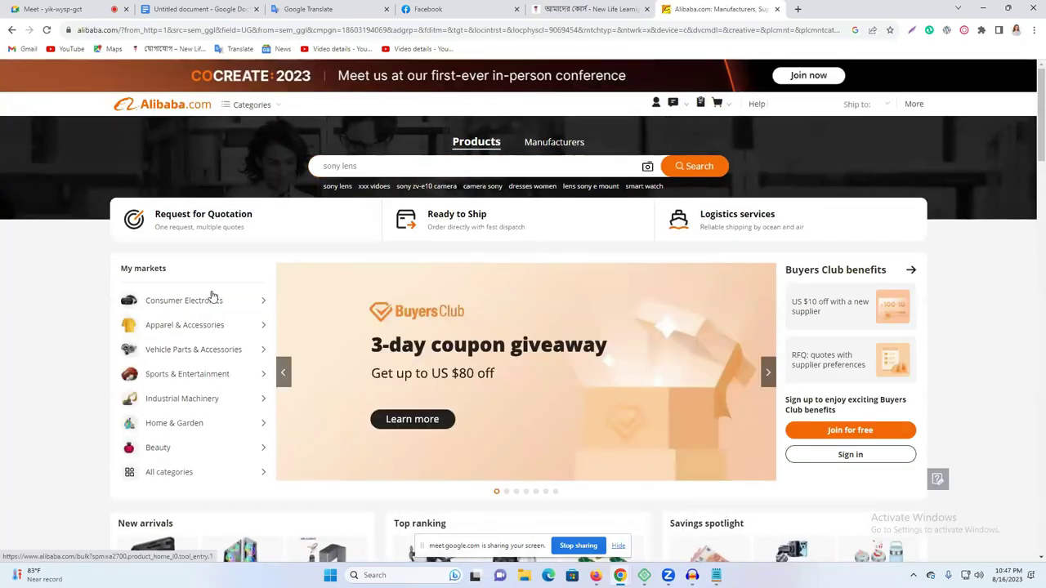
left_click(778, 11)
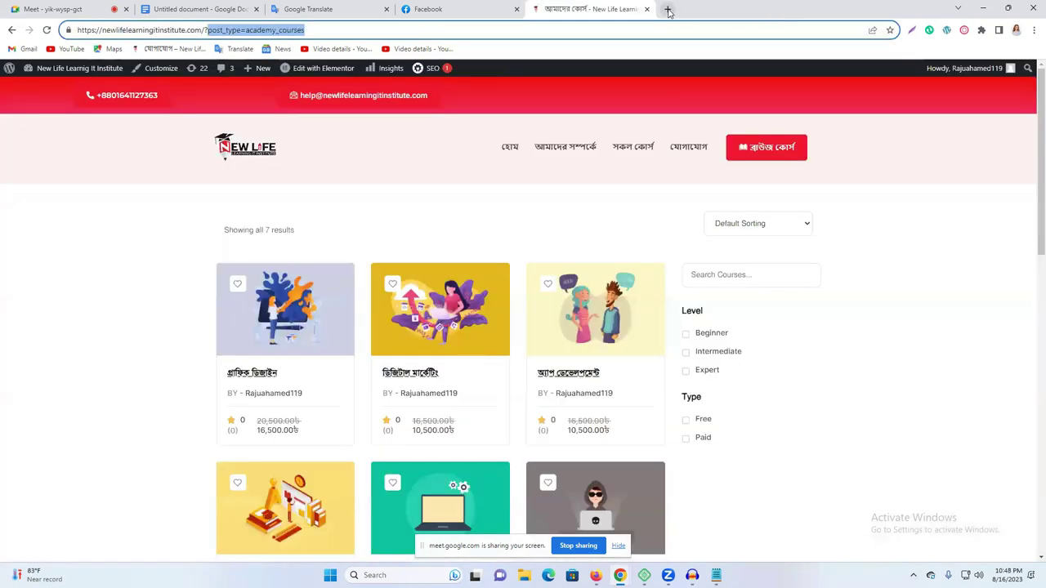
Search for fasing in a new tab and open the Cambridge Dictionary result for fading
left_click(669, 9)
left_click(568, 31)
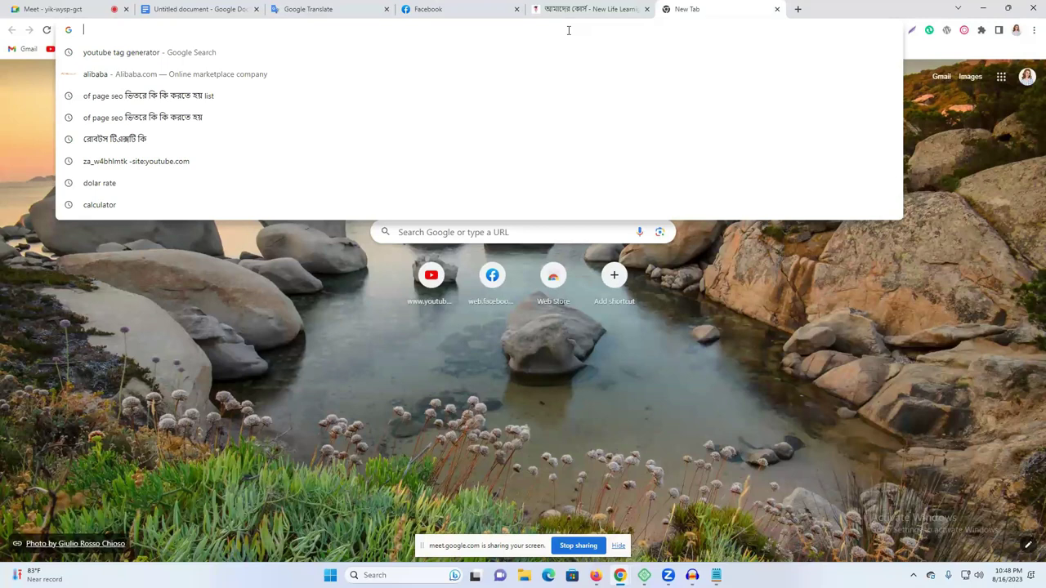
type("f")
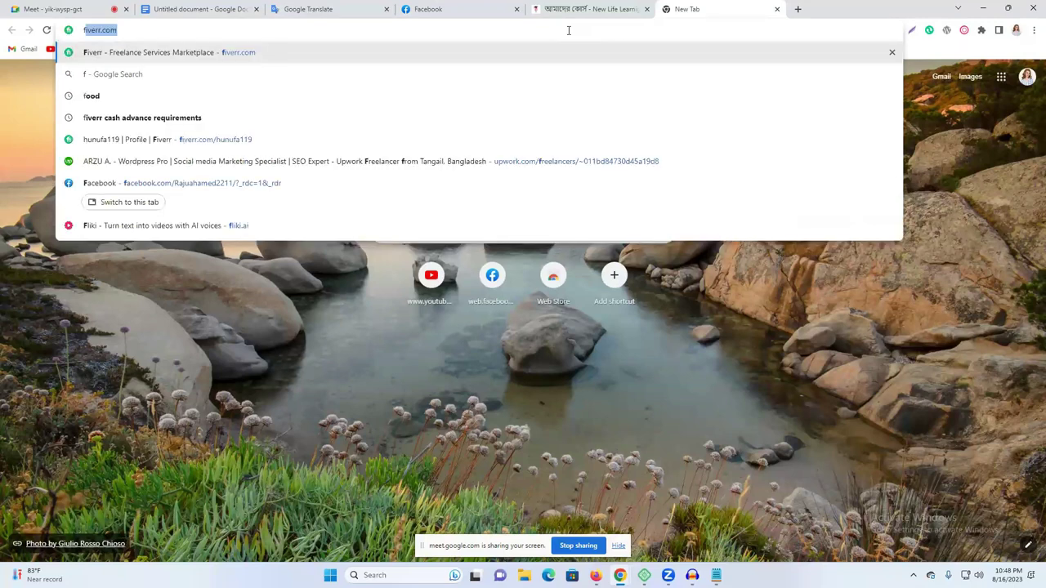
type("asing")
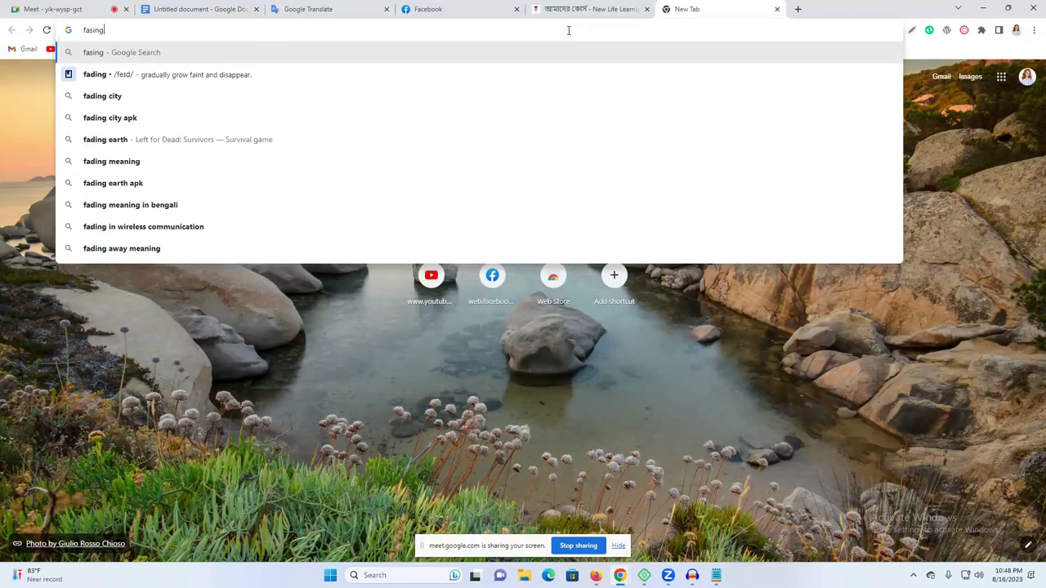
key("Return")
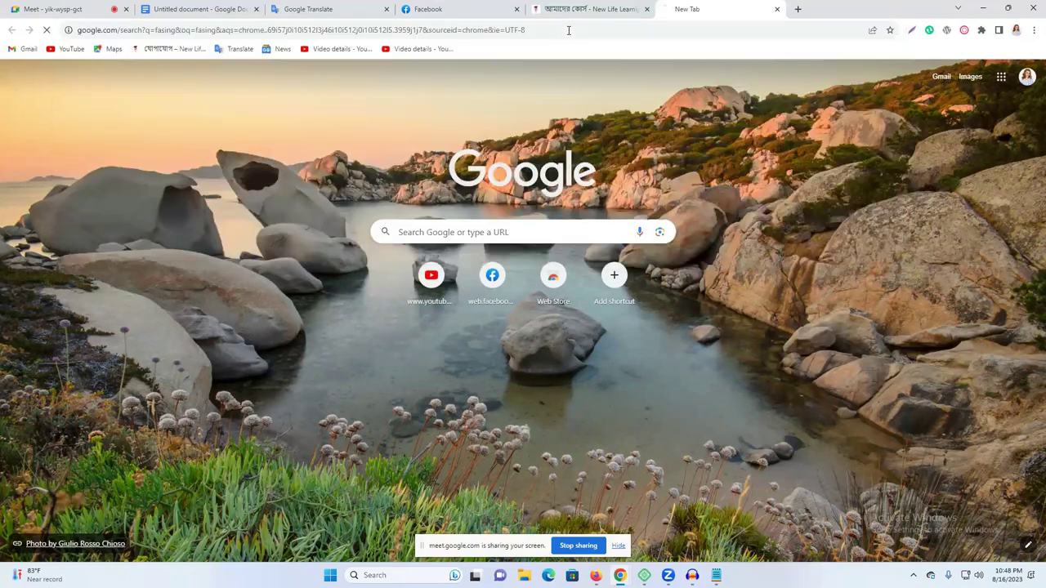
scroll(180, 245, "down", 5)
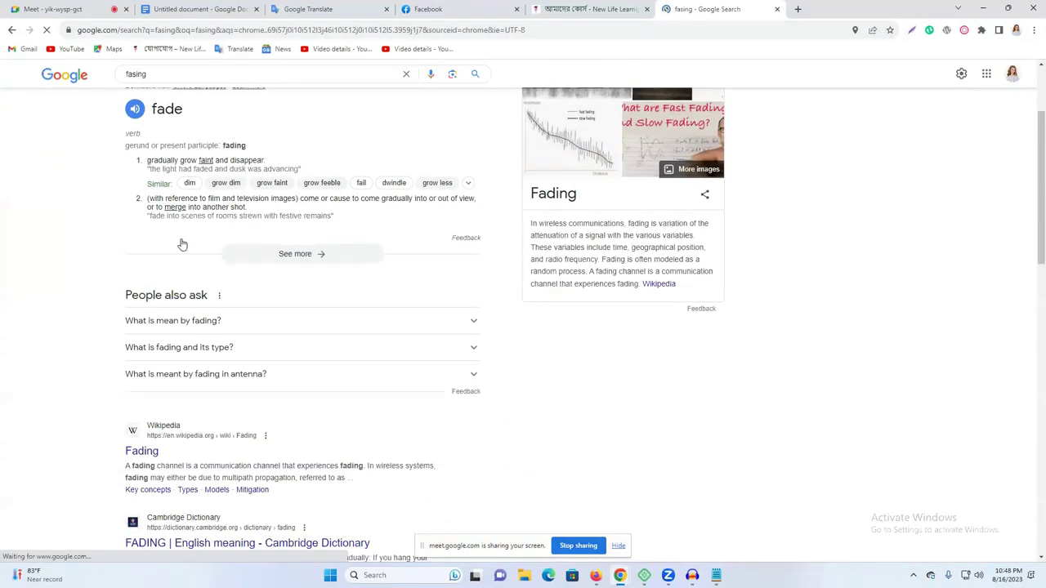
left_click(169, 301)
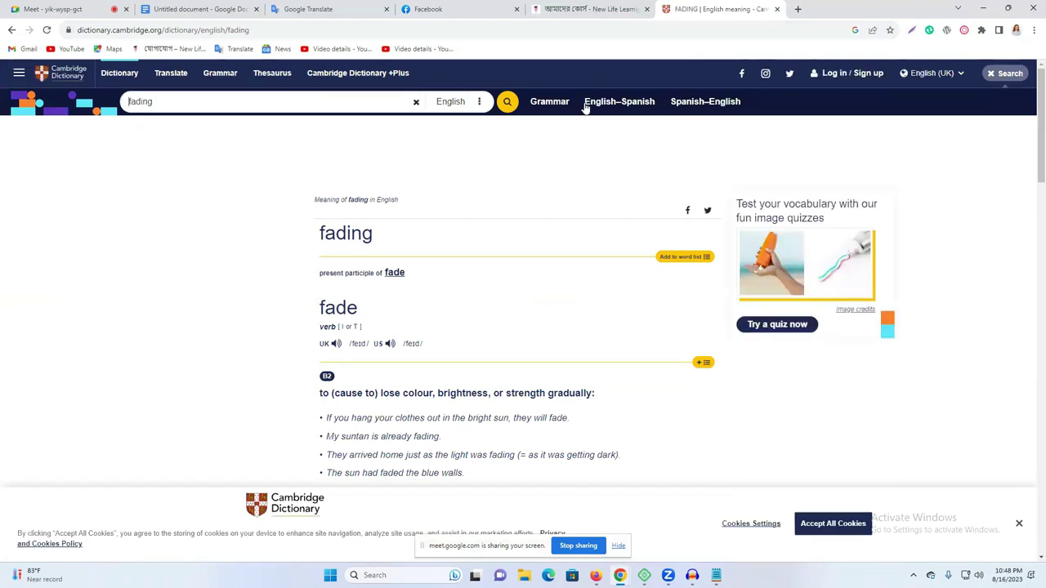
Return to the fasing search results and open the Collins English Dictionary page for fading
double_click(11, 31)
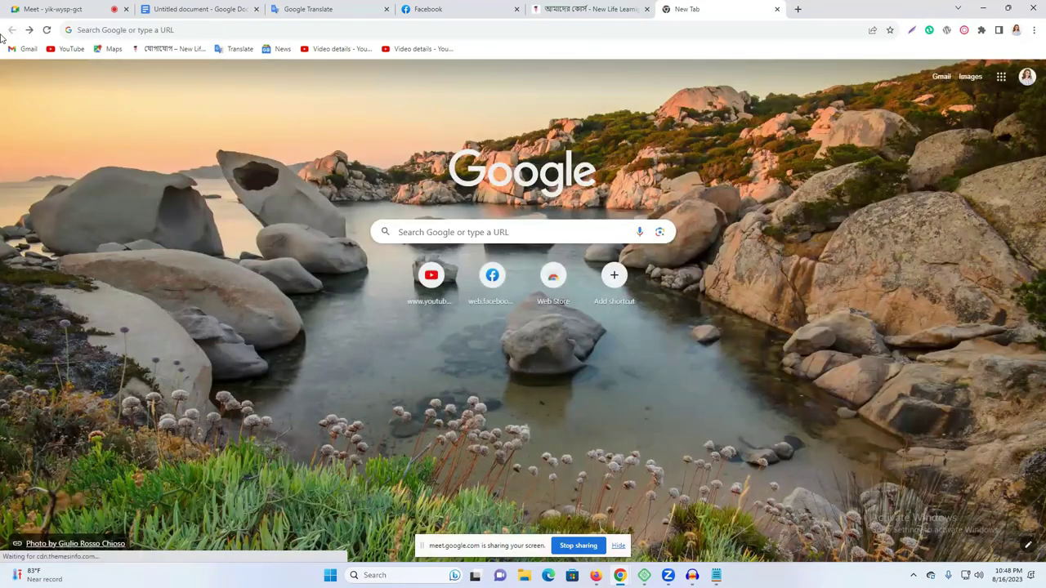
left_click(29, 30)
scroll(254, 283, "down", 5)
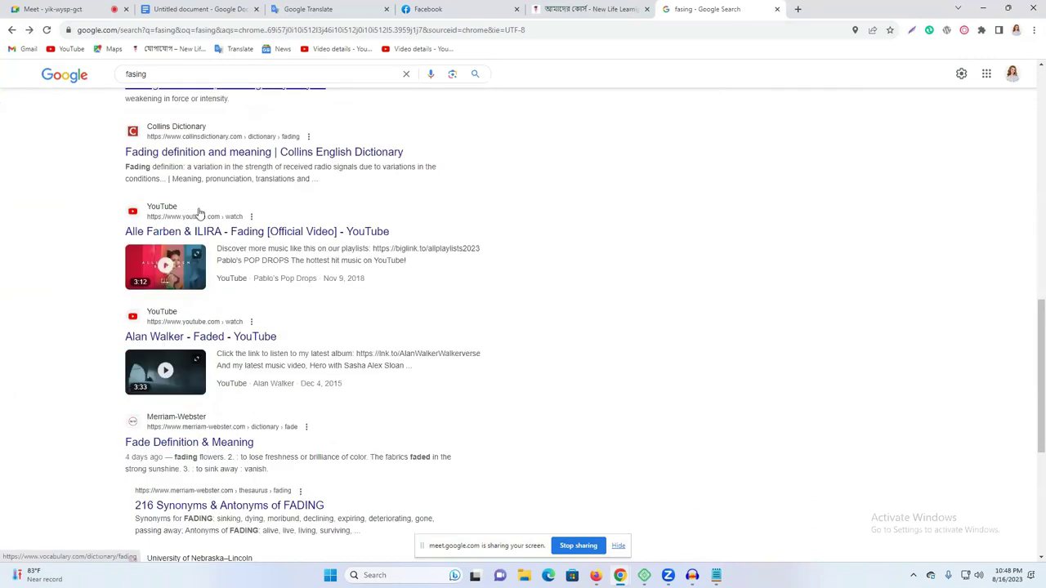
left_click(176, 147)
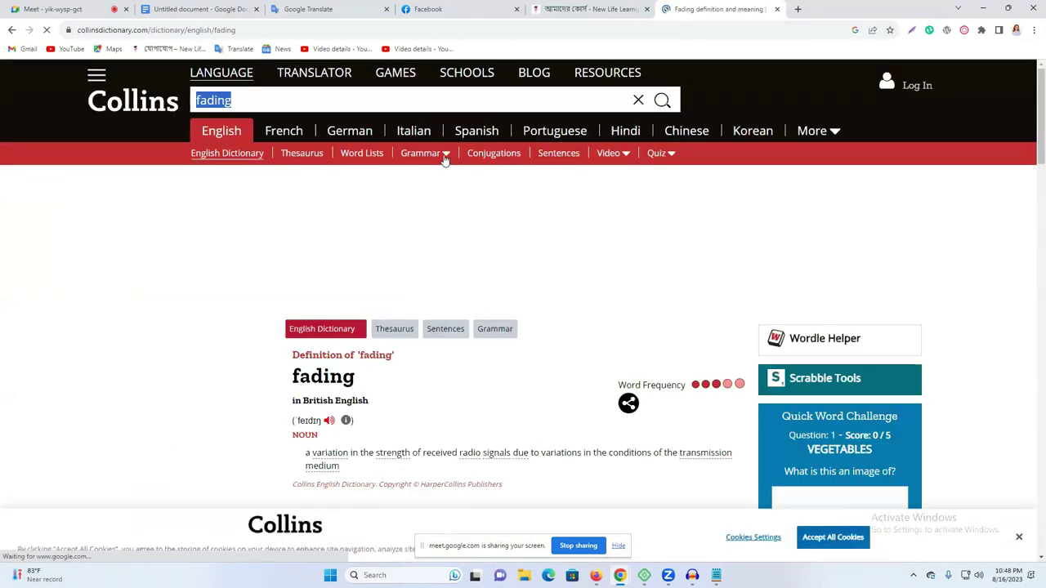
left_click(625, 156)
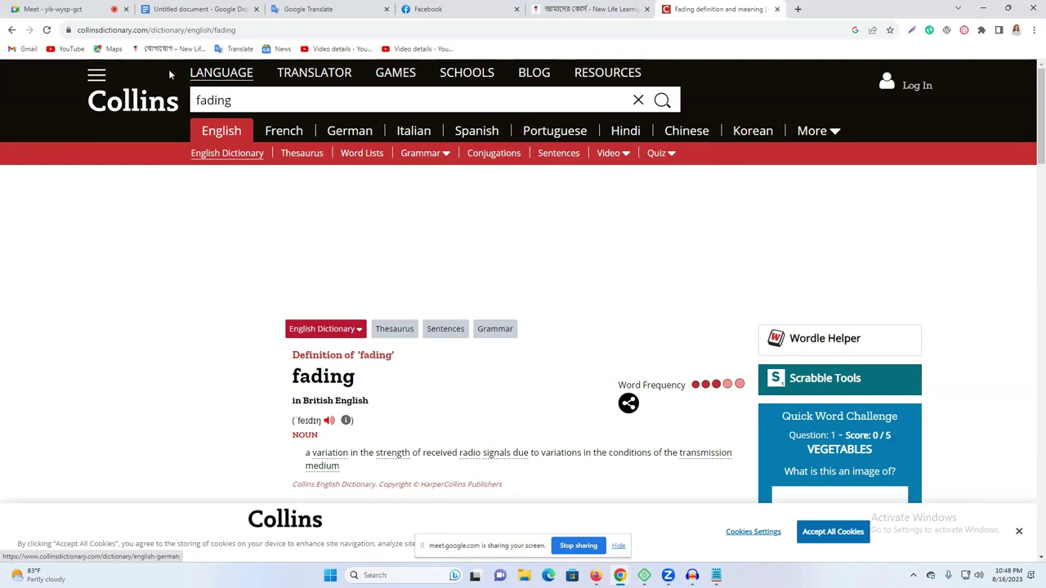
Copy the dictionary/english/fading part of the Collins page's address
left_click(236, 30)
left_click(258, 31)
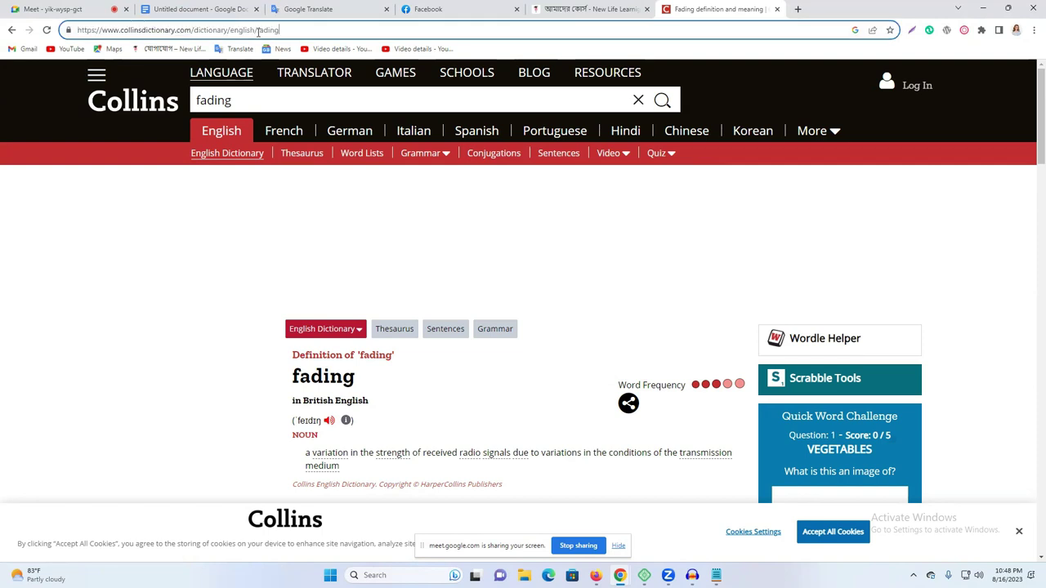
left_click_drag(278, 31, 194, 31)
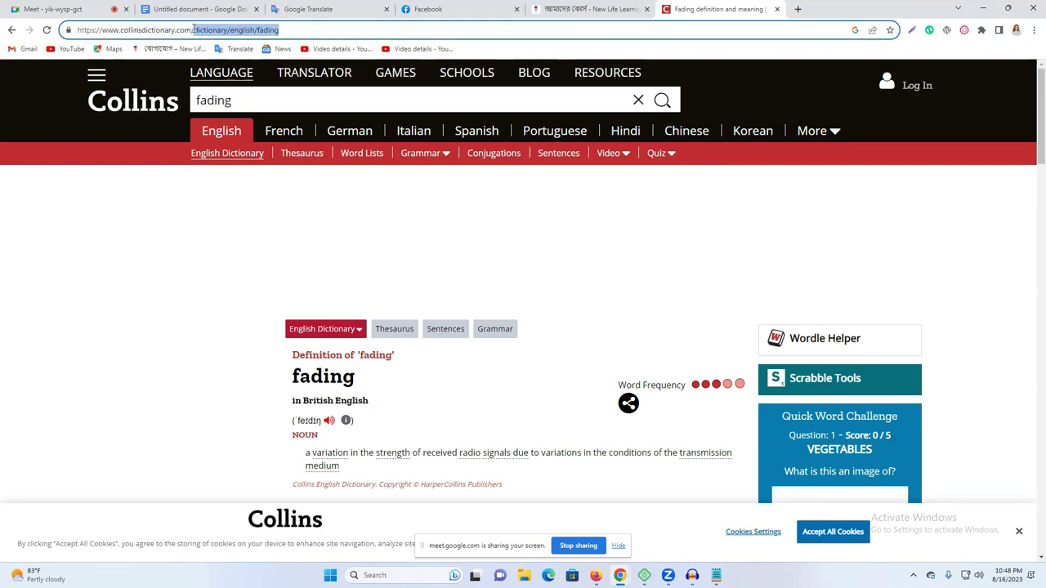
right_click(236, 35)
left_click(286, 94)
Open the New Life site's About Us page (আমাদের সম্পর্কে) and copy the page_id=1954 part of its address
left_click(594, 9)
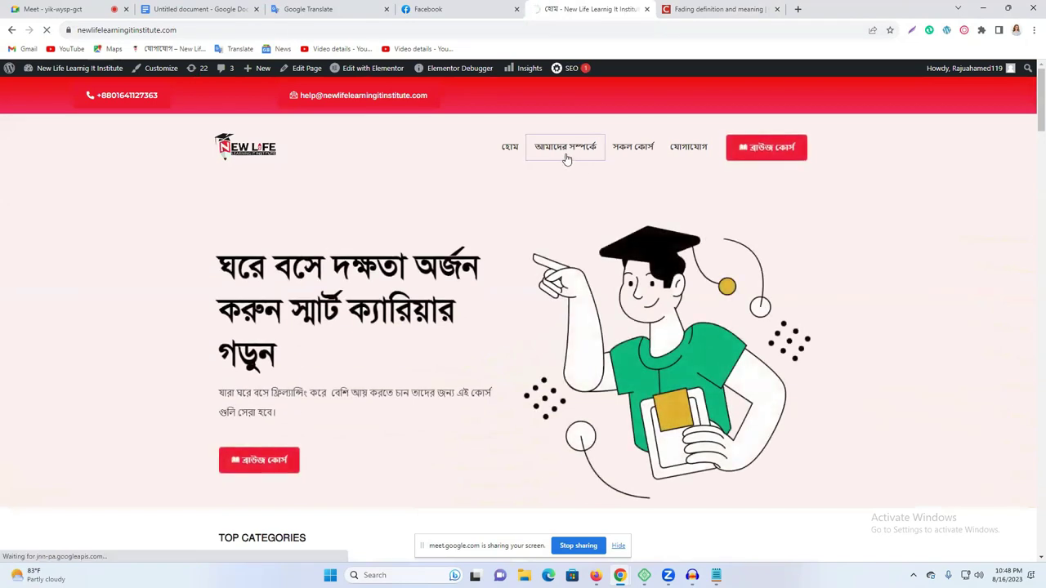
left_click(560, 149)
left_click_drag(244, 33, 184, 33)
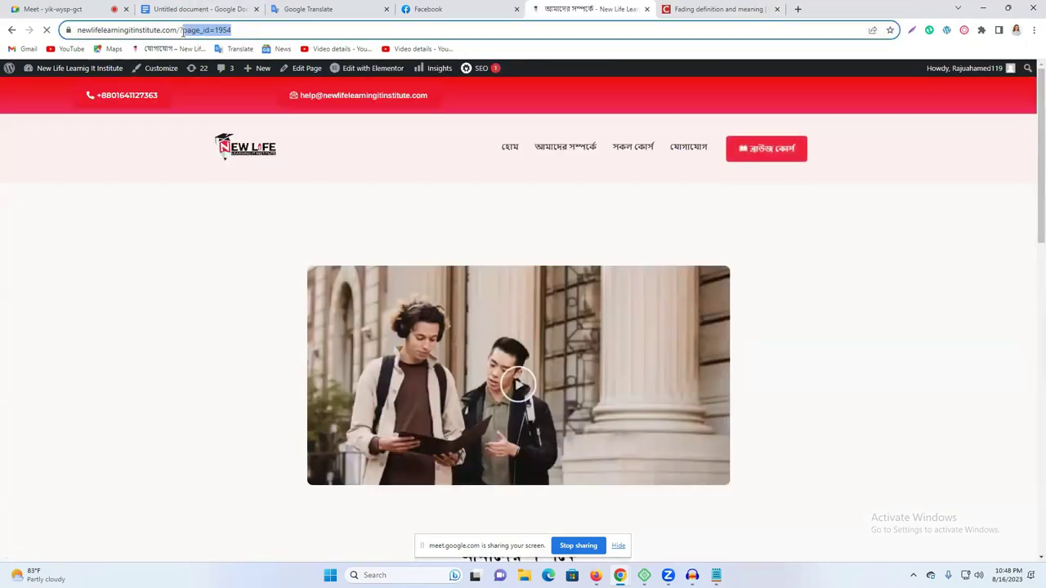
right_click(231, 33)
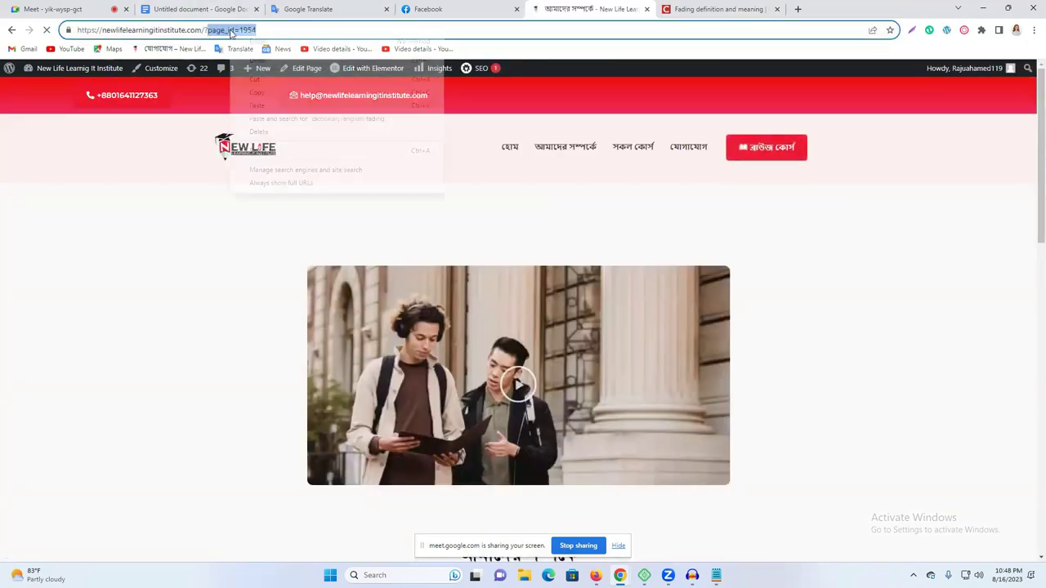
left_click(276, 93)
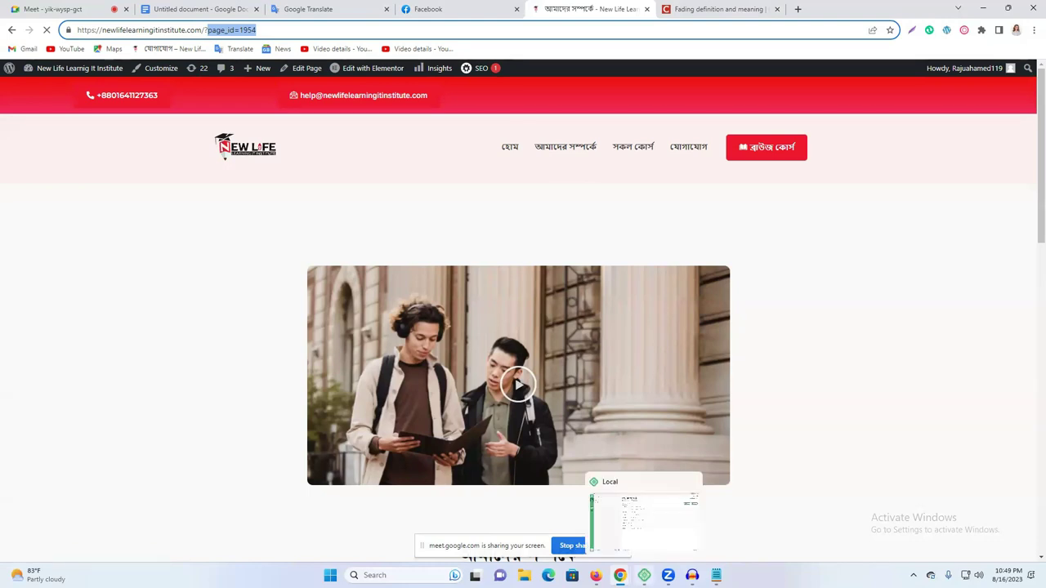
Switch to the Notepad document and add a "Disallow: /" line below the Allow rule by copying and shortening the existing Disallow line
left_click(596, 576)
left_click(156, 112)
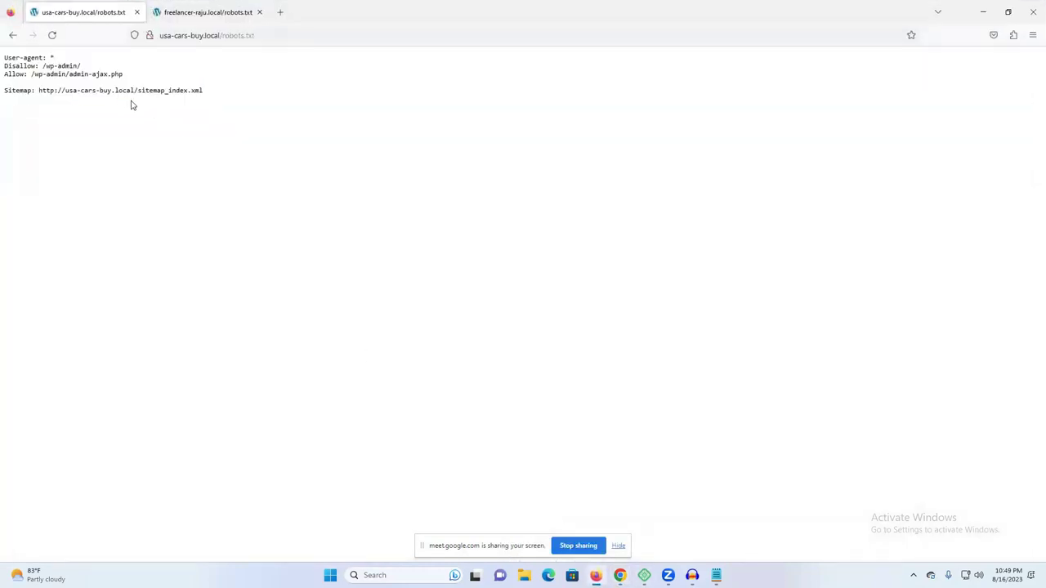
left_click(716, 575)
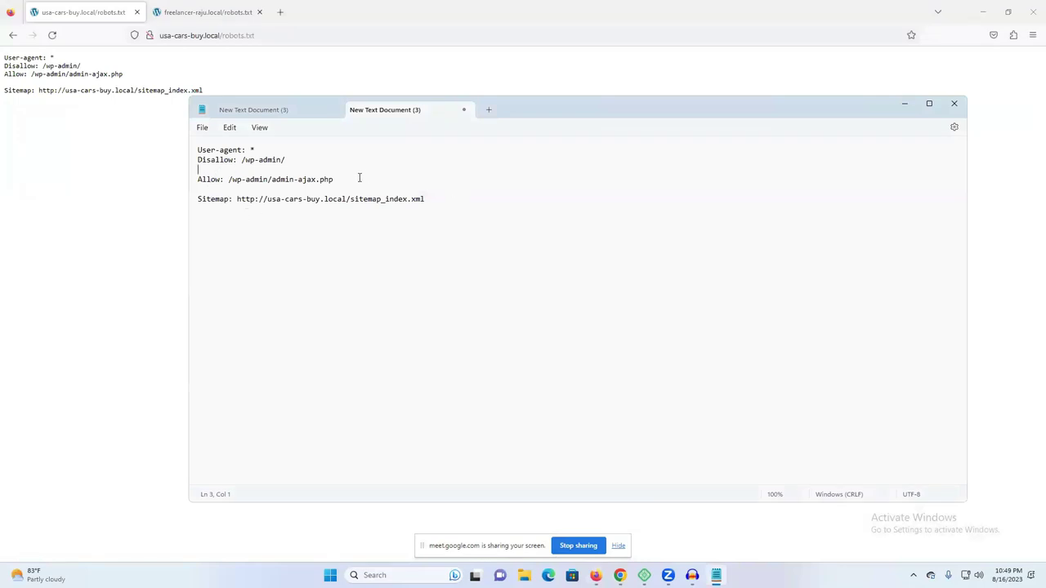
key("Return")
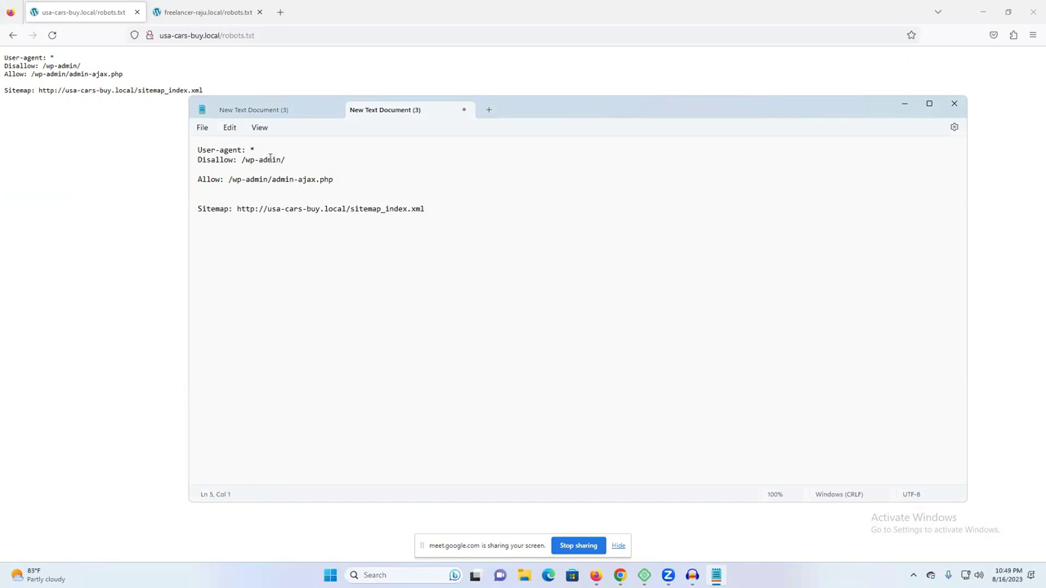
left_click_drag(285, 159, 192, 160)
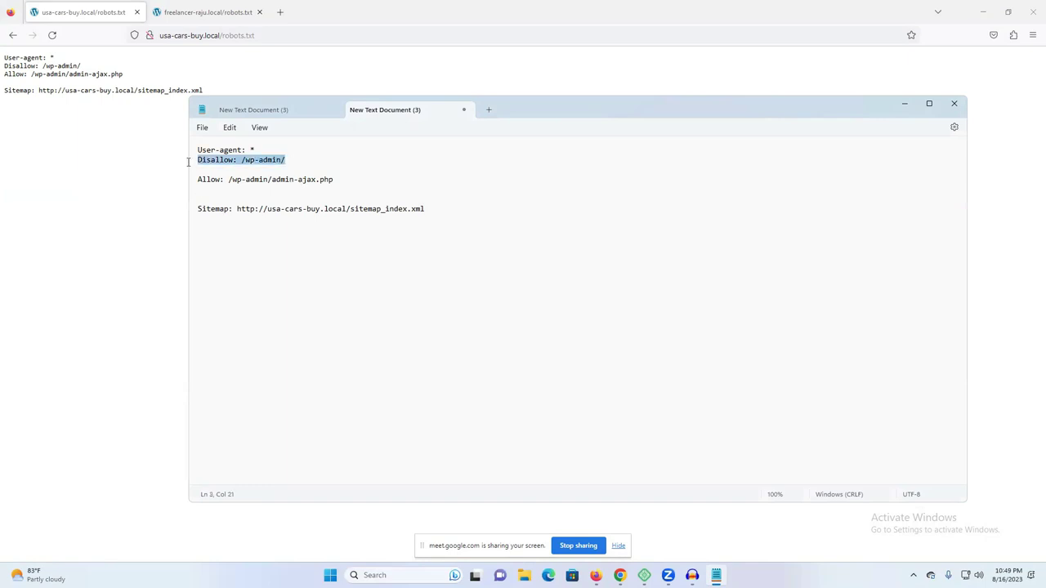
key("ctrl+c")
left_click(240, 193)
key("ctrl+v")
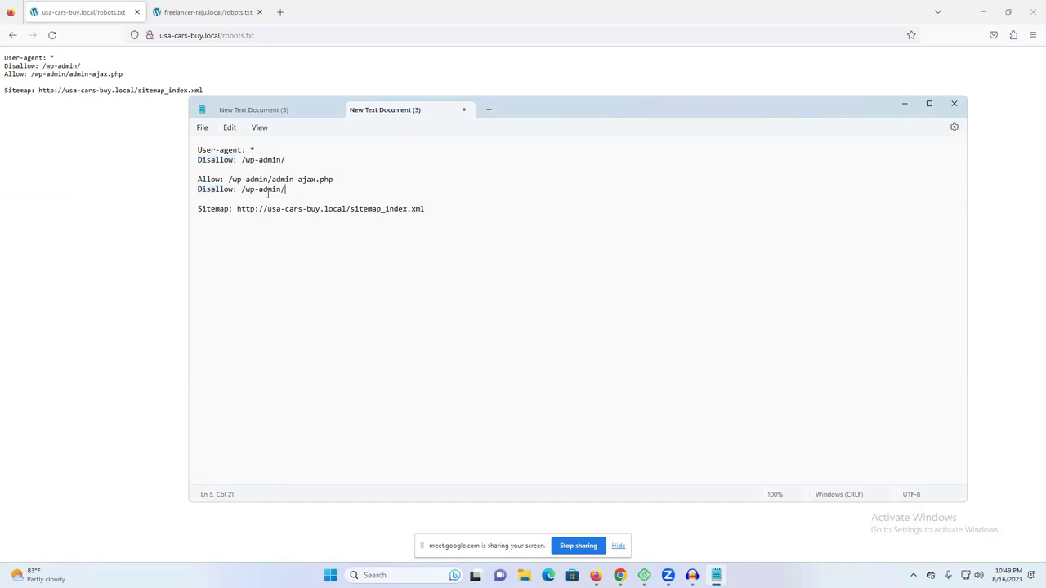
left_click_drag(295, 190, 245, 194)
key("BackSpace")
Copy page_id=1954 from the About Us address in Chrome and complete the new Notepad rule as "Disallow: /page_id=1954"
mouse_move(620, 575)
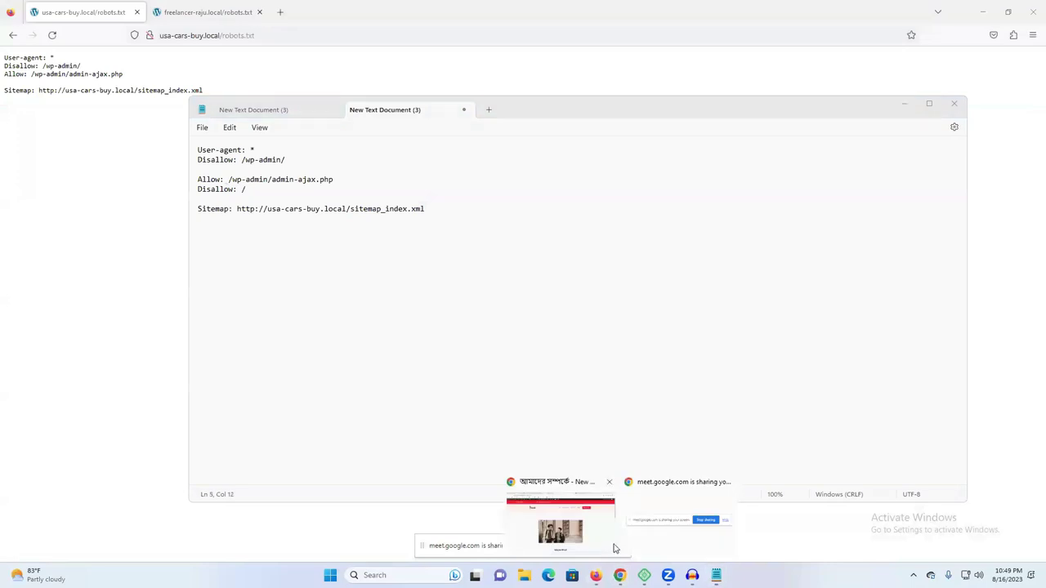
left_click(581, 532)
right_click(245, 31)
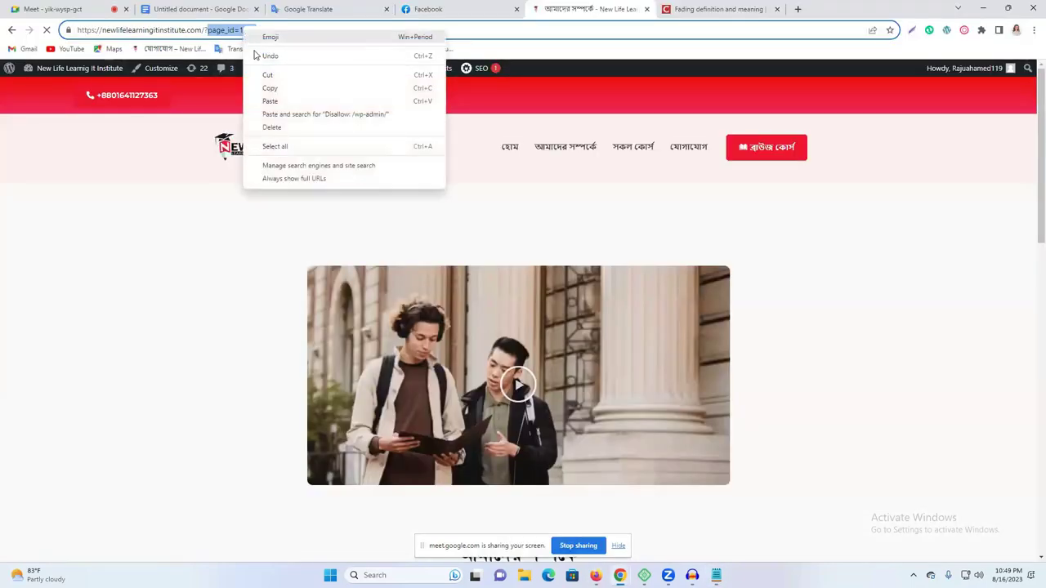
left_click(299, 92)
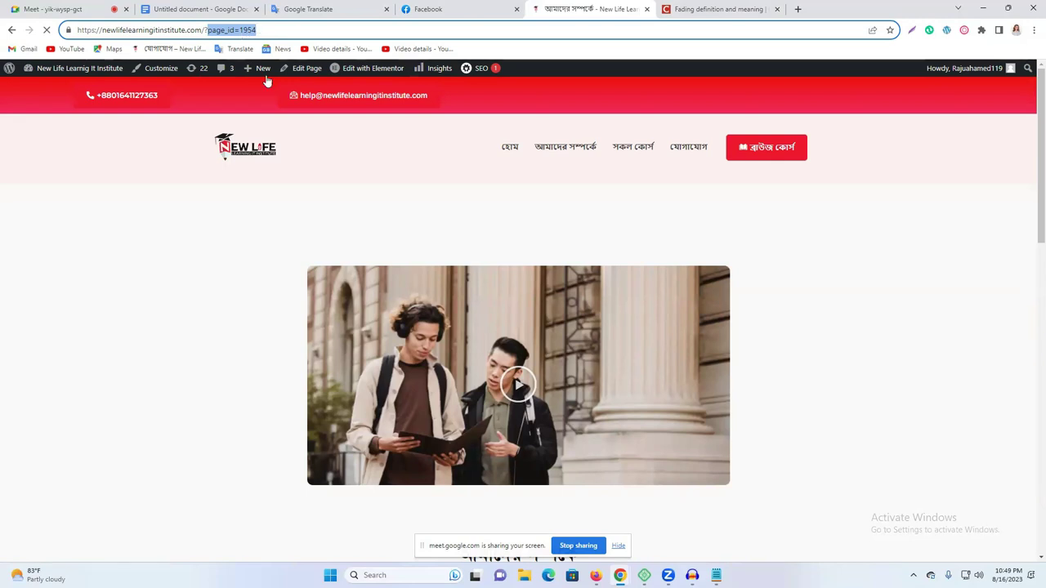
mouse_move(620, 576)
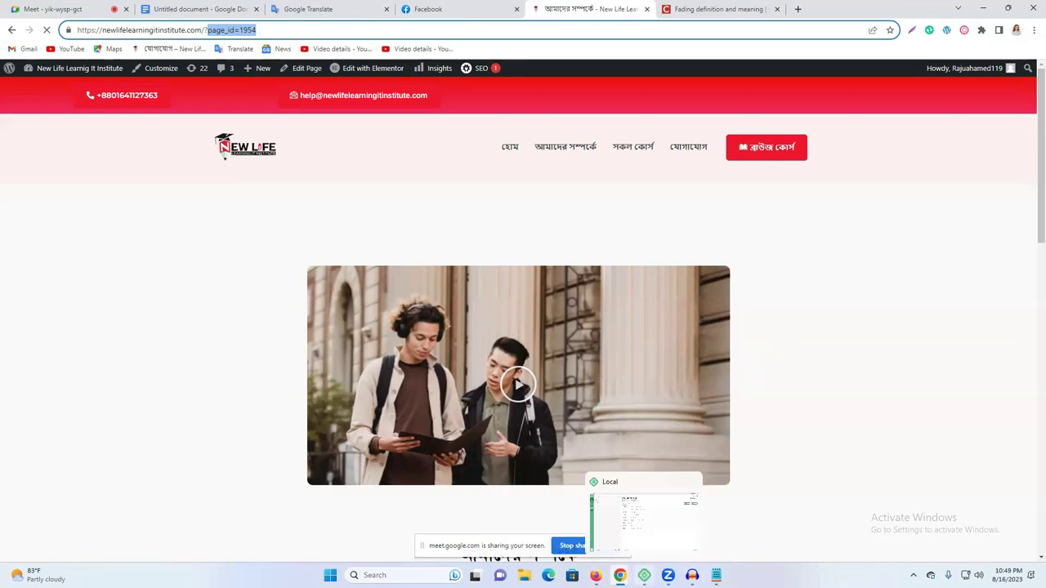
left_click(644, 519)
key("ctrl+v")
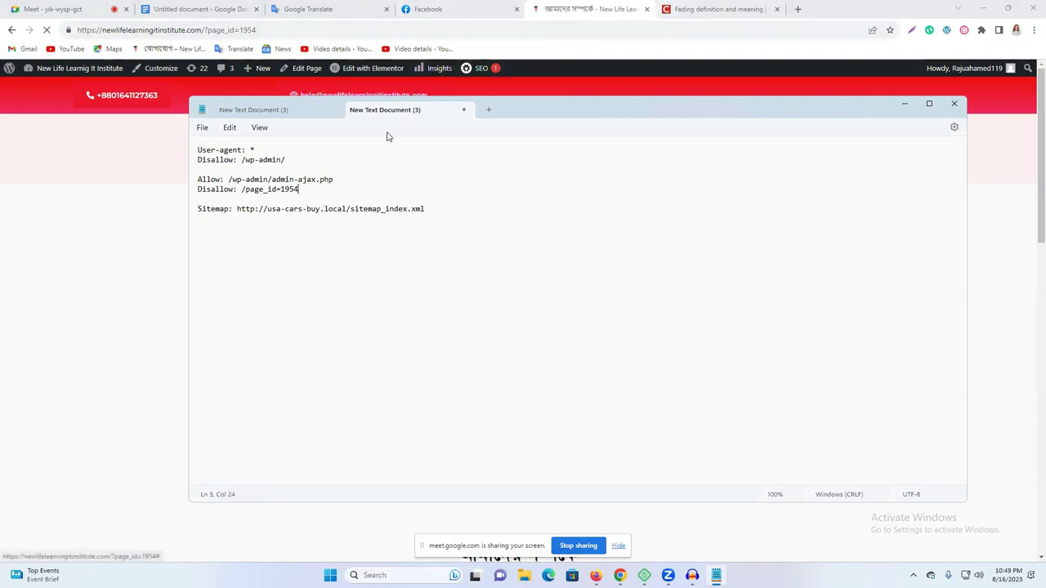
Open the ডিজিটাল মার্কেটিং course from the site's All Courses page and copy the academy_courses=ডিজিটাল-মার্কেটিং part of its address
left_click(59, 139)
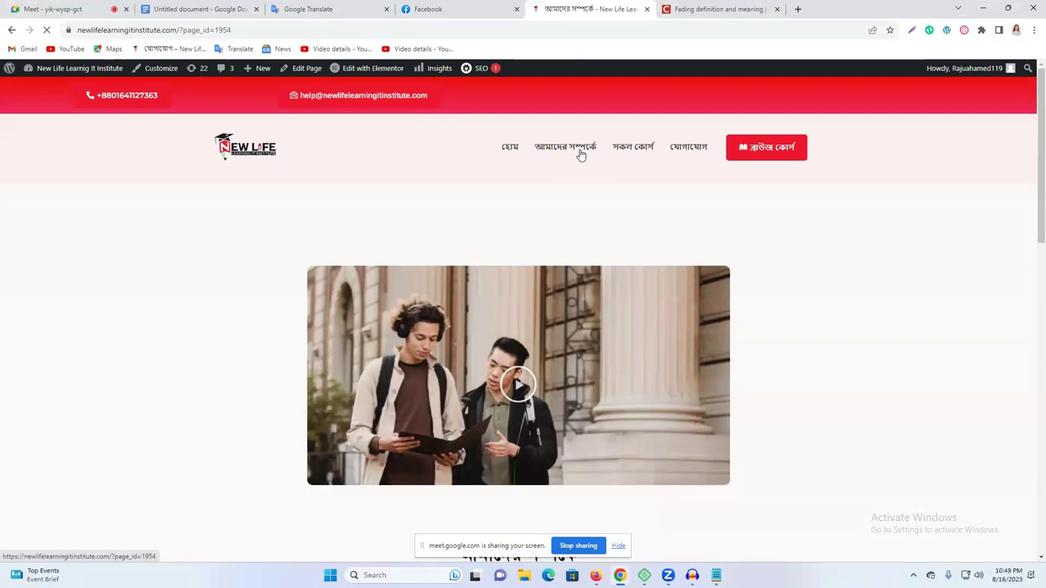
scroll(568, 205, "down", 1)
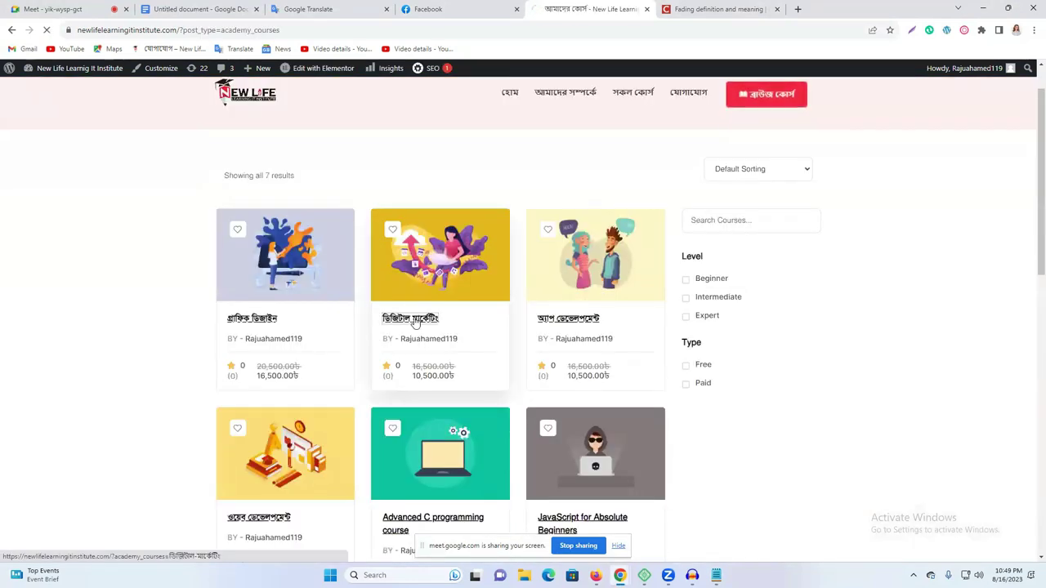
left_click(412, 319)
left_click_drag(307, 29, 197, 29)
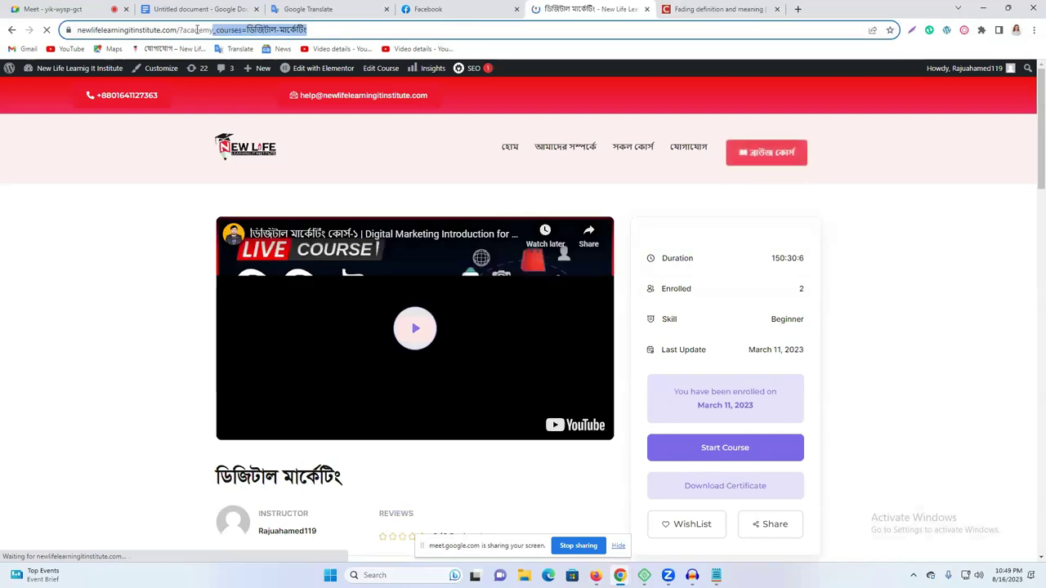
right_click(231, 31)
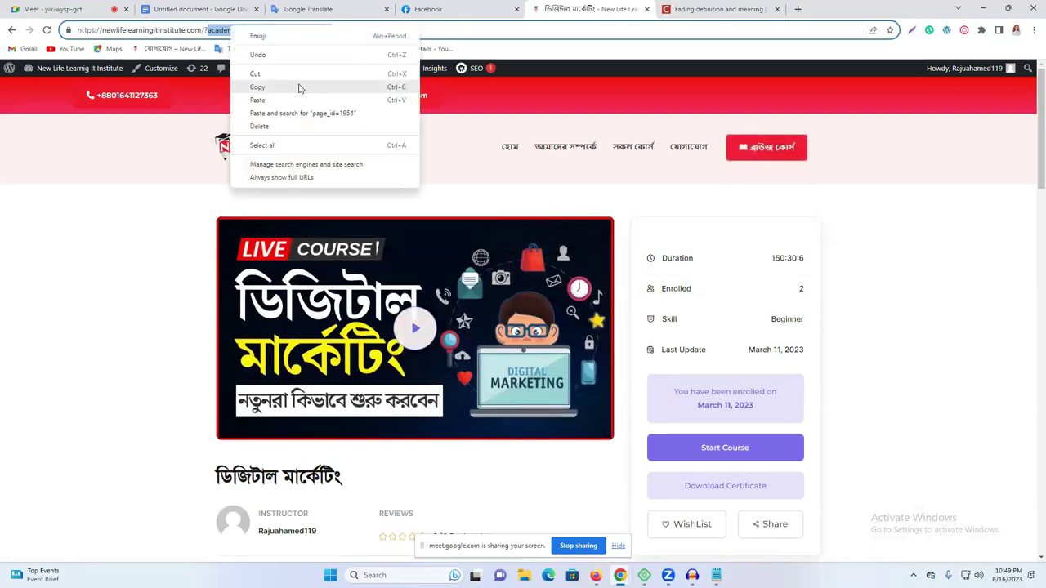
left_click(300, 89)
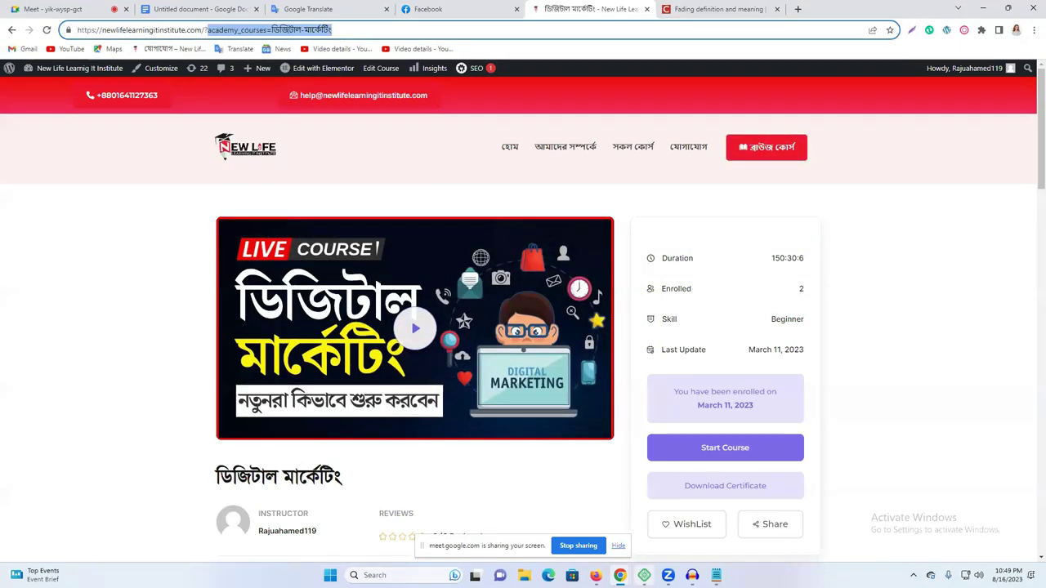
Add the rule "Allow: /academy_courses=ডিজিটাল-মার্কেটিং" below the page_id=1954 line in the Notepad document
key("alt+Tab")
key("Return")
key("ctrl+v")
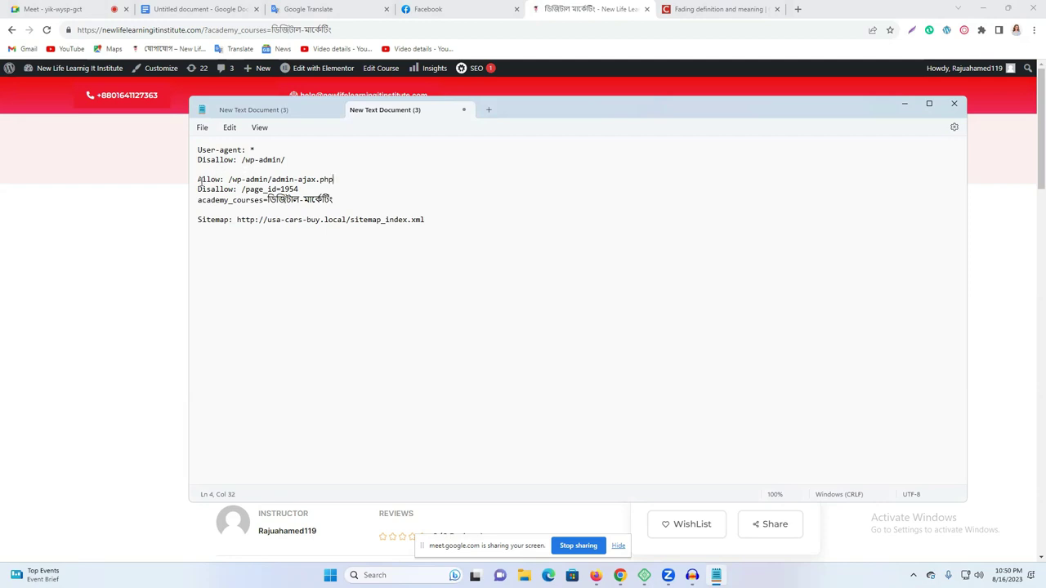
left_click_drag(197, 179, 226, 180)
left_click(207, 205)
key("ctrl+v")
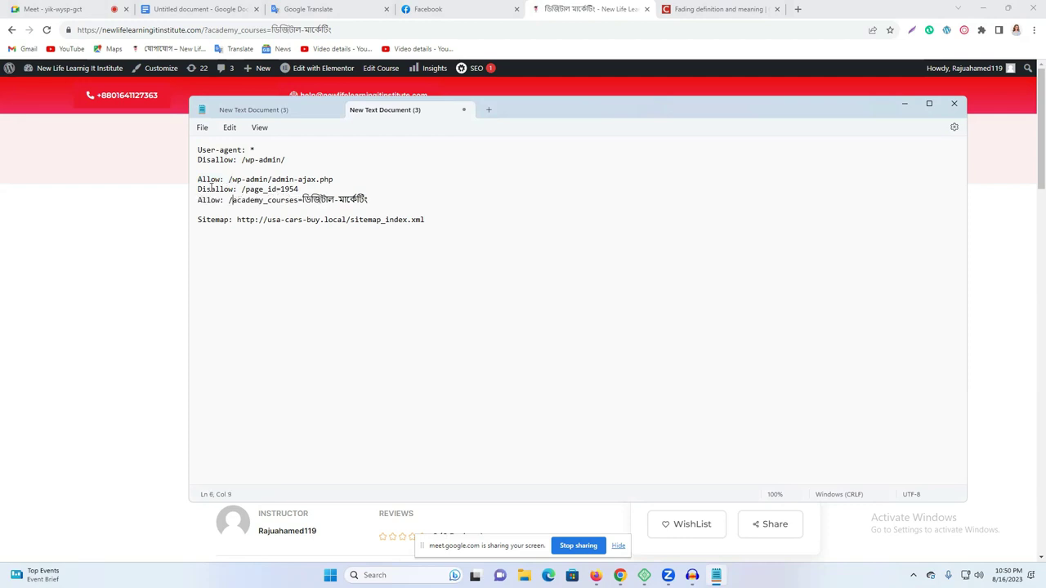
Examine the page_id Disallow rule and the academy_courses Allow rule by highlighting each one
left_click_drag(212, 186, 303, 189)
left_click_drag(233, 200, 367, 200)
left_click(259, 201)
left_click_drag(368, 200, 201, 203)
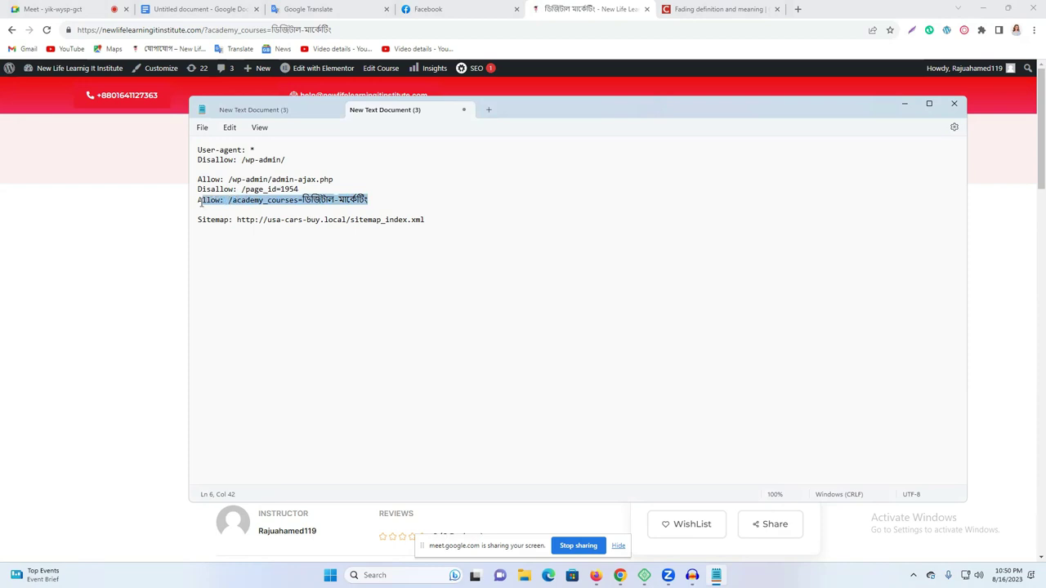
left_click(299, 205)
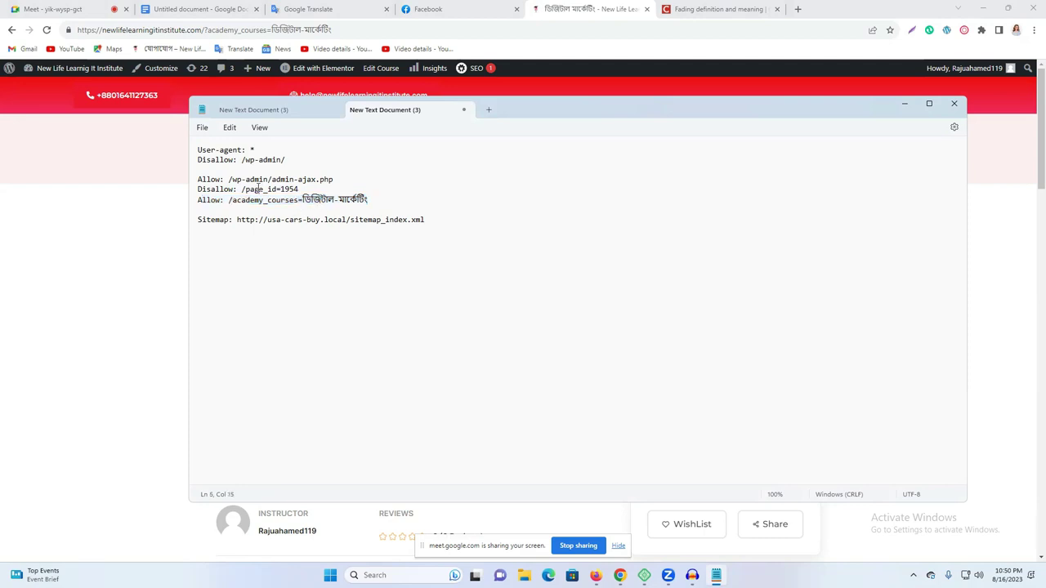
Review the "Disallow: /page_id=1954" line and the /academy_courses path of the Allow rule in the Notepad document
triple_click(259, 189)
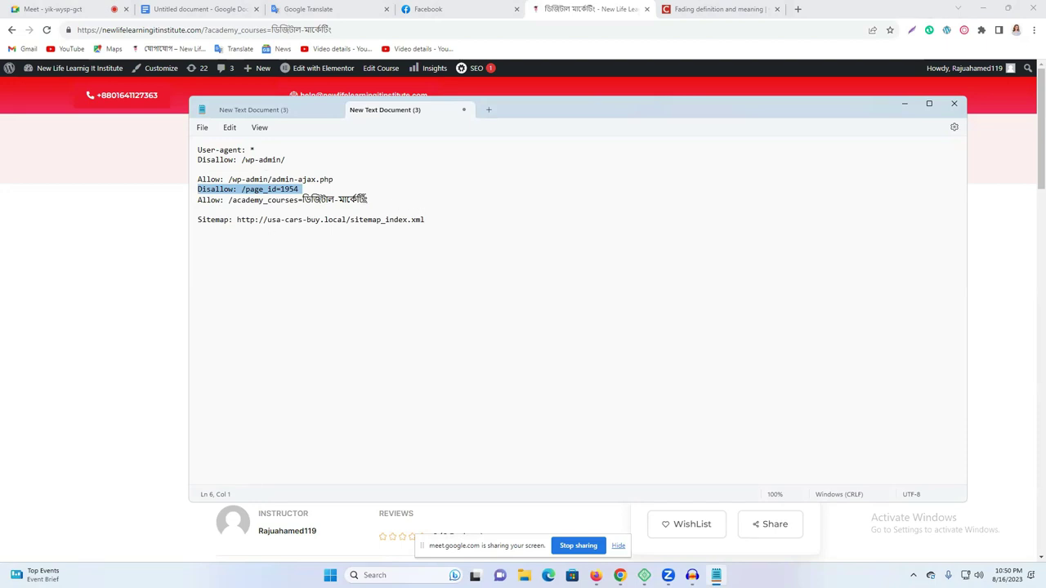
triple_click(370, 200)
left_click(384, 198)
double_click(351, 200)
left_click_drag(329, 201, 224, 206)
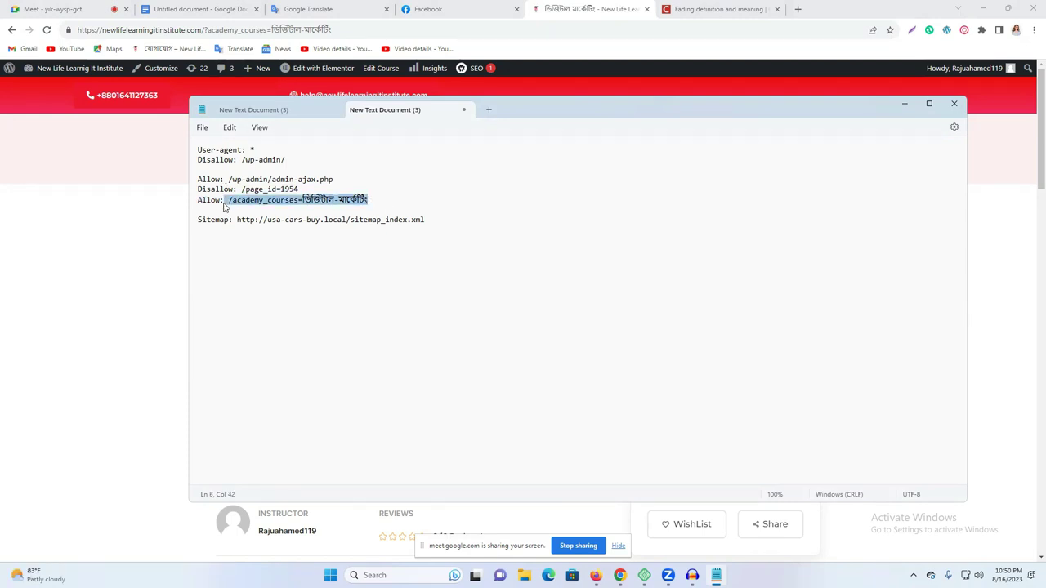
left_click(384, 205)
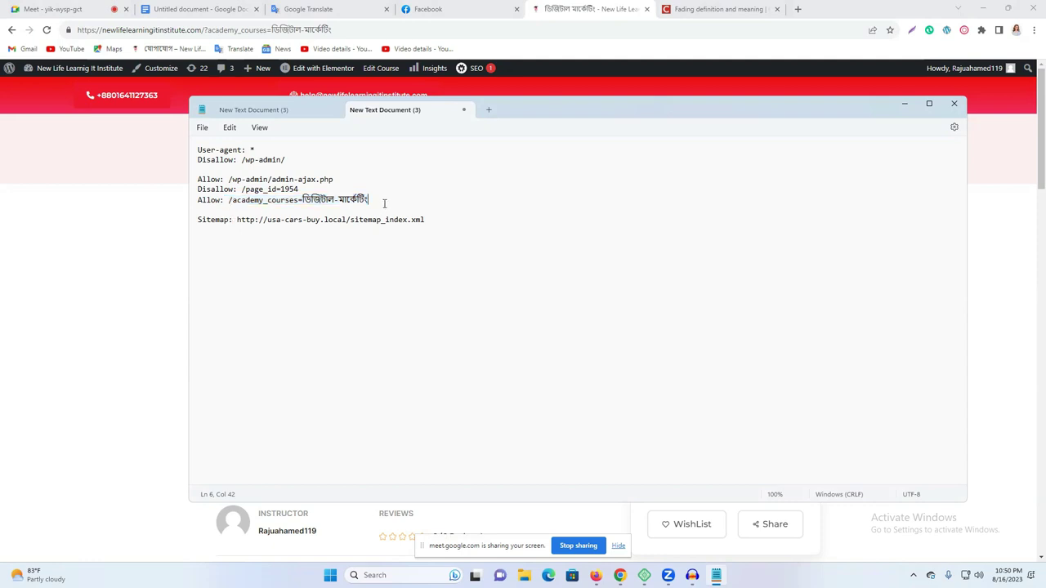
left_click_drag(384, 202, 221, 205)
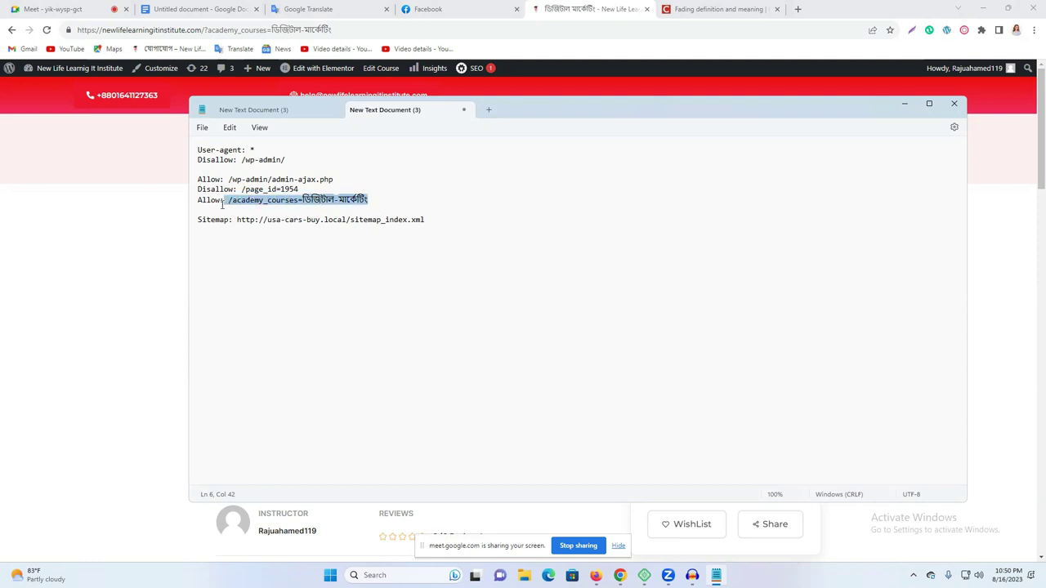
left_click(441, 185)
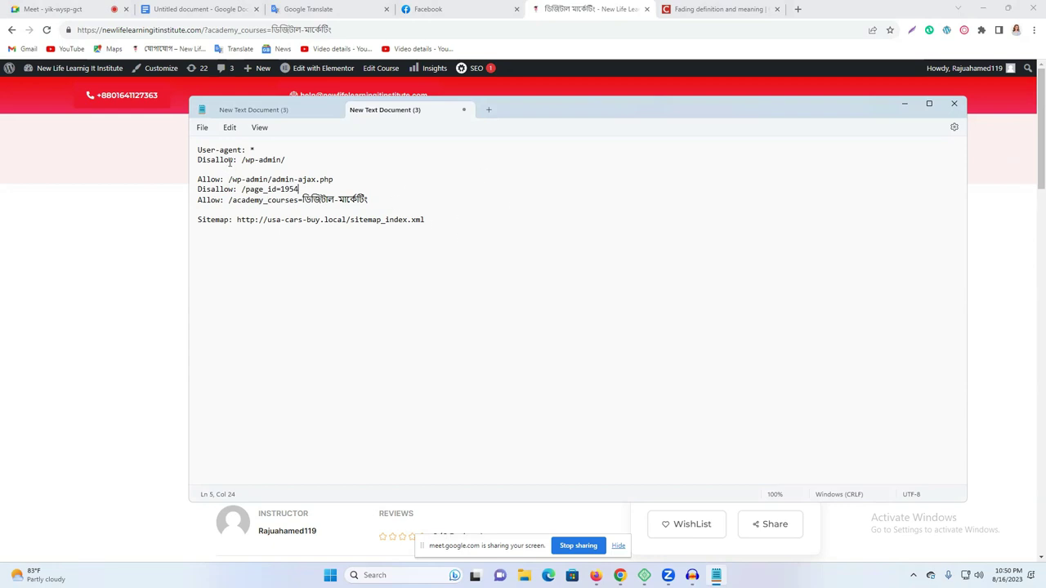
Save the rules to the Desktop as text document "New Text Document (3)", replacing the existing file
left_click(202, 130)
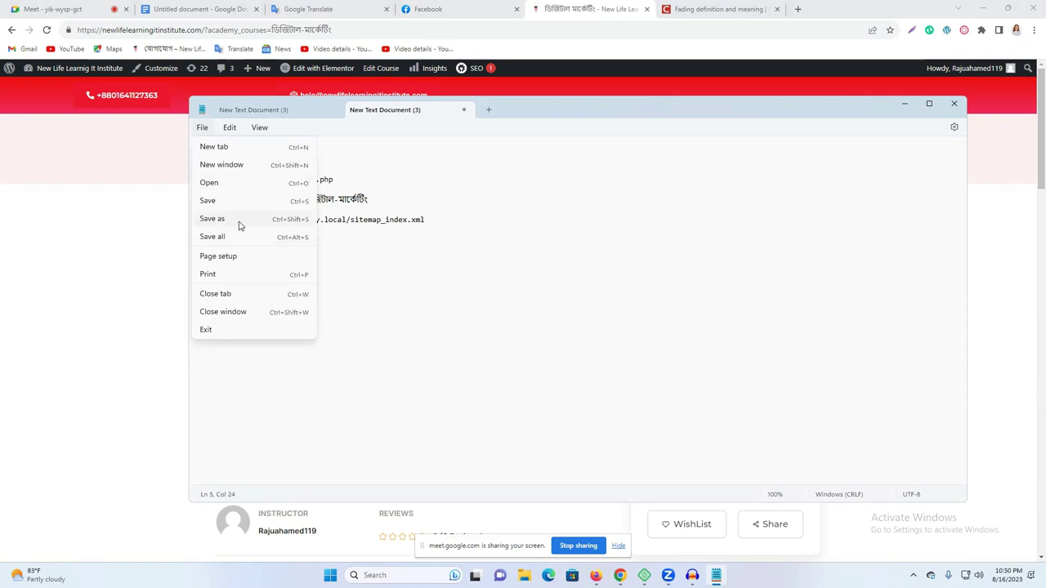
left_click(243, 219)
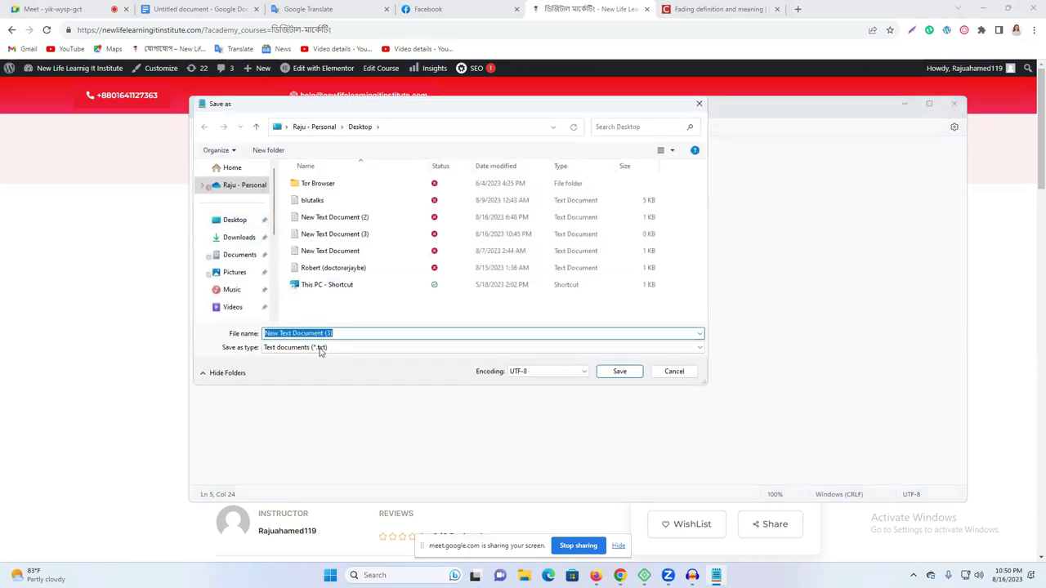
left_click(307, 350)
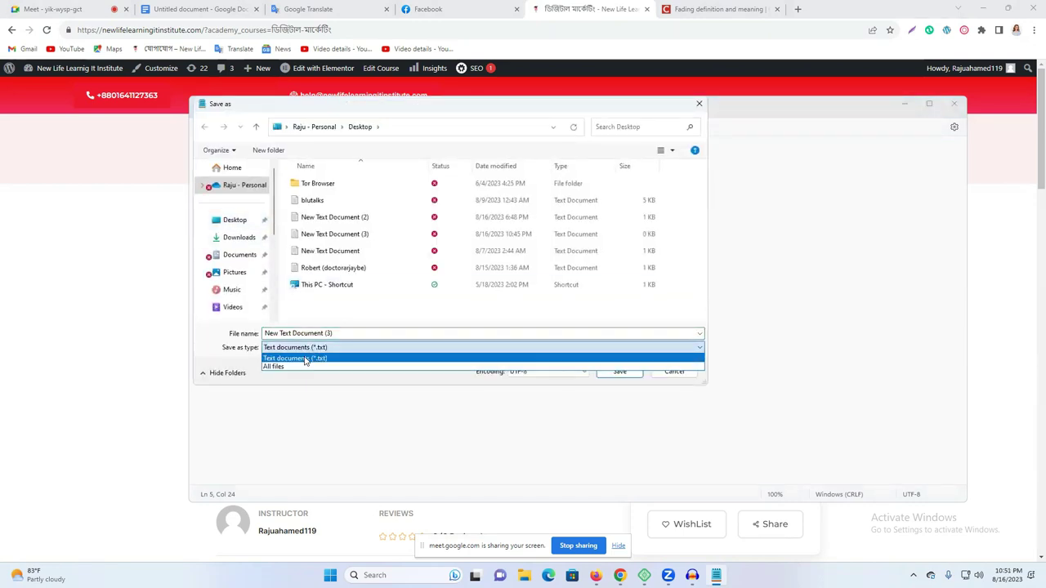
left_click(305, 361)
left_click(621, 373)
left_click(547, 288)
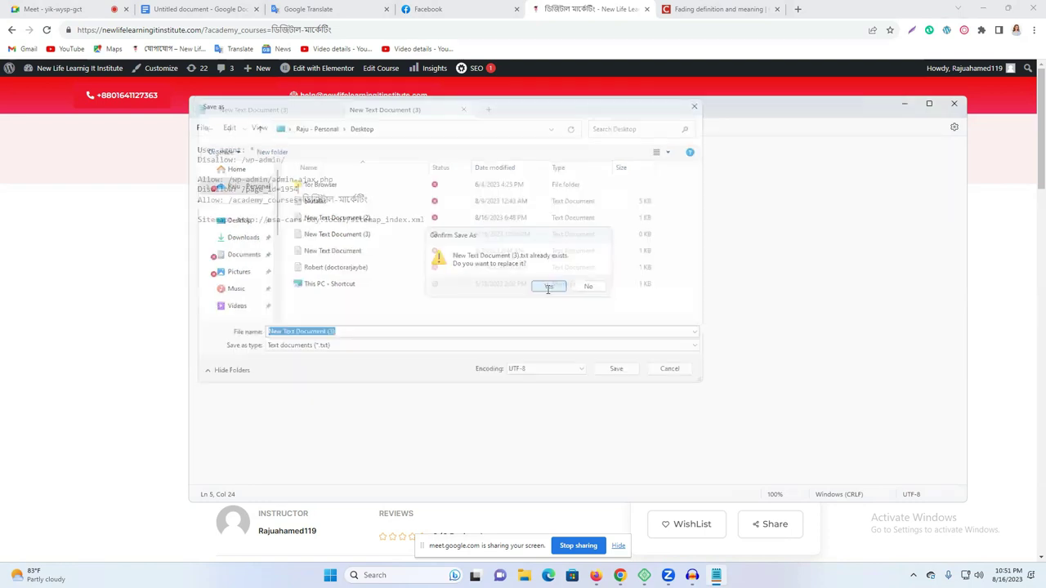
Switch to Chrome and, in a new tab, open the Gmail inbox of the Google account that receives the hosting invoices
left_click(904, 103)
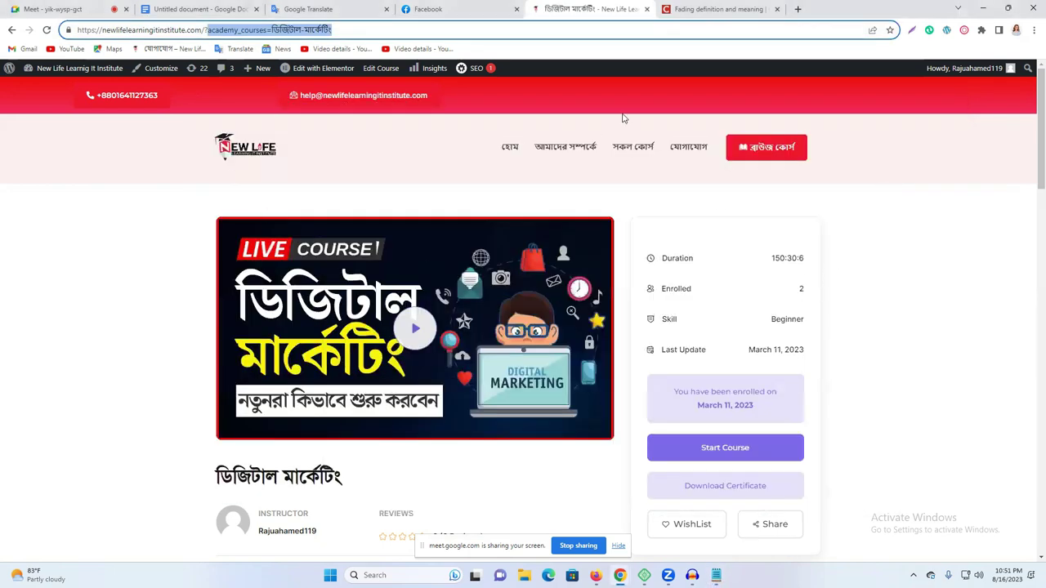
left_click(798, 10)
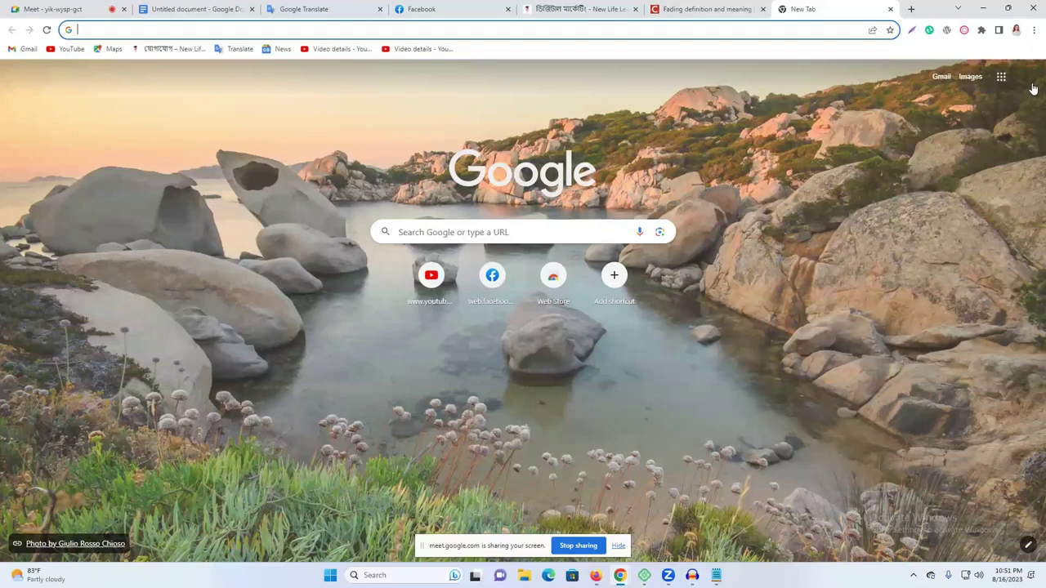
left_click(1030, 80)
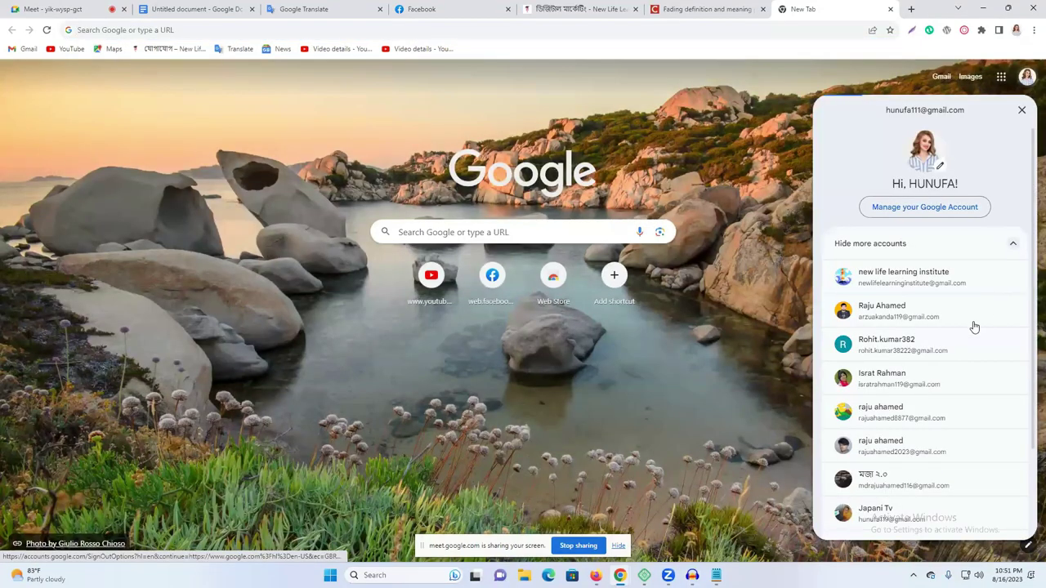
scroll(953, 362, "down", 2)
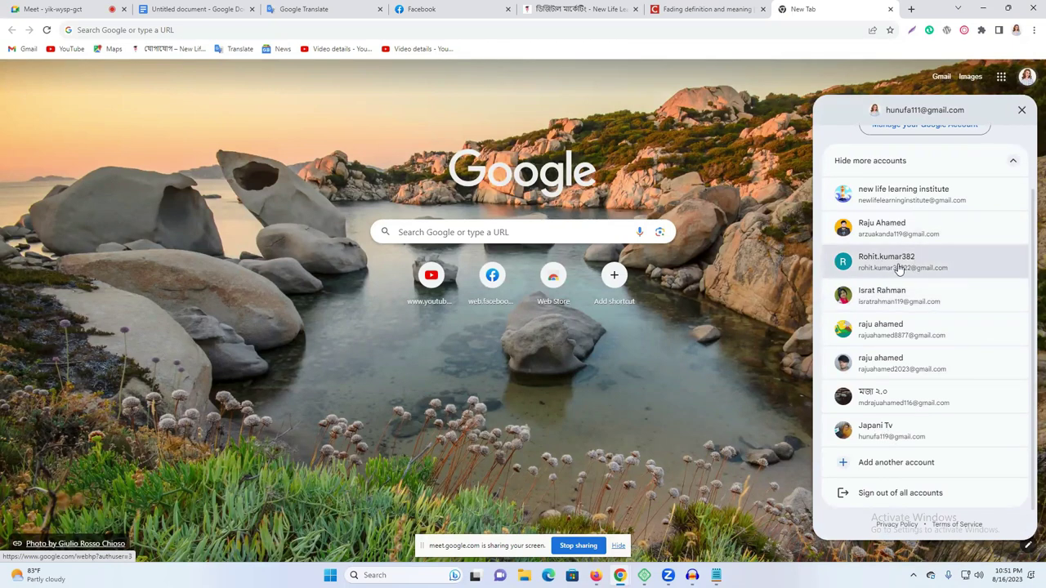
left_click(908, 338)
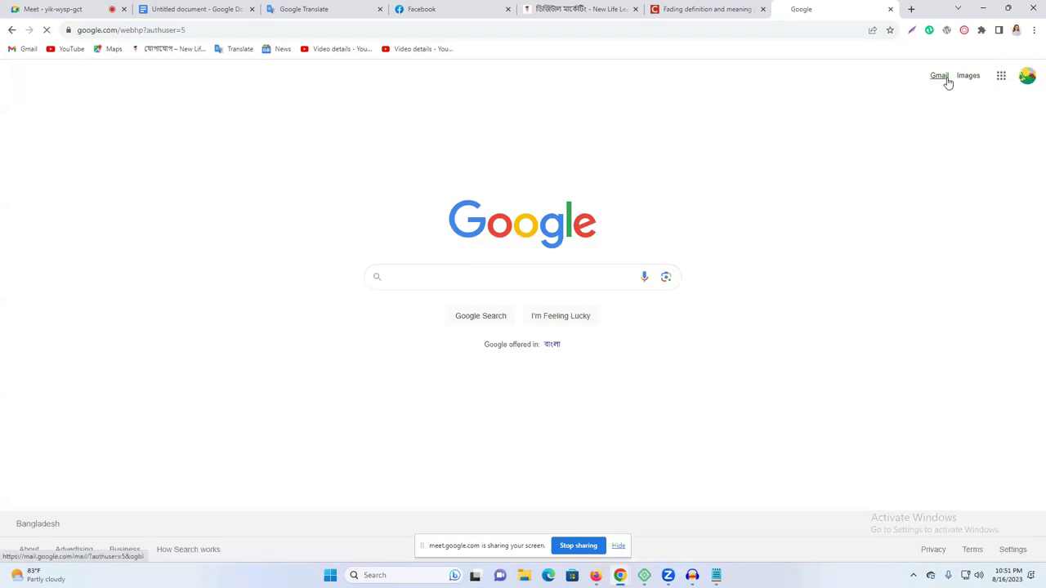
left_click(940, 80)
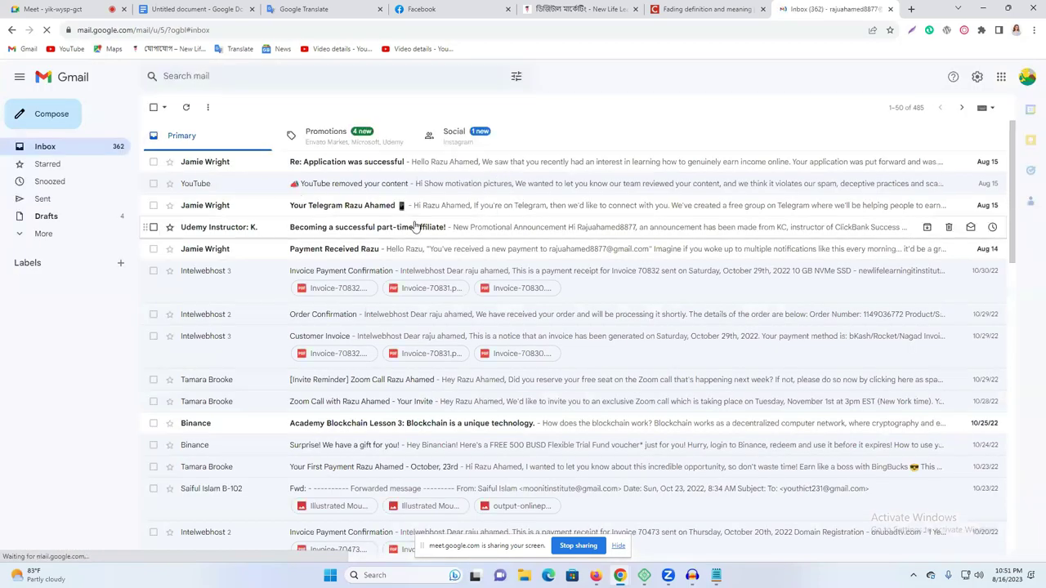
Open the Intelwebhost site from the Invoice Payment Confirmation email and go to its client login page
left_click(401, 278)
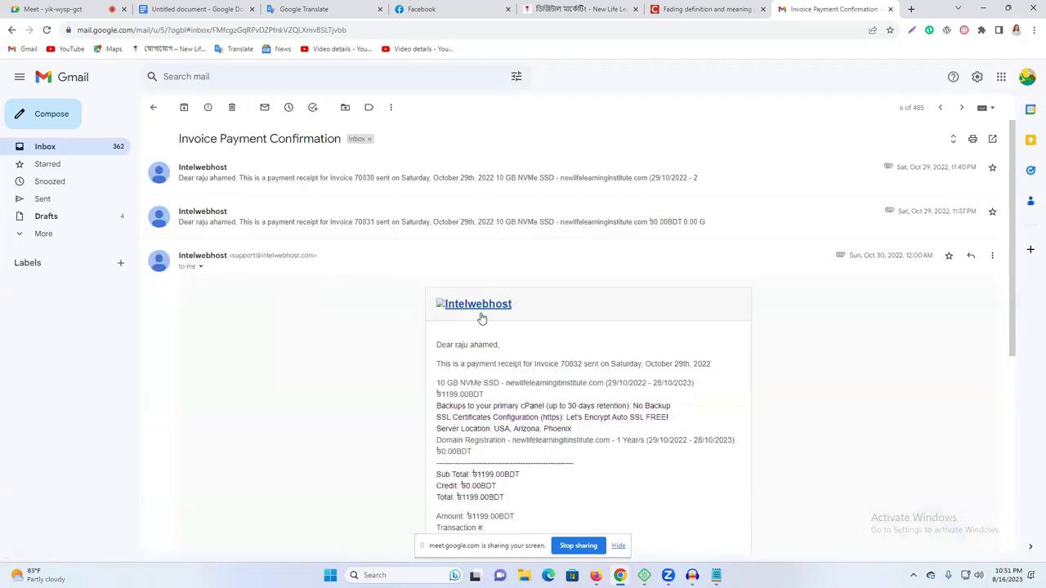
left_click(480, 310)
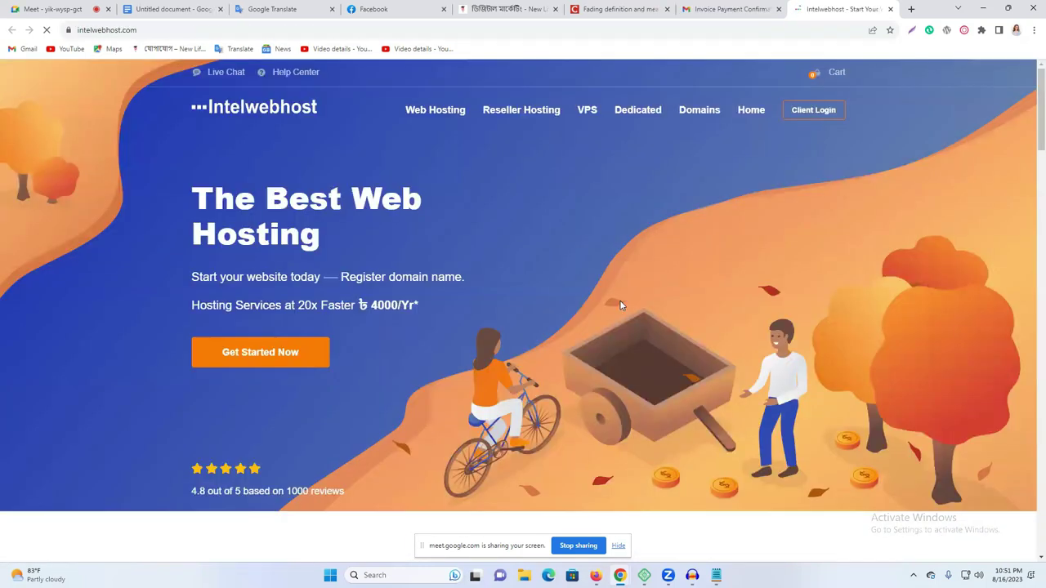
left_click(815, 111)
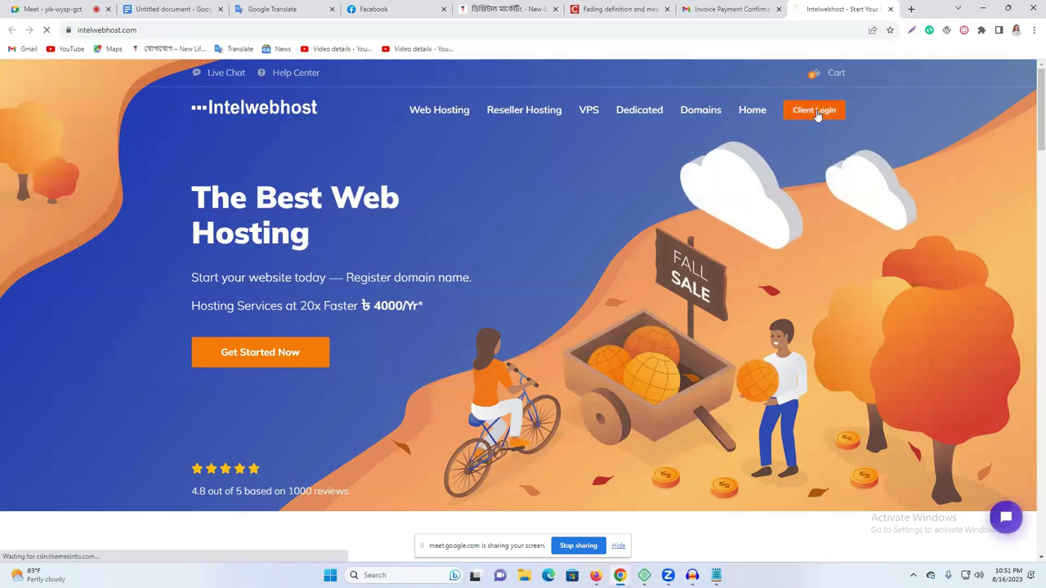
Sign in to the Intelwebhost client area with the matching Google account
left_click(464, 245)
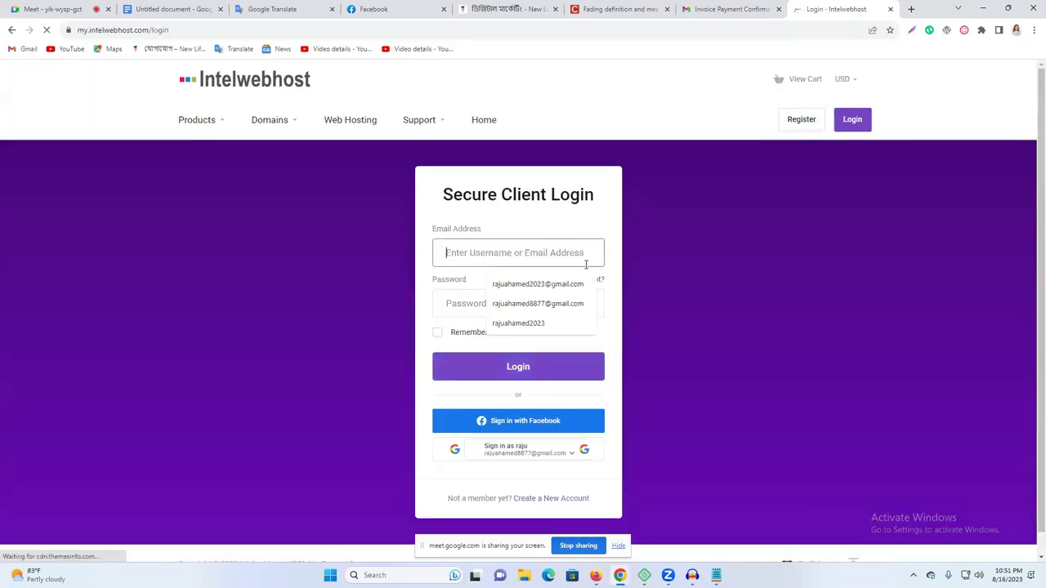
left_click(841, 122)
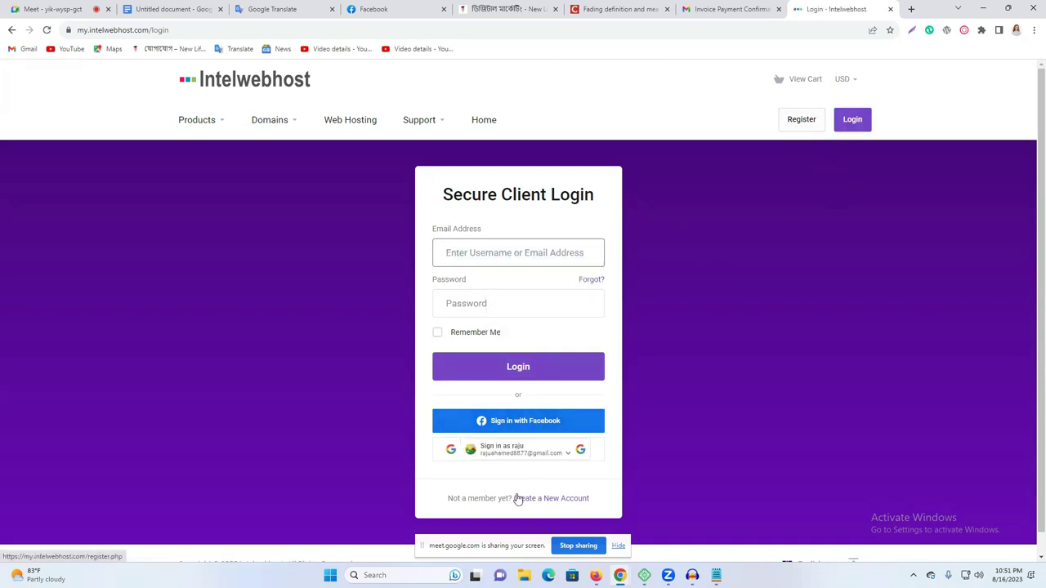
left_click(515, 457)
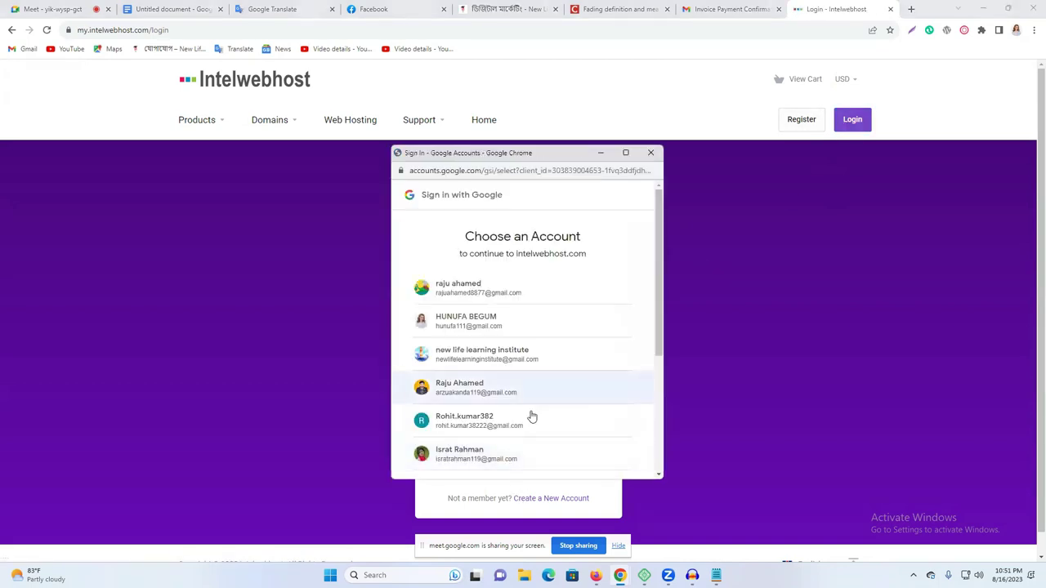
left_click(625, 288)
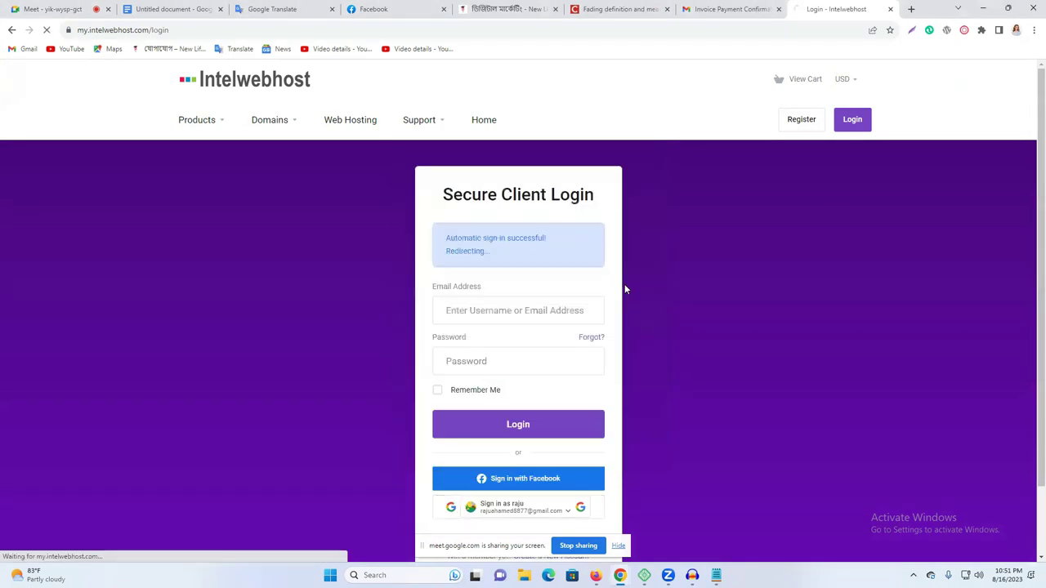
Log in to cPanel for the onubadtv.com web hosting service from the active products list
scroll(686, 399, "down", 1)
scroll(686, 399, "down", 1)
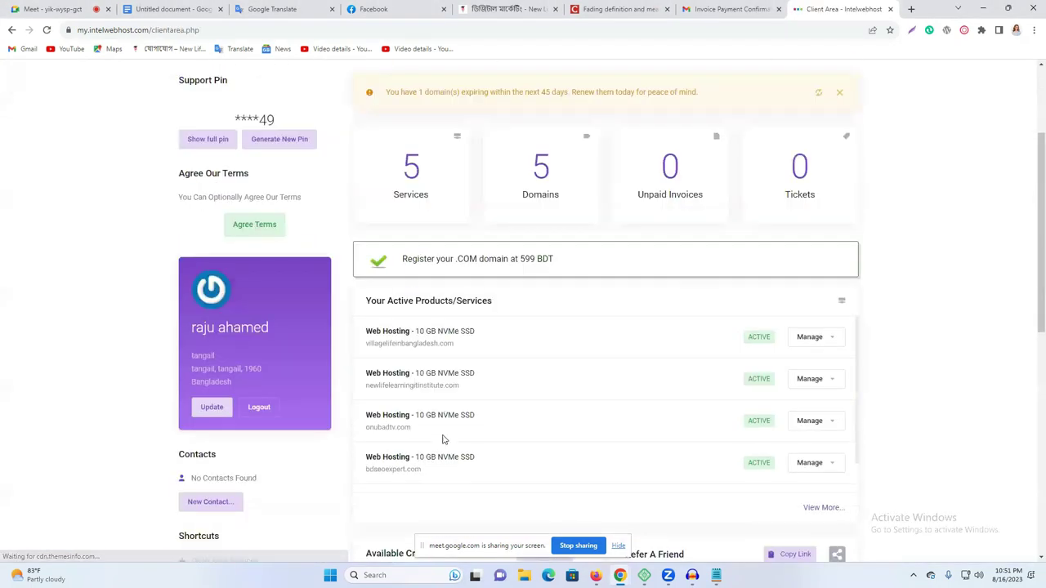
scroll(429, 434, "down", 1)
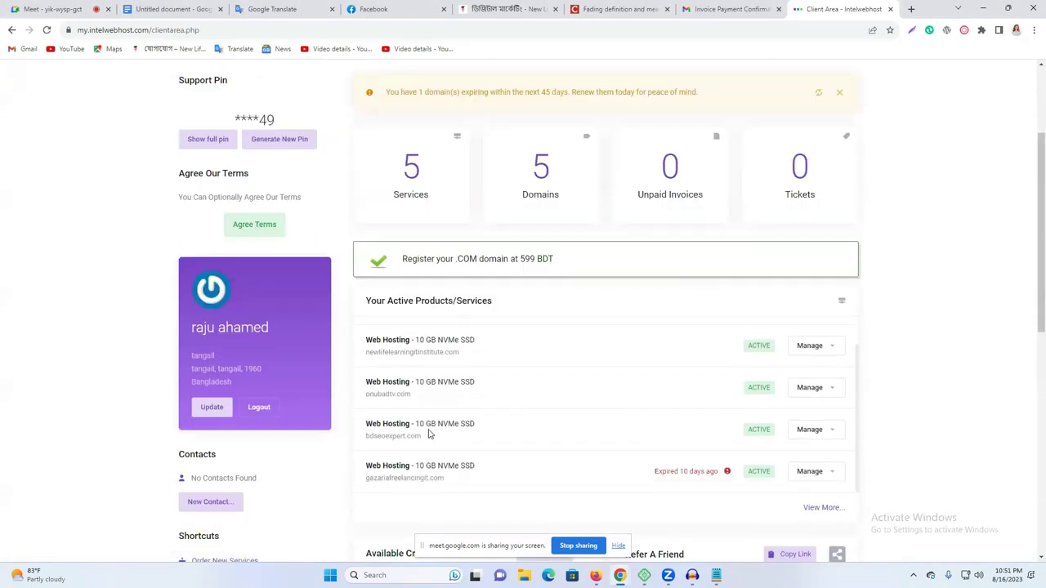
left_click(808, 392)
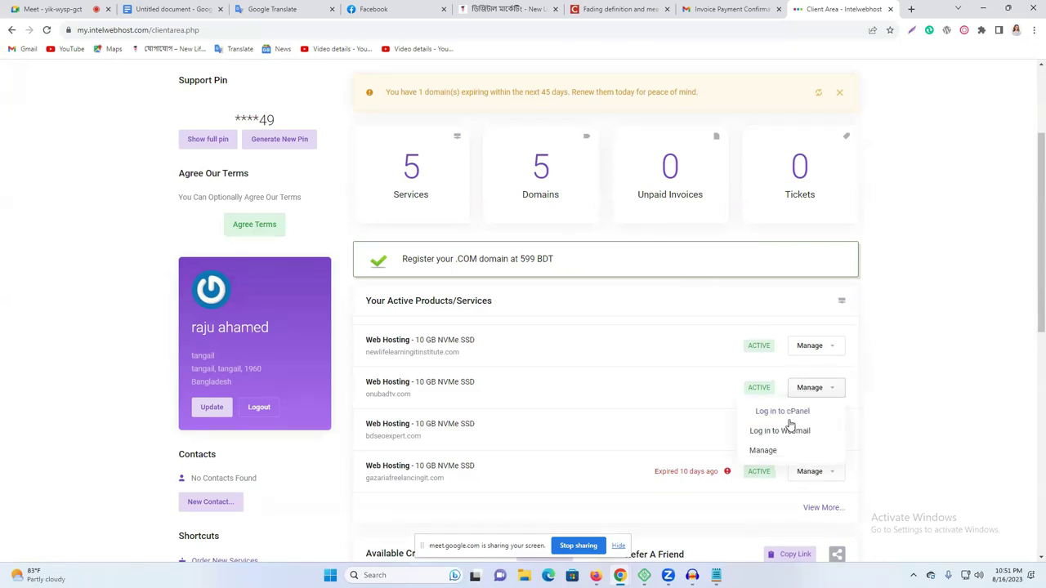
left_click(785, 411)
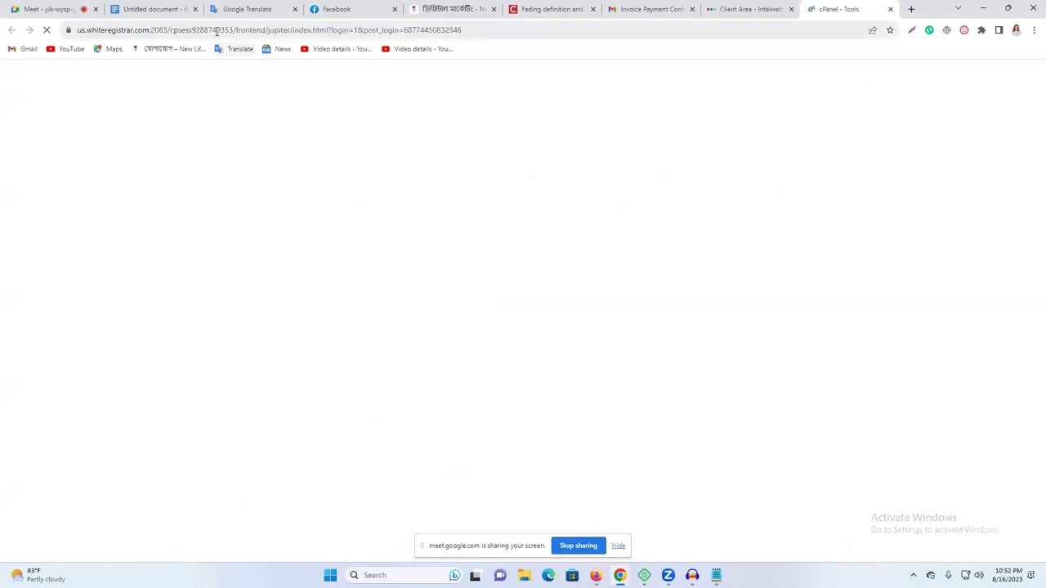
right_click(216, 31)
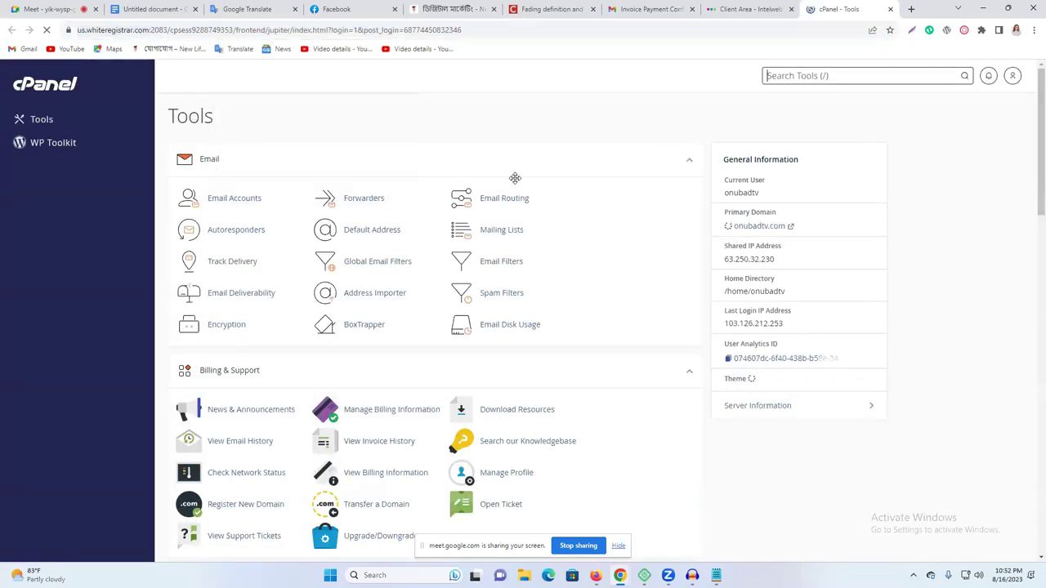
Open File Manager from cPanel's Files tools and go into the public_html folder
scroll(436, 289, "down", 5)
scroll(417, 299, "up", 3)
scroll(422, 291, "up", 2)
scroll(420, 295, "down", 5)
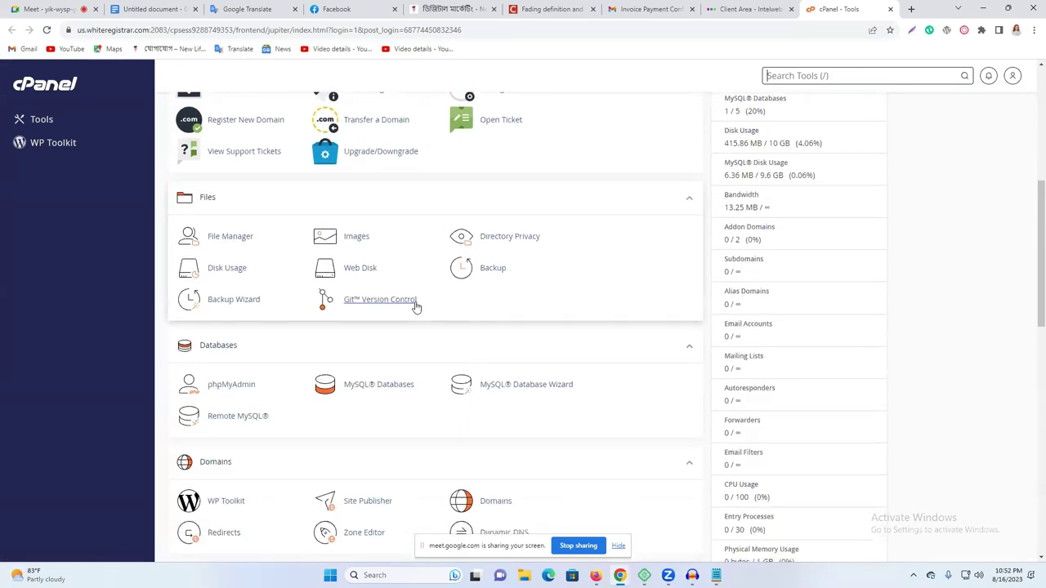
scroll(367, 319, "down", 5)
scroll(318, 329, "up", 4)
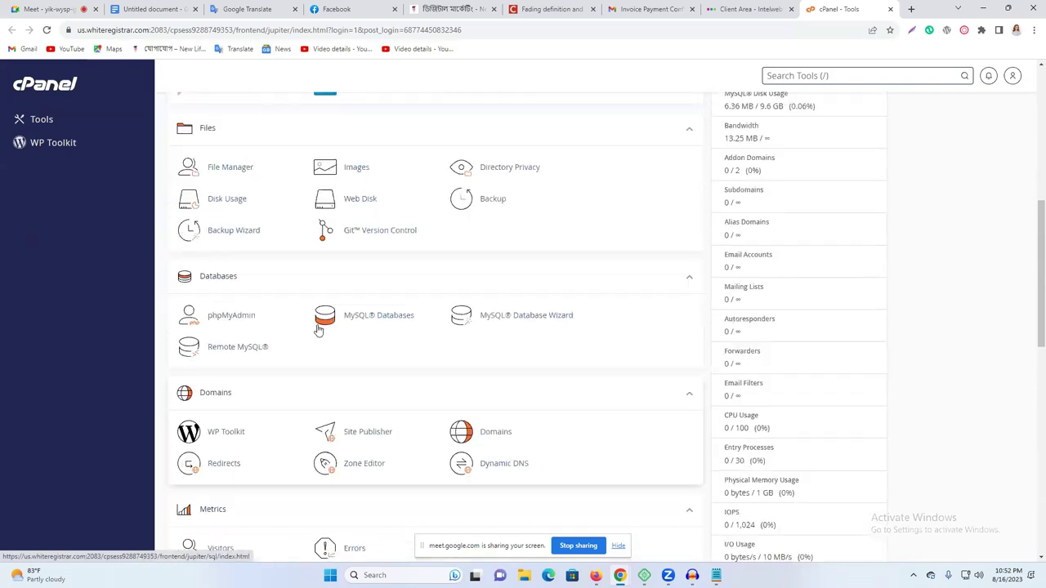
scroll(247, 296, "up", 2)
left_click(229, 294)
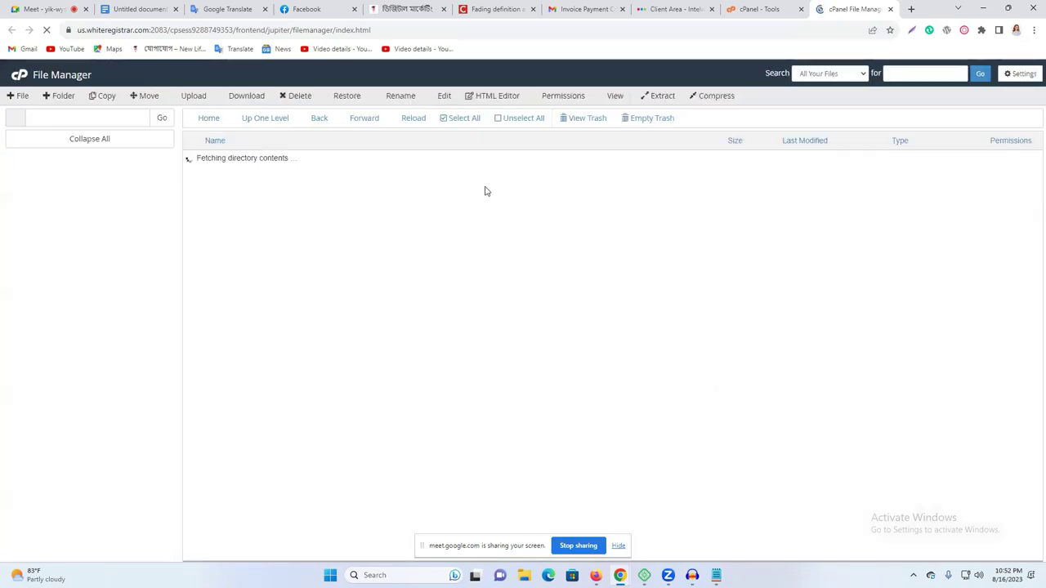
double_click(256, 226)
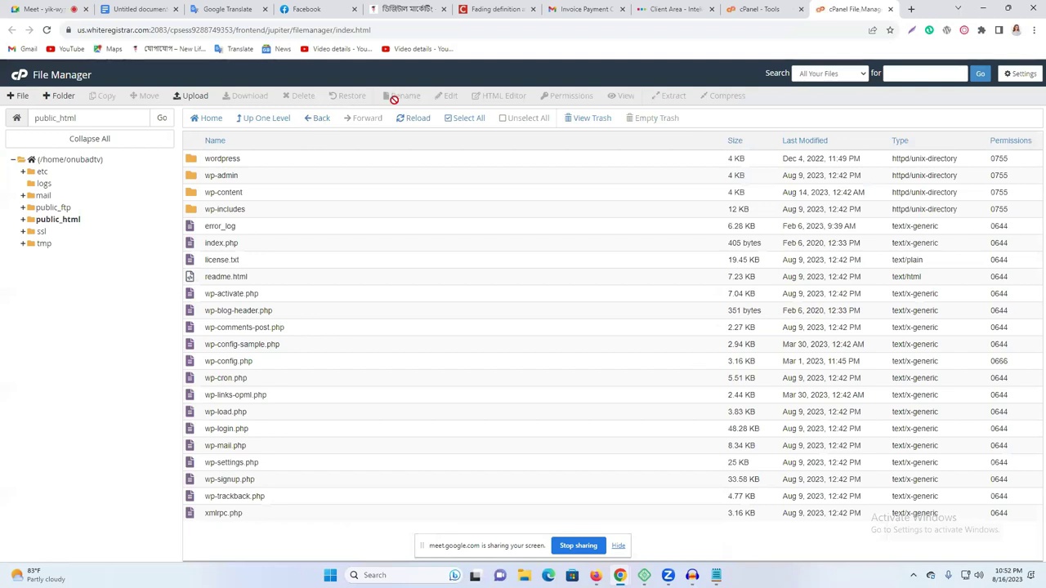
Open the file upload page for public_html, browse to the Desktop's text documents, then close the file picker without choosing one and minimize Chrome
left_click(196, 98)
left_click(511, 252)
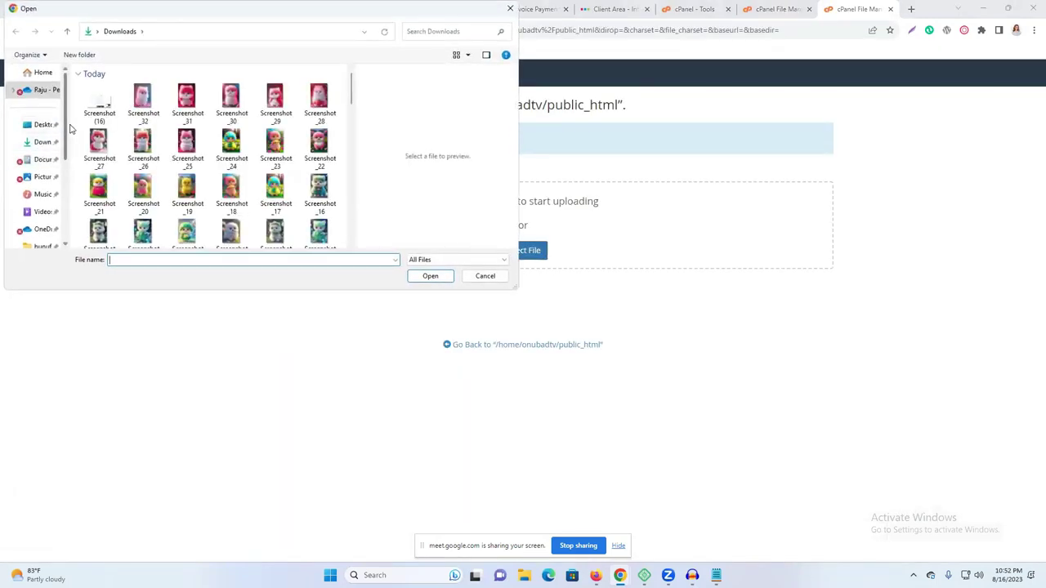
left_click(41, 160)
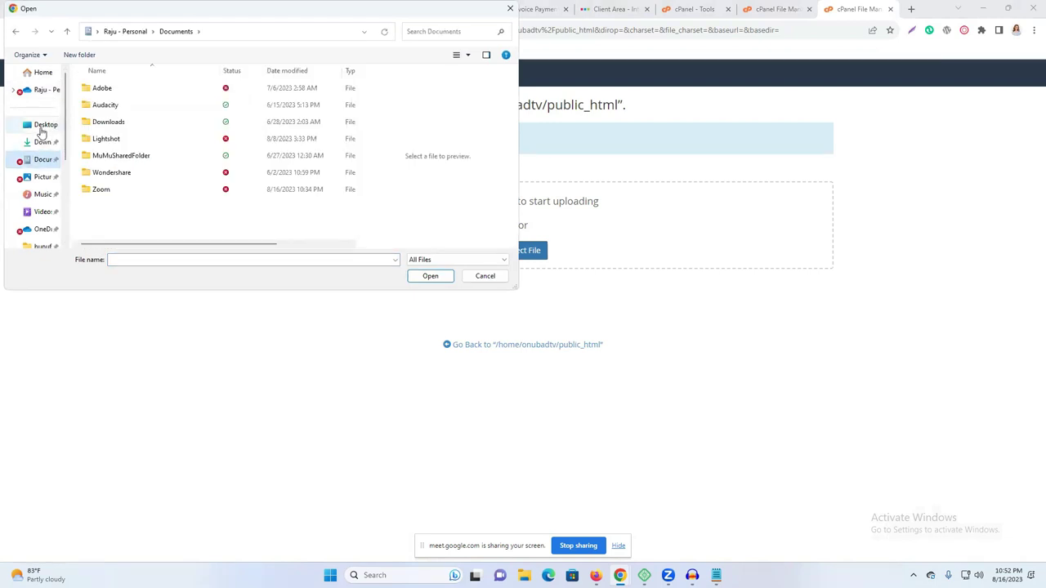
left_click(43, 126)
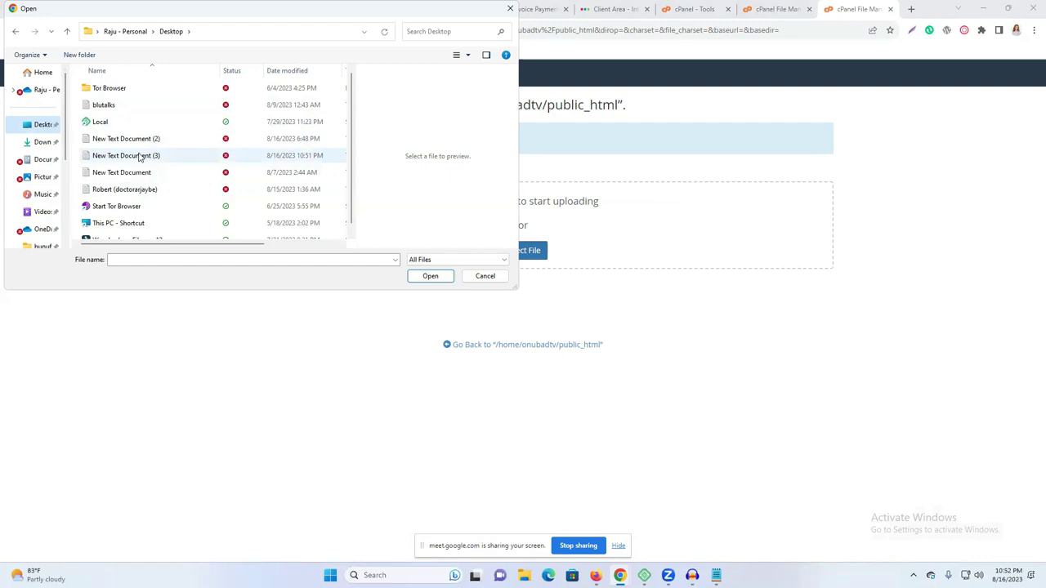
left_click(510, 9)
left_click(983, 8)
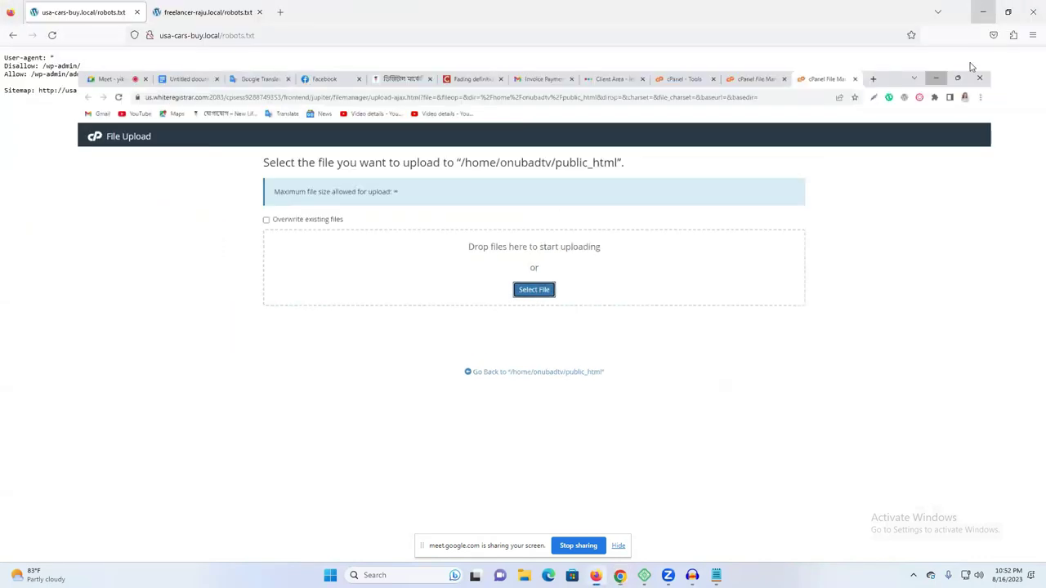
Try to rename the robots rules text document on the desktop as txt, then dismiss the rename
left_click(983, 11)
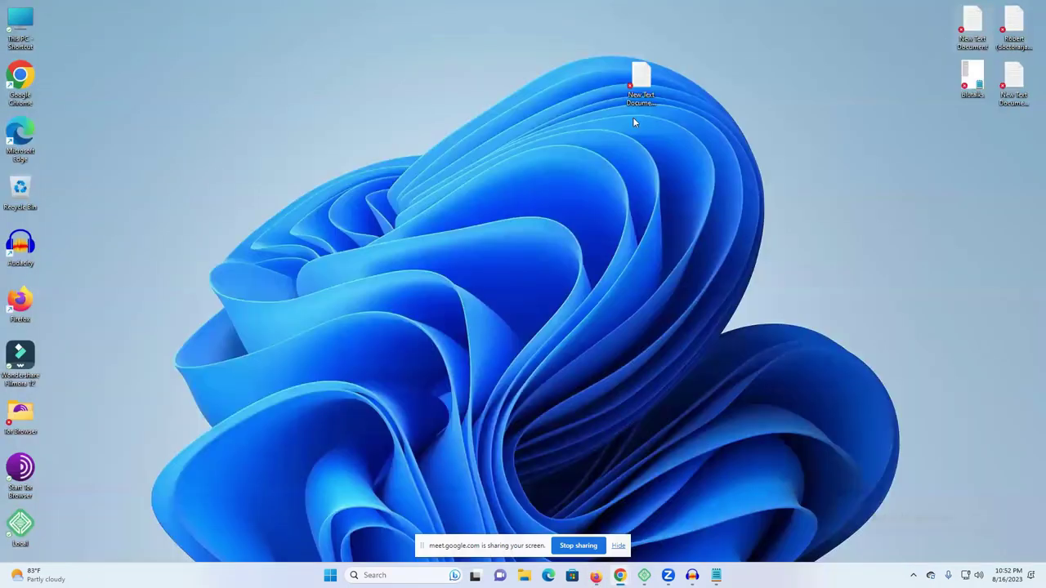
right_click(642, 86)
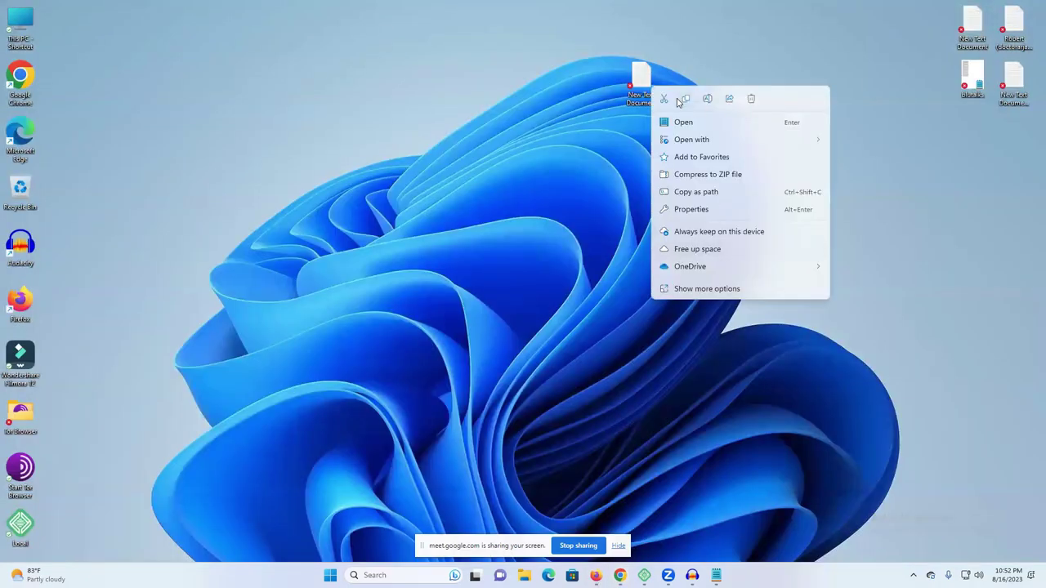
left_click(708, 99)
type("Allow")
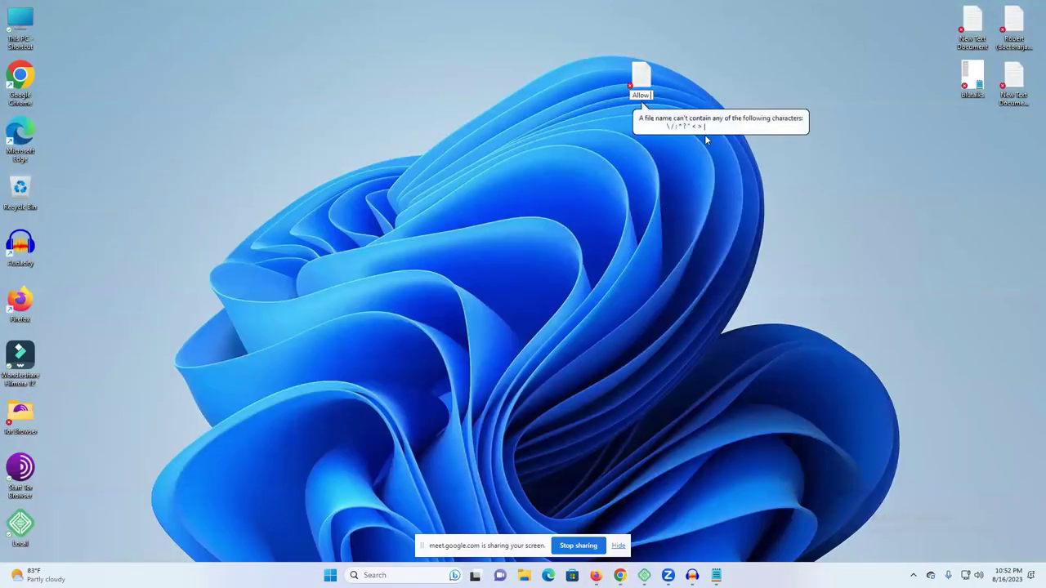
key("ctrl+a")
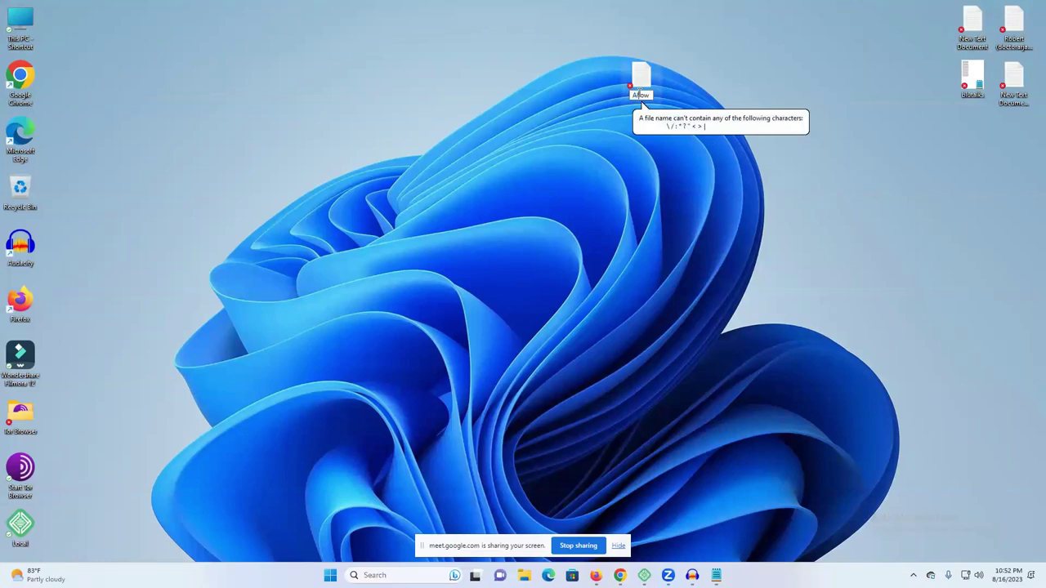
type("ro")
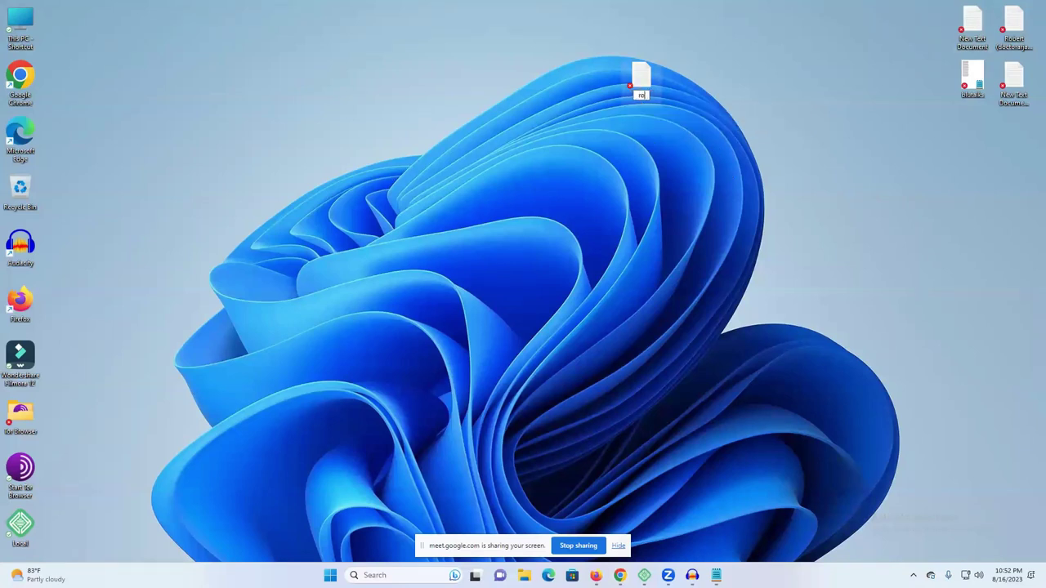
type("bot")
key("ctrl+a")
key("BackSpace")
type("txt")
key("Return")
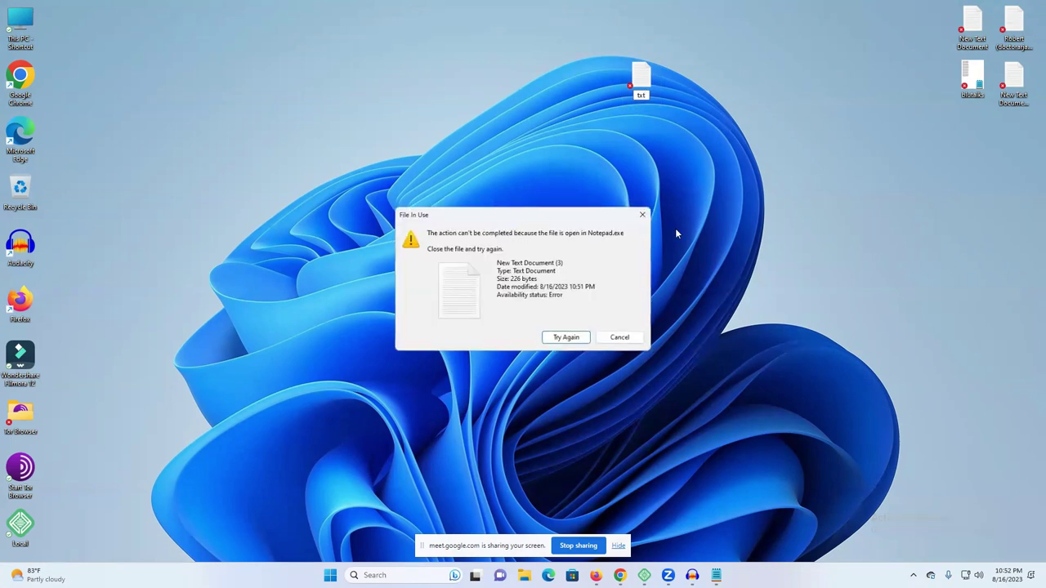
left_click(585, 337)
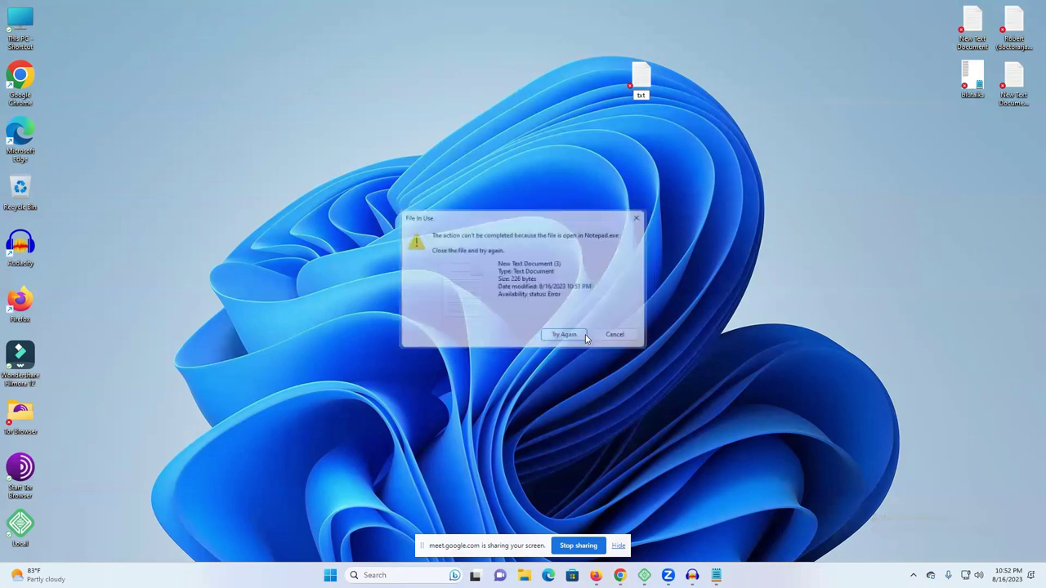
left_click(645, 212)
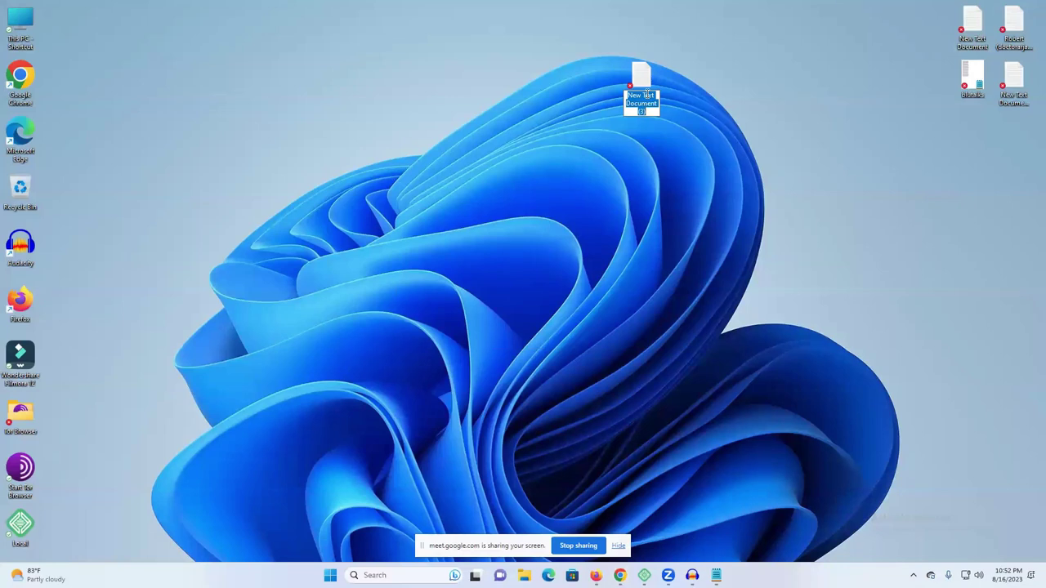
Try to rename the same desktop text document as robot, then cancel the rename
key("BackSpace")
type("robot")
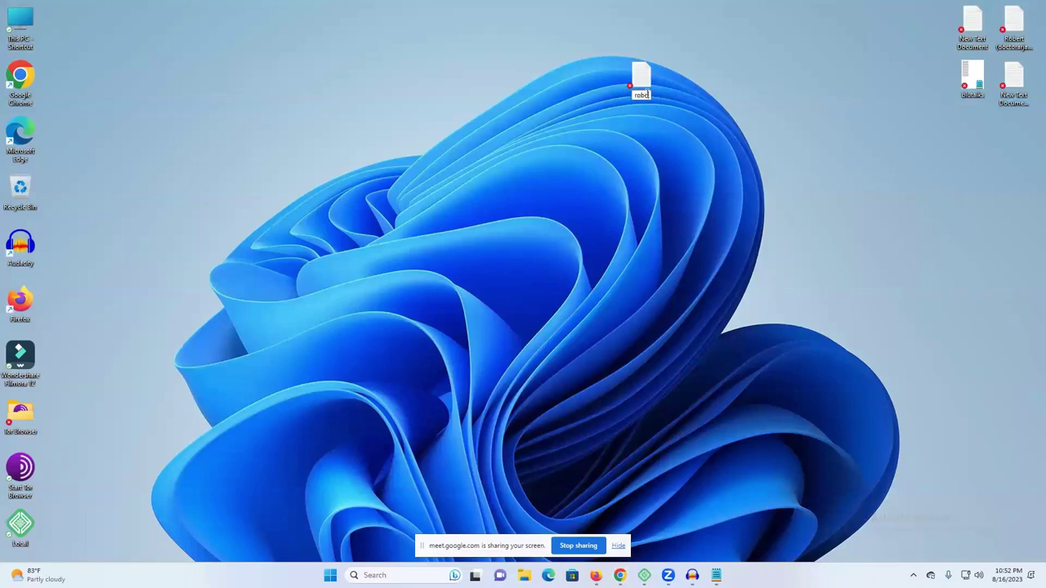
key("Return")
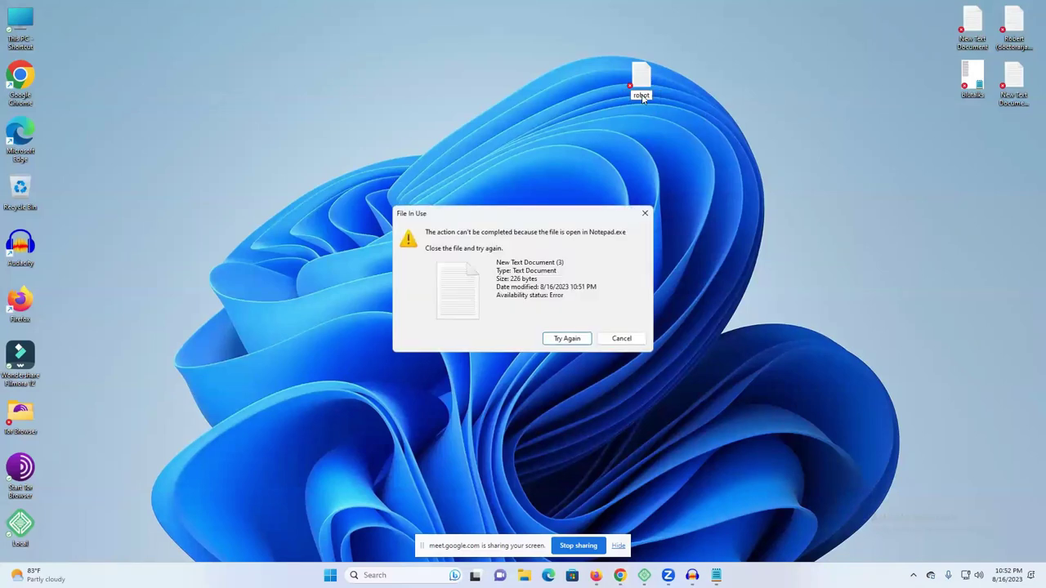
left_click(647, 210)
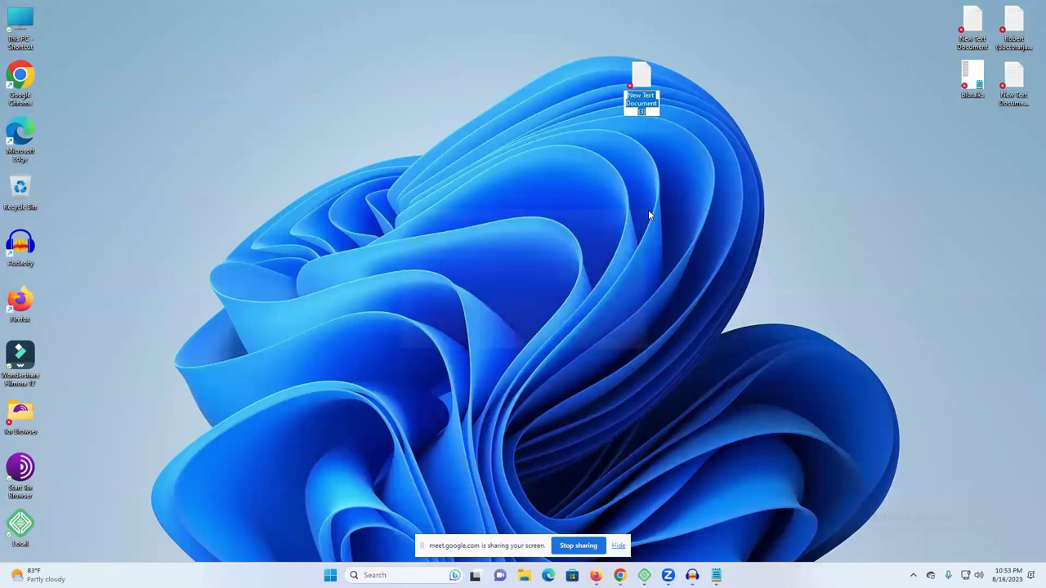
right_click(646, 98)
left_click(680, 118)
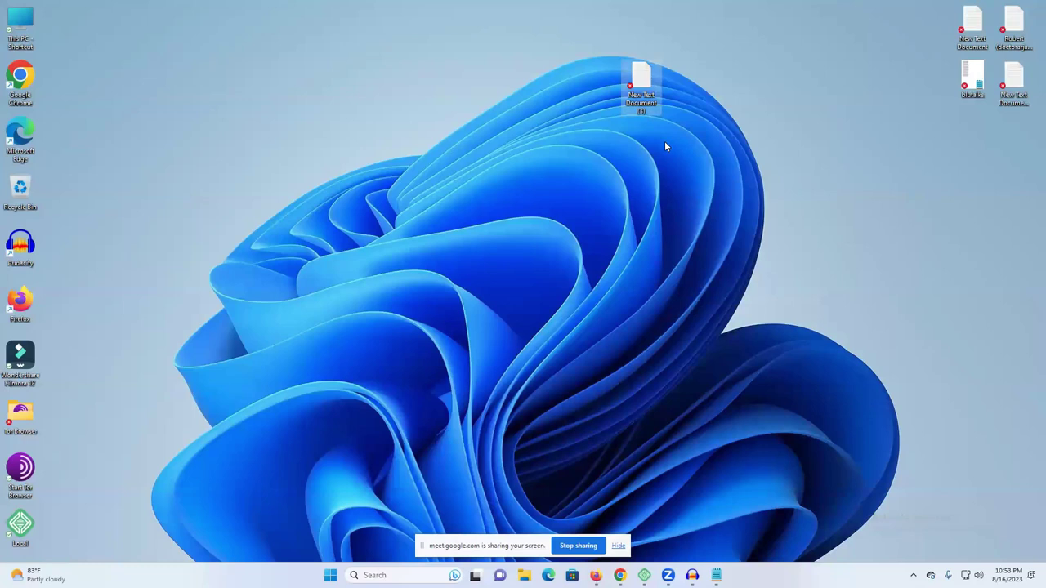
Switch to Chrome and copy the Robots.txt bullet from the Technical Optimization list in the Google Docs document
left_click(595, 576)
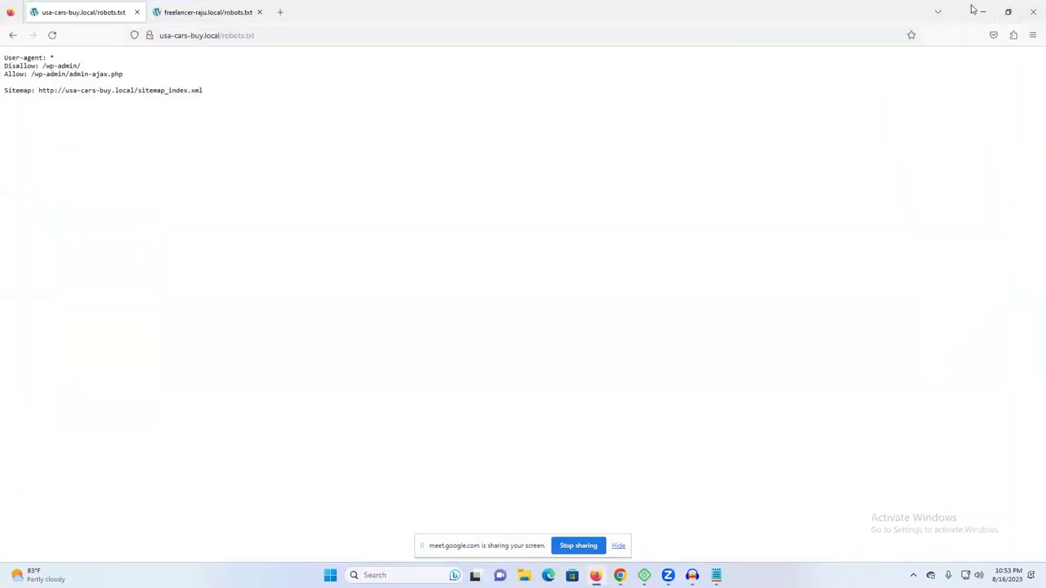
key("alt+Tab")
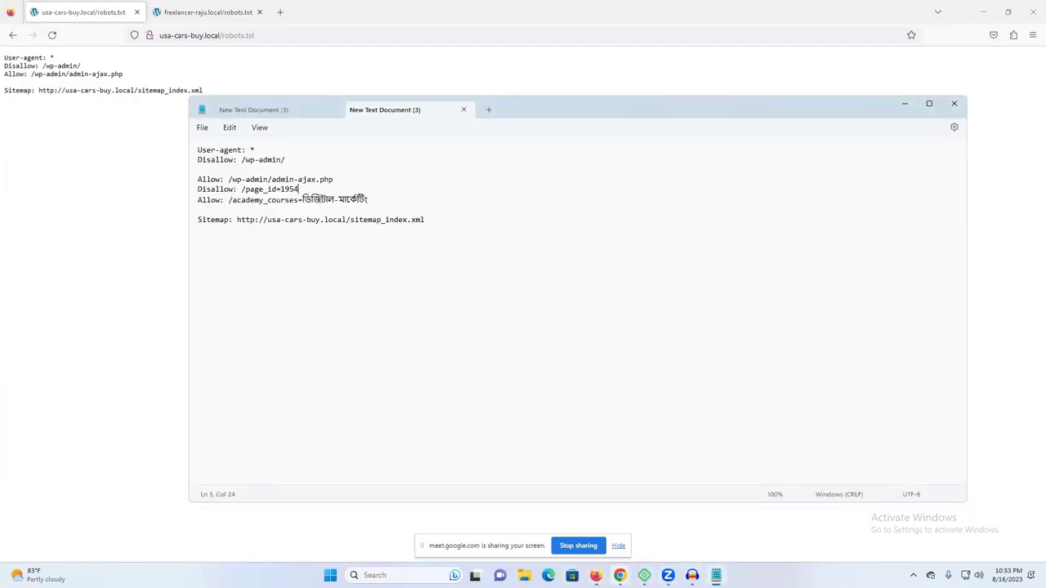
mouse_move(620, 575)
left_click(646, 547)
mouse_move(619, 575)
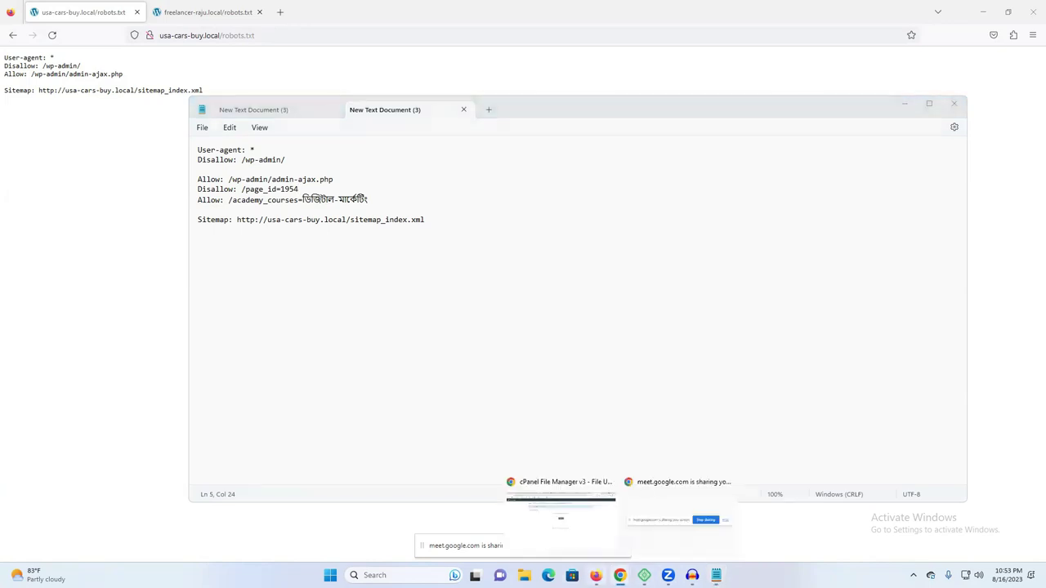
left_click(580, 538)
left_click(206, 9)
left_click(131, 9)
right_click(353, 505)
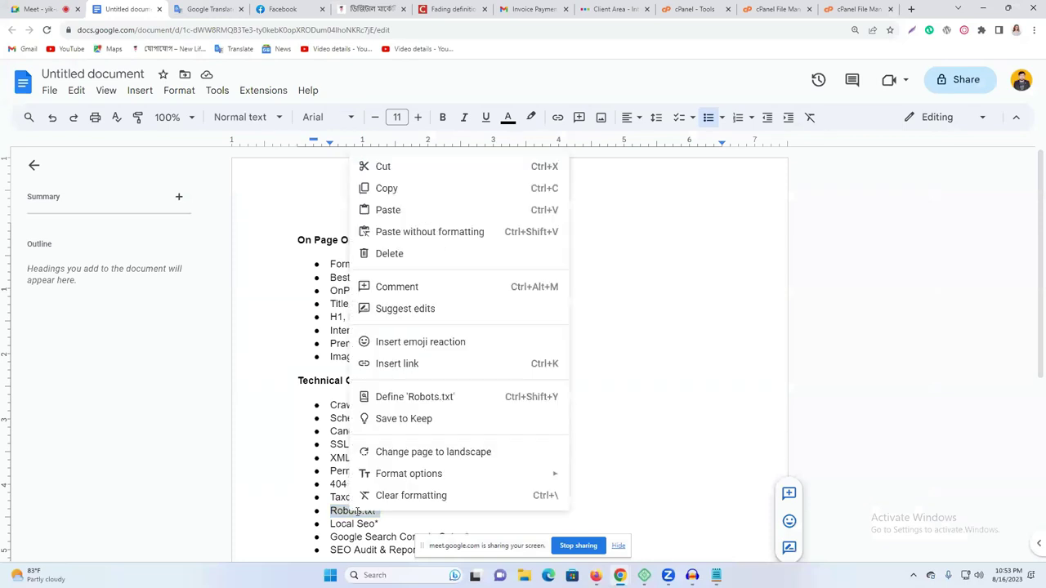
left_click(415, 189)
Look through the Downloads, Desktop and This PC locations in File Explorer, then return to the Notepad document
mouse_move(619, 575)
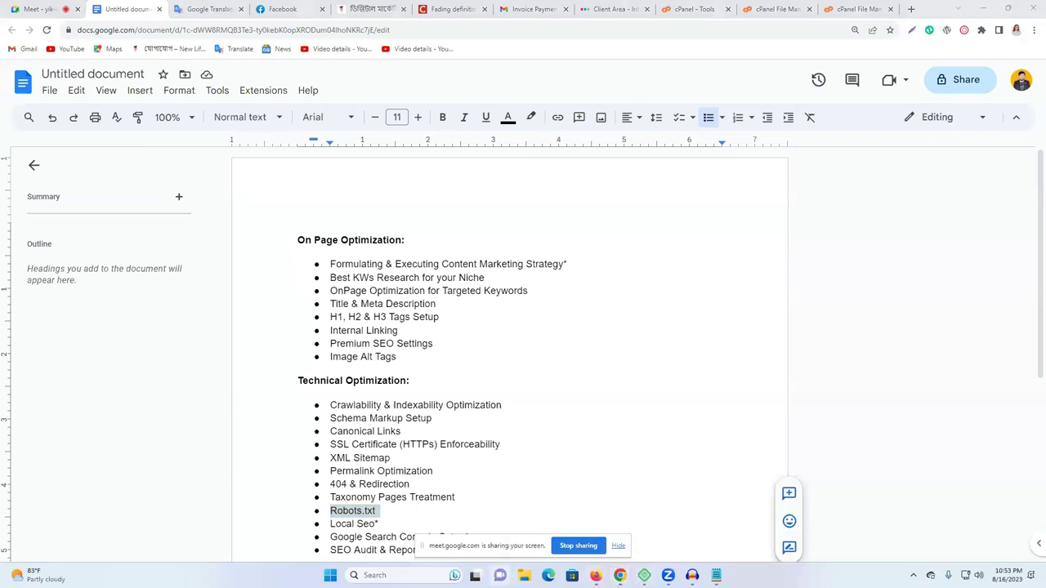
key("super+e")
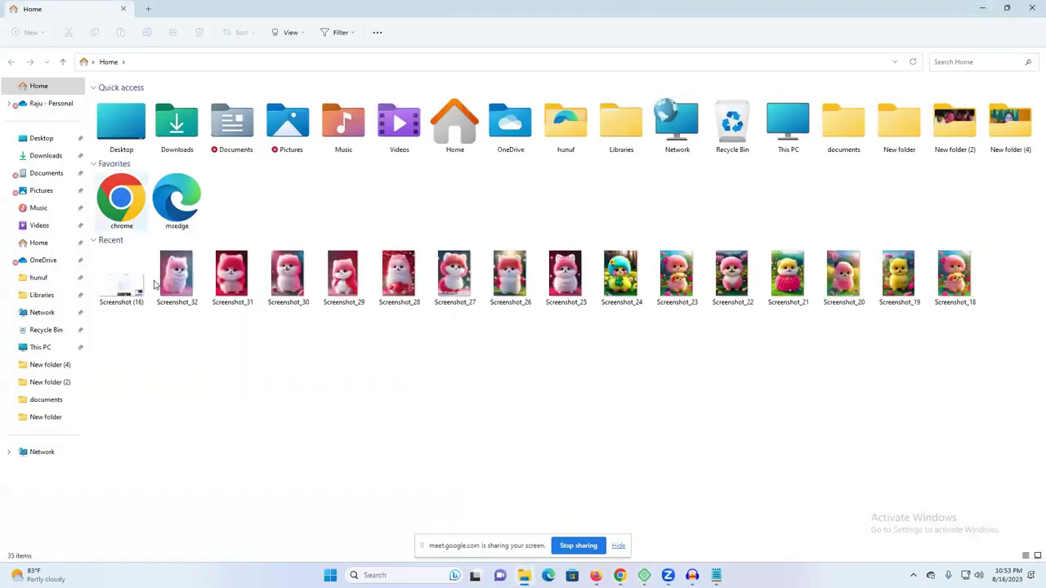
left_click(42, 155)
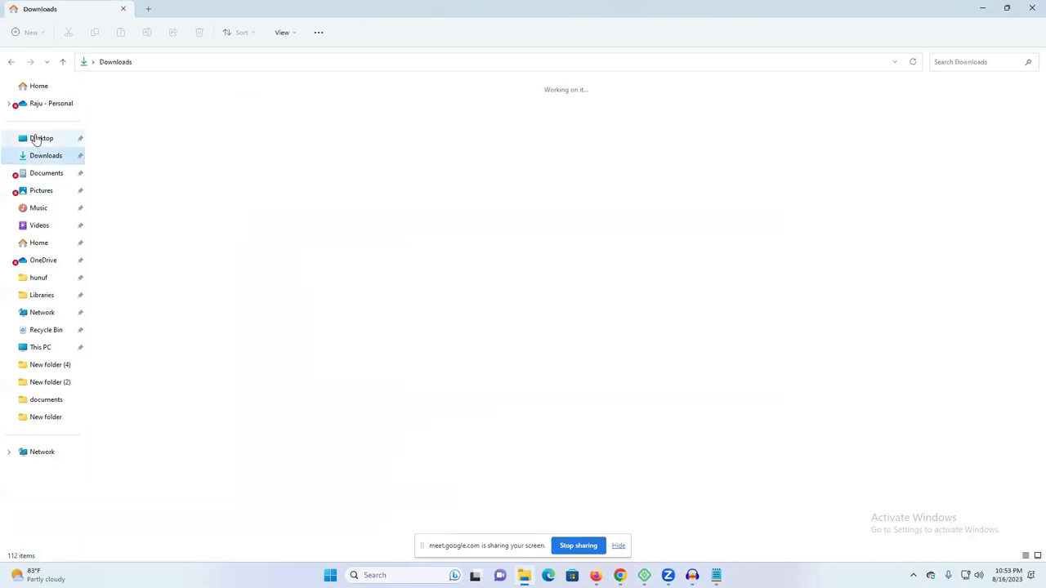
left_click(48, 138)
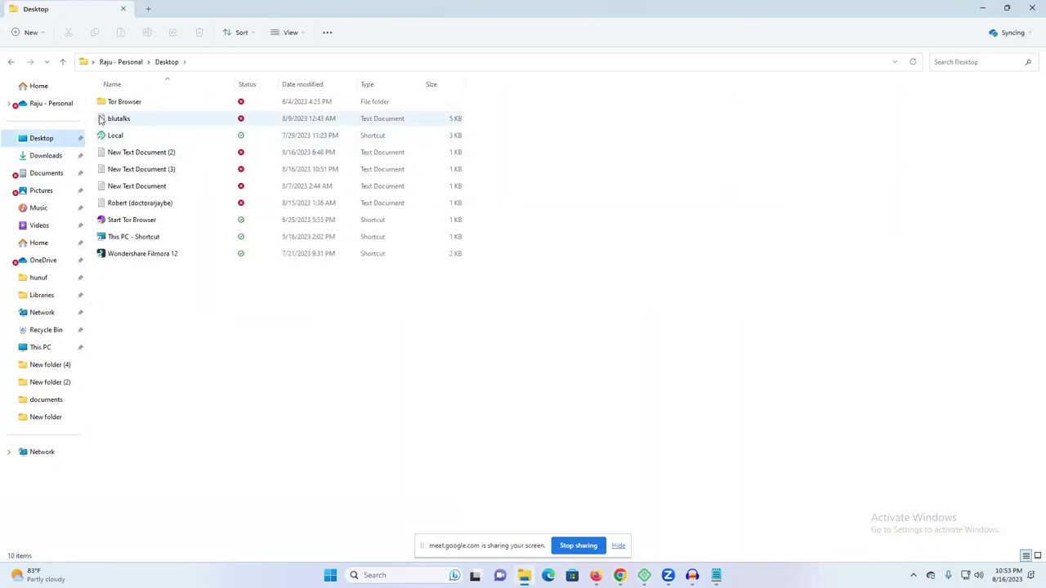
left_click(39, 346)
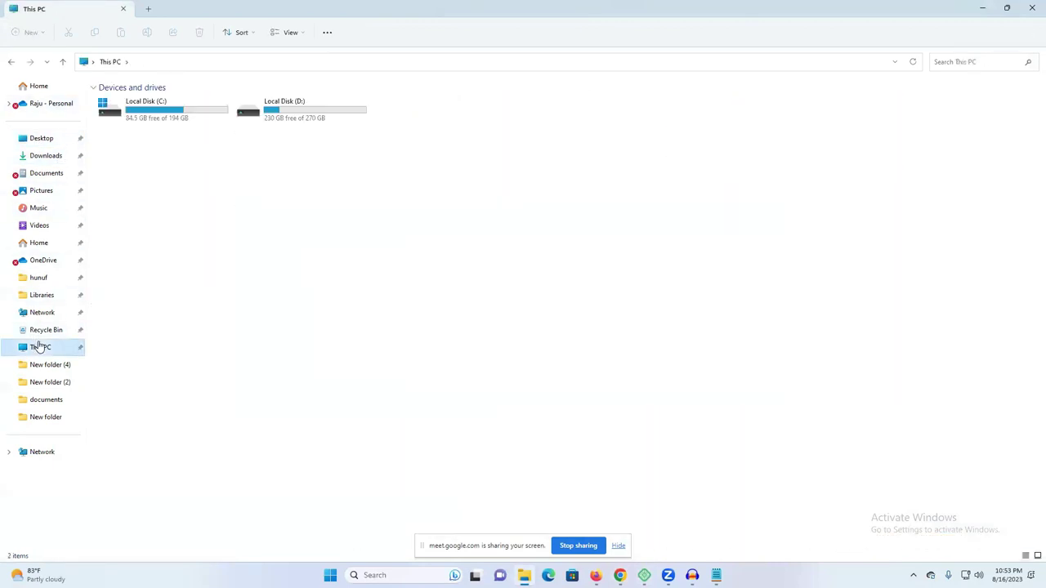
left_click(1032, 7)
left_click(990, 8)
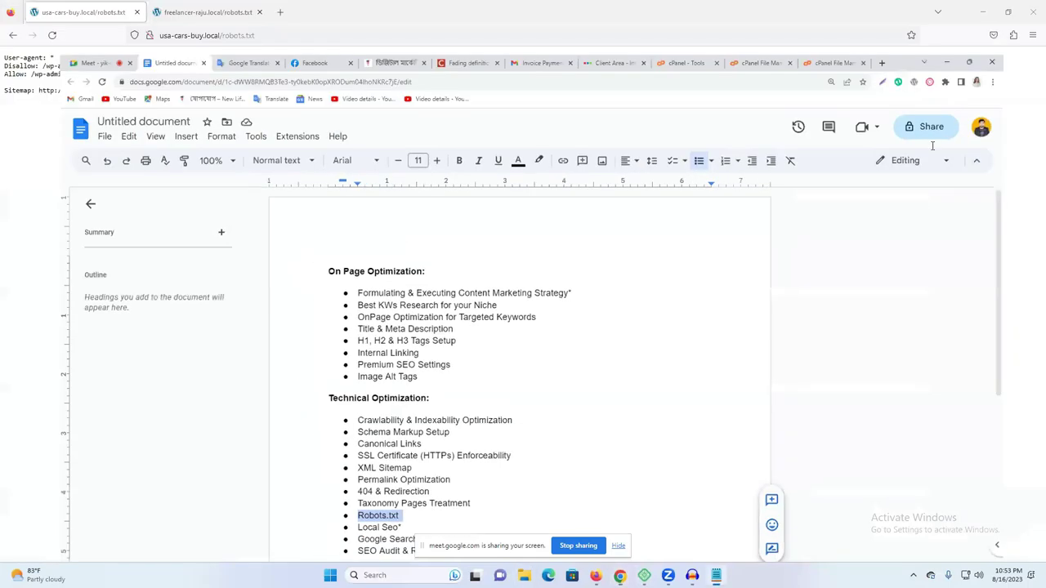
left_click(947, 62)
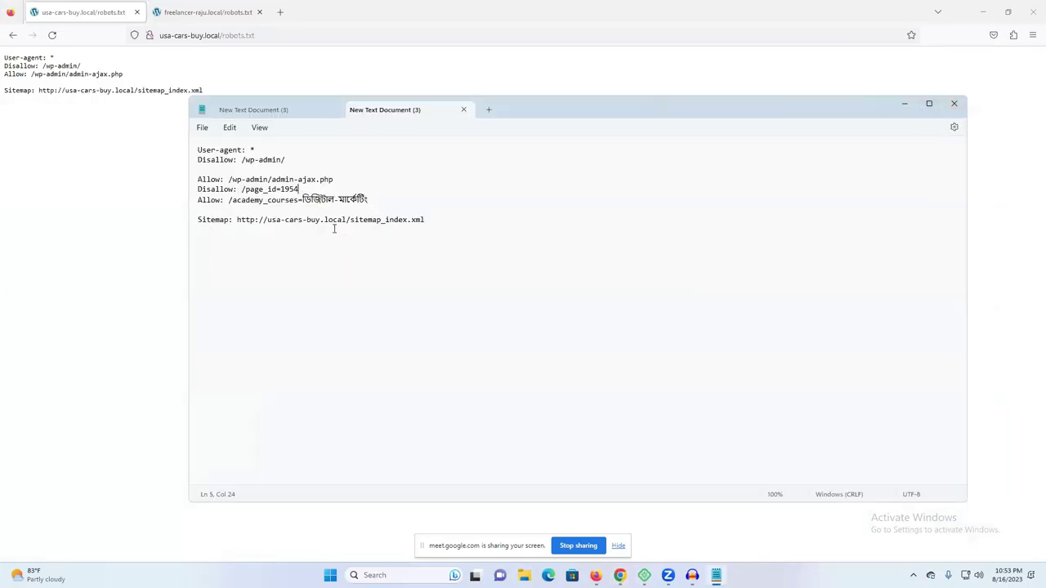
Remove "=ডিজিটাল-মার্কেটিং" from the academy_courses Allow rule, save the document to the Desktop as Robots.txt, and close Notepad
left_click_drag(418, 201, 303, 200)
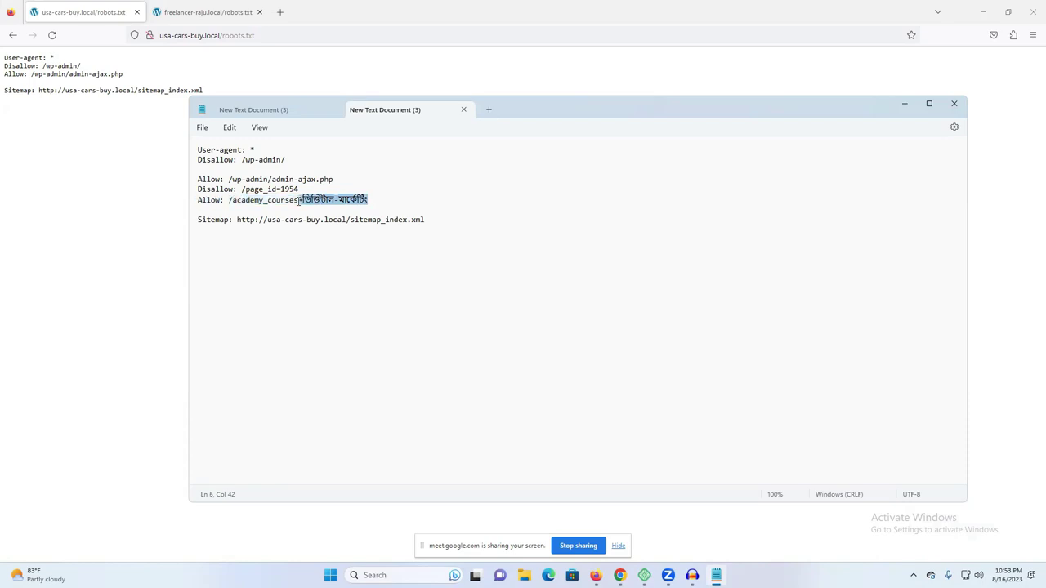
key("BackSpace")
left_click(201, 128)
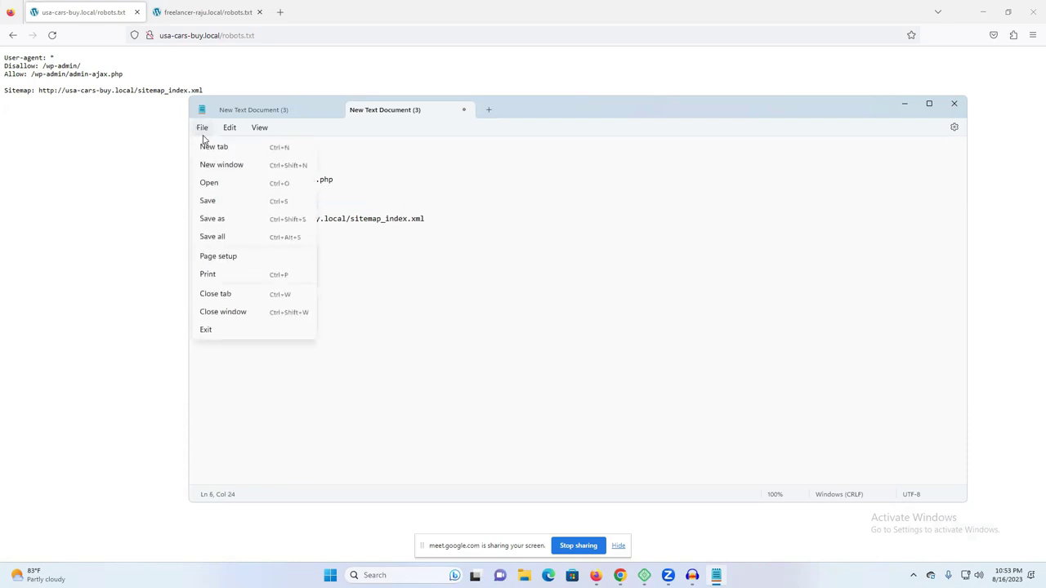
left_click(226, 218)
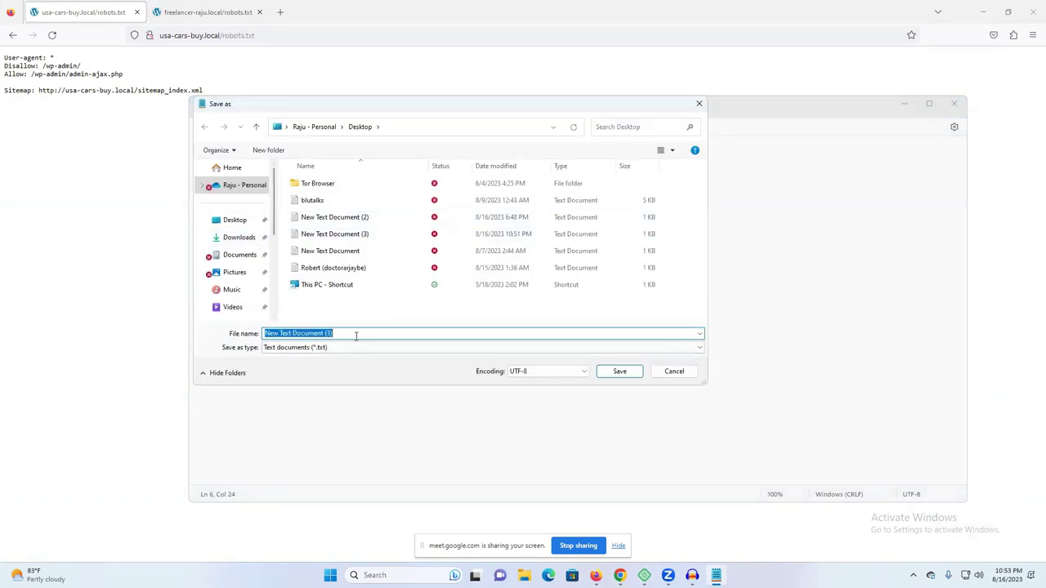
key("ctrl+v")
left_click(629, 371)
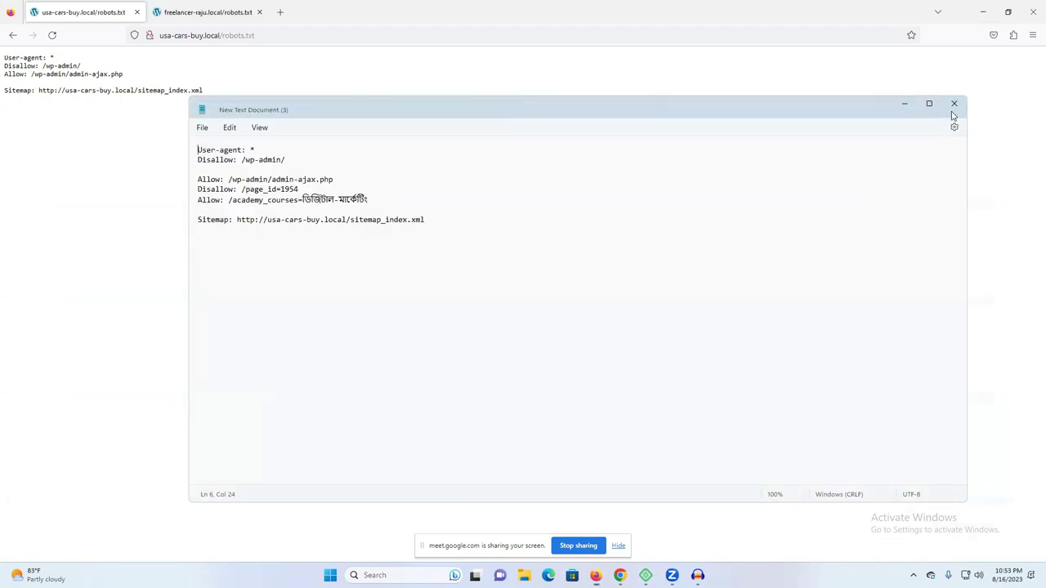
left_click(953, 107)
Find the saved Robots file in the Desktop folder with File Explorer and delete it
left_click(983, 11)
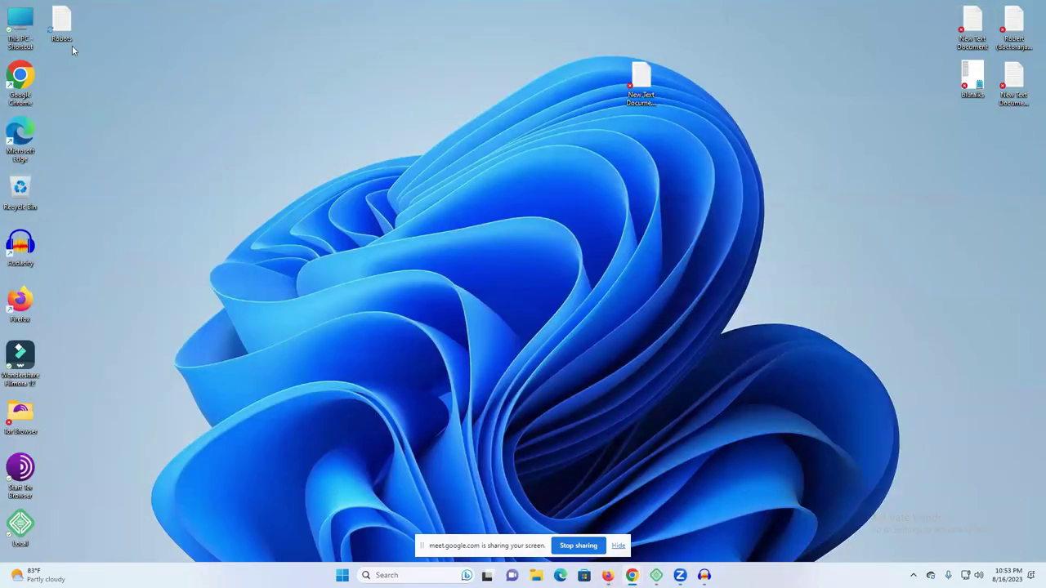
double_click(18, 27)
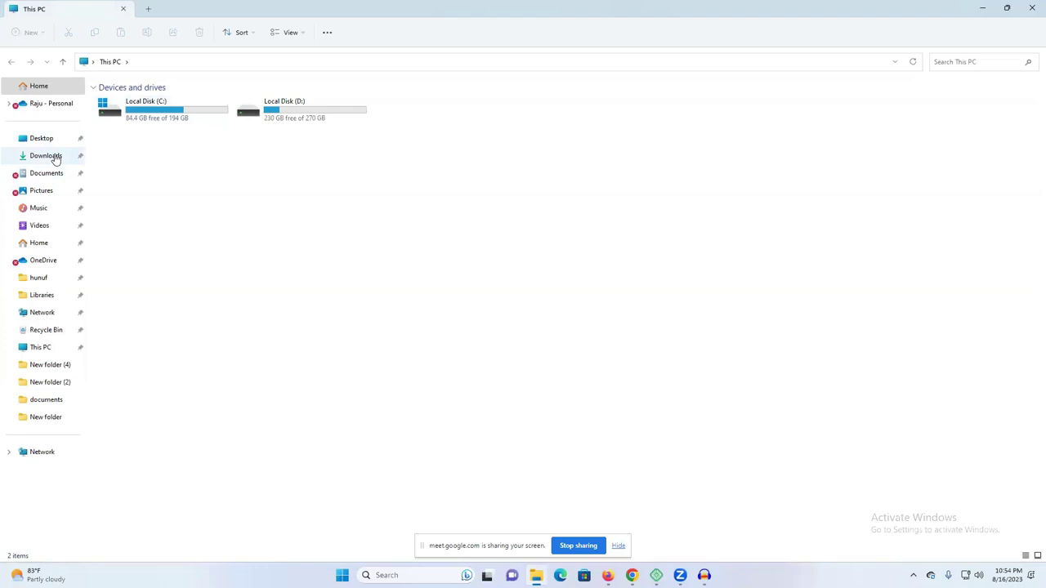
left_click(51, 156)
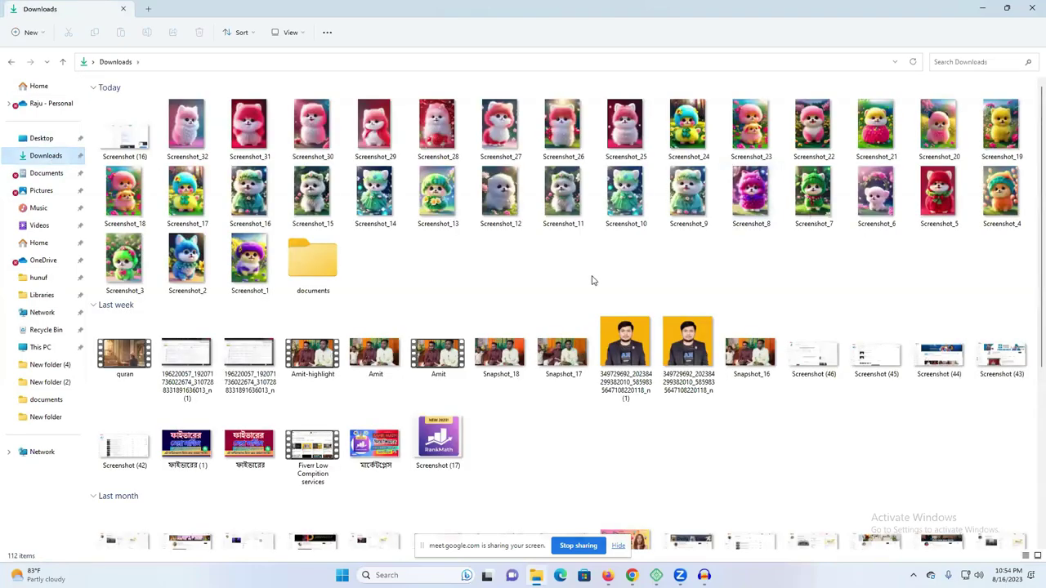
double_click(312, 259)
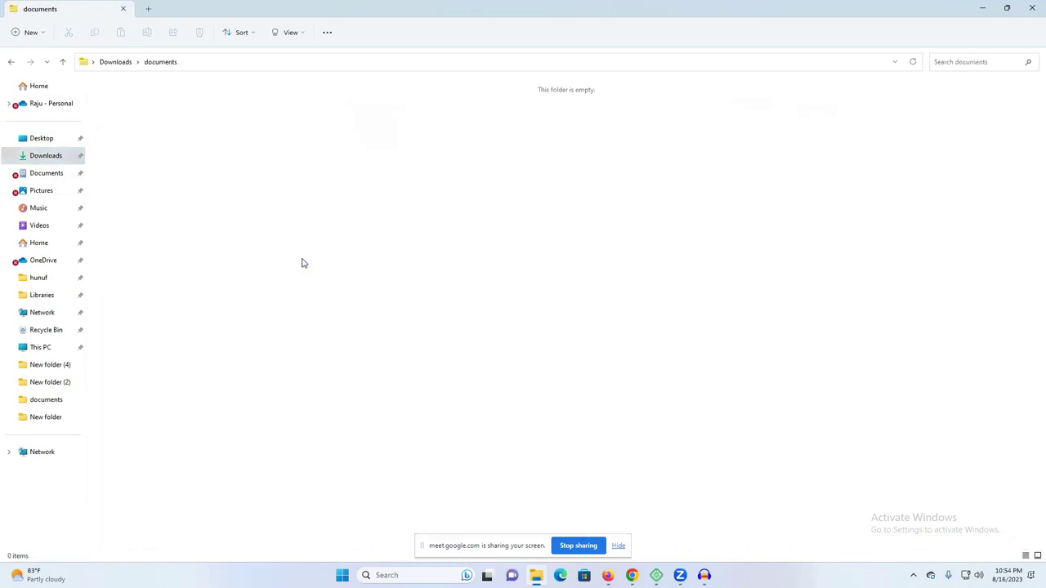
left_click(63, 62)
left_click(65, 63)
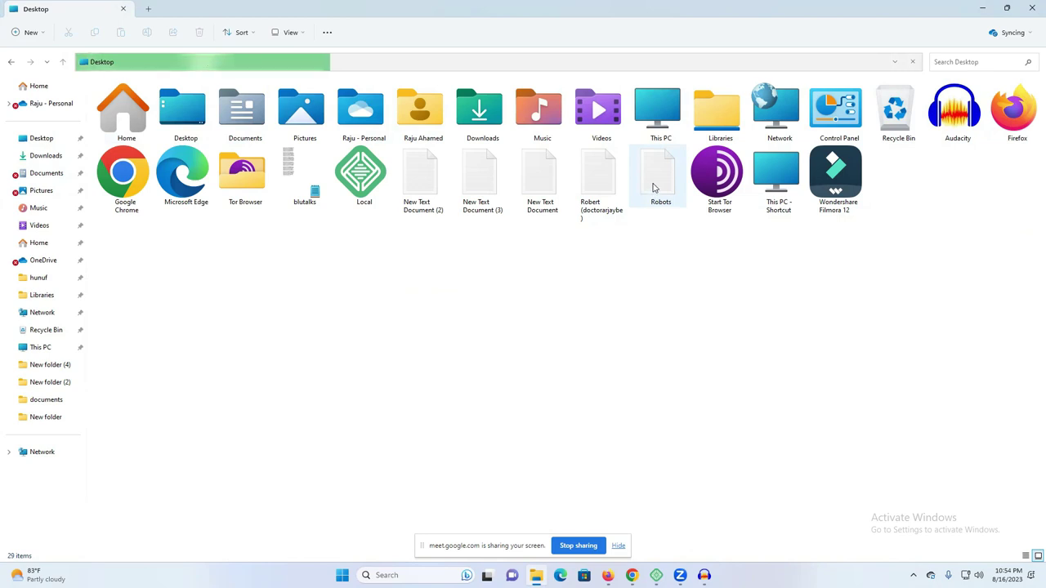
right_click(651, 190)
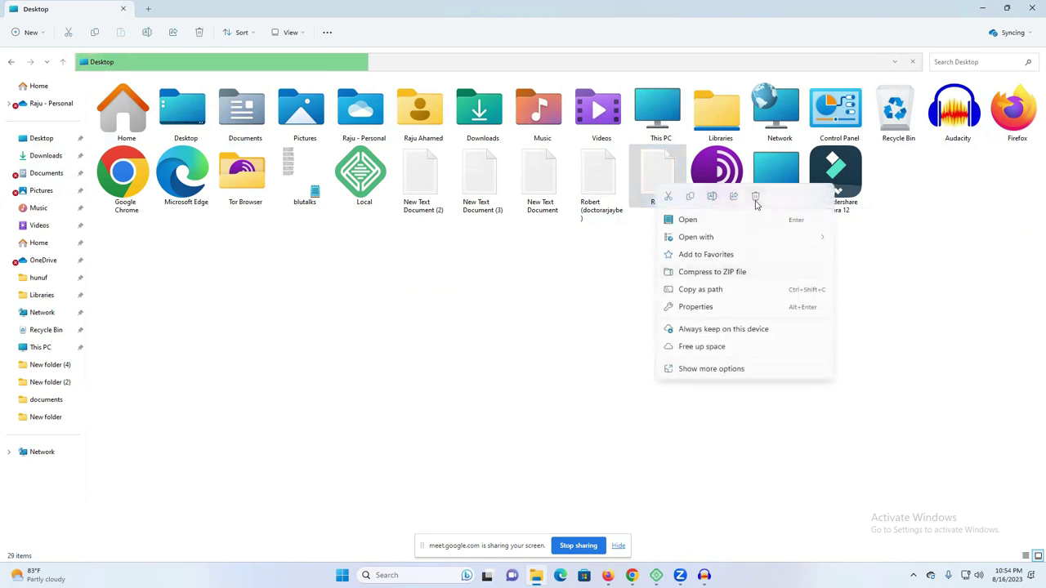
left_click(755, 196)
Minimize File Explorer and reopen New Text Document (3) from the desktop in Notepad
left_click(1006, 8)
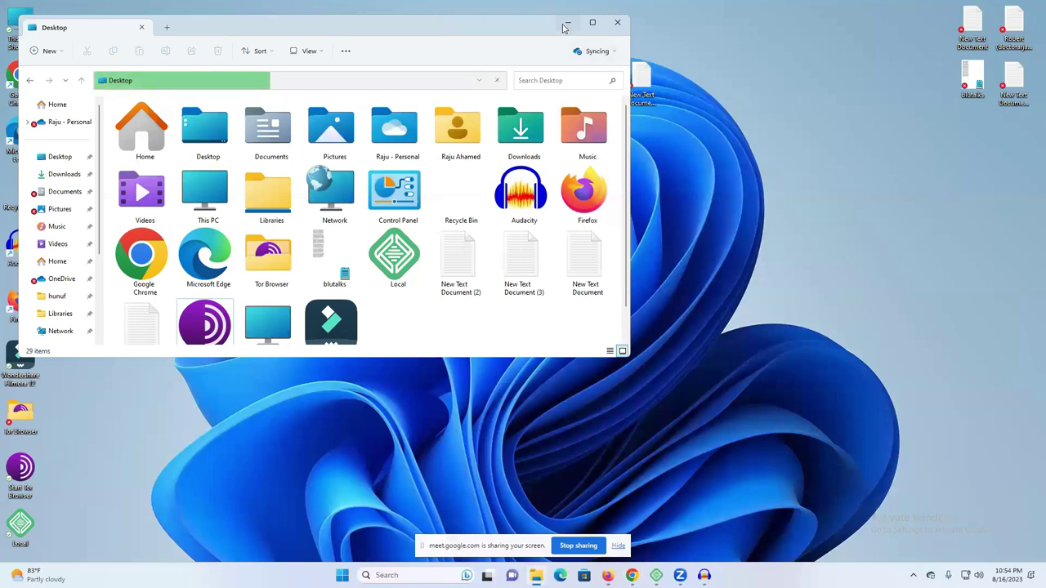
left_click(568, 22)
double_click(642, 82)
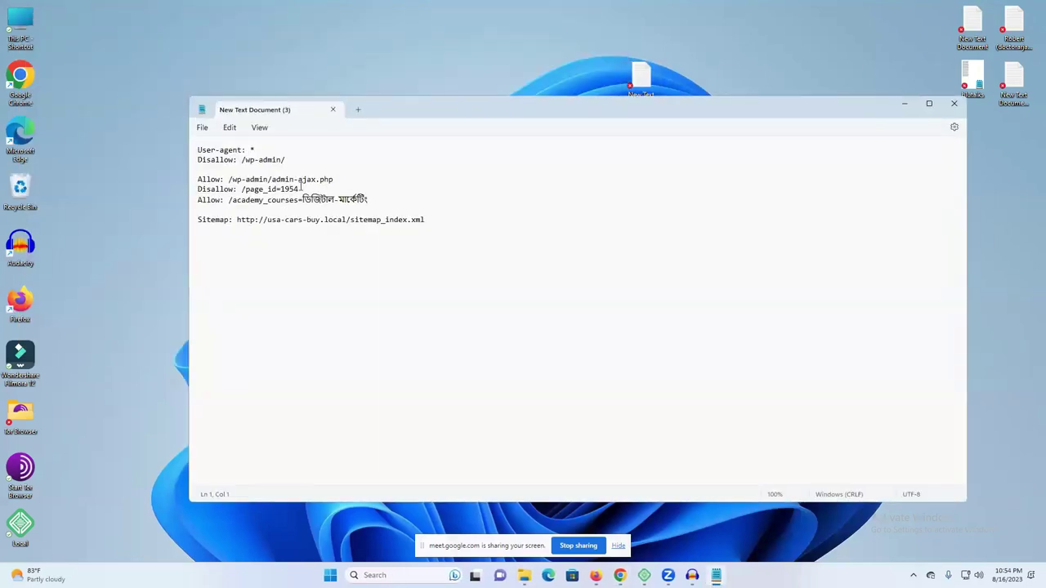
Delete the academy_courses Allow line below "Disallow: /page_id=1954" in New Text Document (3)
left_click(202, 129)
left_click(554, 204)
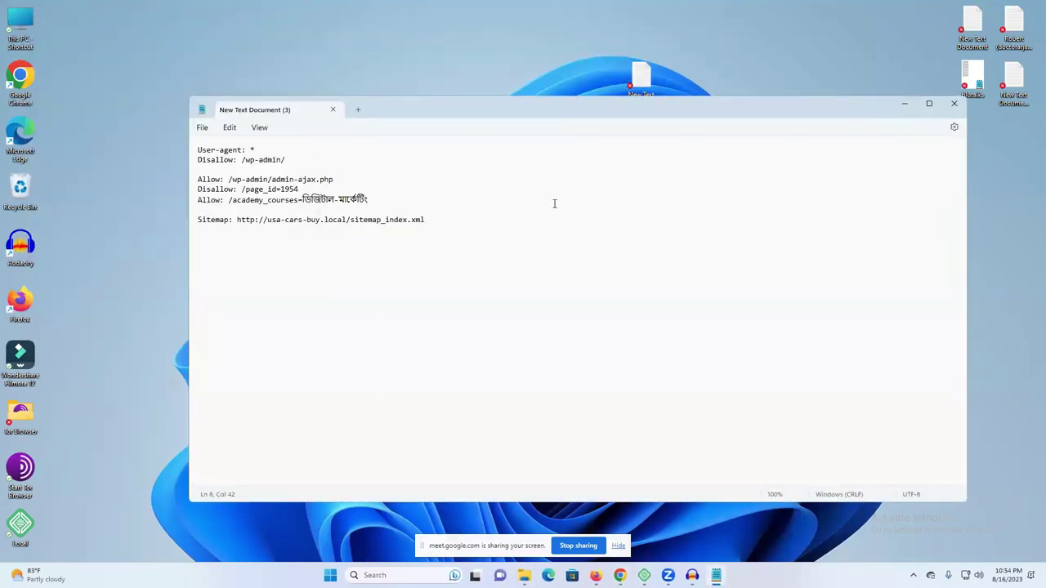
left_click_drag(381, 207, 304, 201)
left_click(397, 201)
left_click_drag(369, 201, 188, 200)
key("BackSpace")
key("BackSpace")
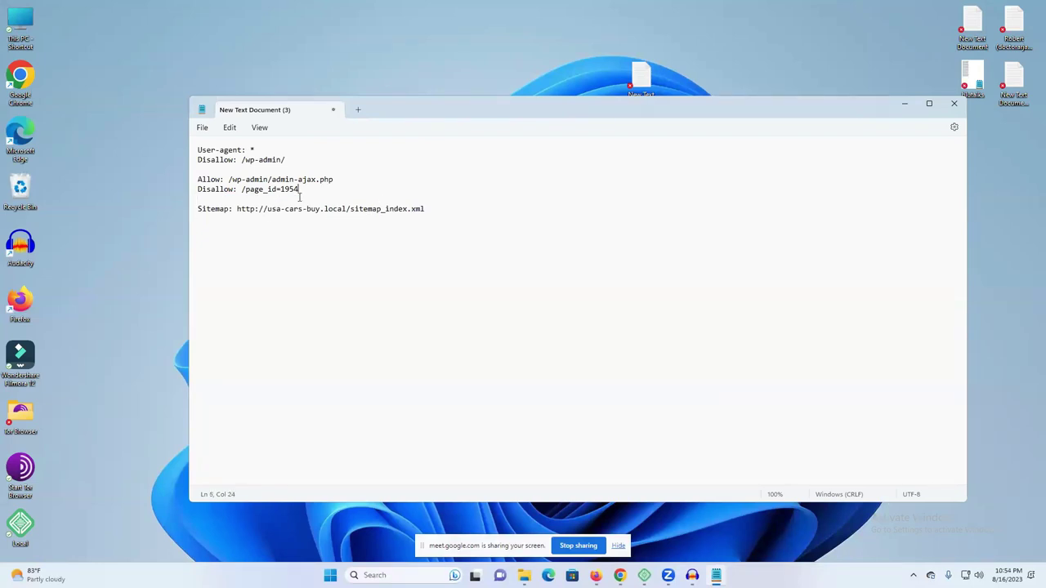
Save the document to the Desktop under the name Robots as a text document
left_click(202, 129)
left_click(221, 219)
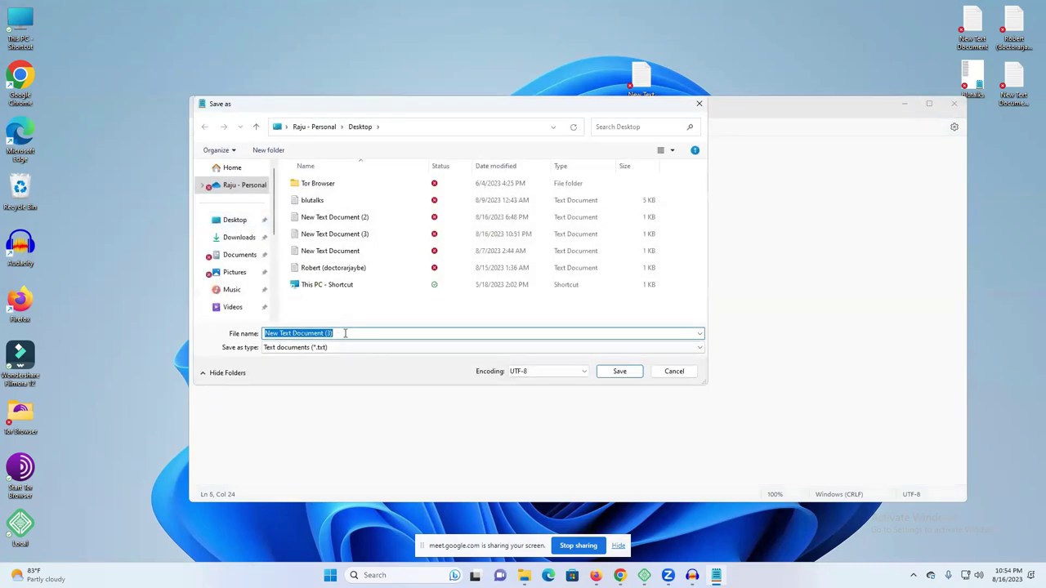
type("Robots.txt")
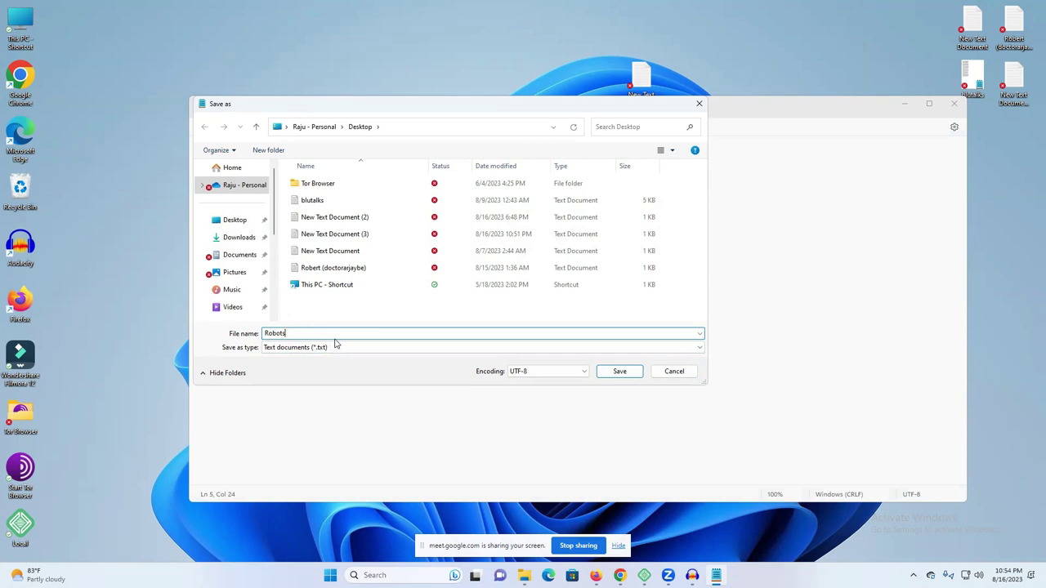
left_click(619, 375)
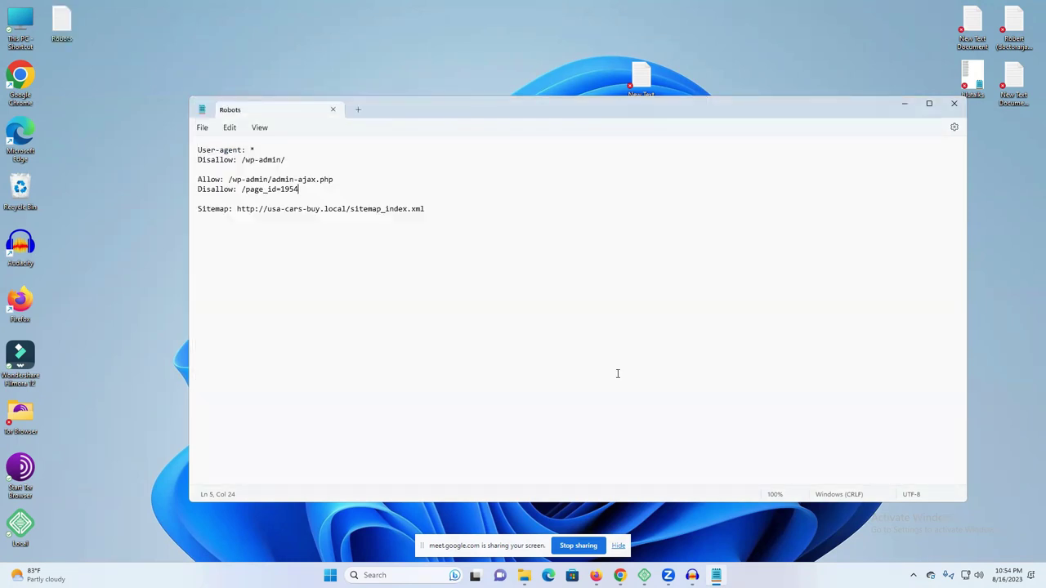
Close Notepad and move New Text Document (3) beneath the other text documents on the desktop
left_click(953, 105)
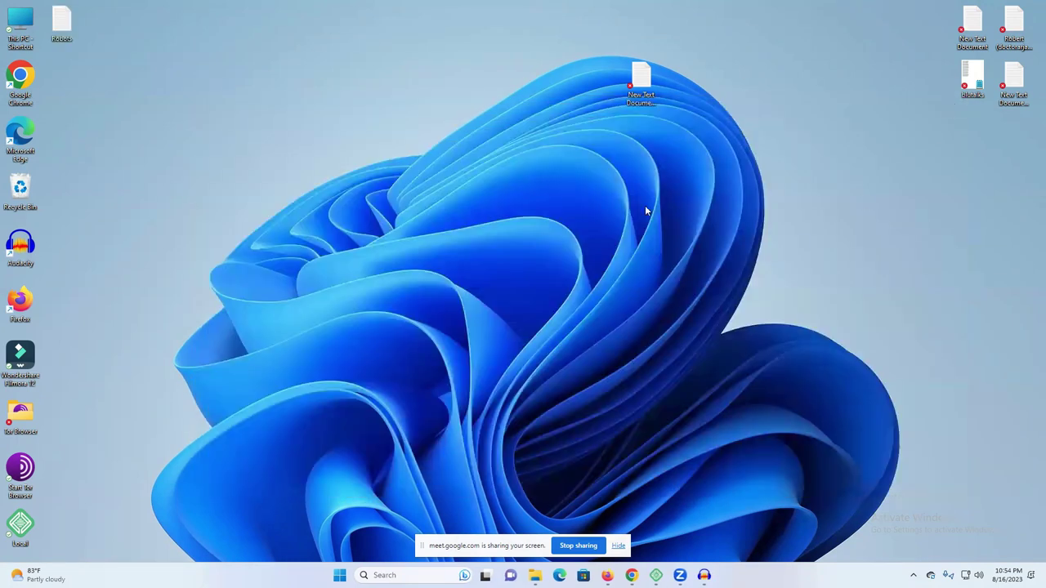
left_click_drag(1029, 22, 1017, 140)
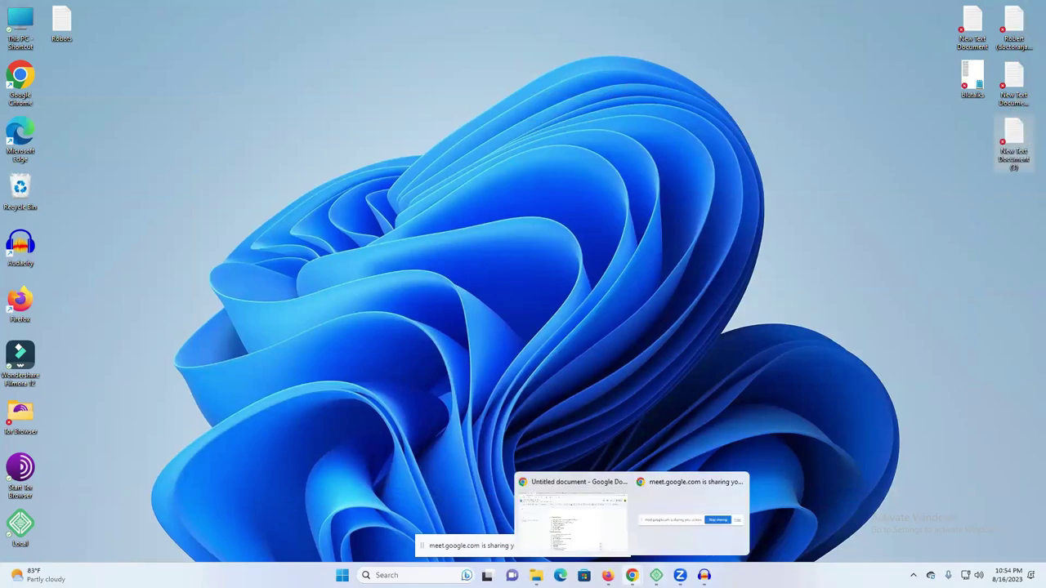
Switch to the cPanel File Upload page for public_html in Chrome and open its file selection dialog
left_click(607, 575)
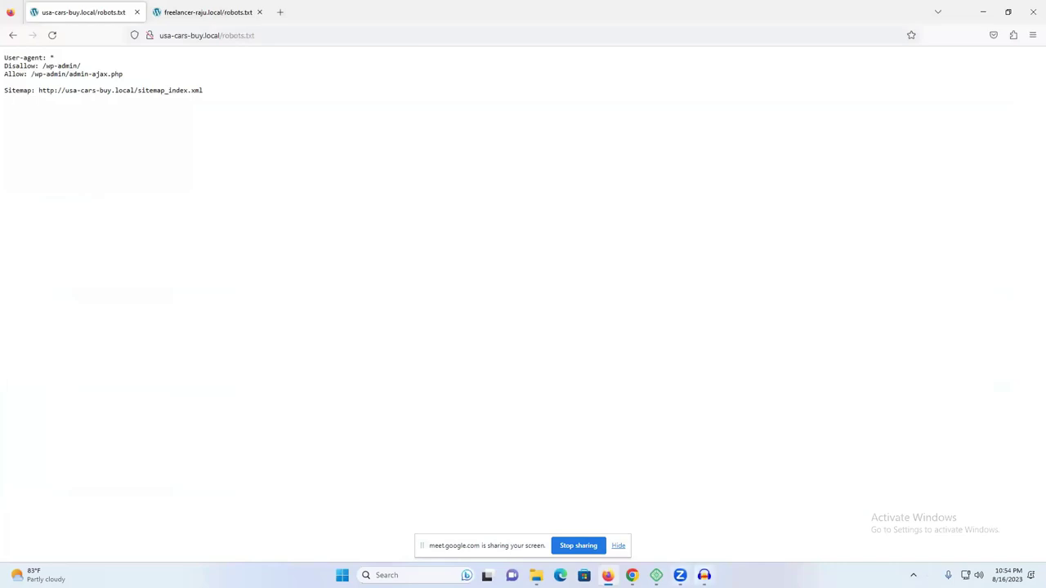
mouse_move(632, 575)
left_click(596, 531)
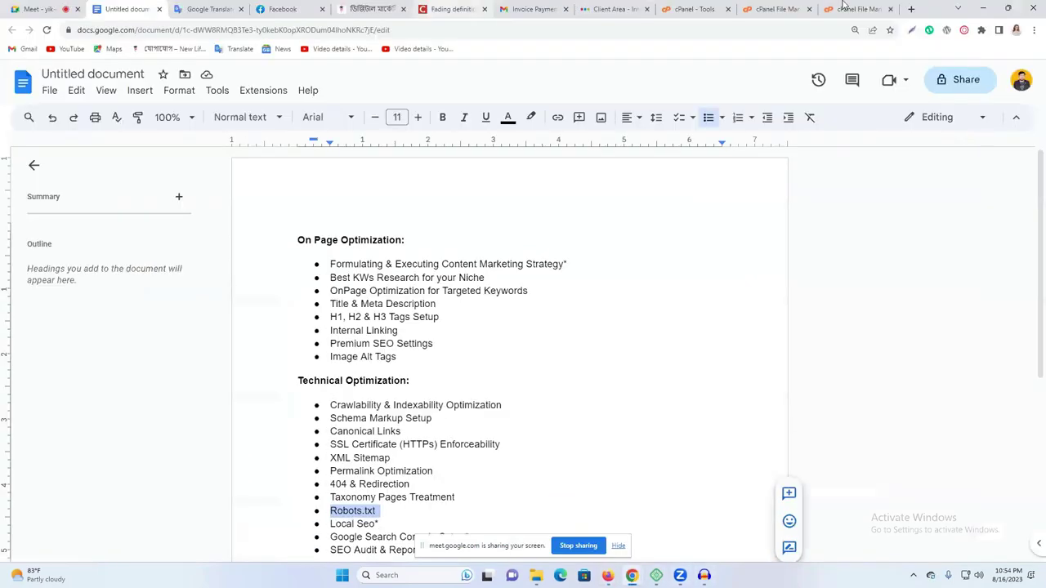
left_click(849, 9)
left_click(522, 251)
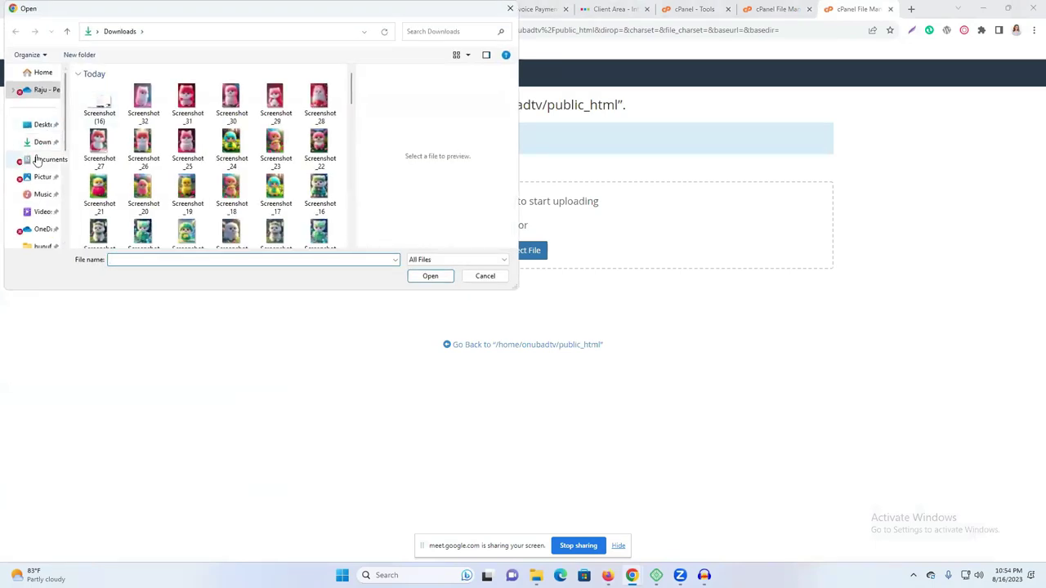
Find the Robots file in the Desktop folder and upload it to public_html
left_click(39, 161)
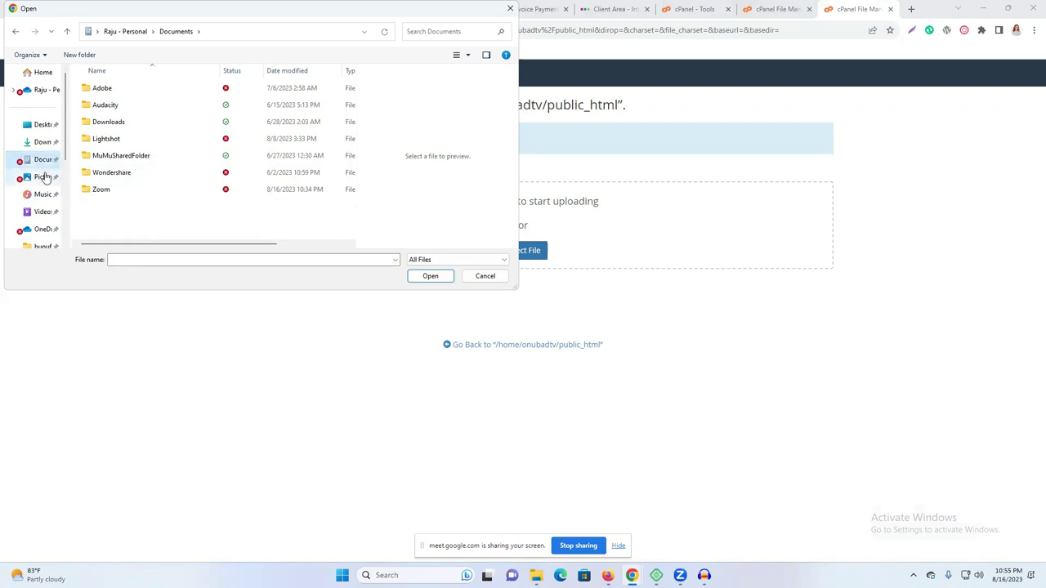
left_click(38, 143)
left_click(33, 162)
left_click(41, 143)
left_click(41, 125)
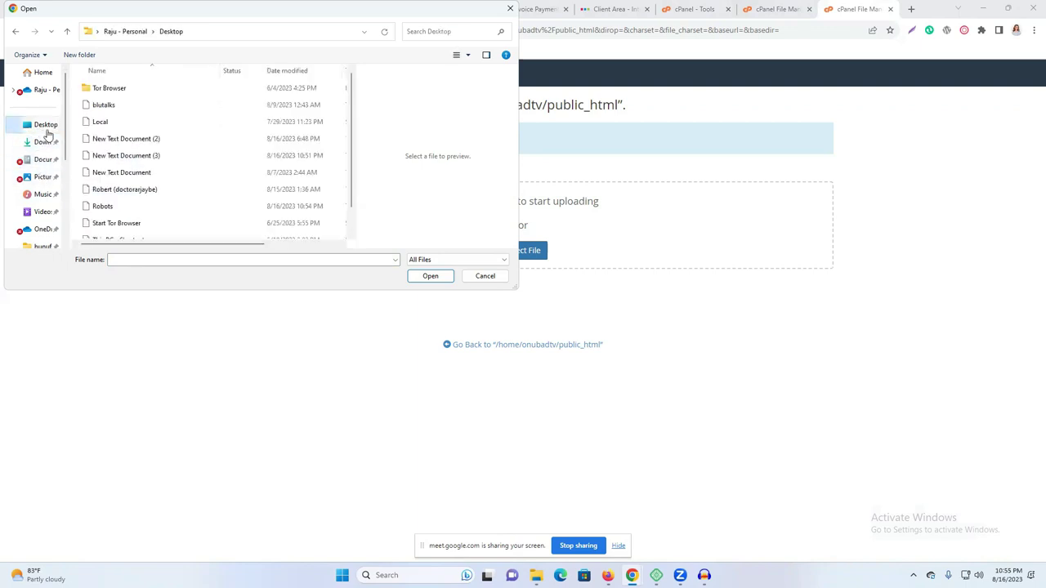
left_click(116, 207)
left_click(441, 277)
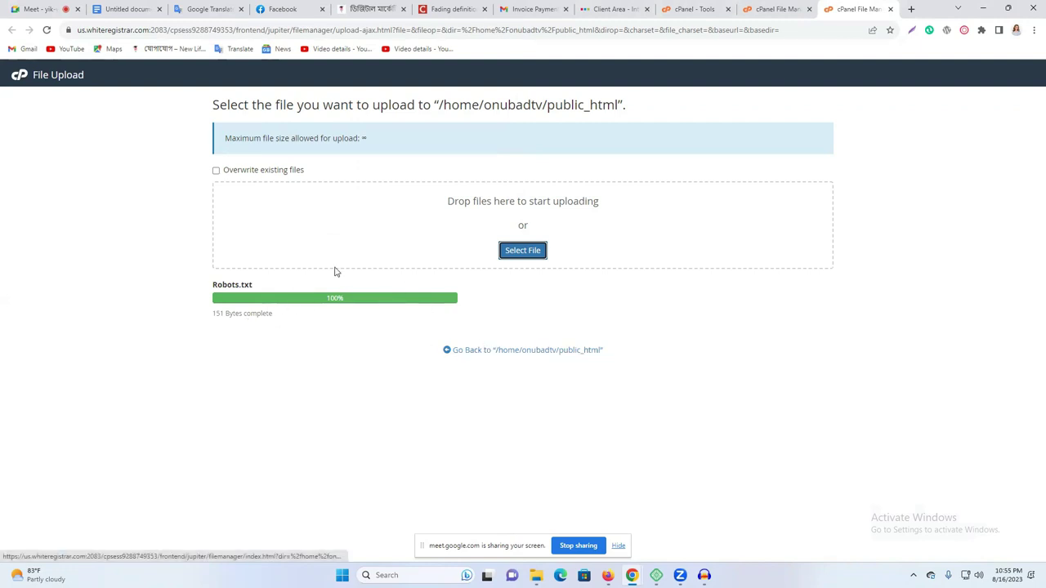
Go back to the public_html listing in File Manager and select the uploaded Robots.txt
left_click(490, 351)
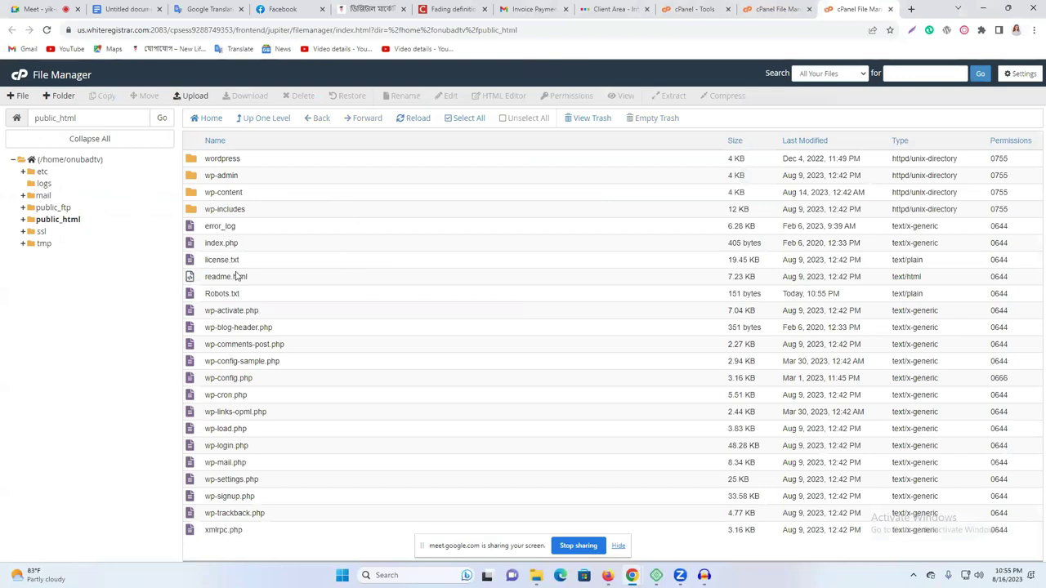
left_click(244, 296)
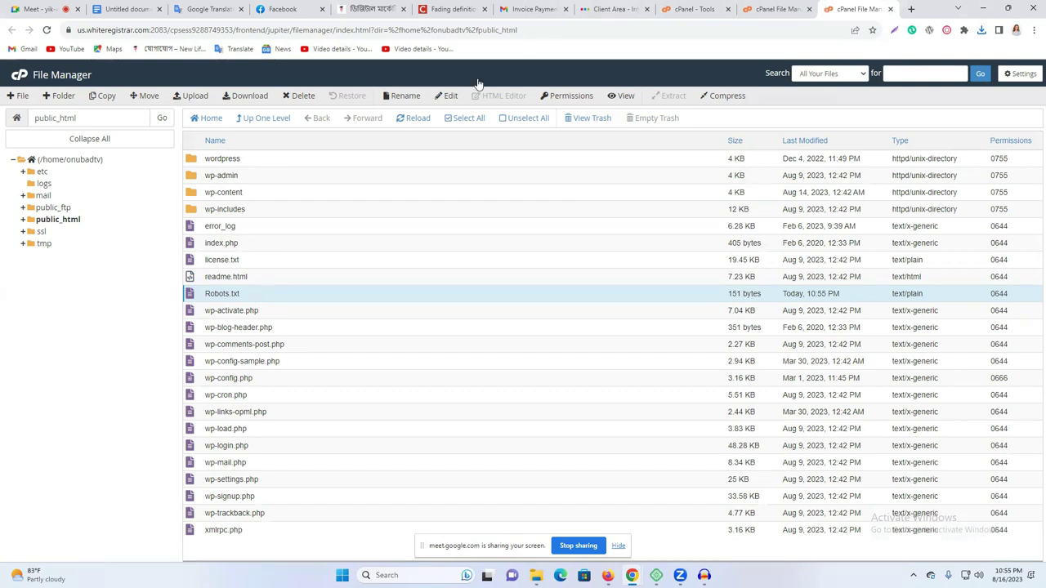
Close the two cPanel File Manager tabs and the cPanel Tools tab
left_click(890, 9)
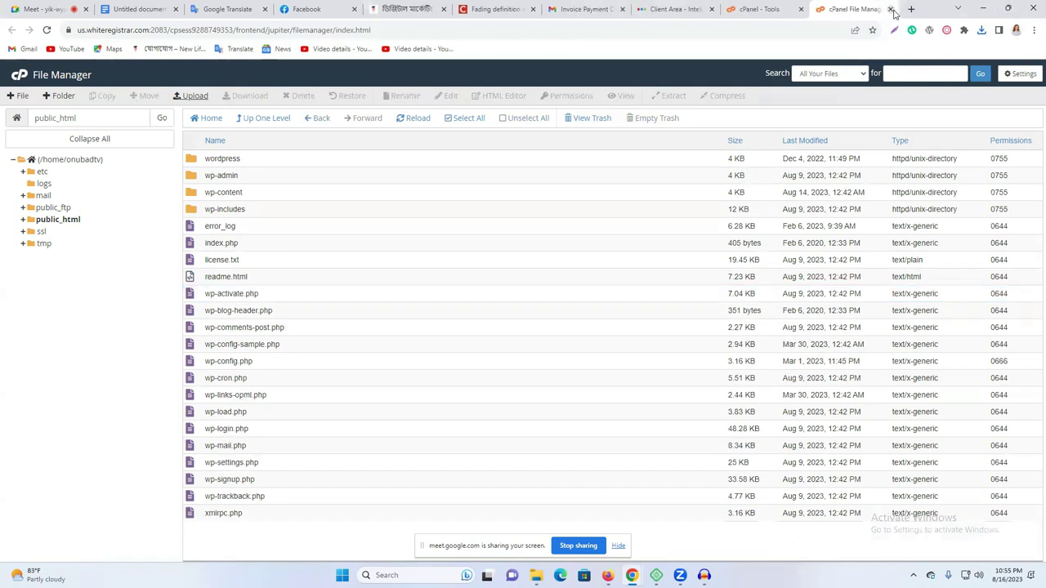
left_click(809, 9)
left_click(728, 9)
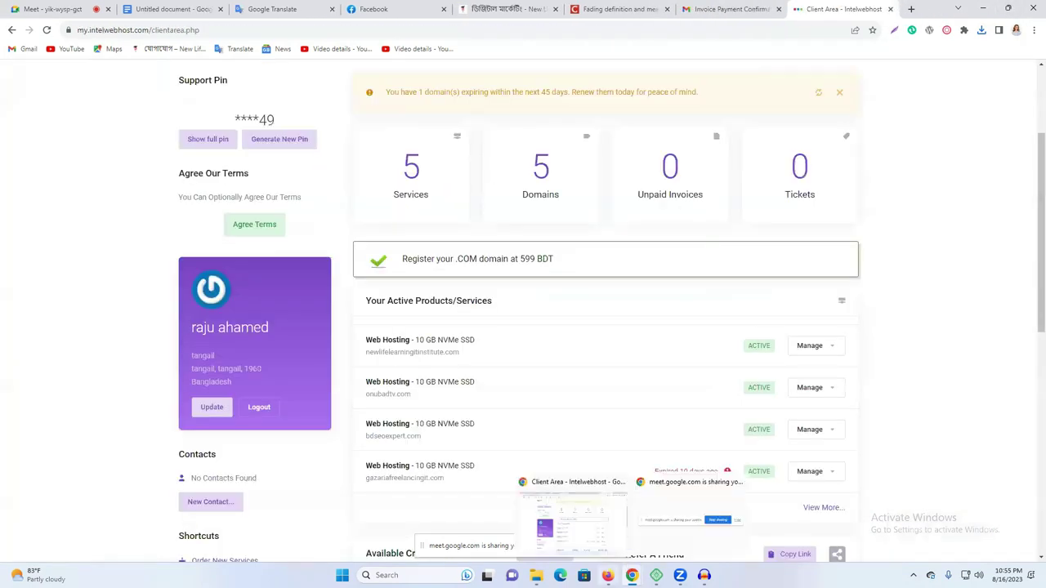
Switch to Firefox, return both robots.txt tabs to their site homepages, and open the second site's WordPress dashboard
left_click(608, 575)
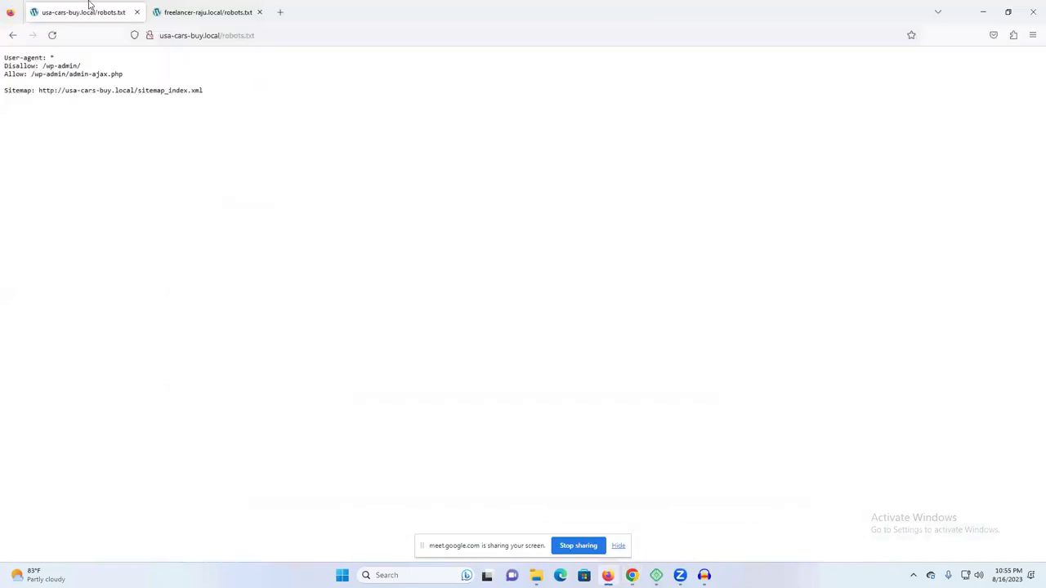
left_click(13, 36)
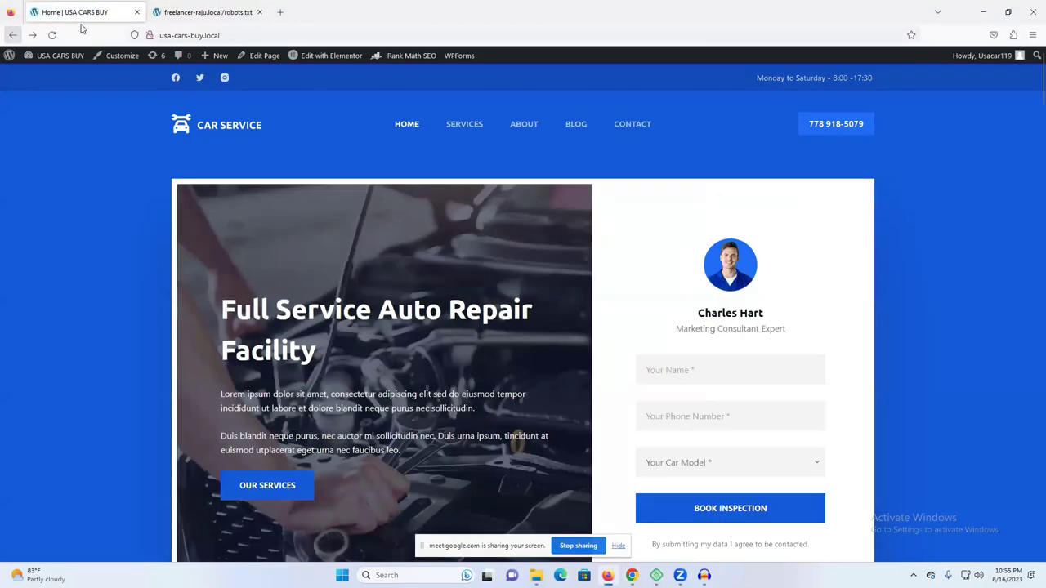
key("ctrl+Tab")
left_click(11, 35)
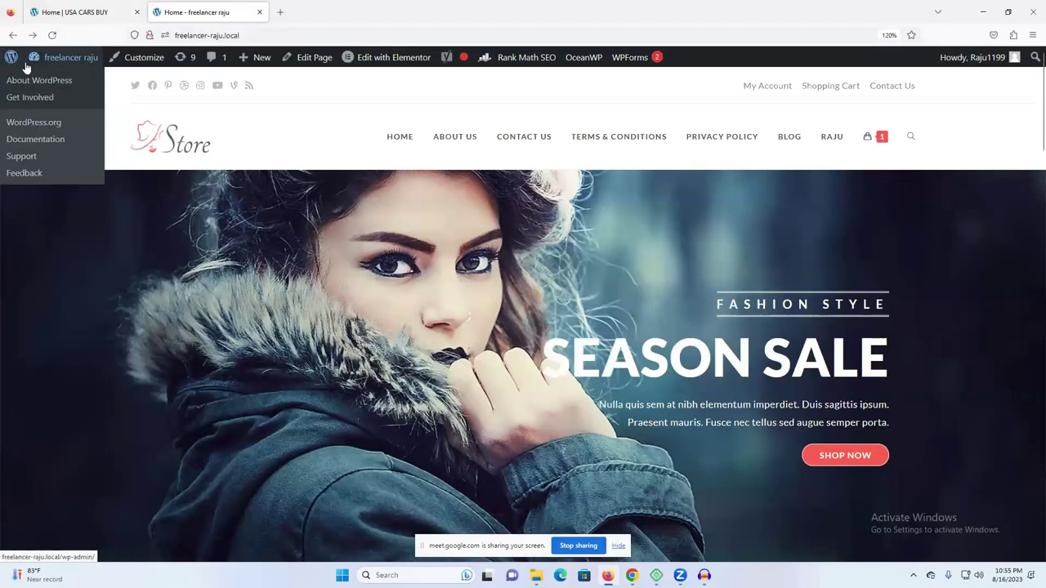
left_click(47, 66)
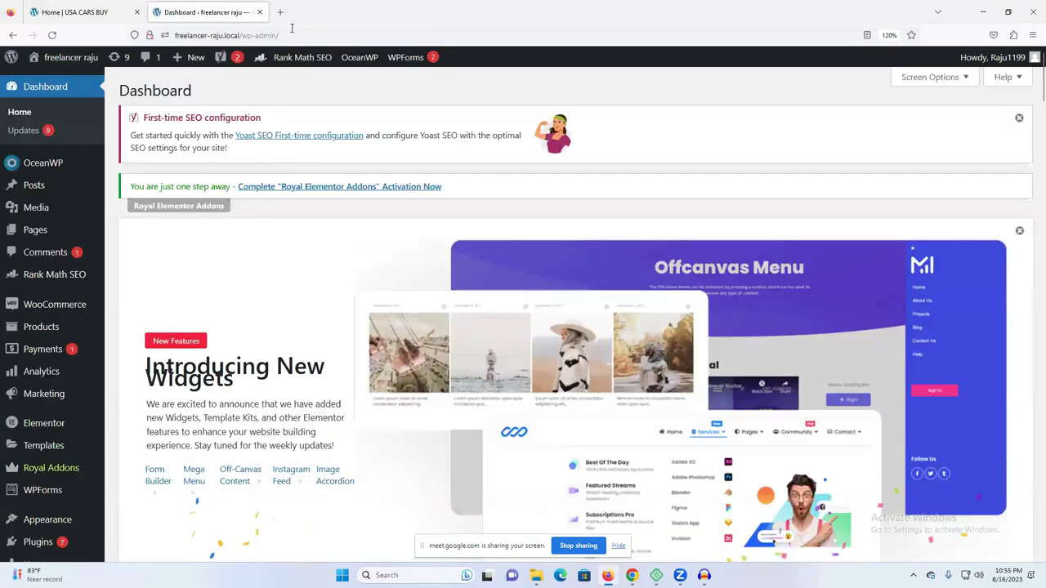
Copy the dashboard's wp-admin address and open it in a new tab
left_click(289, 35)
right_click(289, 38)
left_click(300, 103)
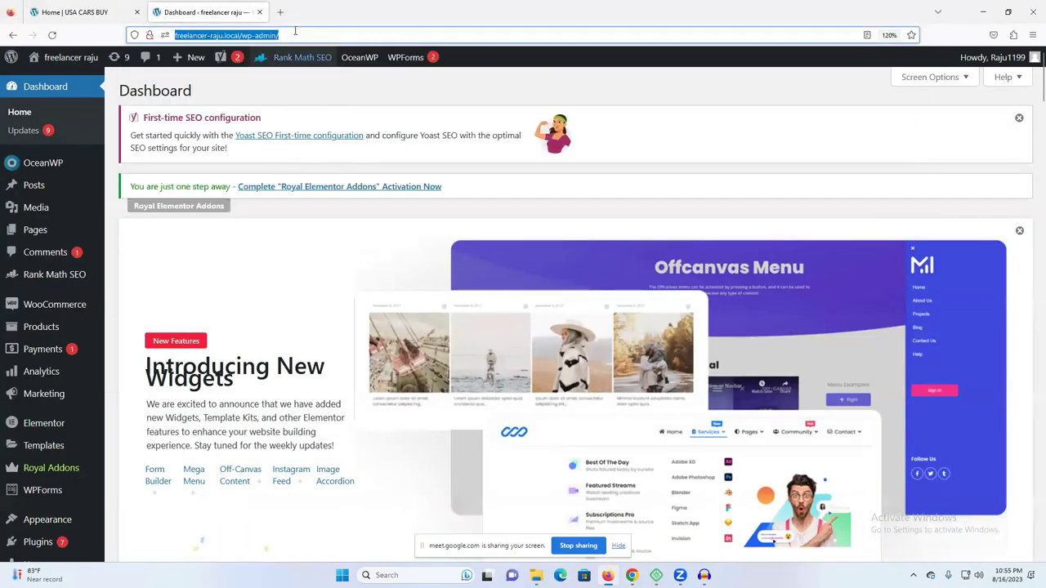
left_click(279, 12)
left_click(291, 34)
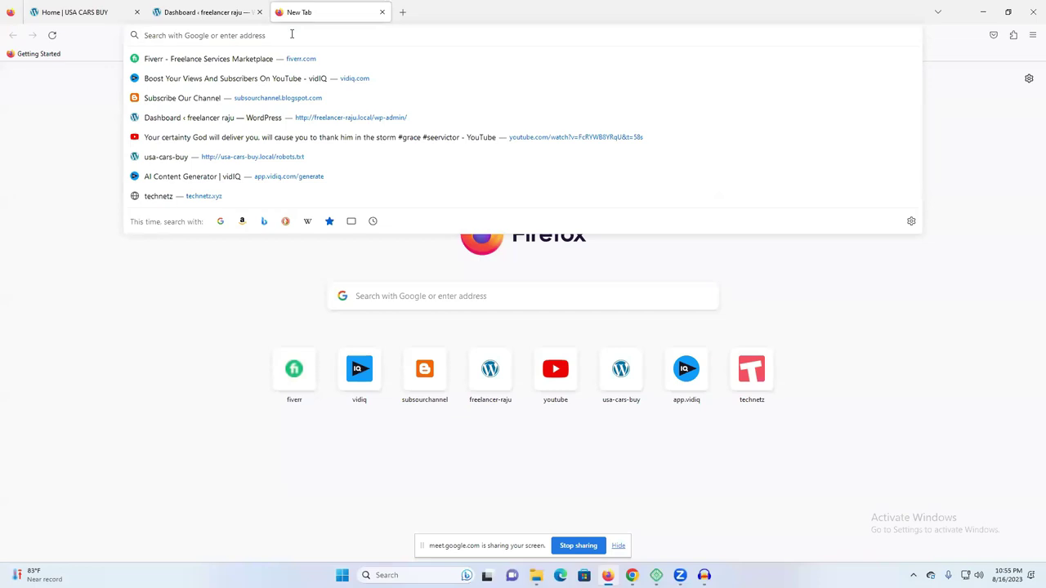
key("ctrl+v")
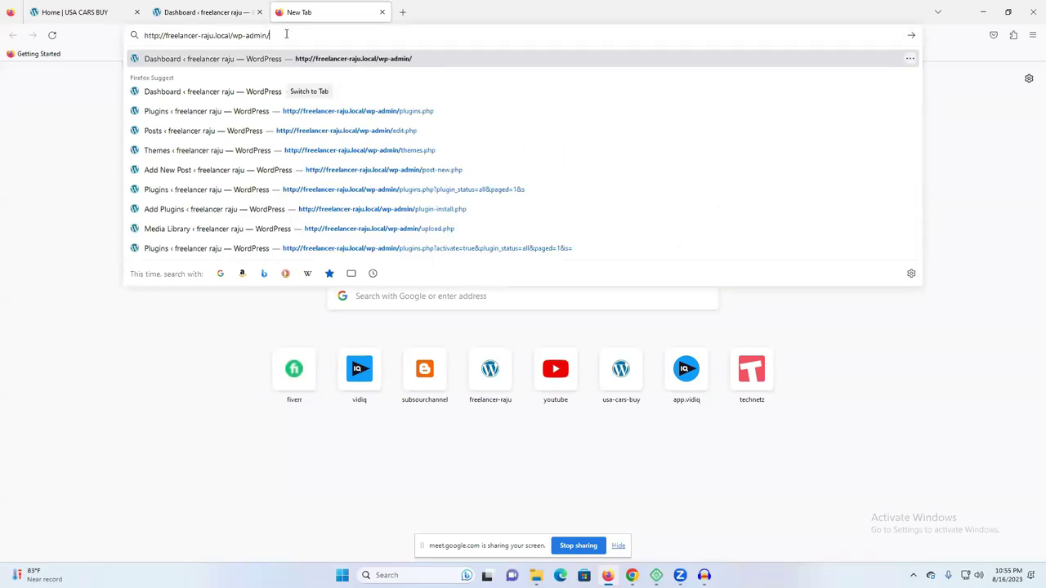
left_click_drag(286, 35, 217, 36)
left_click(330, 57)
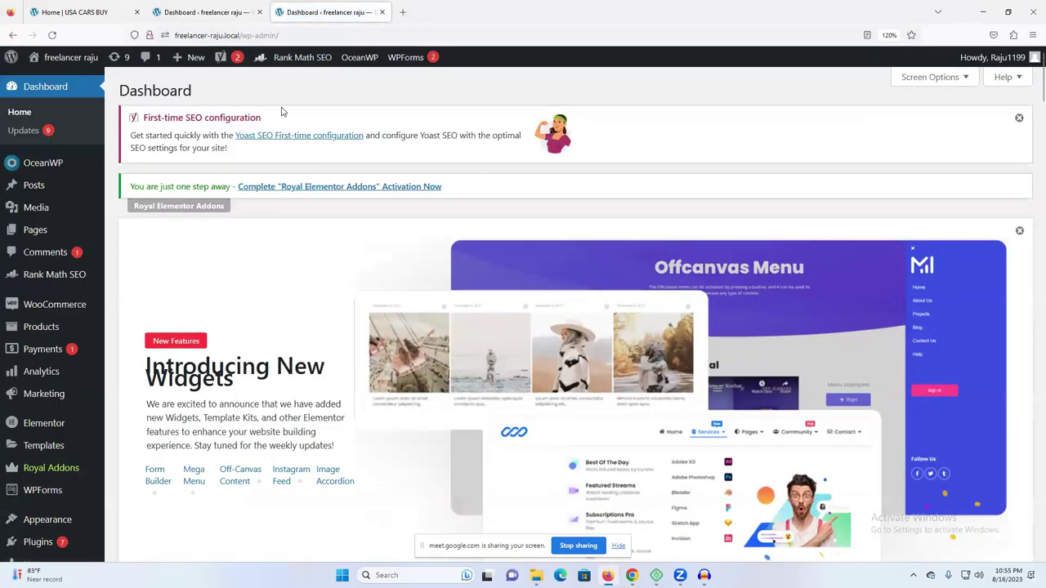
Copy the wp-admin address again and load it in a new private window
right_click(285, 34)
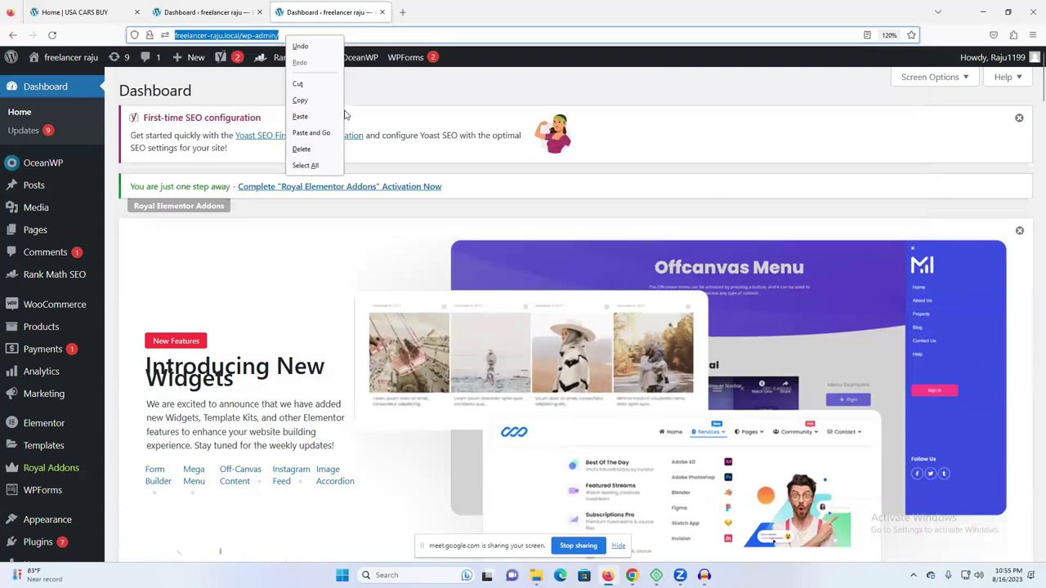
left_click(304, 101)
left_click(1031, 35)
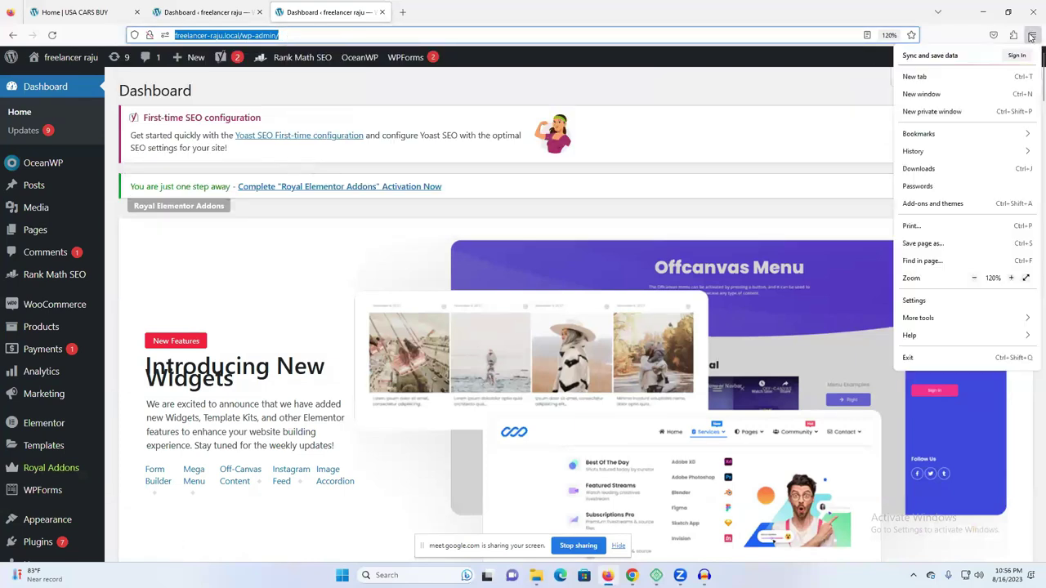
left_click(936, 111)
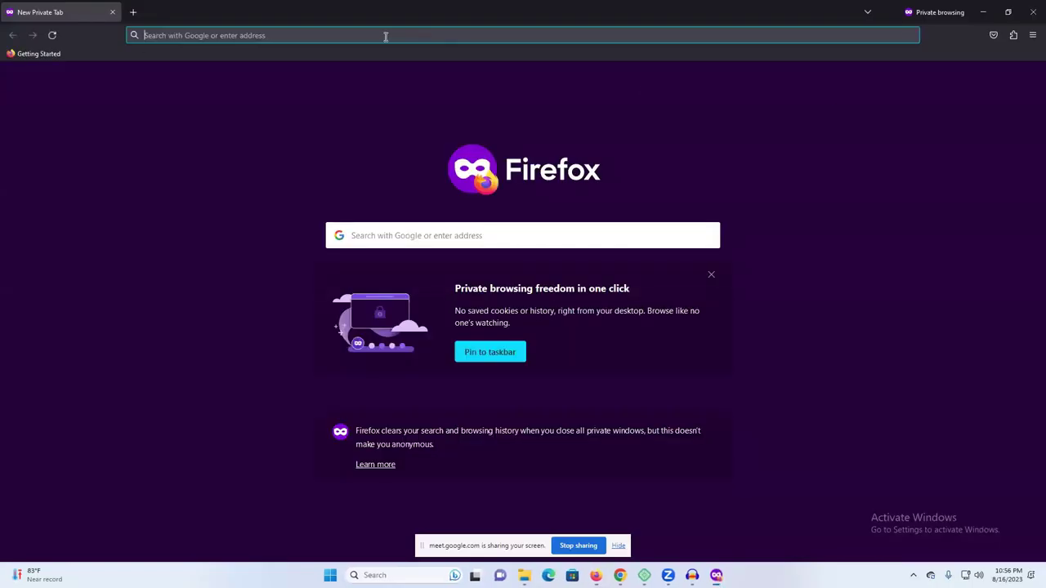
key("ctrl+v")
key("Return")
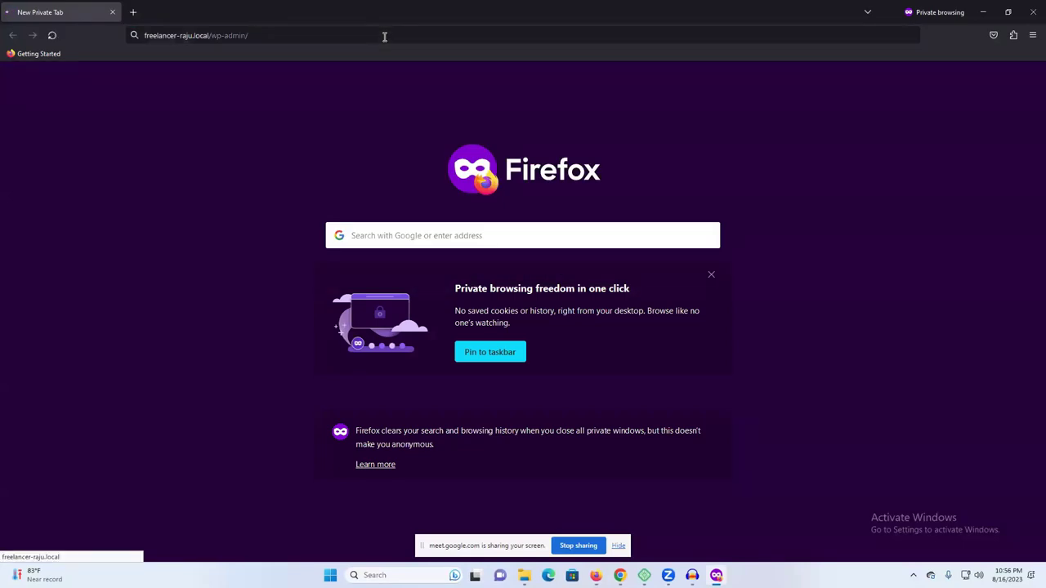
Examine the username and password fields of the WordPress login form, and close the private window
left_click(476, 221)
left_click(263, 216)
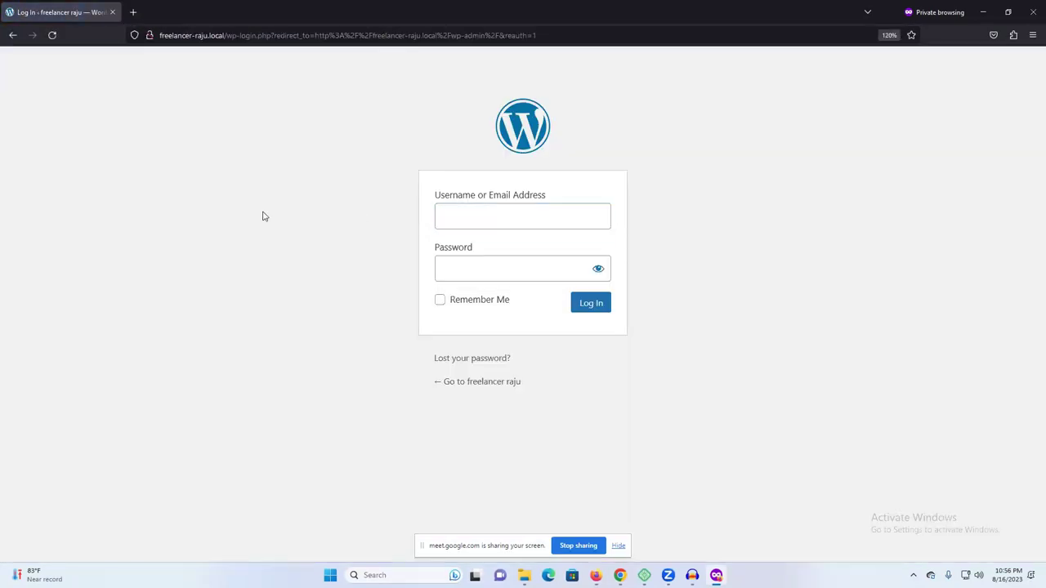
left_click(516, 211)
left_click(471, 271)
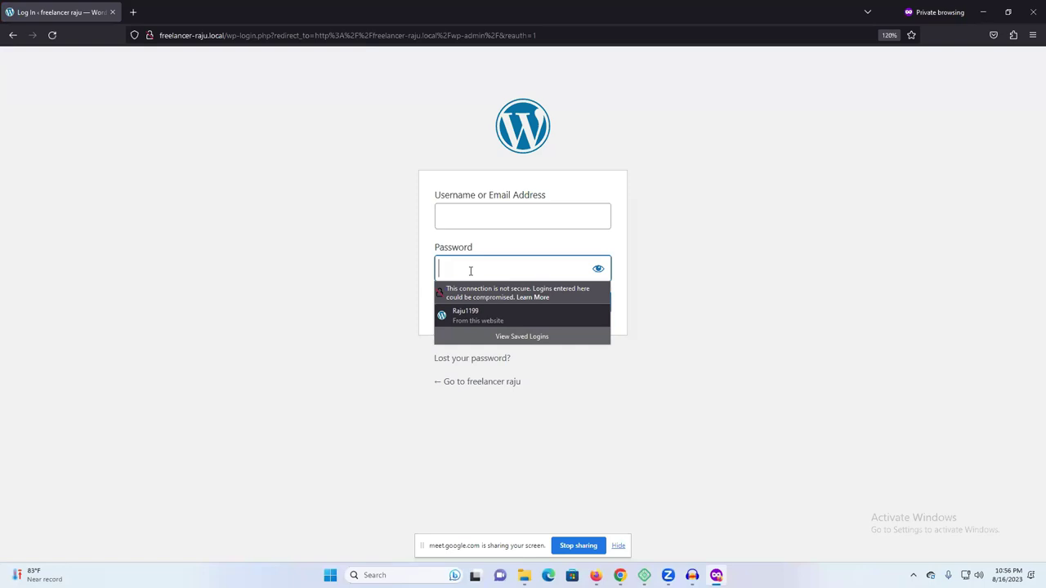
left_click(1033, 10)
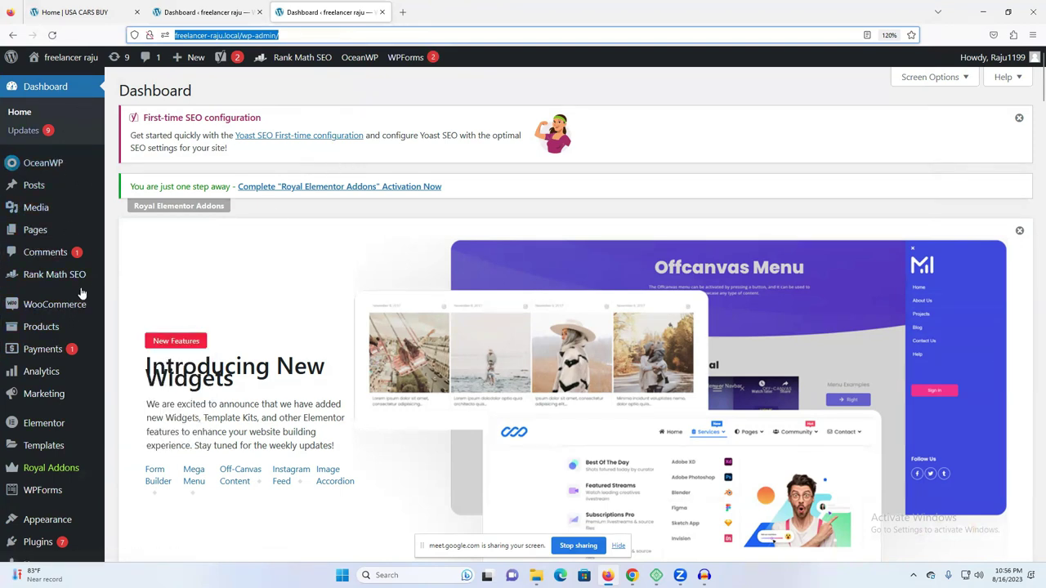
Open the Yoast SEO plugin's general page on the freelancer raju site and look over its problems and notifications
scroll(67, 393, "down", 1)
scroll(67, 394, "down", 2)
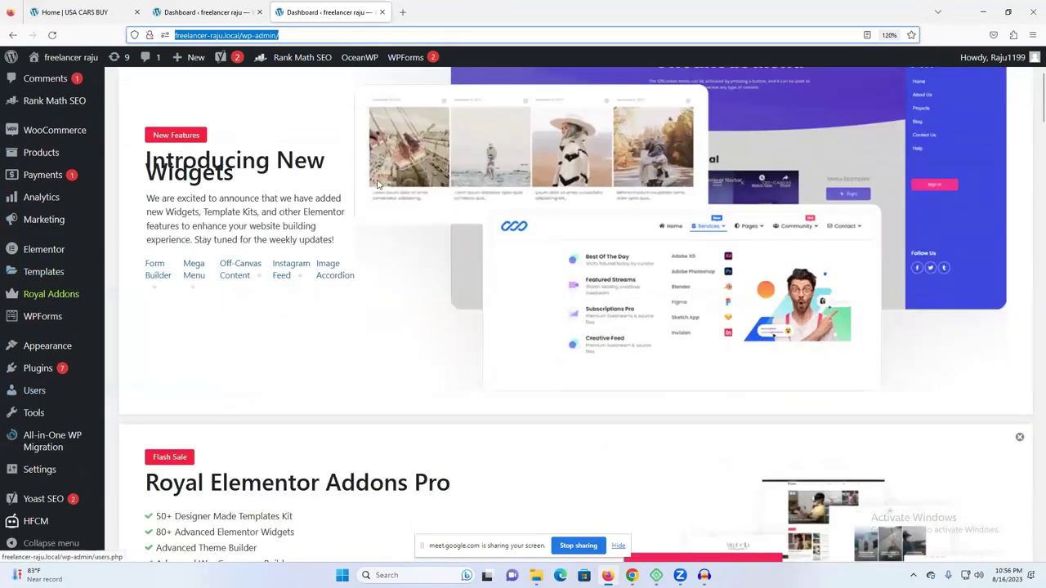
left_click(36, 507)
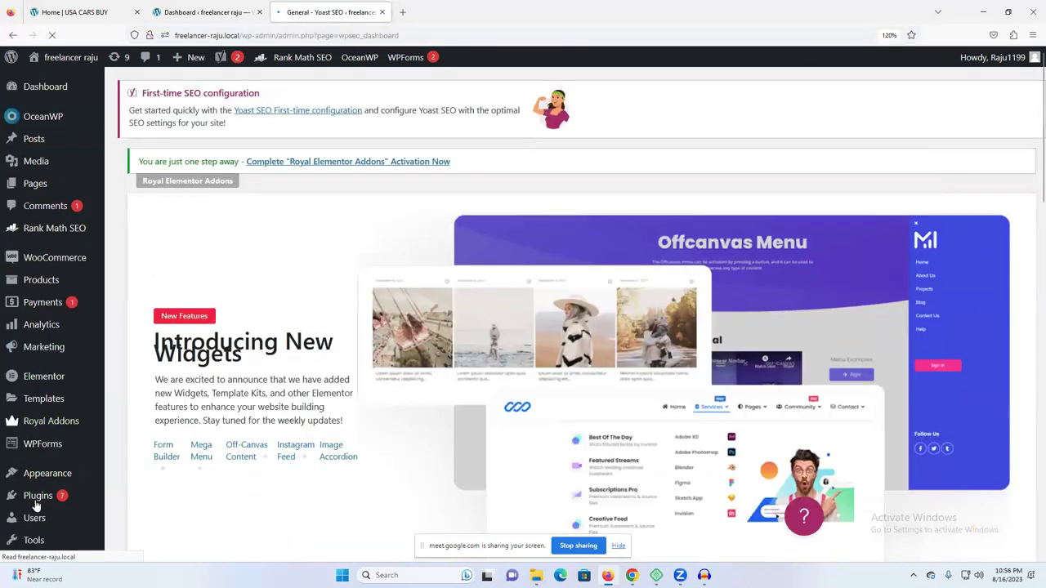
scroll(474, 294, "down", 10)
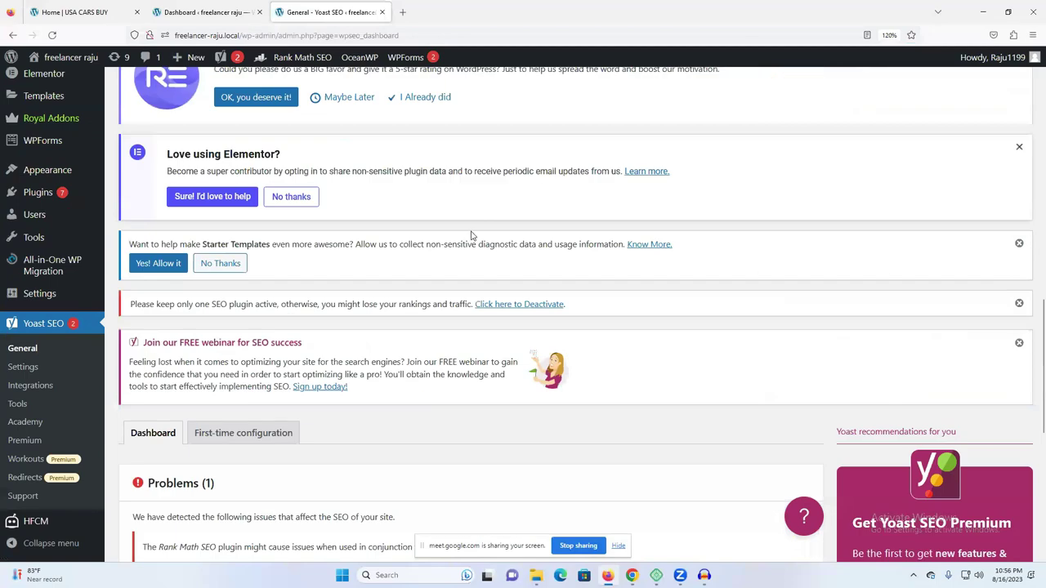
scroll(470, 235, "down", 5)
scroll(277, 268, "up", 4)
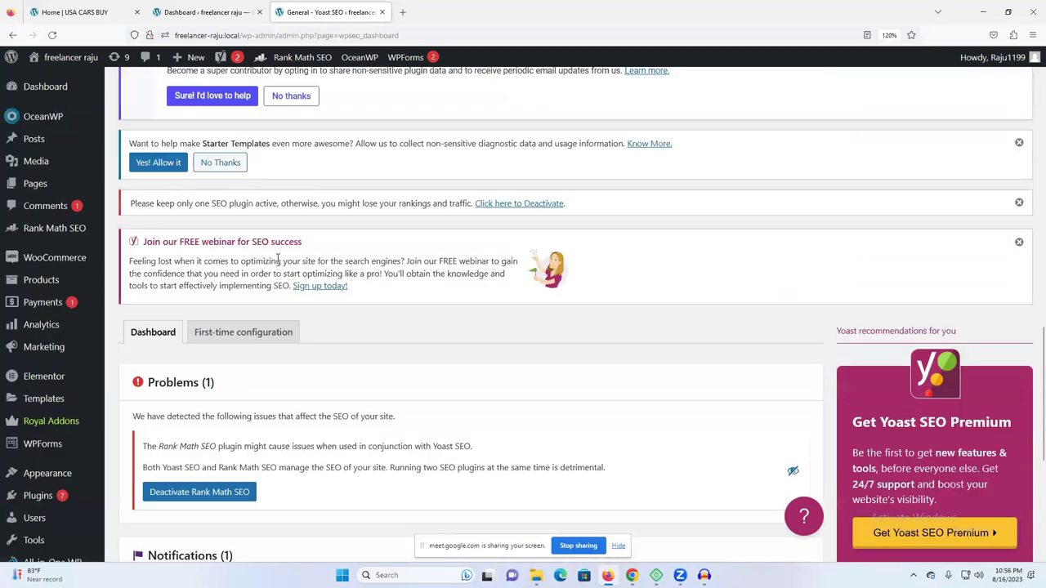
scroll(80, 375, "down", 4)
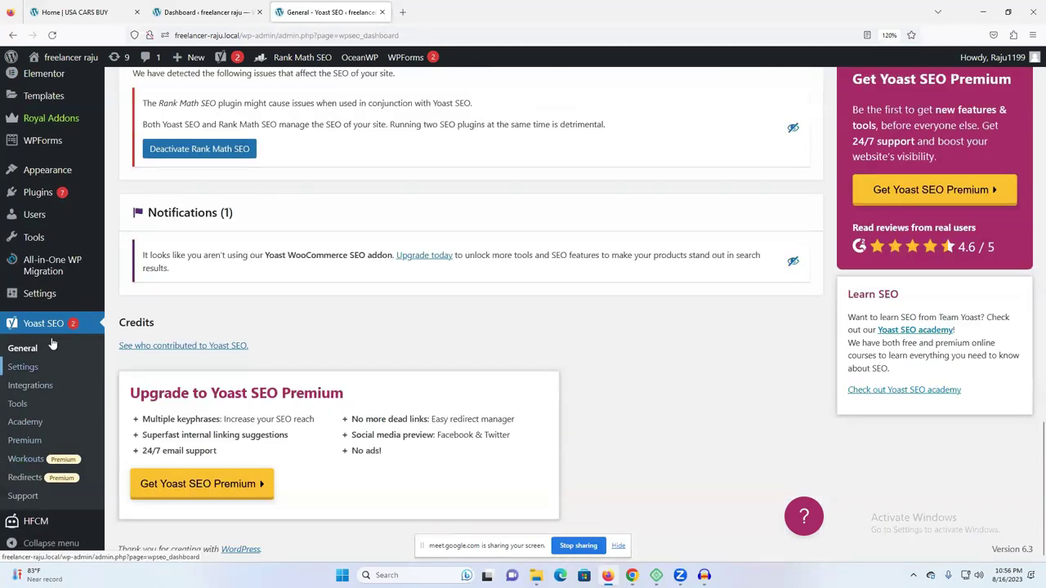
Open Yoast SEO's Tools page and look over the list of built-in tools
left_click(18, 406)
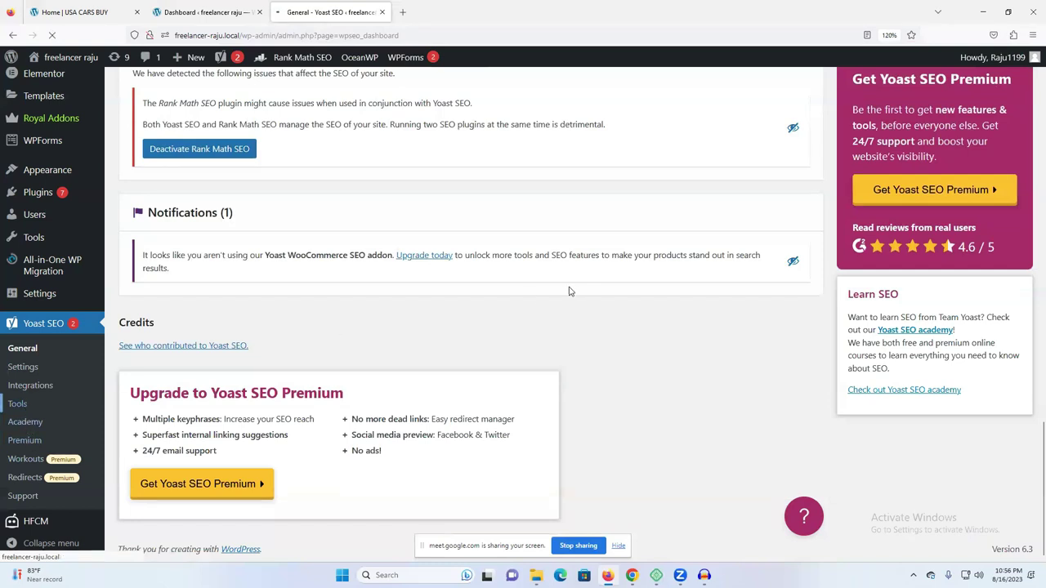
scroll(483, 296, "down", 10)
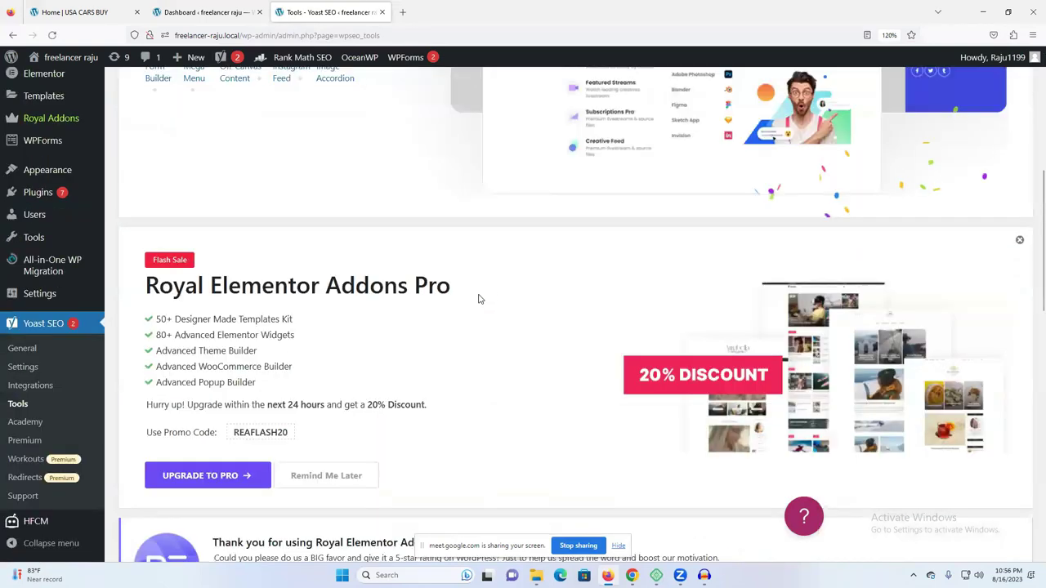
scroll(229, 315, "down", 2)
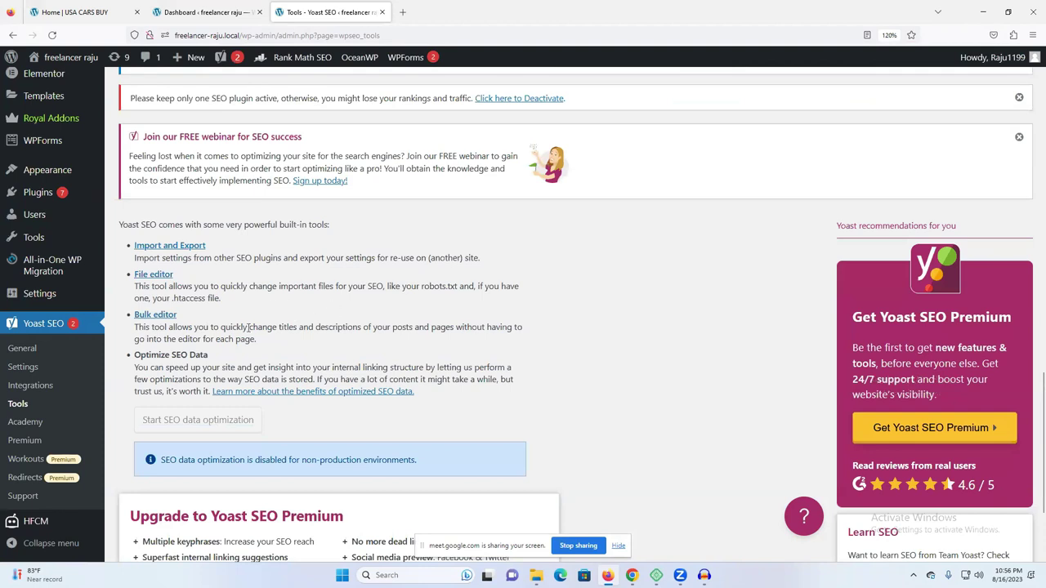
scroll(249, 327, "down", 2)
scroll(339, 368, "up", 3)
scroll(339, 368, "up", 1)
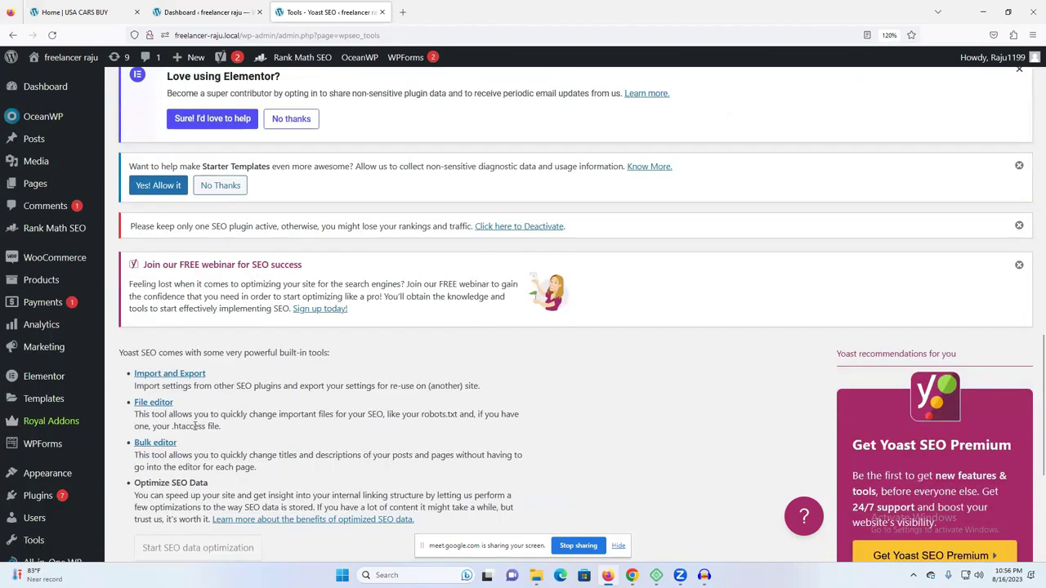
Open Yoast's File editor and examine the robots.txt content, from the Sitemap line to the end of the Yoast block
left_click(154, 403)
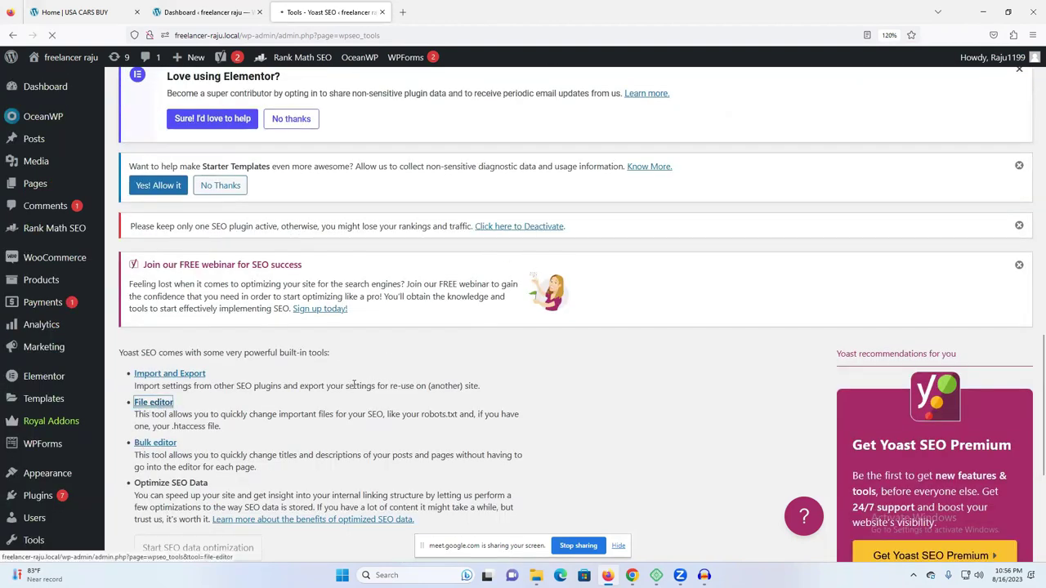
scroll(368, 382, "down", 10)
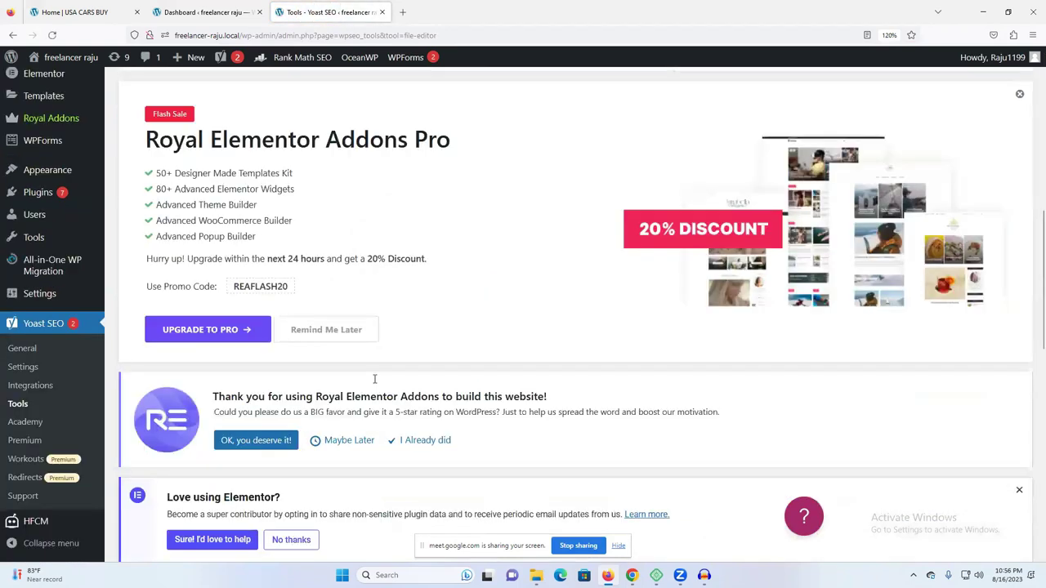
scroll(374, 378, "down", 6)
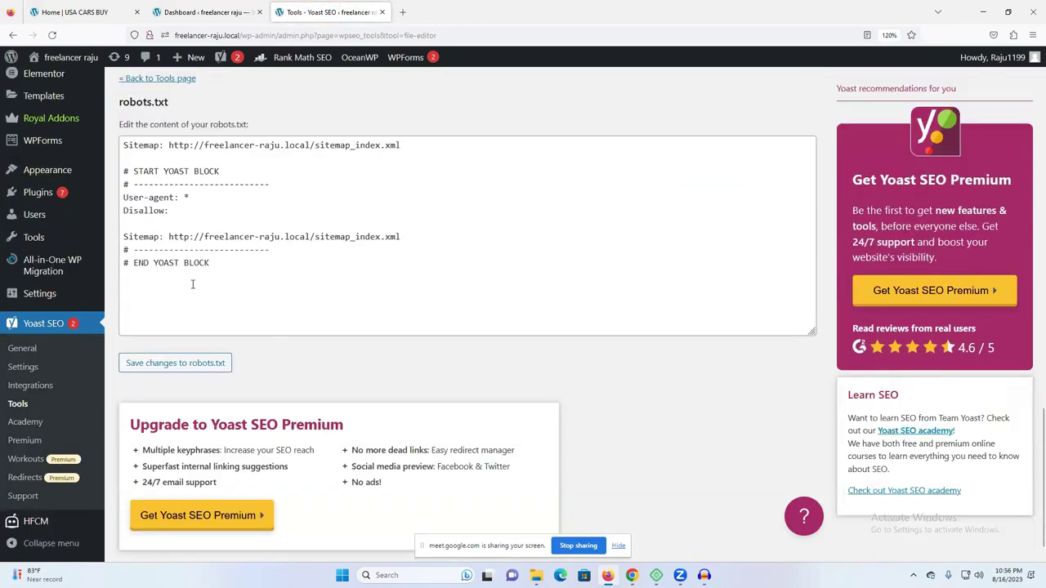
scroll(213, 306, "up", 1)
left_click_drag(234, 331, 122, 211)
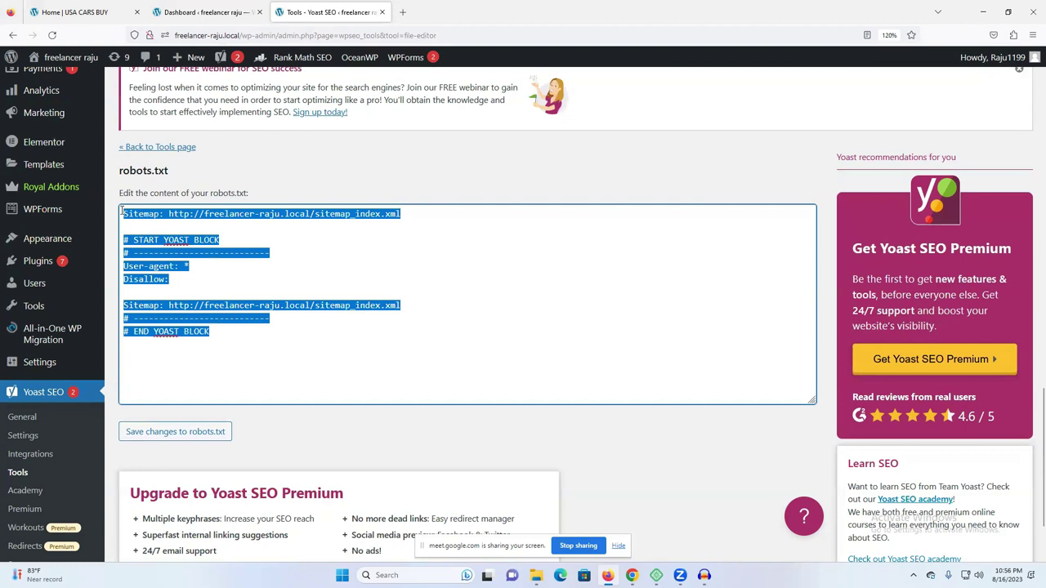
left_click(429, 274)
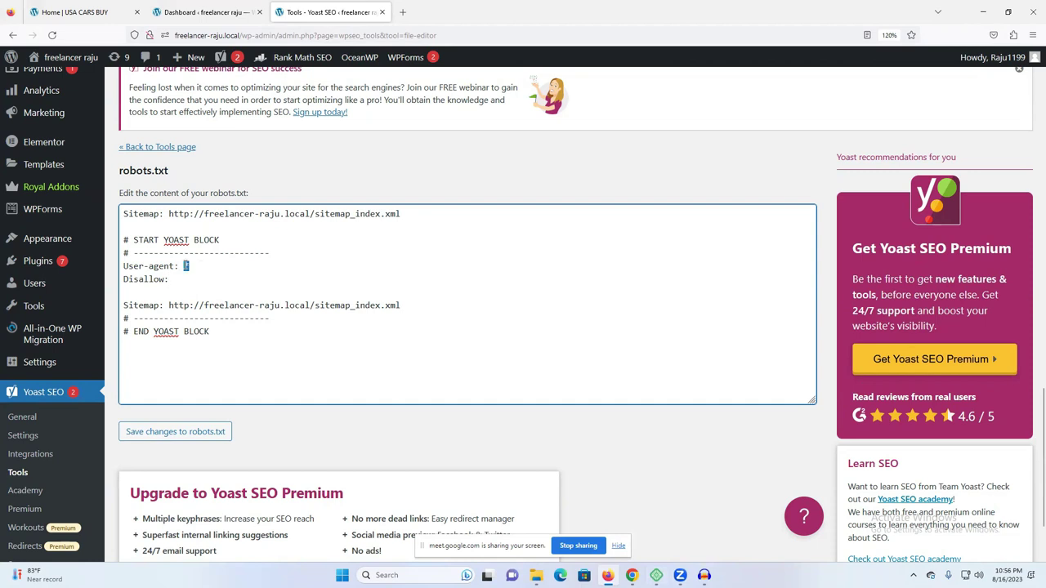
Place the cursor after Disallow: in the editor, open the desktop's Robots text file, and copy "Allow: /" from it
left_click(172, 279)
left_click(1007, 11)
left_click(985, 9)
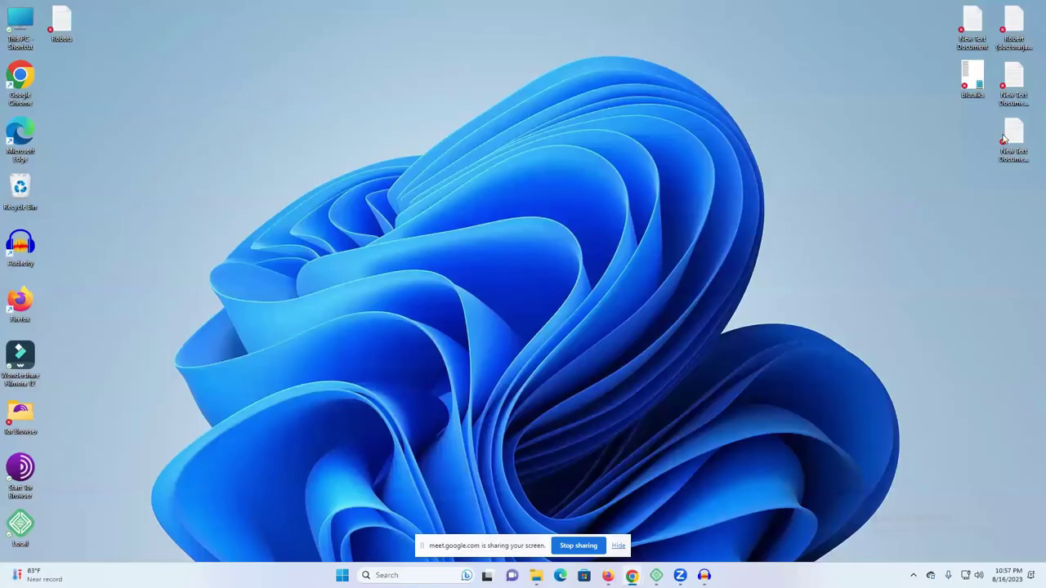
double_click(73, 26)
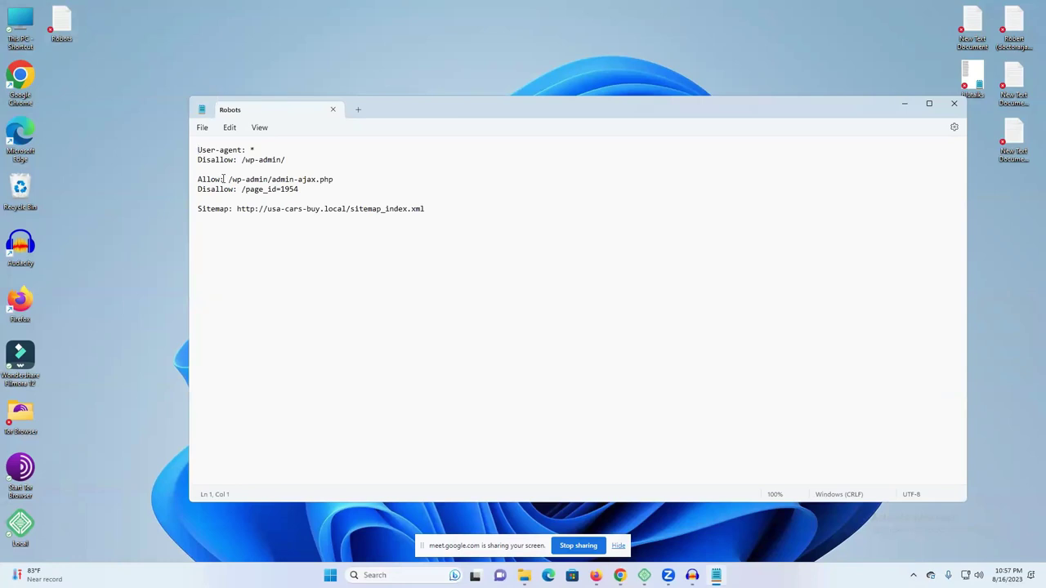
left_click_drag(231, 178, 162, 178)
key("ctrl+c")
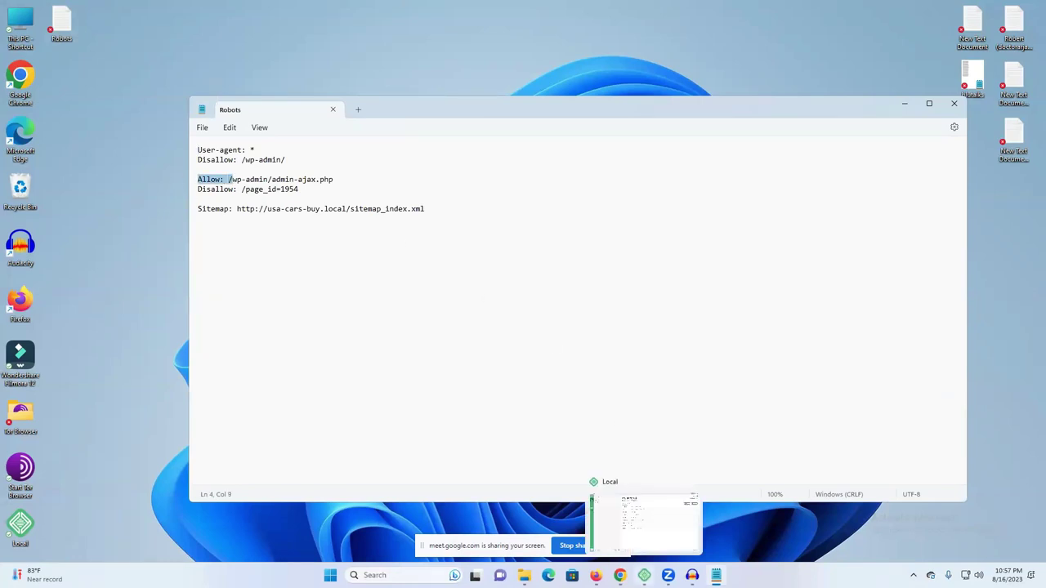
Return to Firefox and paste the copied Allow rule on a new line below Disallow: in Yoast's robots.txt editor
left_click(619, 576)
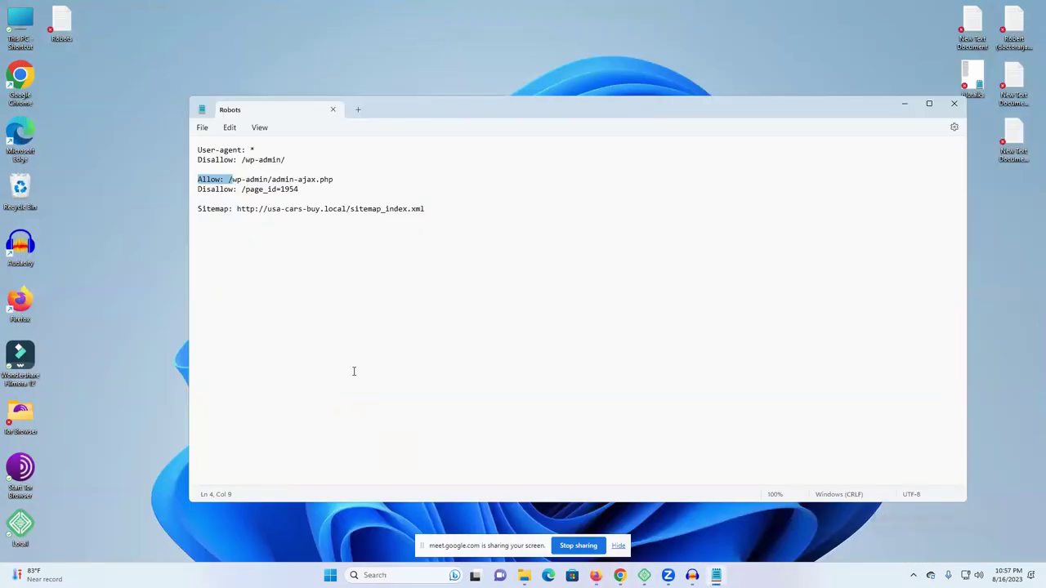
left_click(596, 575)
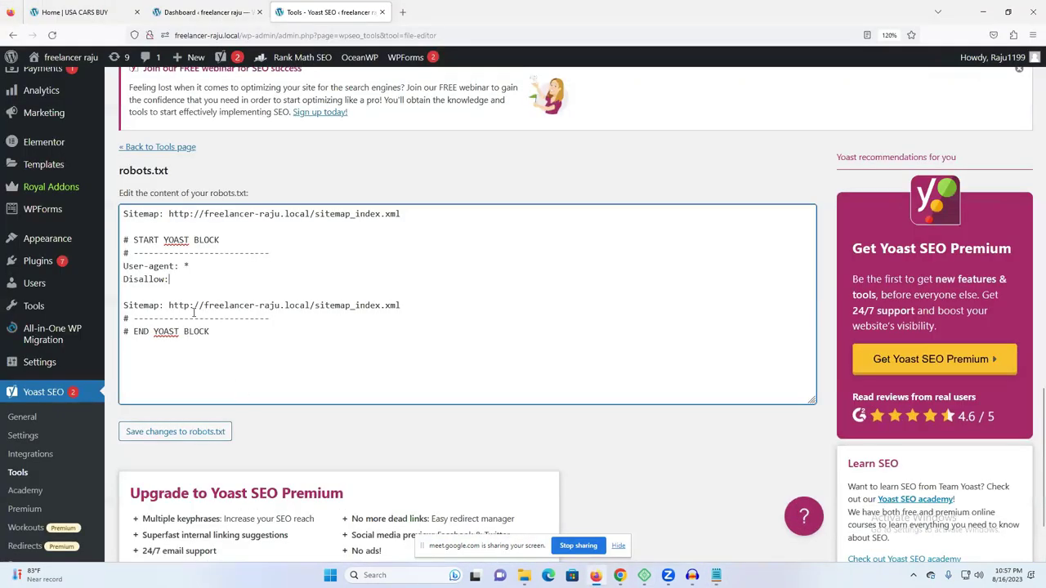
key("Return")
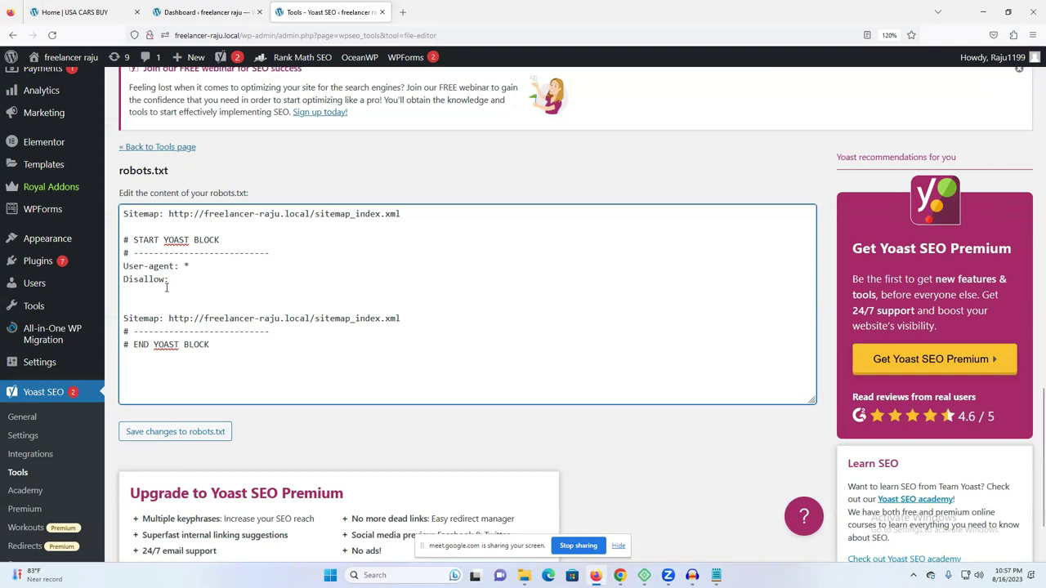
key("ctrl+v")
Leave the robots.txt editor for the site's Plugins page and open the page for adding new plugins
scroll(343, 390, "down", 2)
scroll(590, 444, "up", 10)
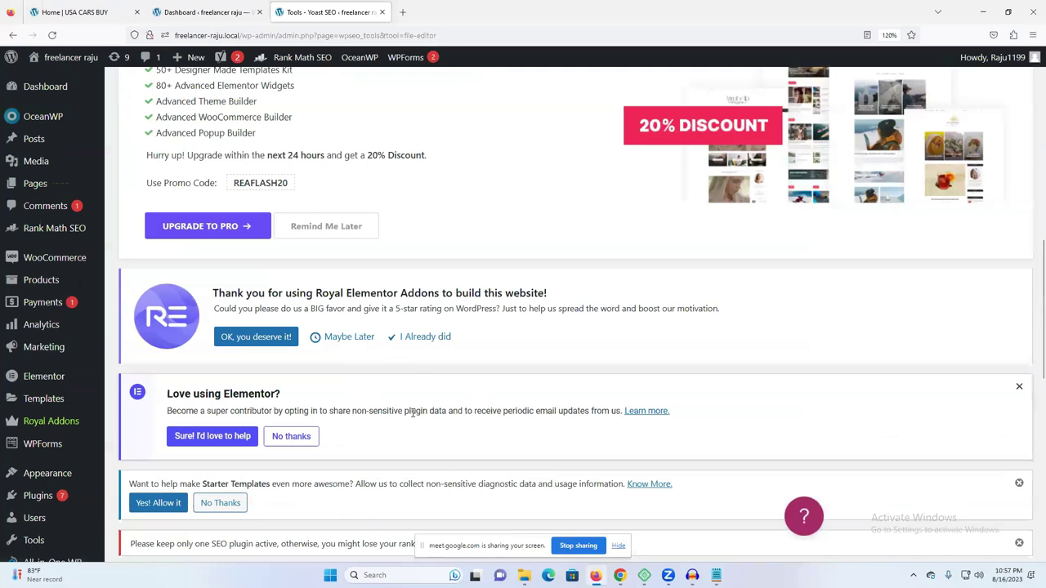
scroll(413, 412, "up", 10)
left_click(206, 12)
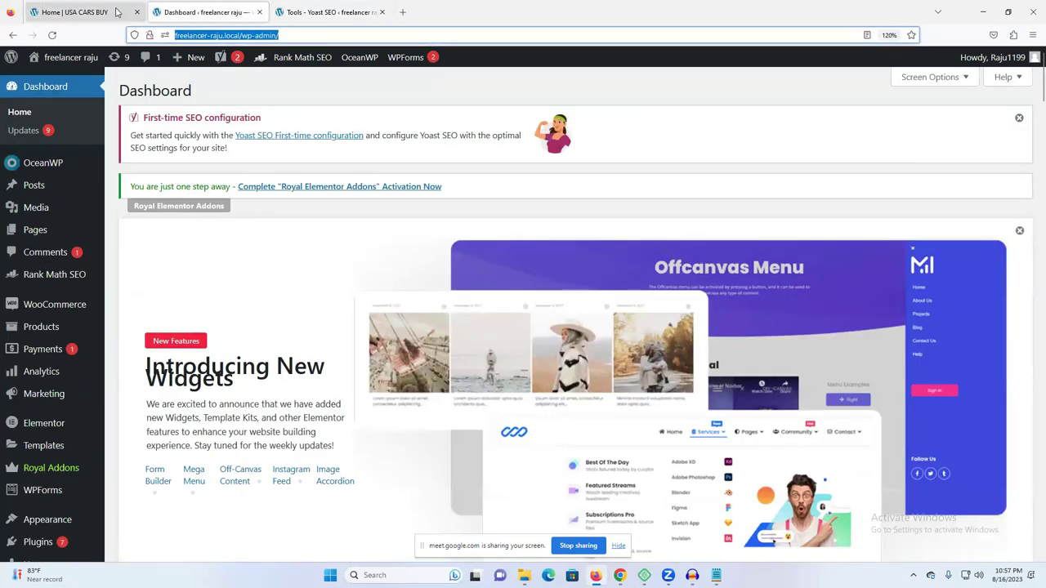
left_click(327, 8)
left_click(33, 498)
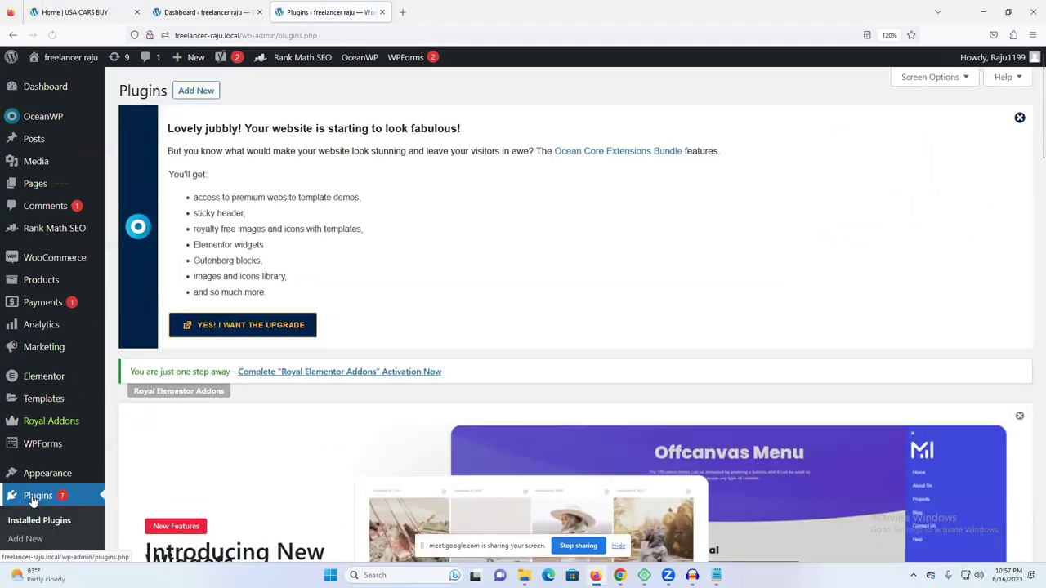
scroll(384, 454, "down", 4)
scroll(375, 409, "up", 5)
left_click(205, 91)
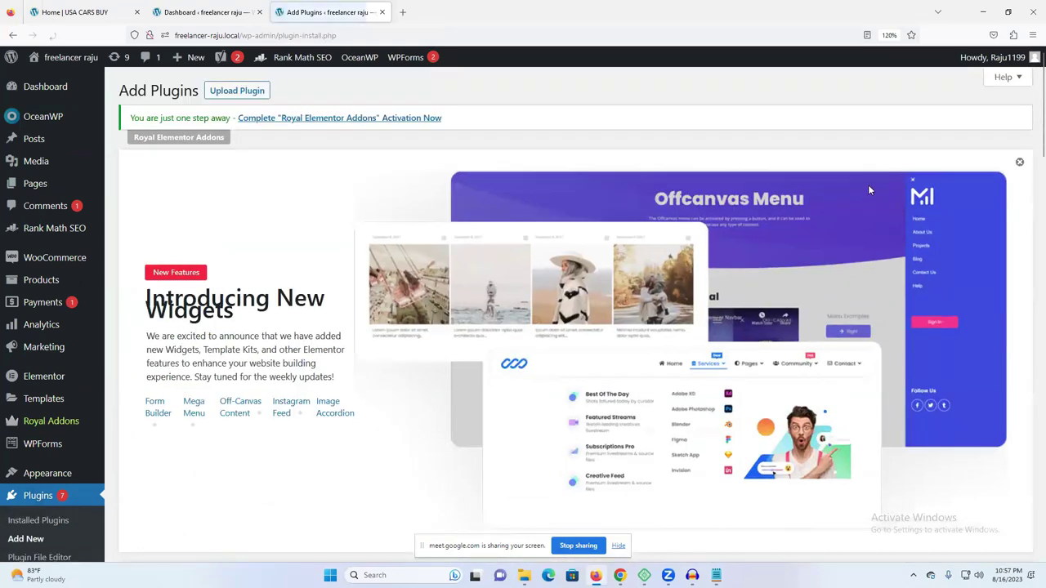
Search the plugin directory for "all in seo" and start installing the All in One SEO plugin
scroll(363, 246, "down", 3)
scroll(861, 289, "down", 9)
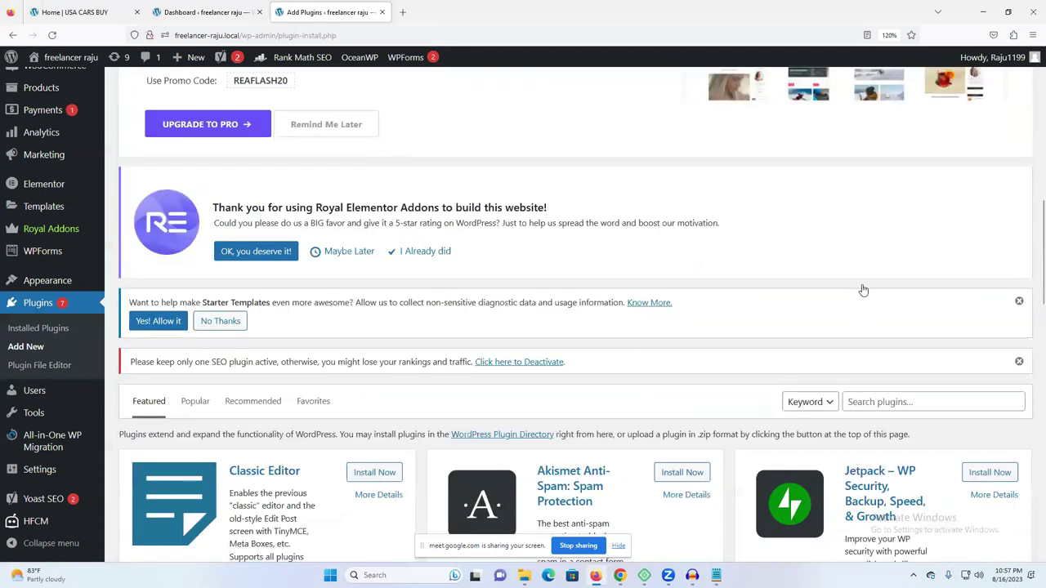
left_click(872, 195)
type("a")
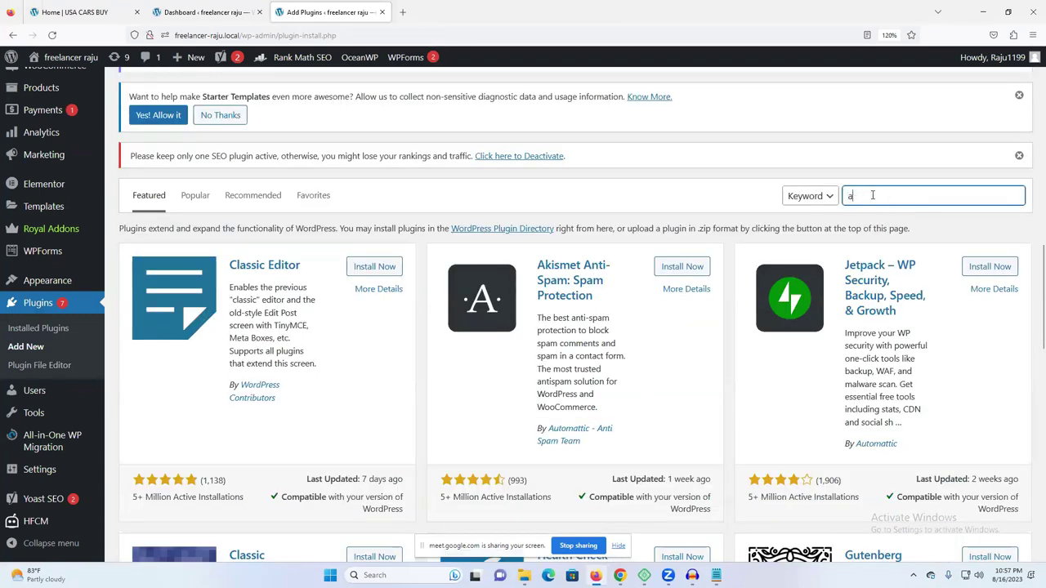
type("ll in seo")
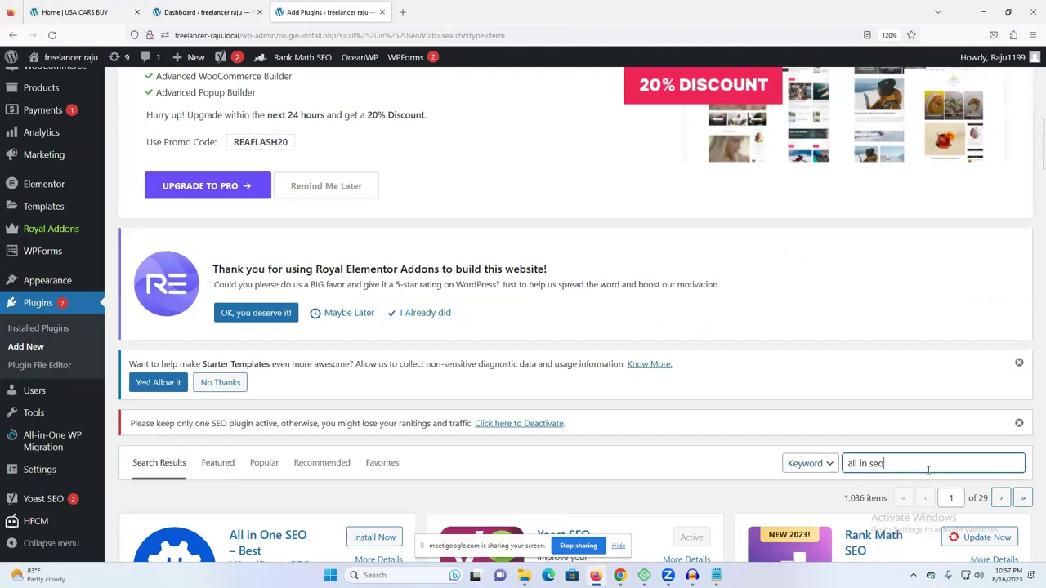
scroll(335, 362, "down", 4)
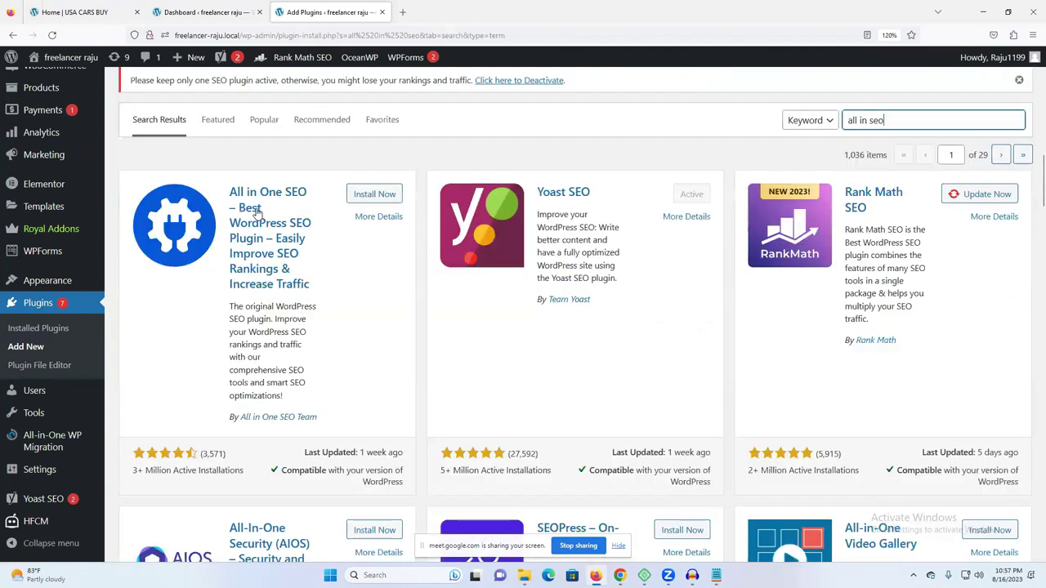
left_click(362, 199)
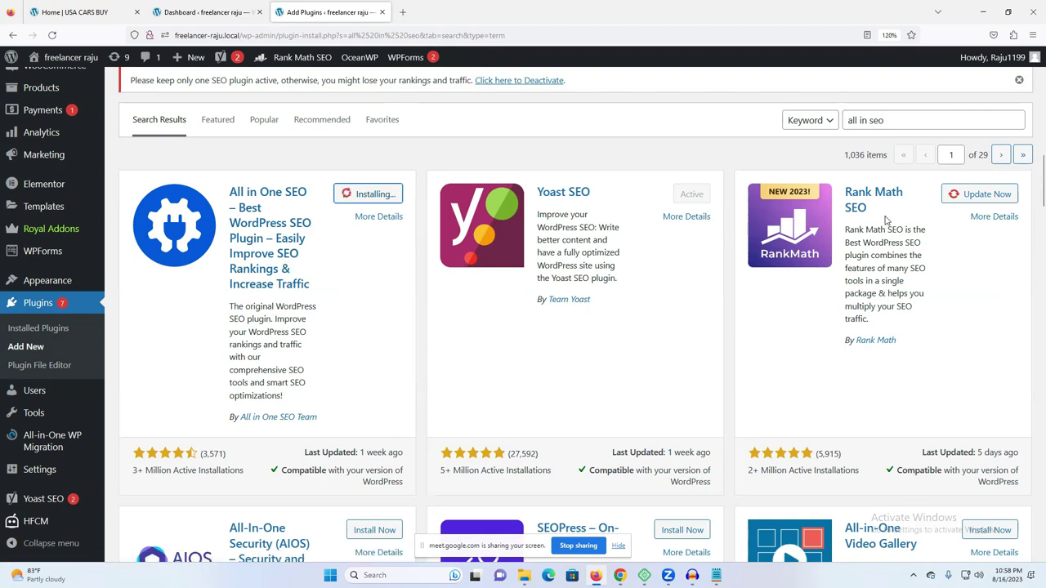
Switch to the USA CARS BUY site's dashboard, open Rank Math SEO's Status & Tools page, and look through its version control options
left_click(74, 10)
left_click(69, 59)
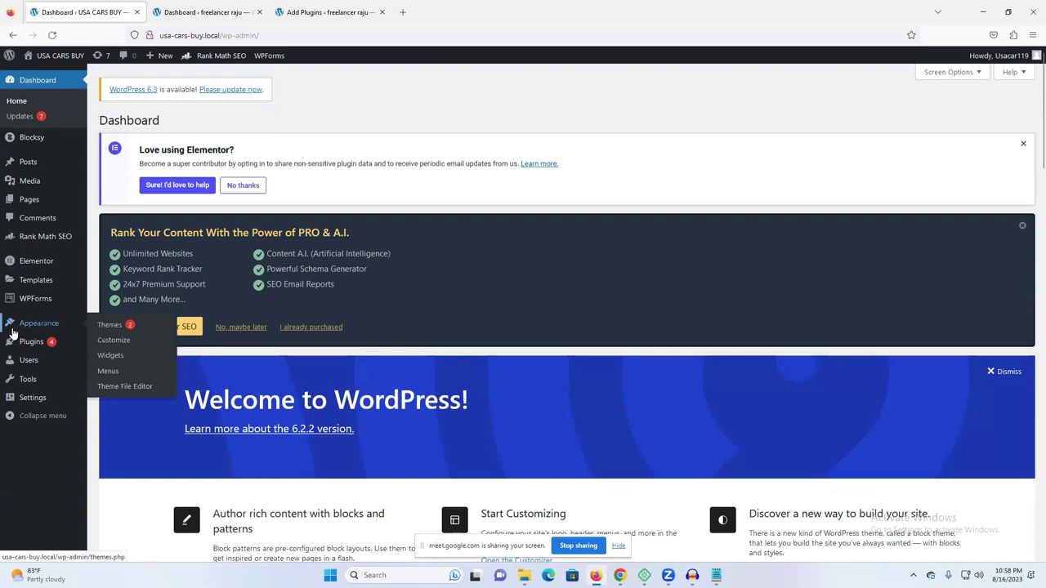
mouse_move(16, 344)
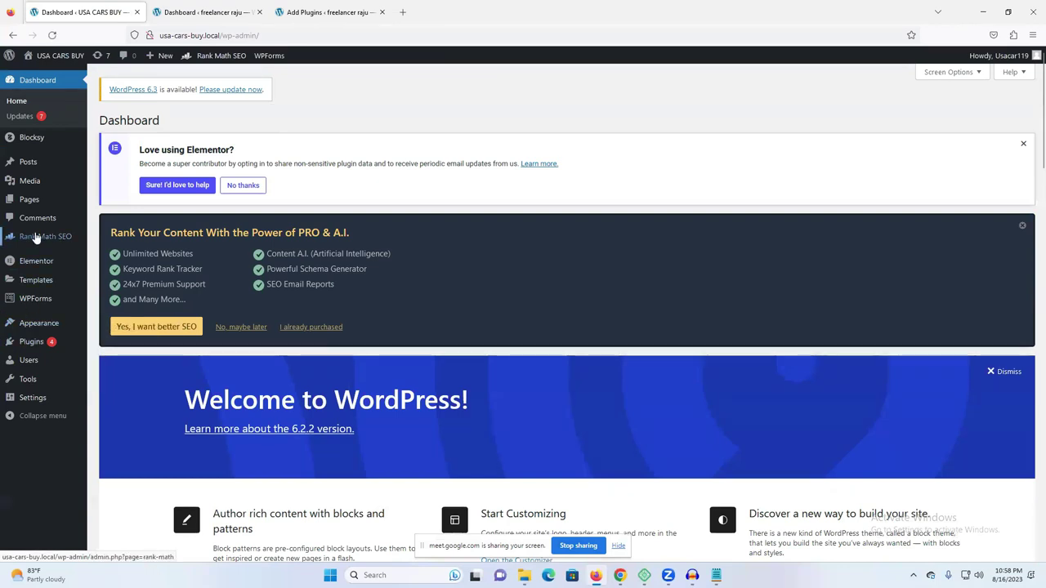
mouse_move(35, 238)
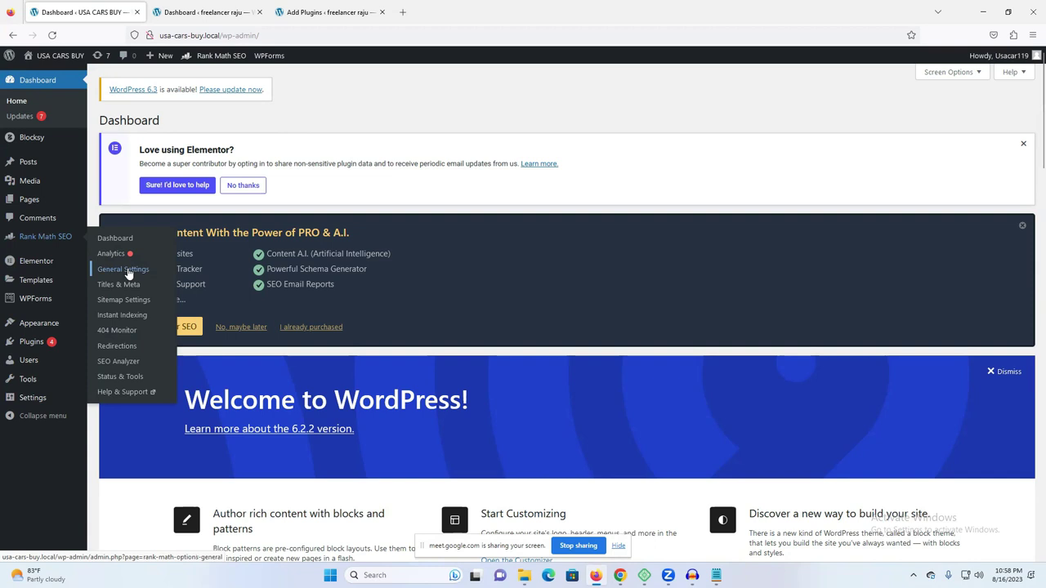
left_click(147, 378)
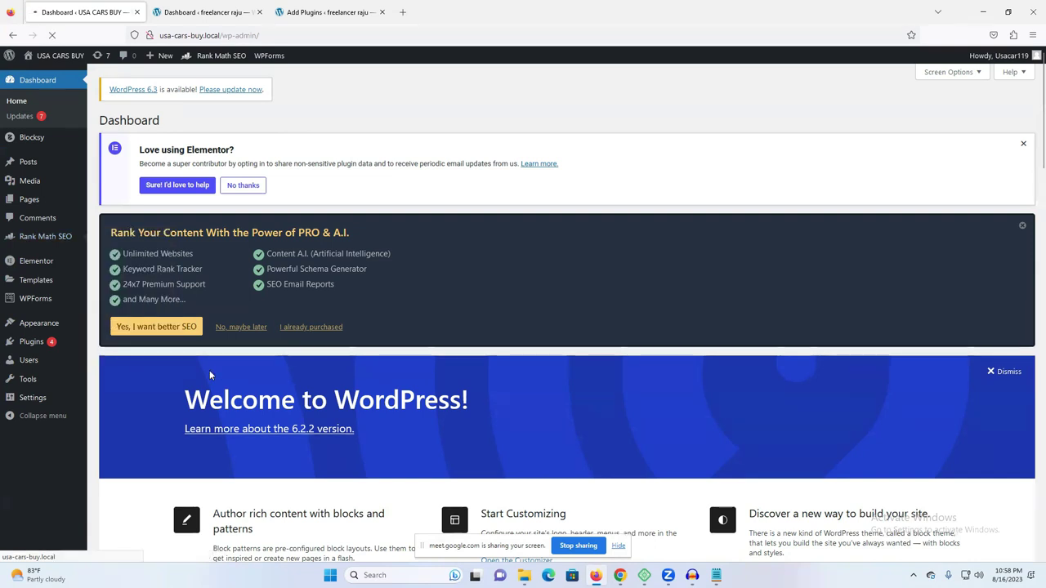
scroll(250, 324, "down", 1)
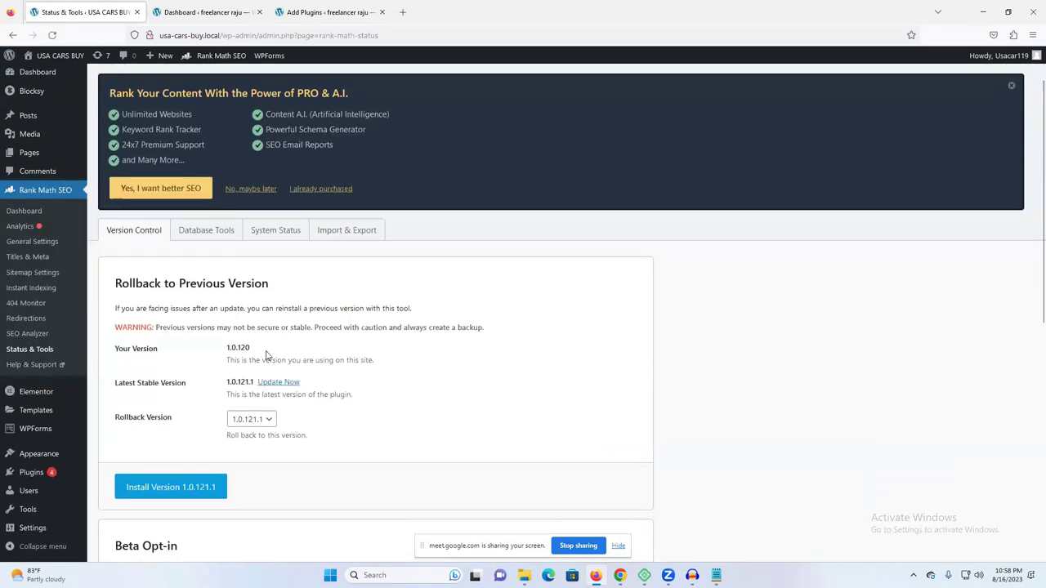
scroll(311, 403, "down", 5)
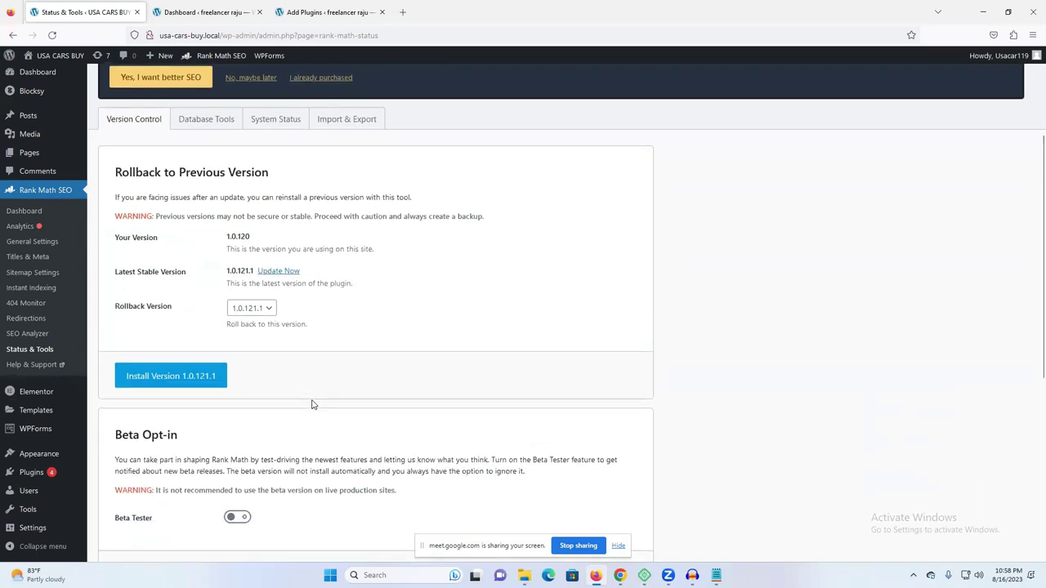
Look through Rank Math's remaining version control options and its database tools, and open the system status information
scroll(306, 403, "down", 1)
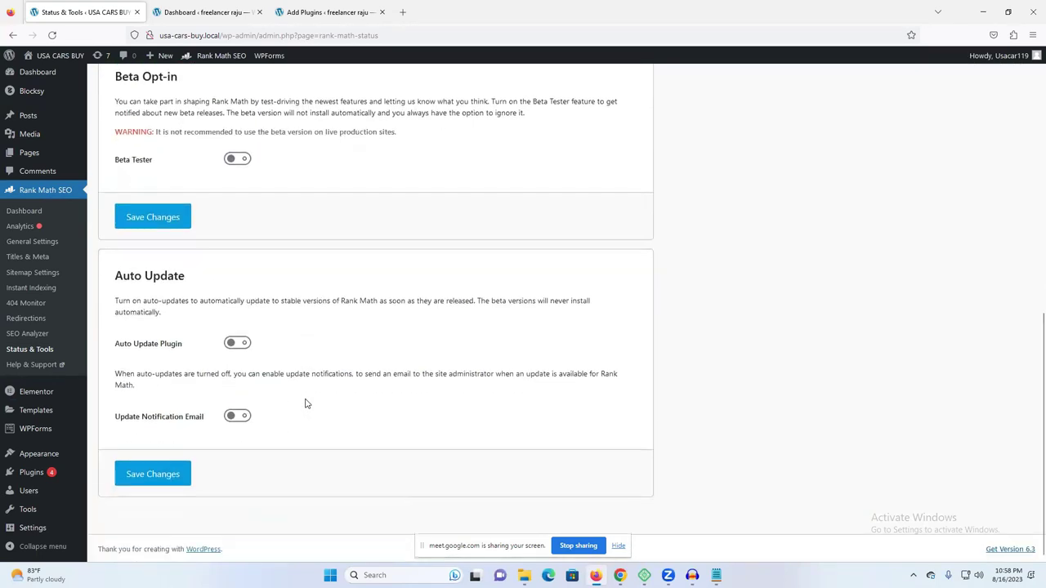
scroll(250, 408, "up", 6)
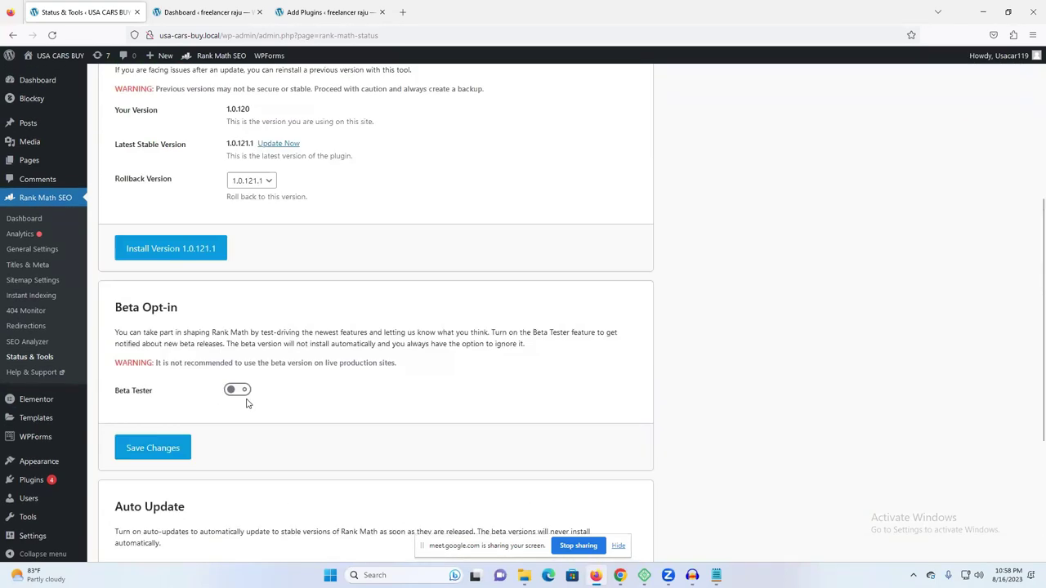
scroll(242, 325, "up", 2)
left_click(224, 263)
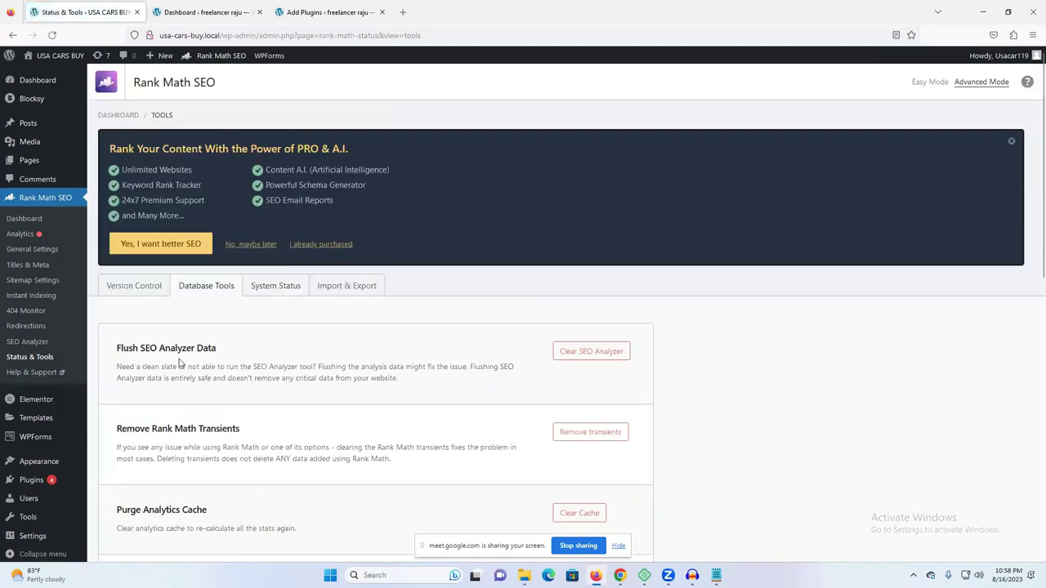
scroll(190, 364, "down", 1)
scroll(193, 362, "down", 4)
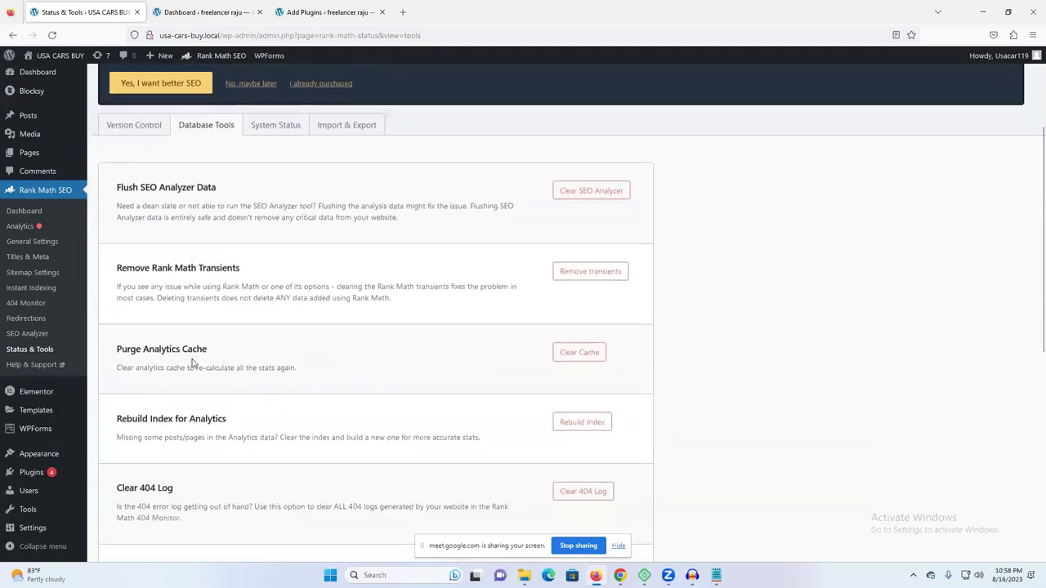
scroll(192, 363, "down", 4)
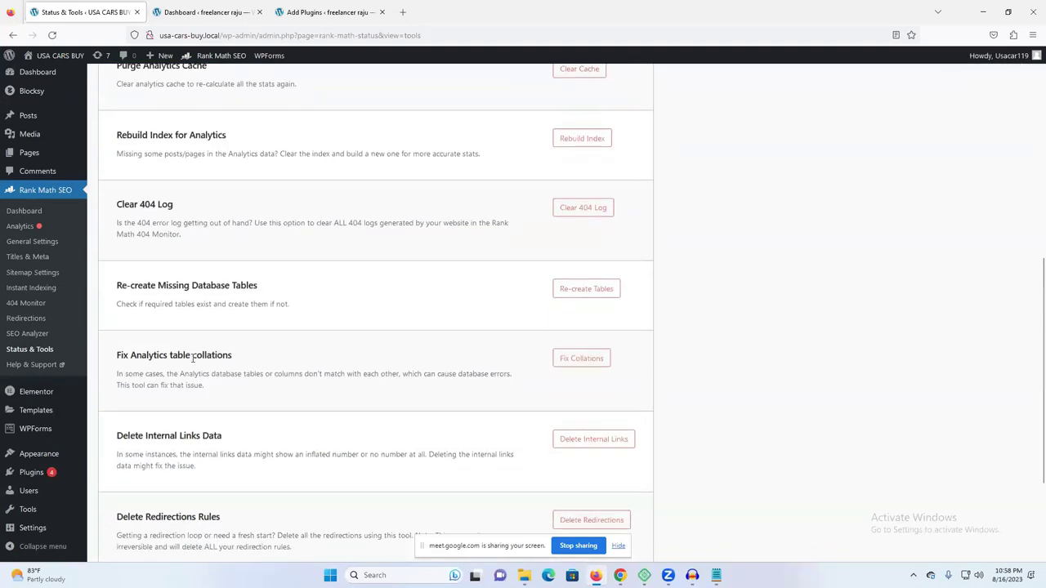
scroll(193, 360, "up", 9)
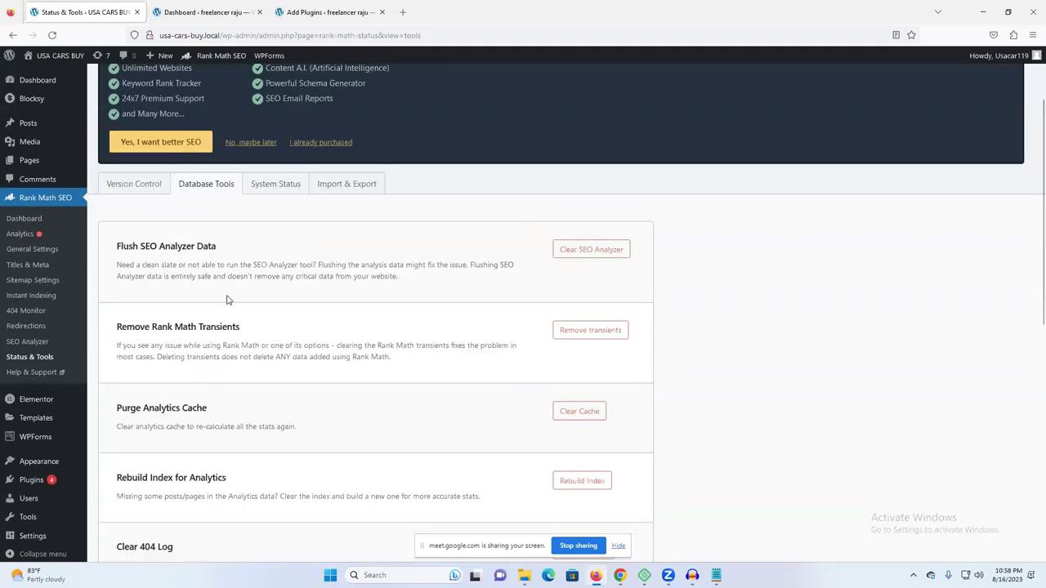
left_click(378, 301)
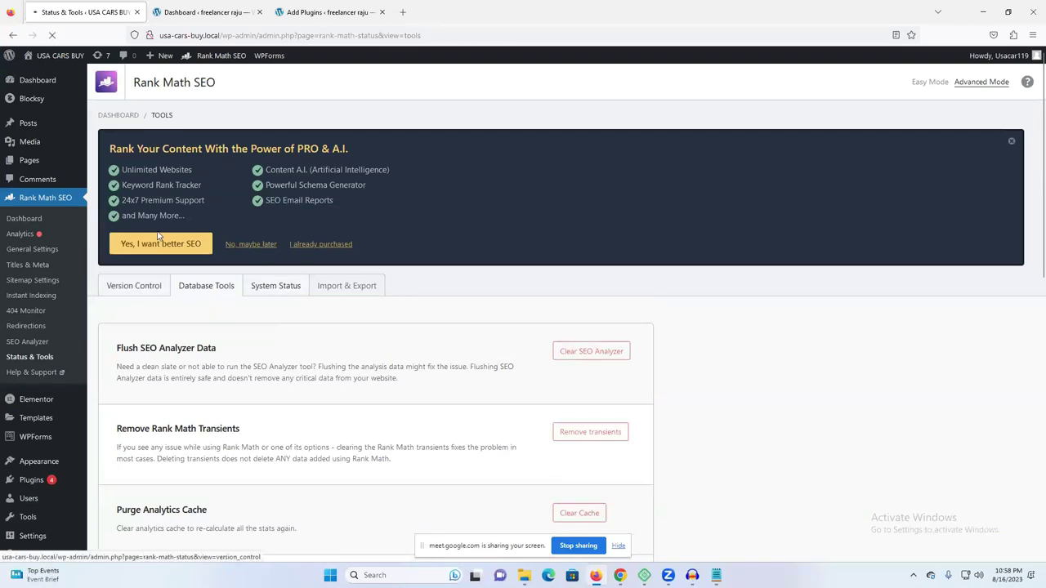
Return to the freelancer raju site's plugin search results and activate the All in One SEO plugin
left_click(314, 10)
left_click(390, 194)
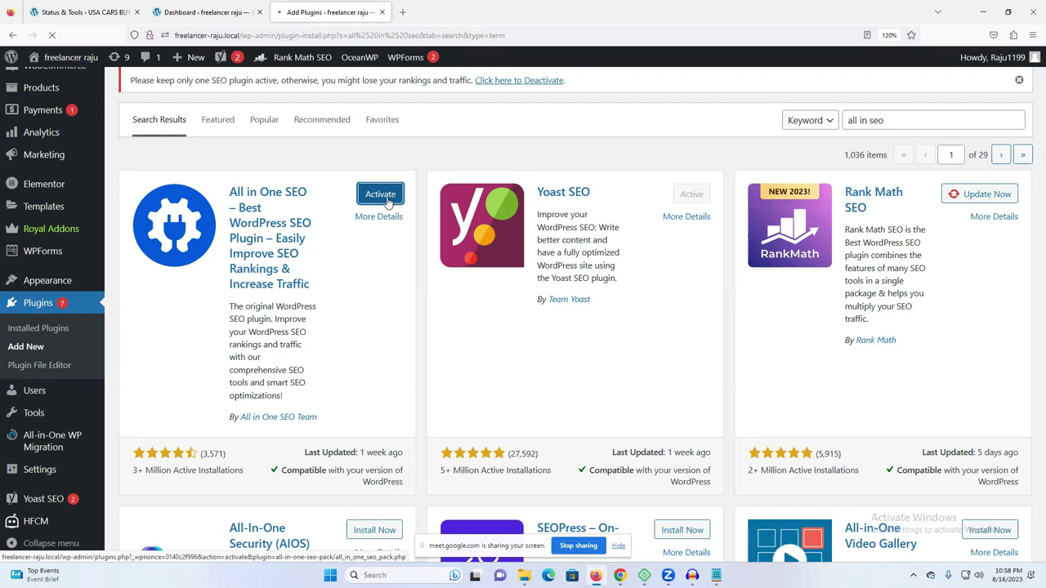
left_click(190, 12)
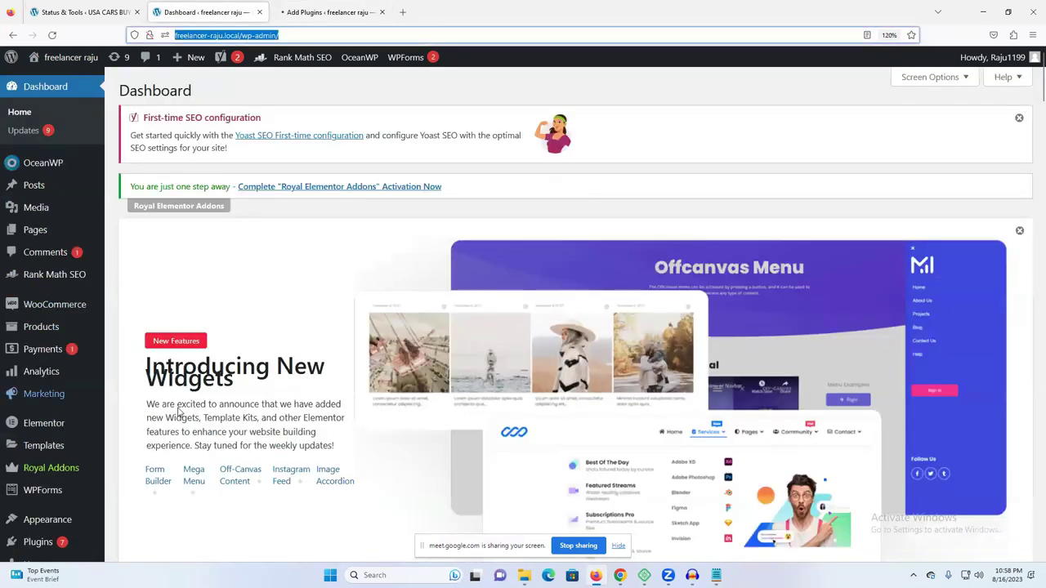
scroll(96, 496, "down", 5)
left_click(327, 12)
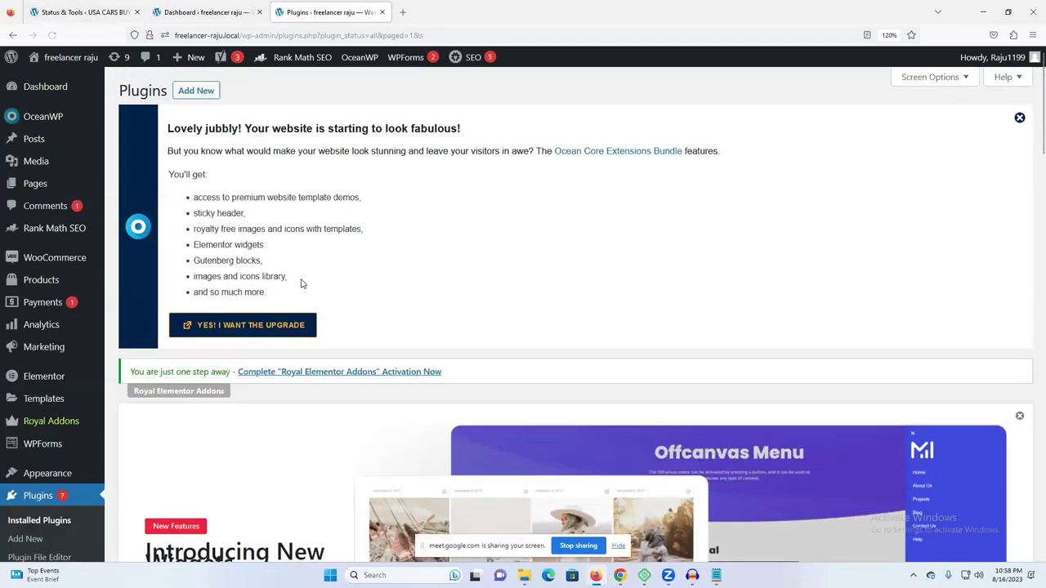
Find All in One SEO in the admin menu and open its Tools page with the robots.txt editor
scroll(290, 318, "down", 5)
scroll(290, 318, "down", 8)
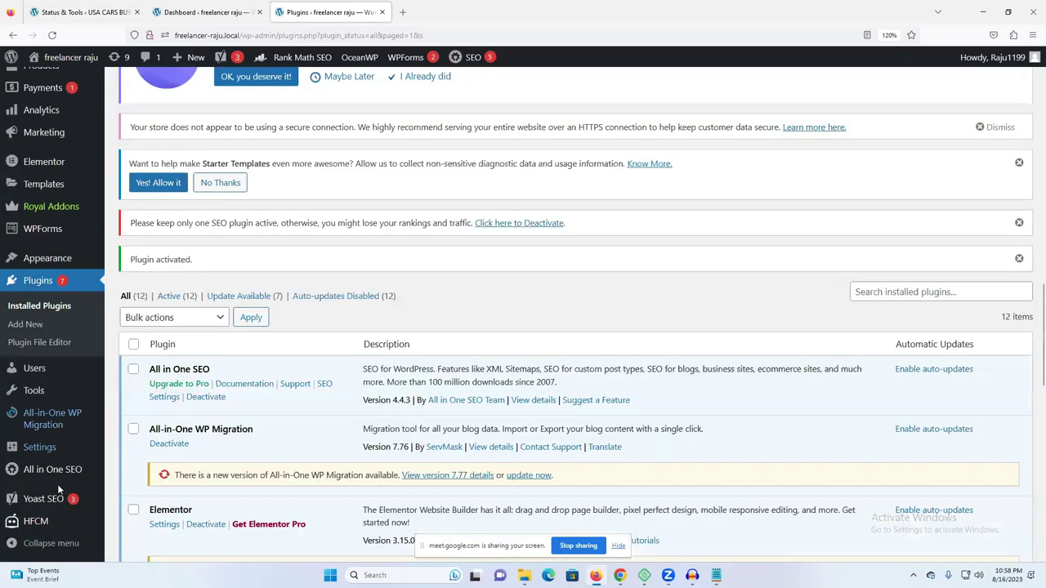
mouse_move(46, 479)
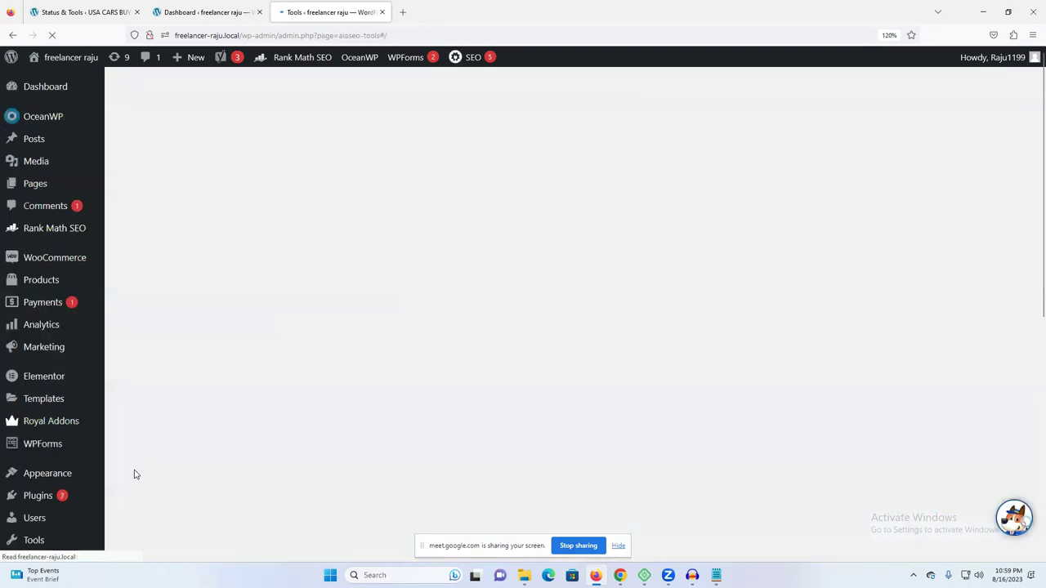
Examine the User-agent, Disallow, Allow and Sitemap lines in All in One SEO's custom robots.txt preview
scroll(460, 364, "down", 3)
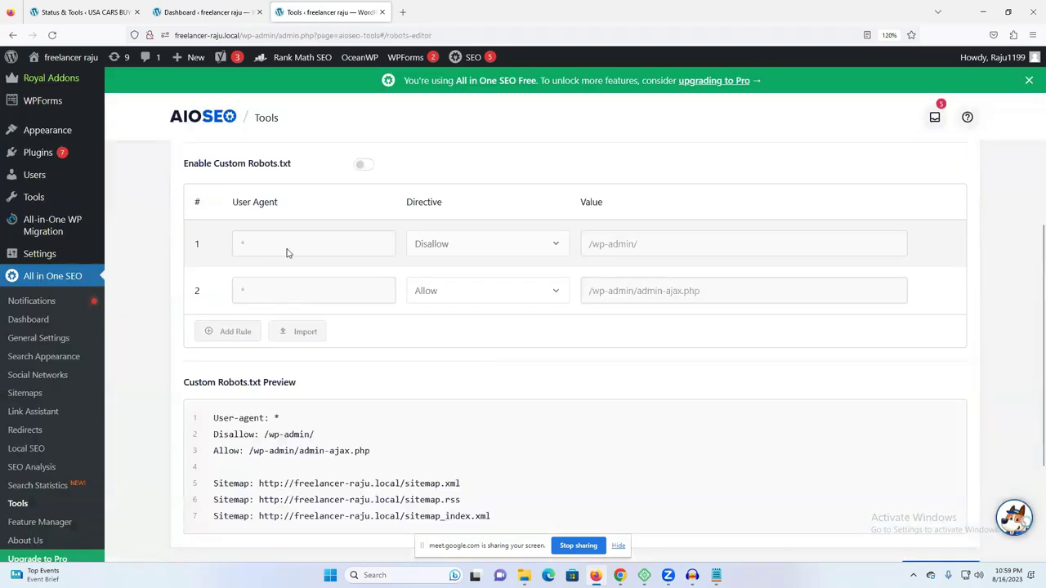
scroll(367, 472, "down", 2)
left_click_drag(493, 380, 263, 356)
left_click(318, 358)
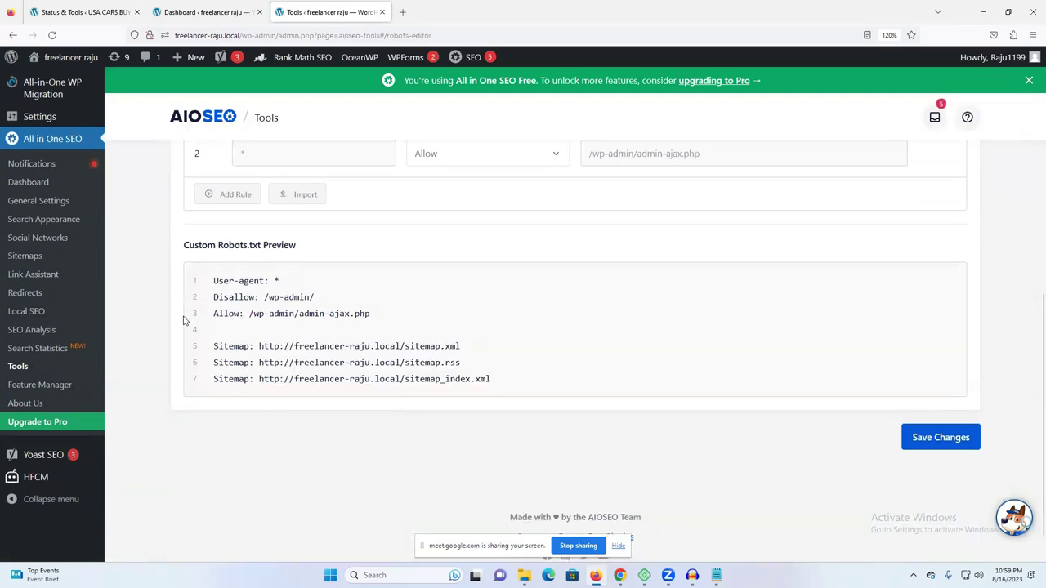
mouse_move(213, 280)
left_mouse_down()
mouse_move(230, 301)
mouse_move(504, 396)
mouse_move(498, 374)
mouse_move(380, 352)
mouse_move(218, 296)
left_mouse_up()
double_click(240, 350)
left_click(234, 359)
double_click(236, 365)
left_click_drag(509, 387, 209, 348)
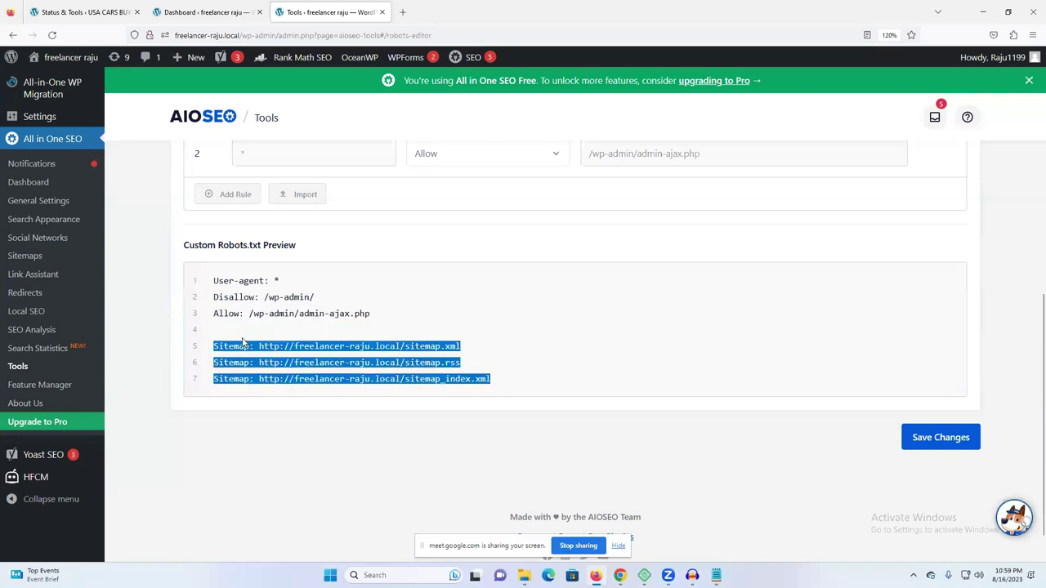
left_click(230, 344)
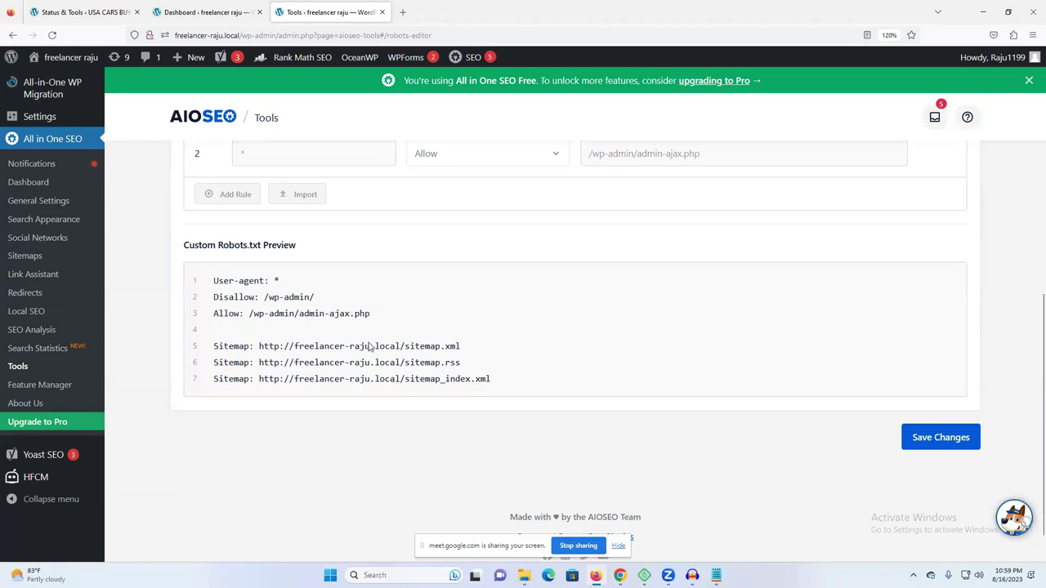
triple_click(302, 314)
Look over All in One SEO's robots.txt editor and dismiss the notice about the physical robots.txt file
scroll(306, 311, "up", 5)
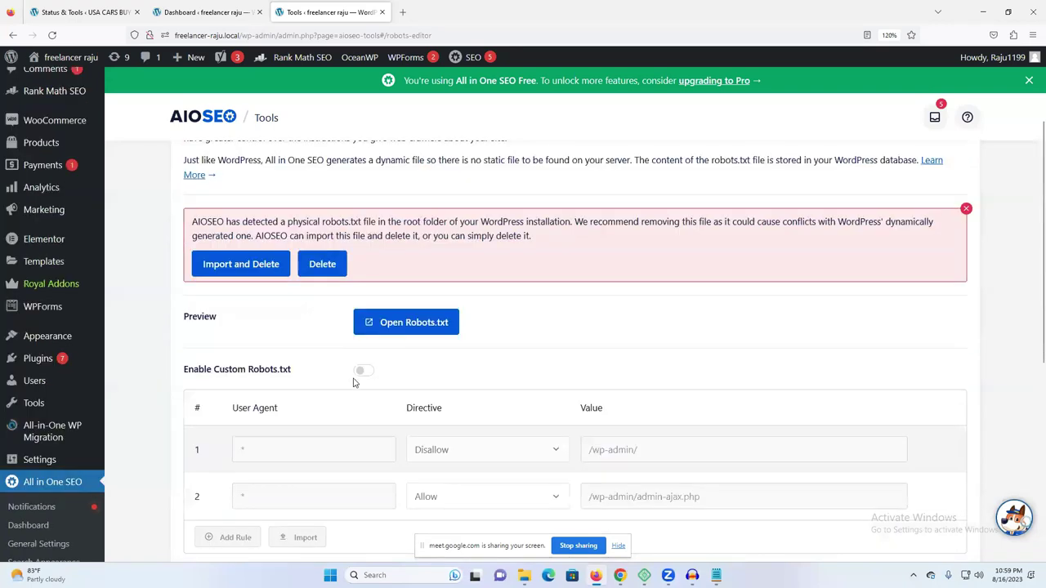
scroll(360, 377, "up", 3)
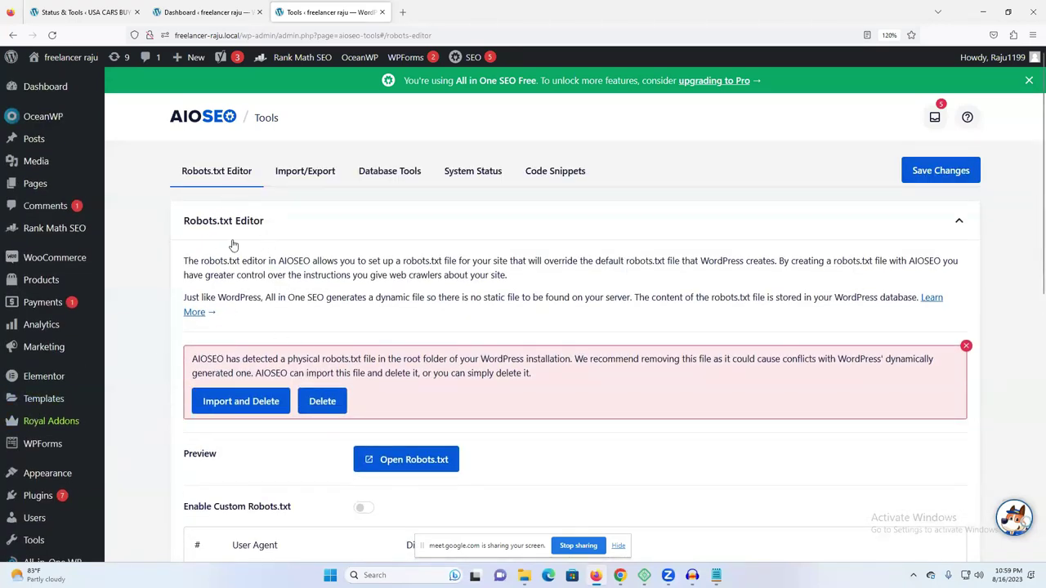
scroll(479, 270, "down", 4)
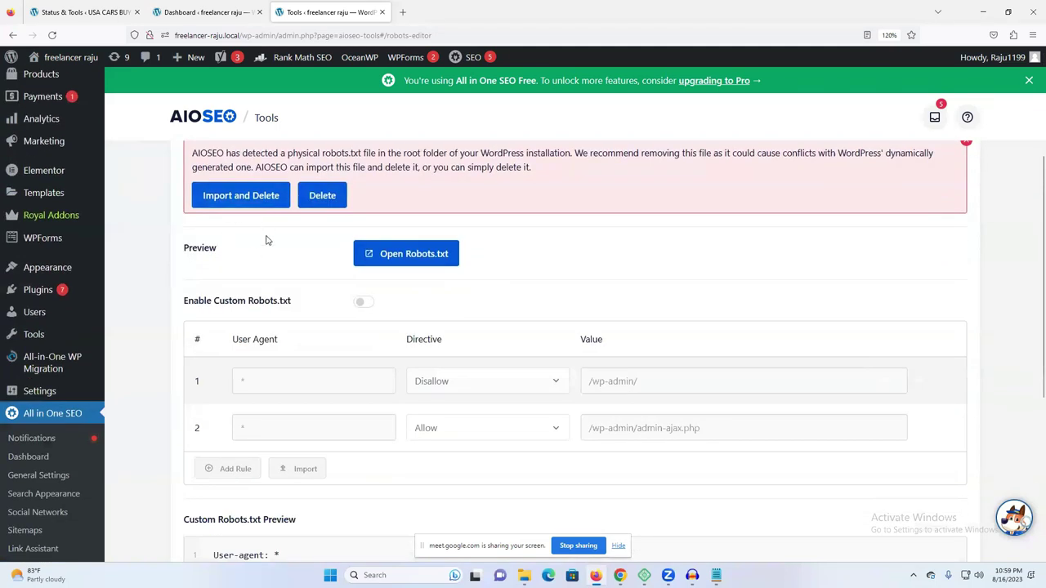
scroll(381, 404, "down", 5)
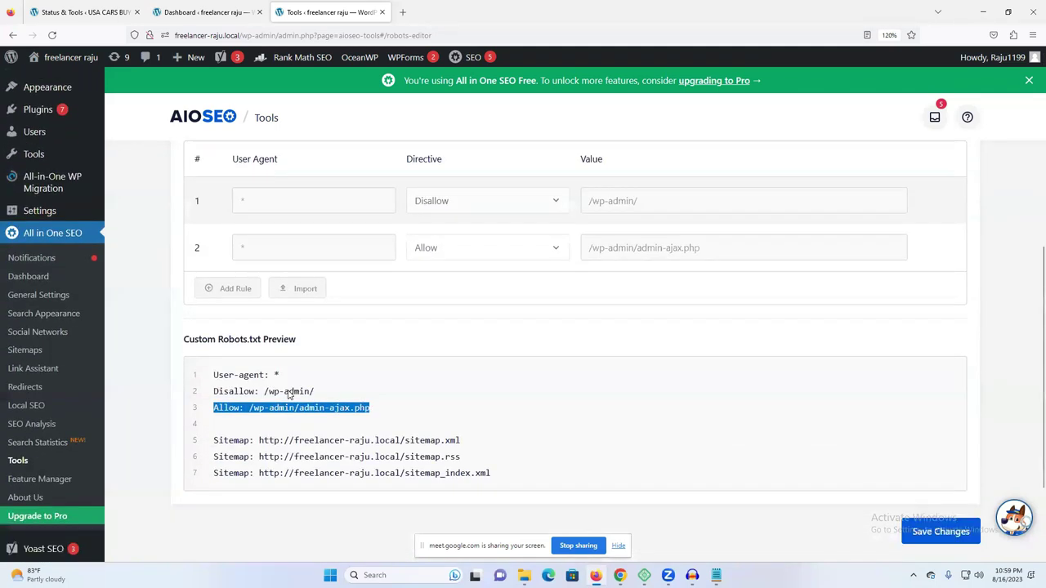
scroll(637, 362, "up", 3)
scroll(273, 377, "up", 4)
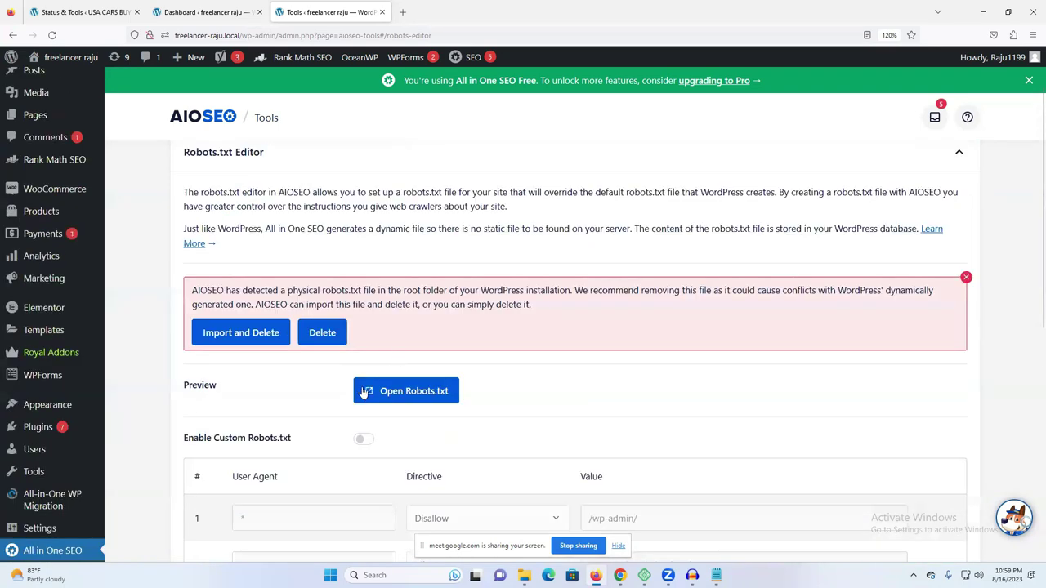
left_click(965, 278)
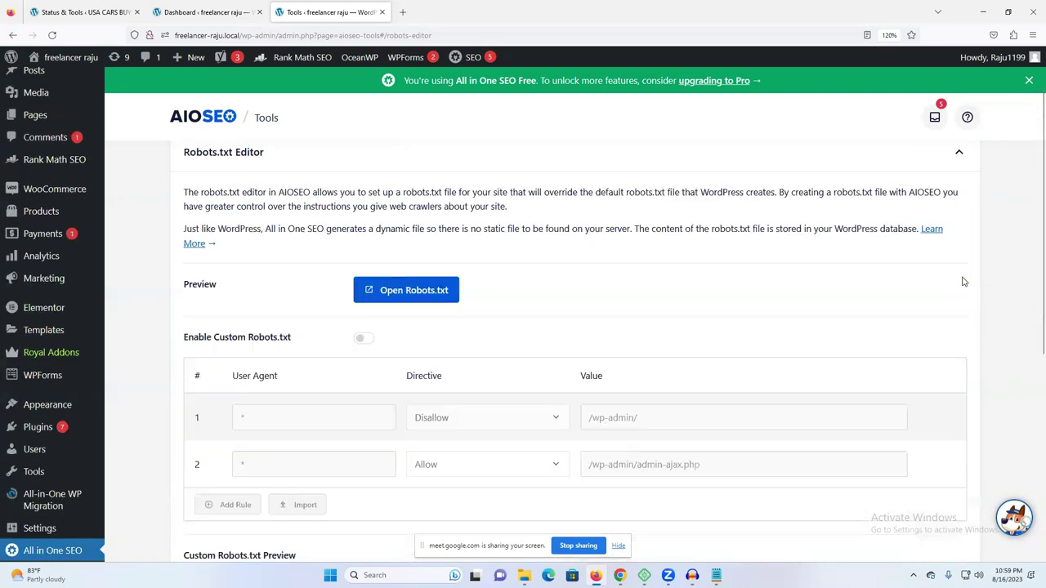
Open the site's live robots.txt from the editor, review its whole content and close it
left_click(419, 298)
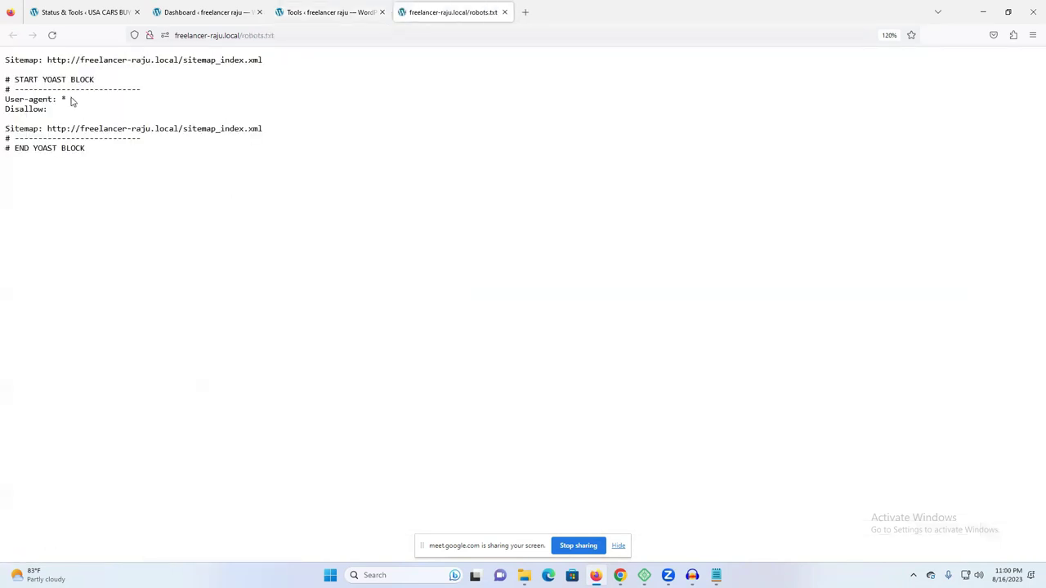
left_click_drag(6, 63, 166, 177)
left_click(166, 177)
left_click(505, 12)
Return to the USA CARS BUY site, open Rank Math's General Settings and look through the link options
left_click(82, 12)
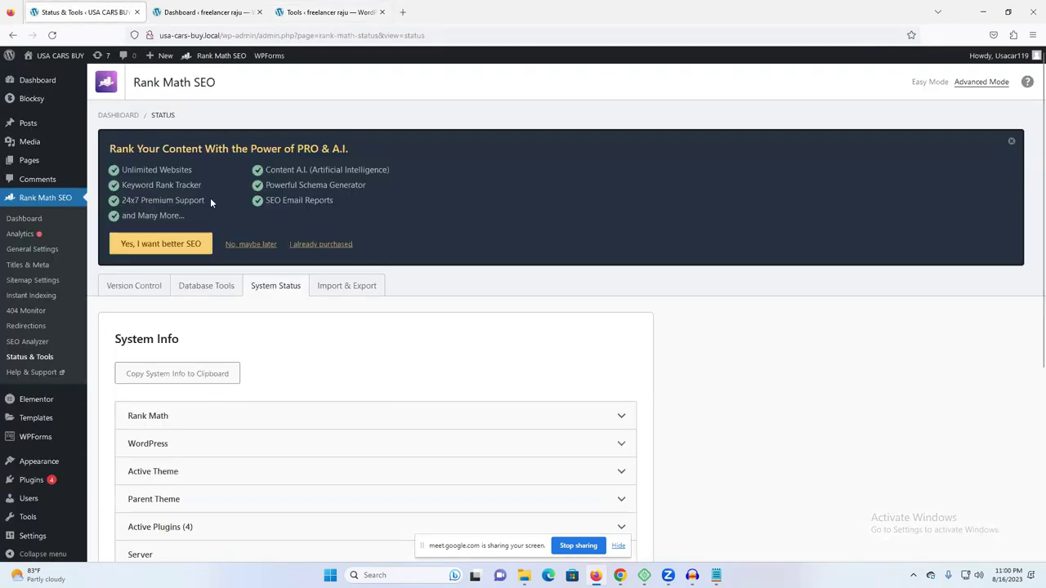
scroll(421, 297, "down", 3)
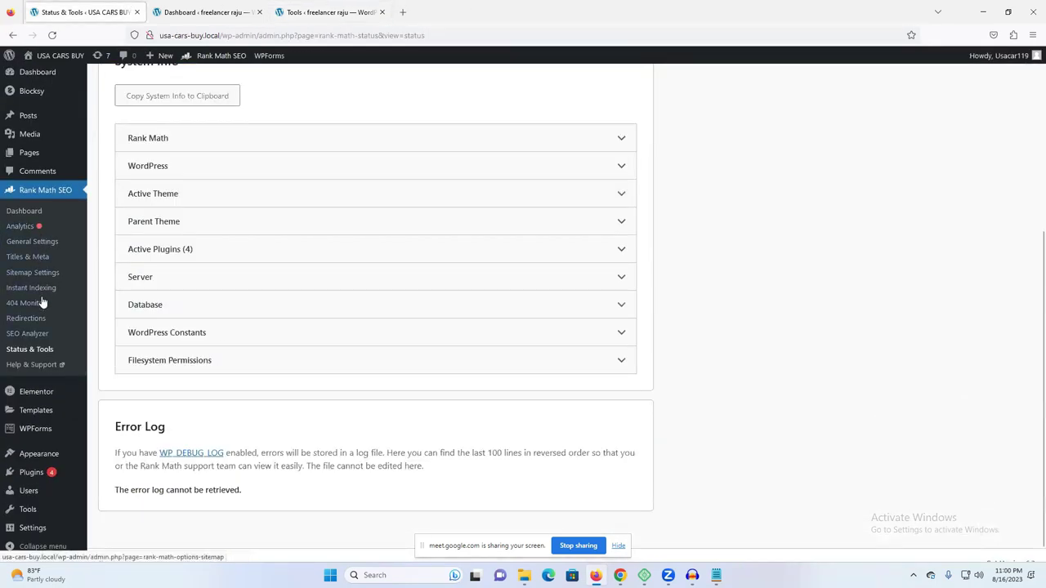
left_click(36, 242)
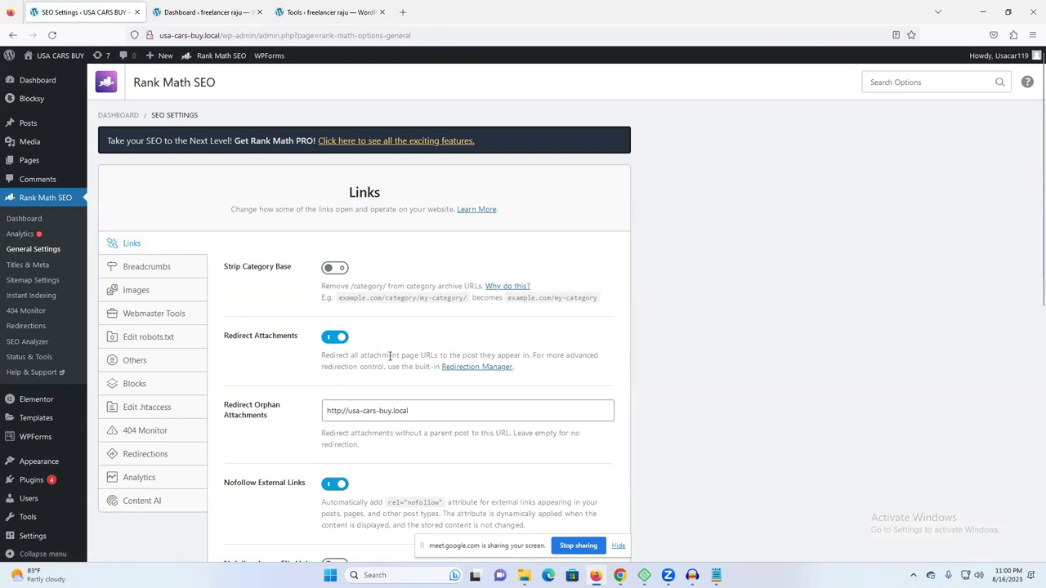
scroll(375, 343, "down", 5)
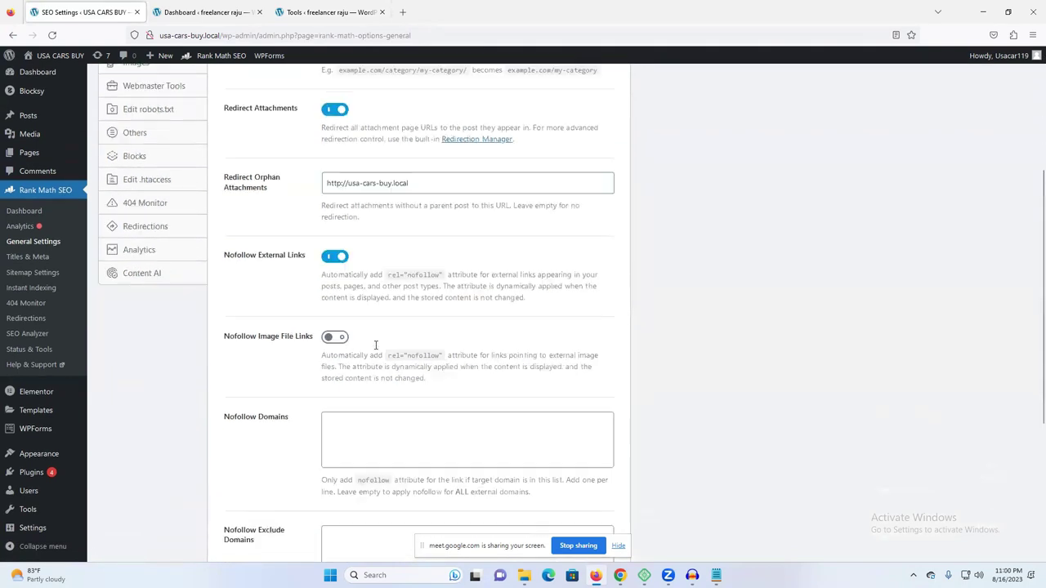
scroll(375, 350, "down", 2)
scroll(375, 349, "up", 5)
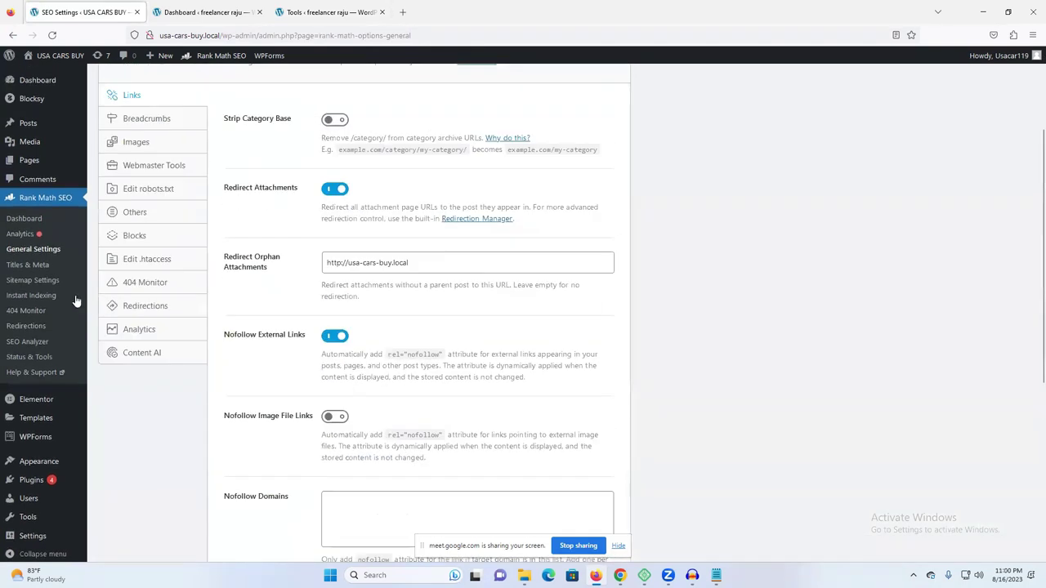
Open Rank Math's Sitemap Settings and look through the general, Posts, Pages, Attachments and Landing Pages options
left_click(37, 280)
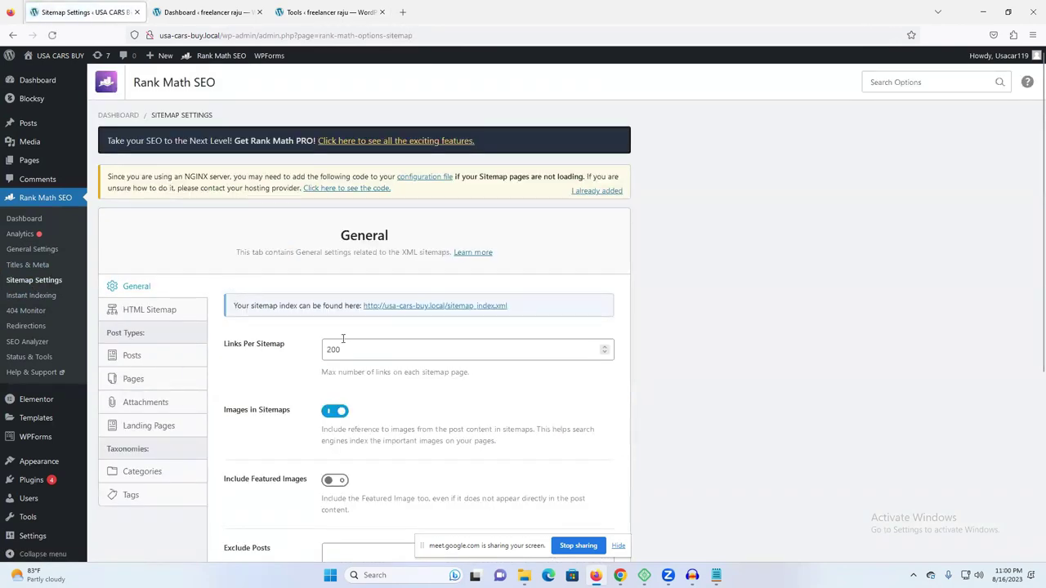
scroll(393, 360, "down", 4)
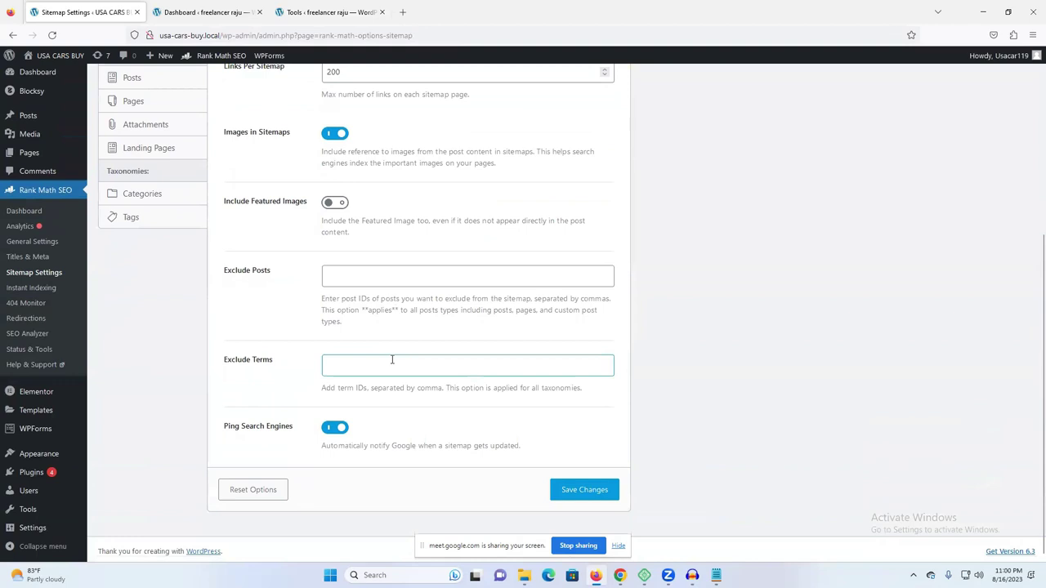
scroll(152, 362, "up", 3)
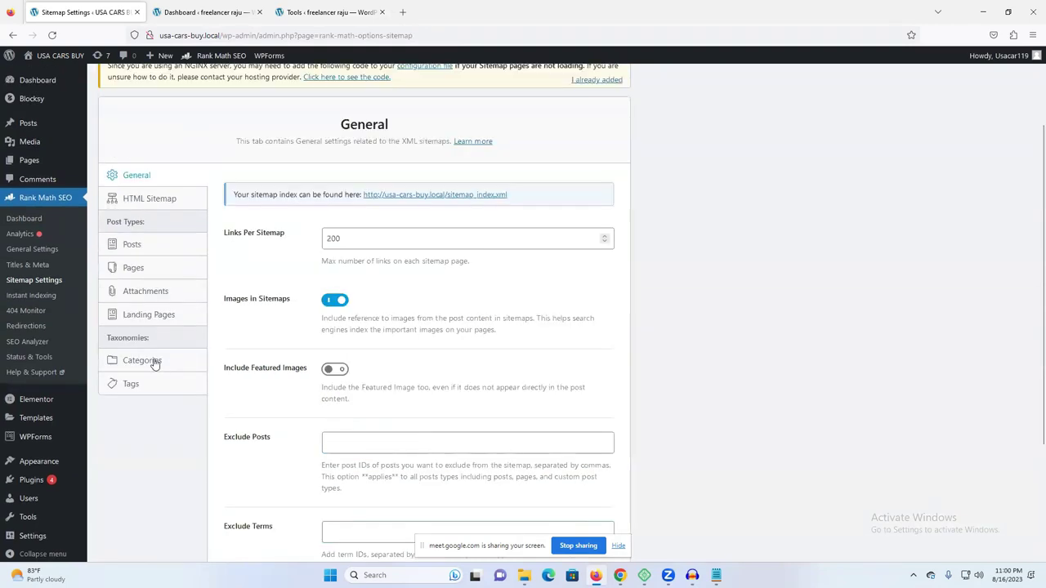
left_click(155, 245)
left_click(135, 289)
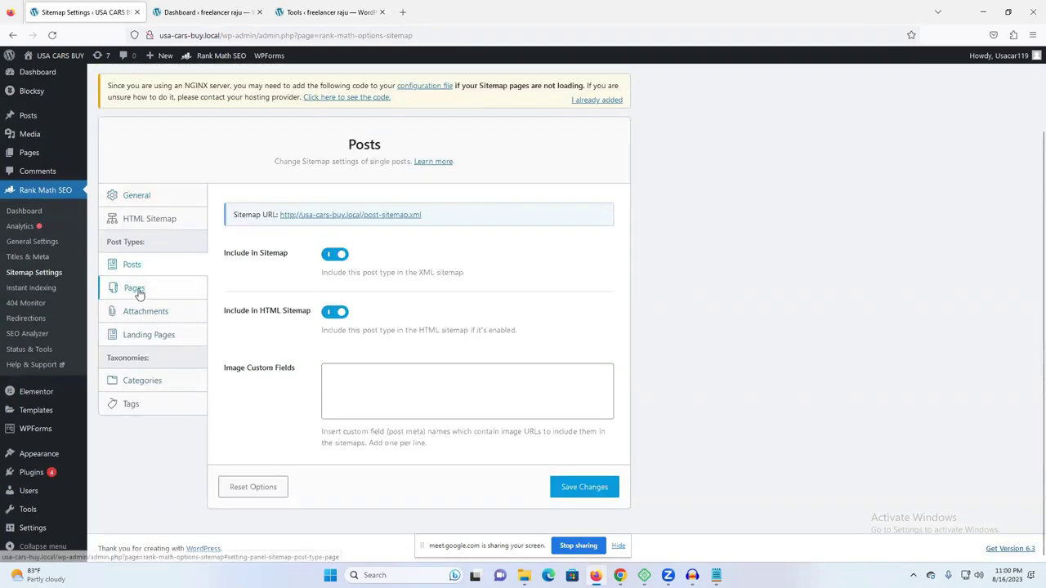
left_click(145, 319)
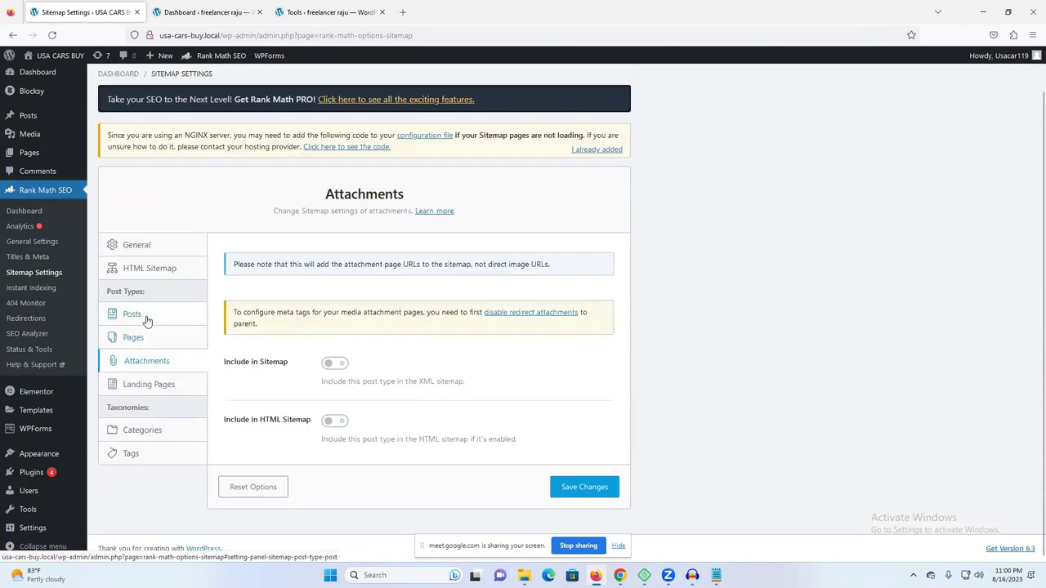
left_click(135, 384)
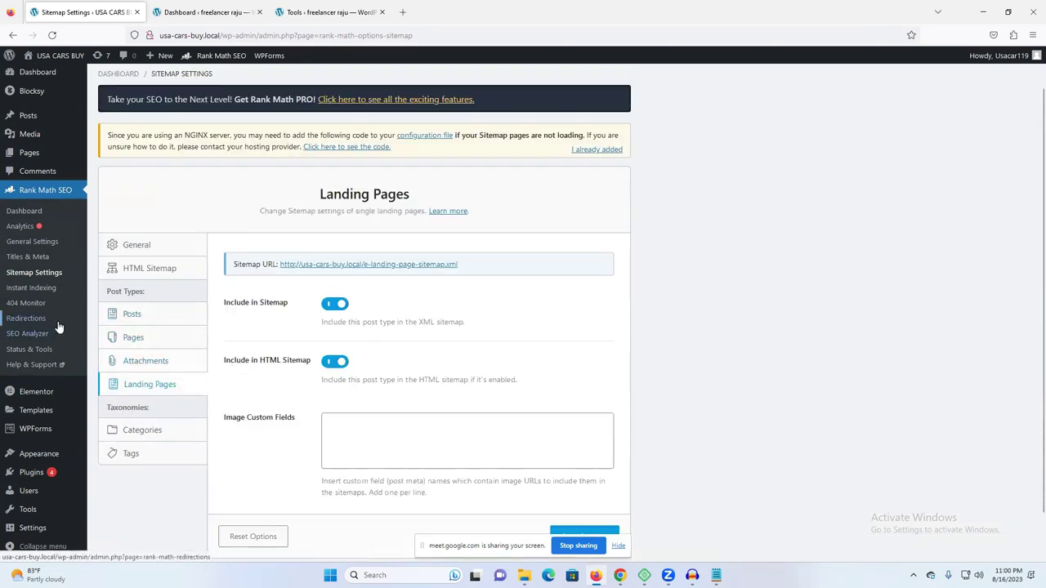
Look through Rank Math's Redirections, Analytics and Titles & Meta pages, including the Global Meta options
left_click(32, 289)
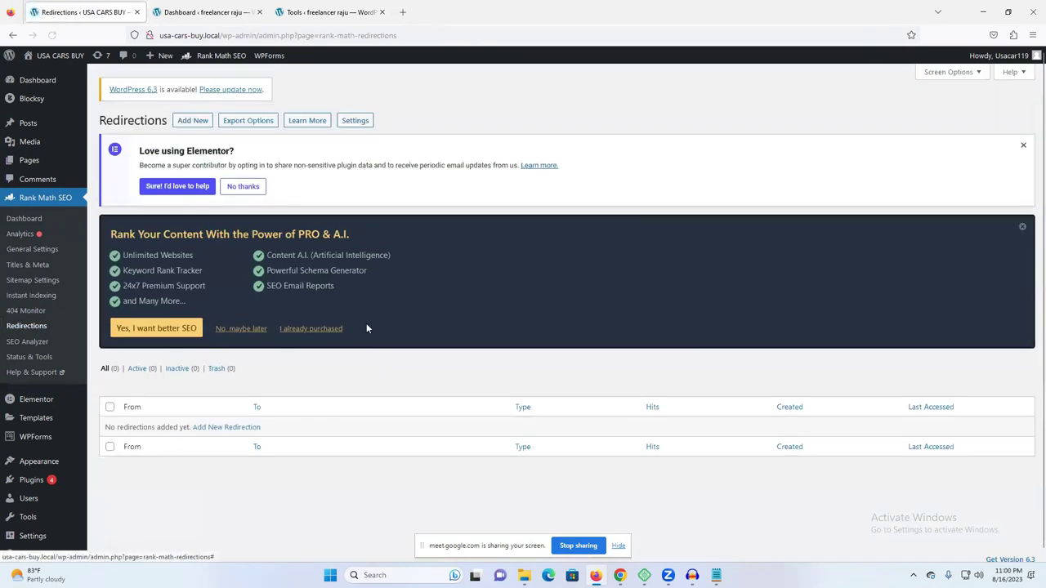
left_click(28, 258)
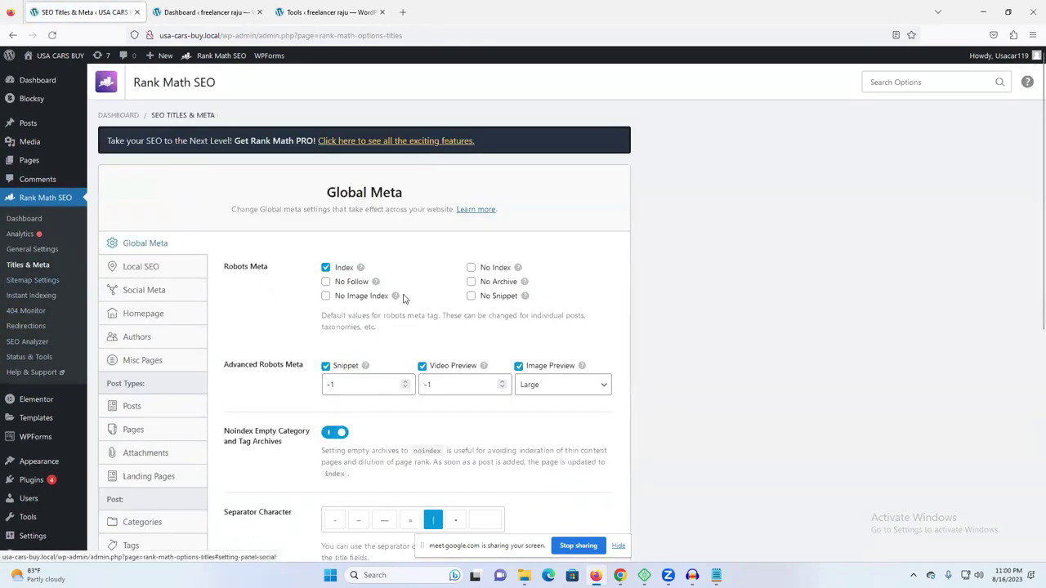
scroll(372, 311, "down", 3)
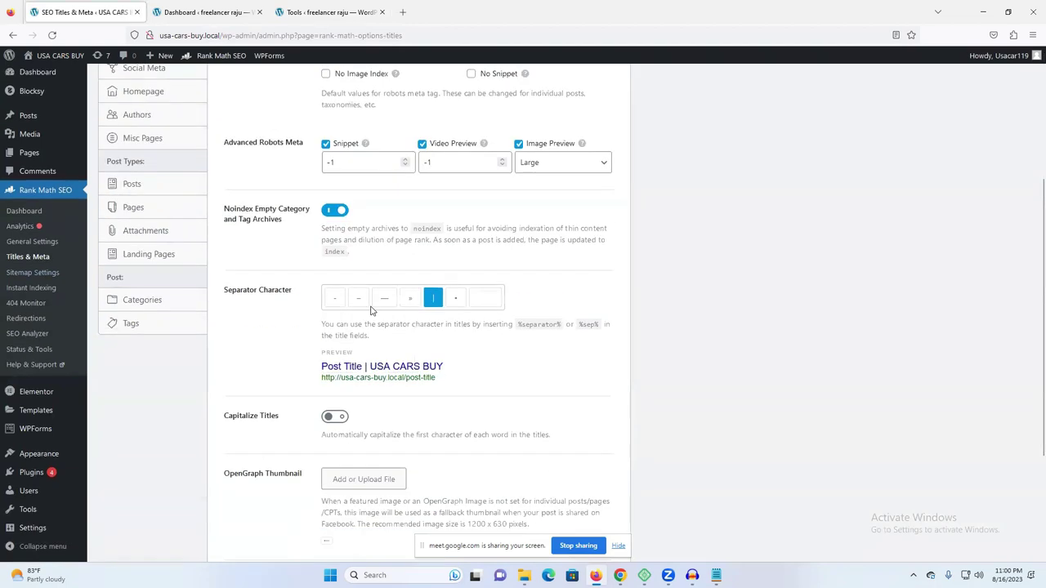
left_click(30, 226)
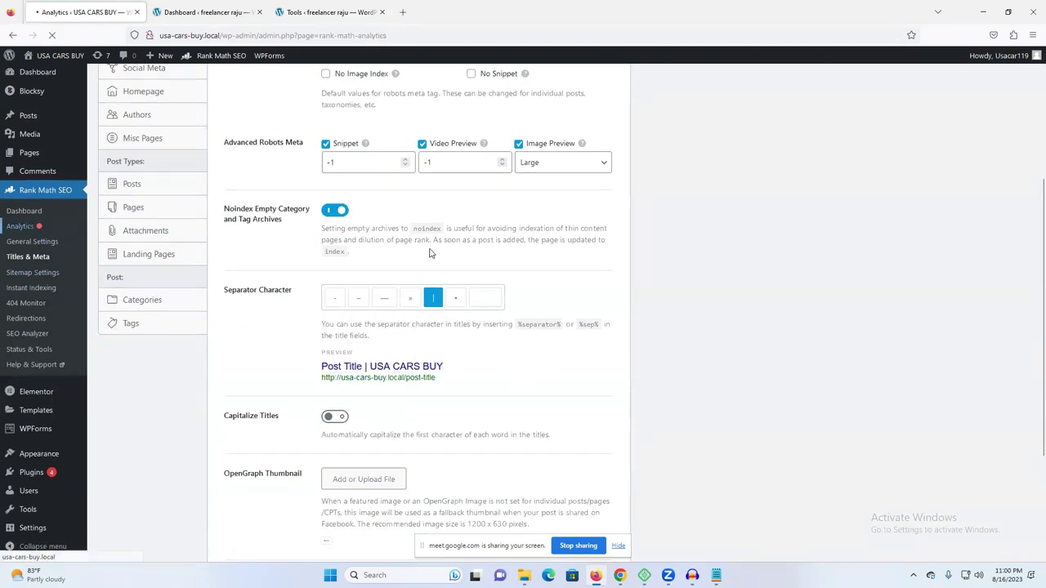
scroll(384, 319, "down", 2)
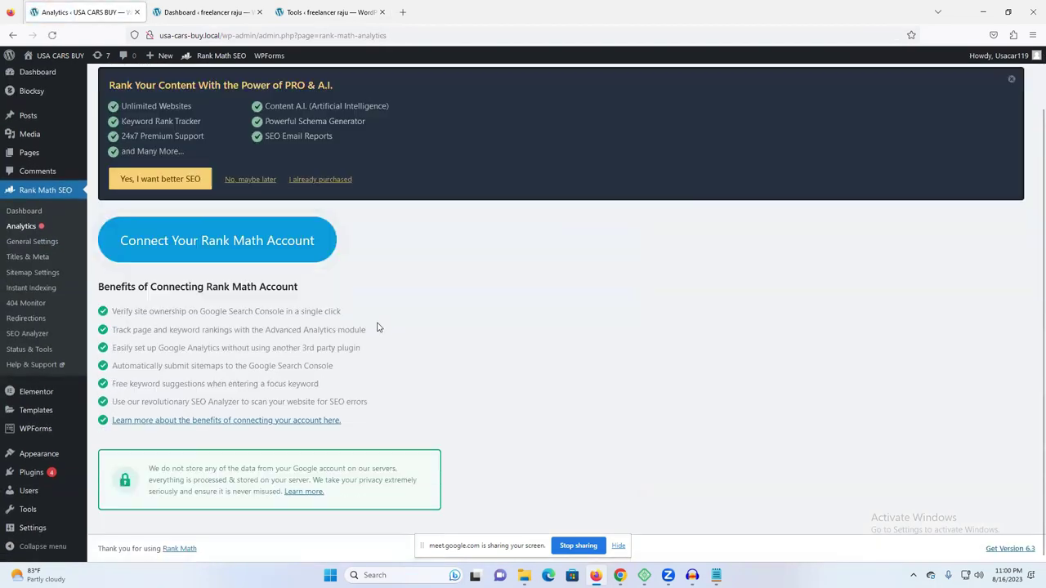
left_click(33, 258)
scroll(32, 258, "down", 2)
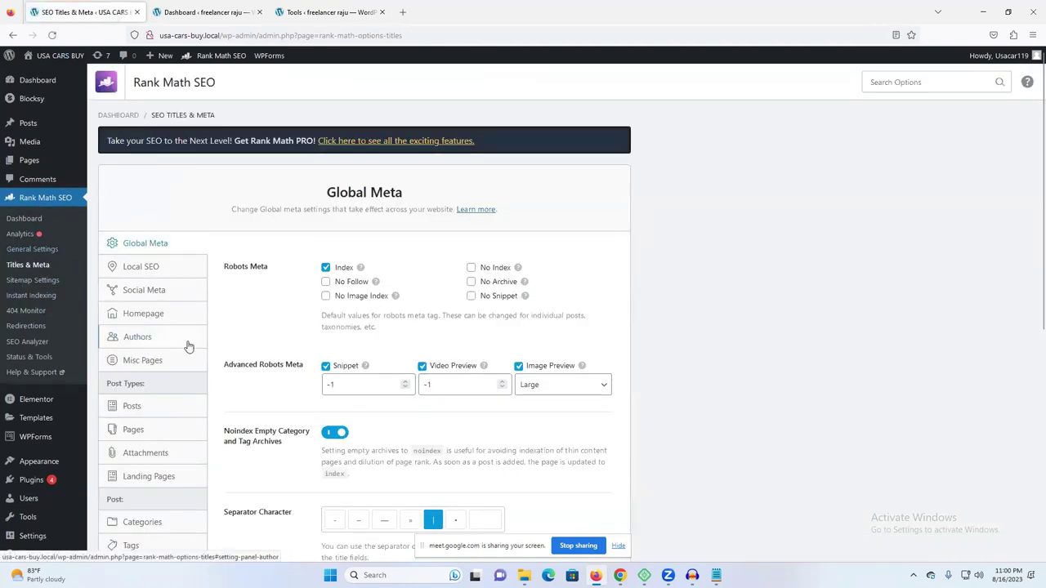
scroll(187, 346, "down", 3)
Open Rank Math's Dashboard and review the whole list of modules
left_click(25, 211)
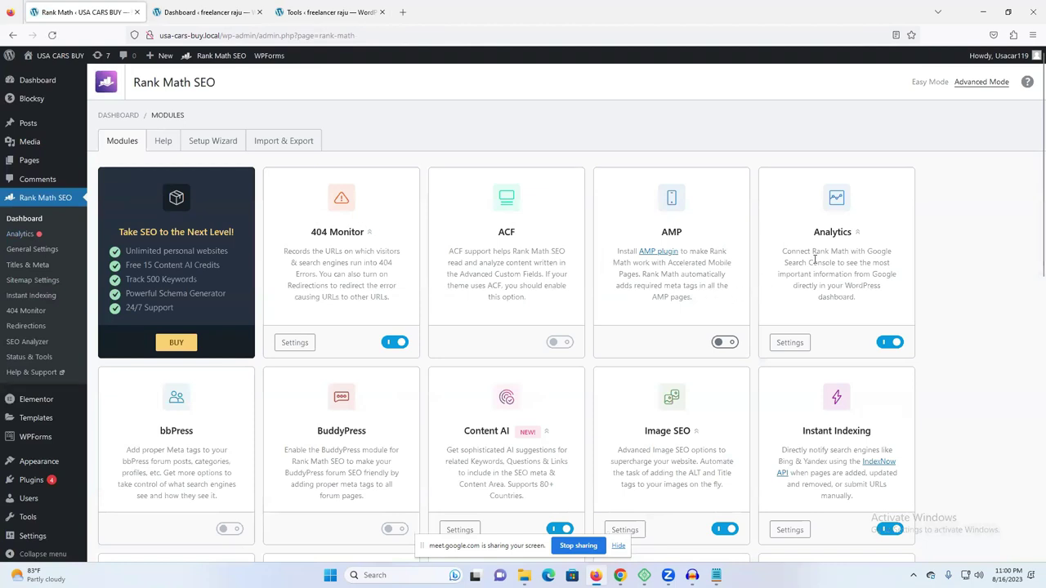
scroll(814, 260, "down", 3)
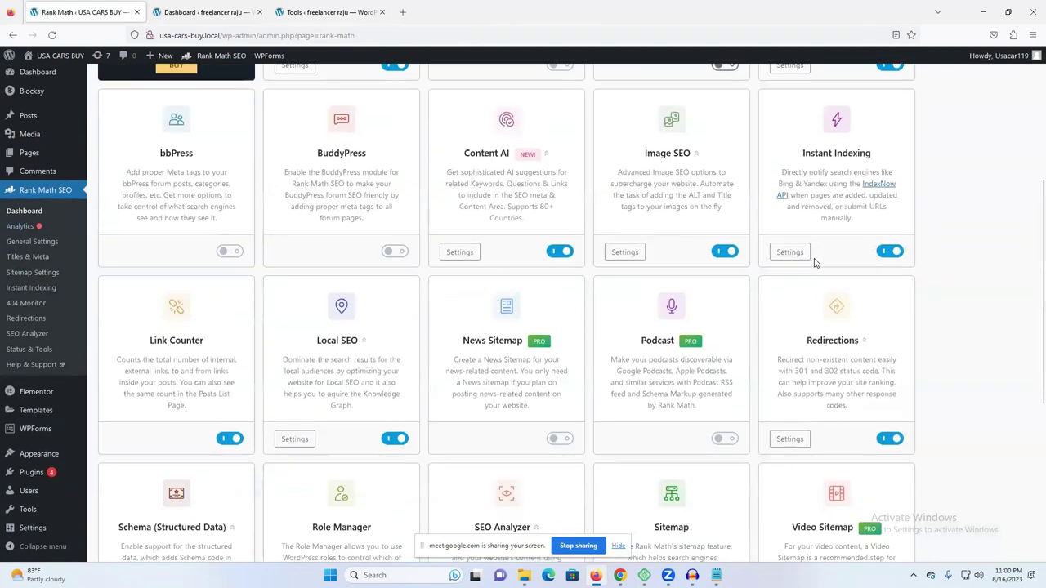
scroll(814, 263, "down", 1)
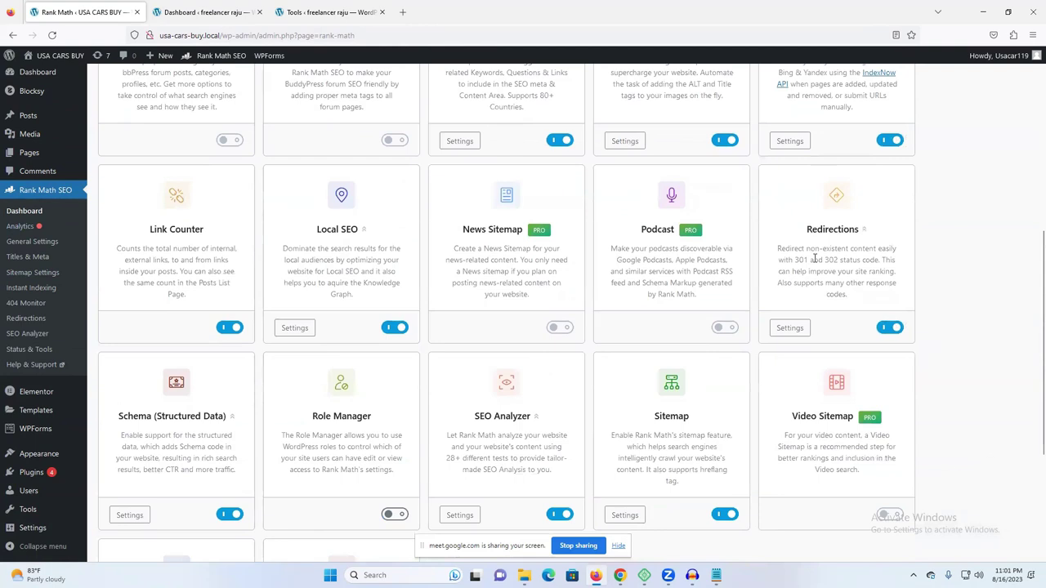
scroll(814, 260, "down", 2)
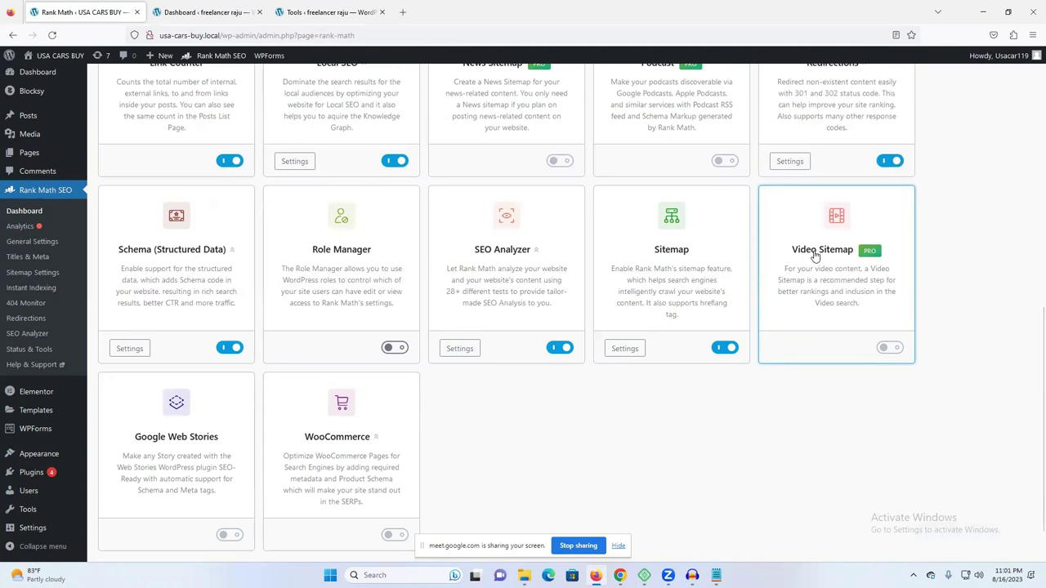
scroll(814, 253, "up", 2)
scroll(815, 251, "up", 4)
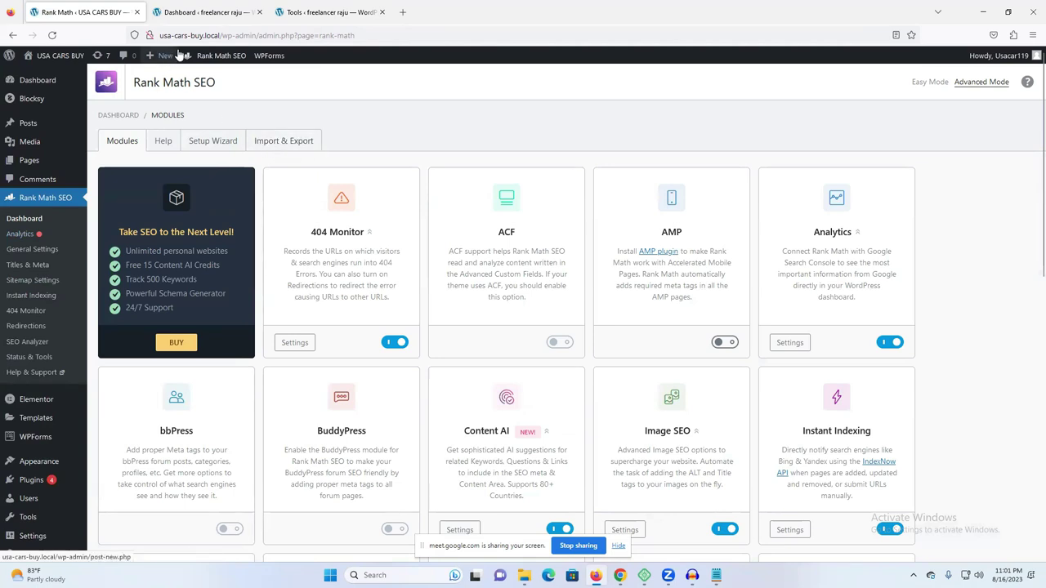
left_click(175, 11)
left_click(111, 8)
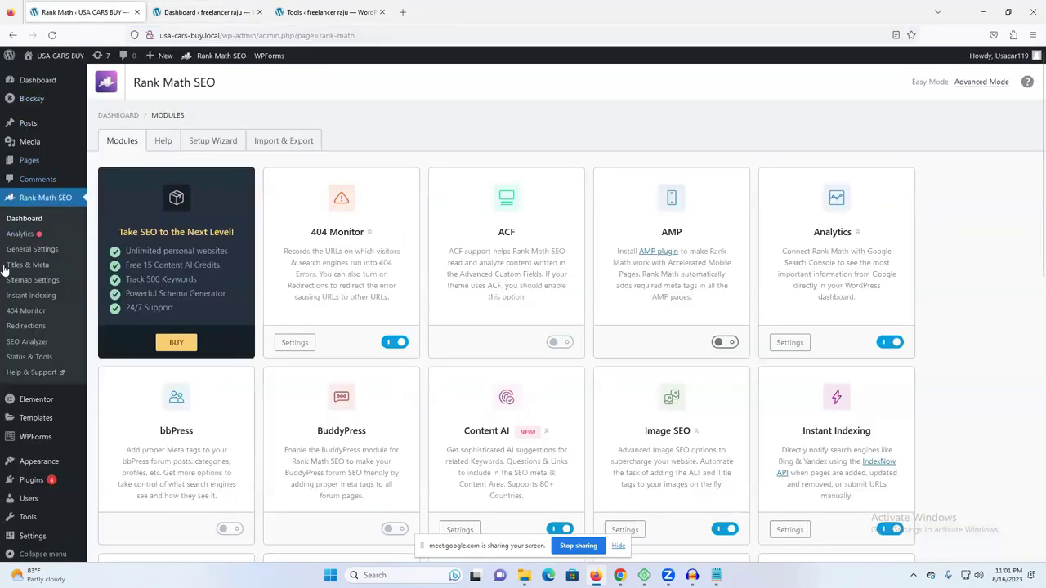
Open the SEO Analyzer and look through its Competitor Analyzer view
mouse_move(25, 522)
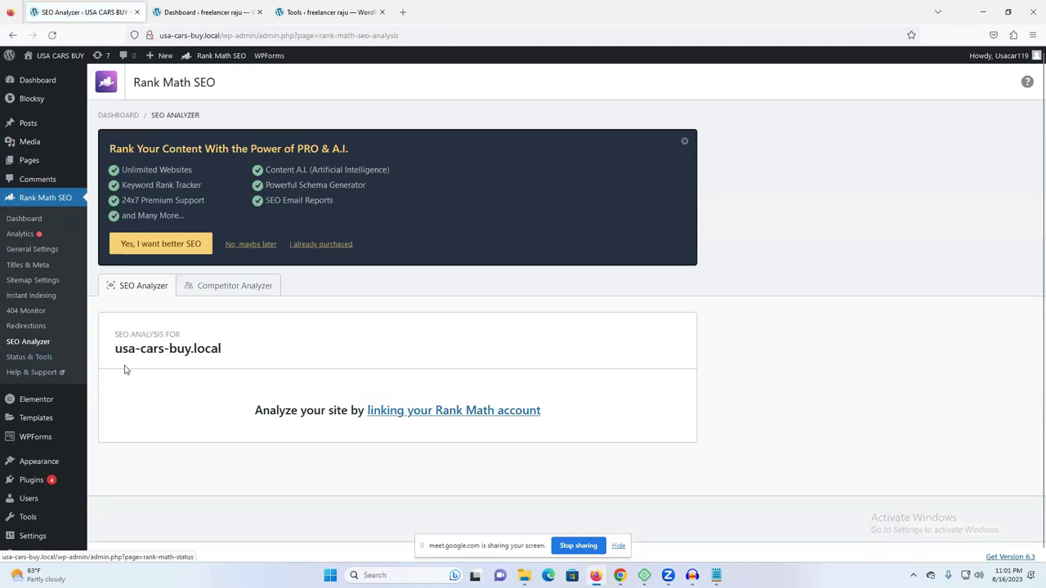
scroll(263, 397, "down", 1)
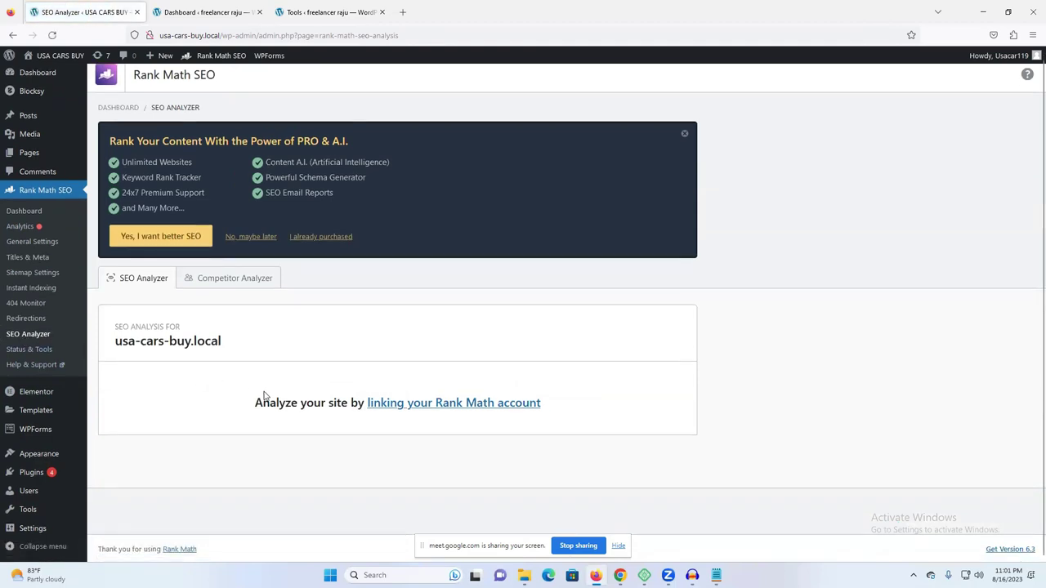
left_click(236, 277)
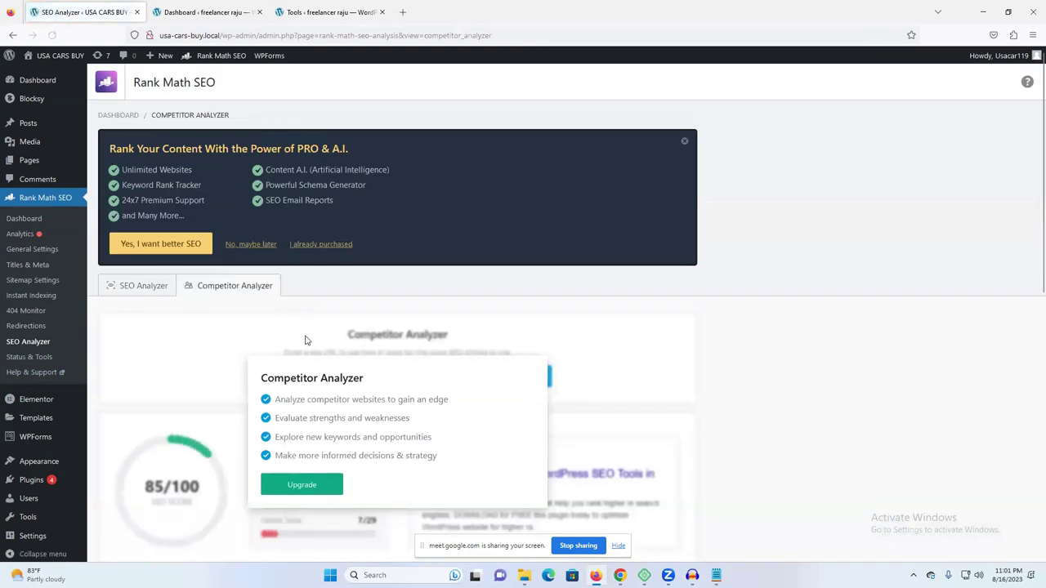
scroll(301, 443, "down", 3)
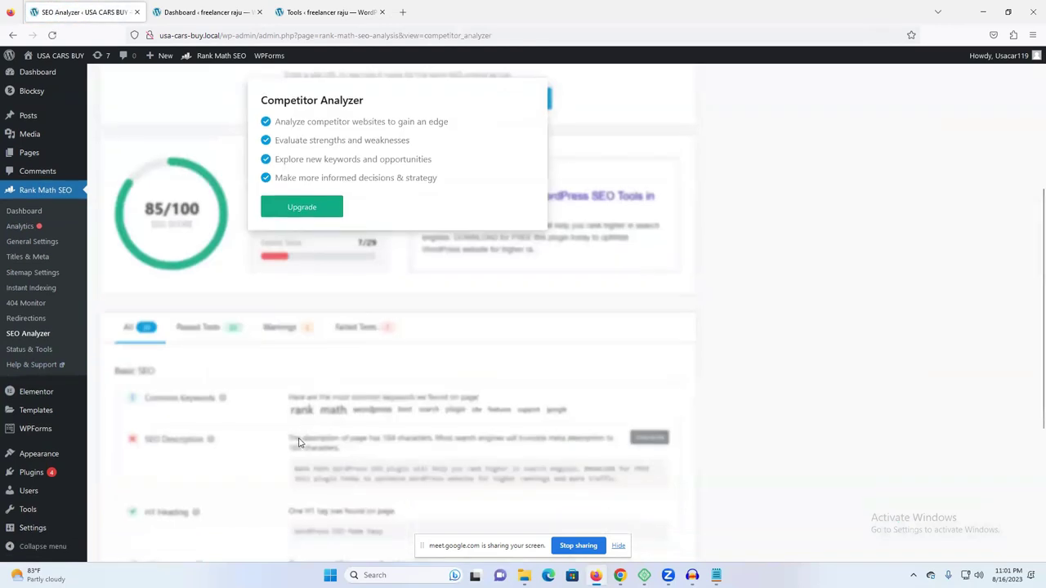
scroll(181, 469, "down", 2)
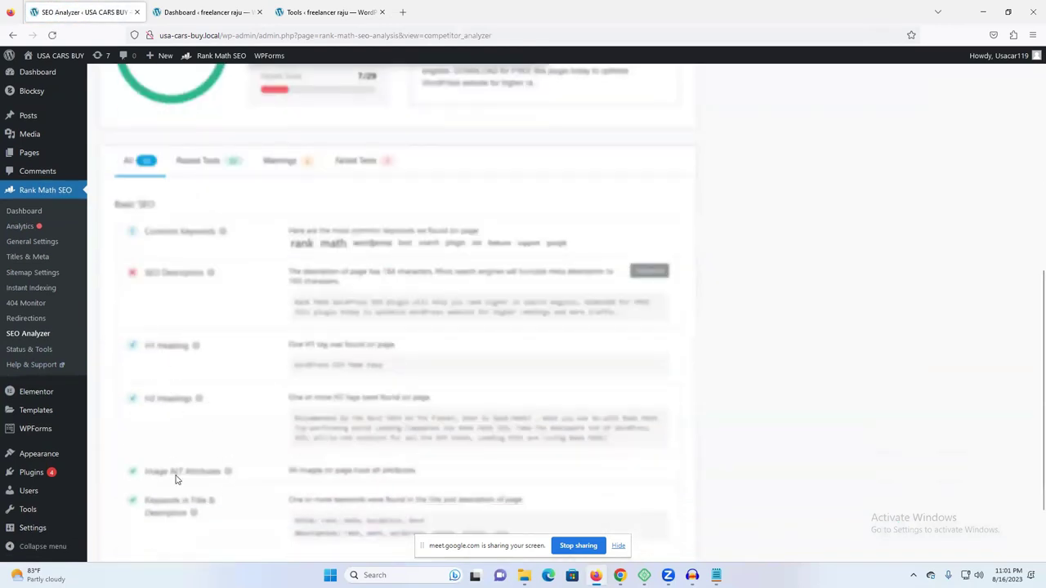
scroll(174, 479, "down", 2)
scroll(213, 408, "up", 4)
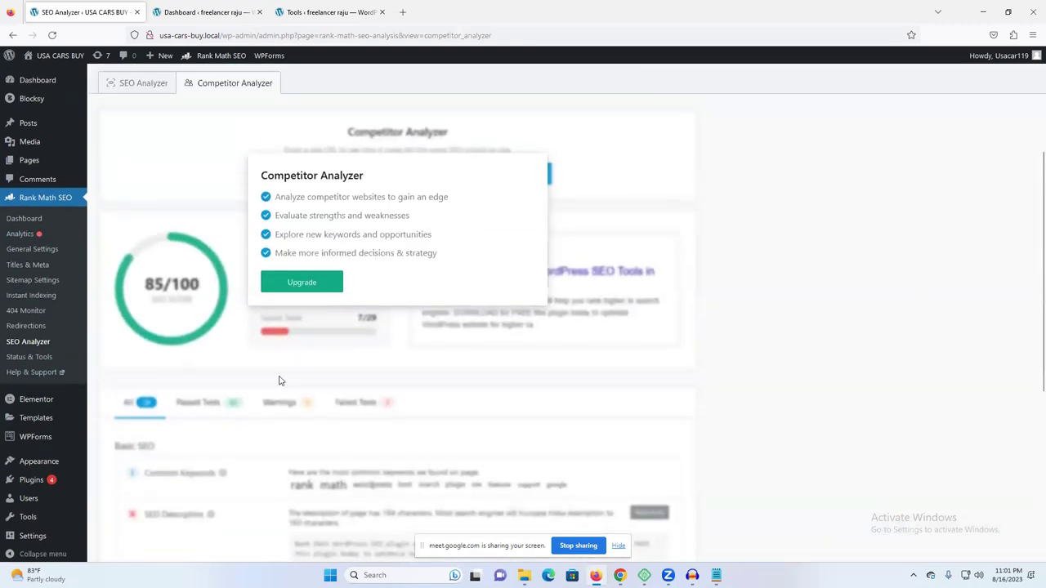
Return to Sitemap Settings and look over the HTML Sitemap options
left_click(42, 284)
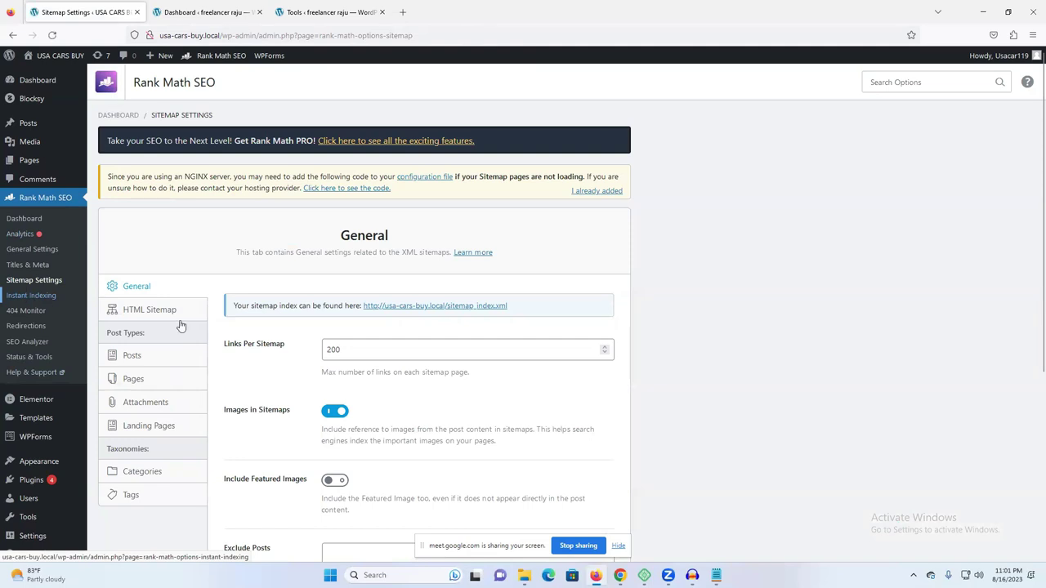
left_click(173, 313)
scroll(213, 323, "down", 3)
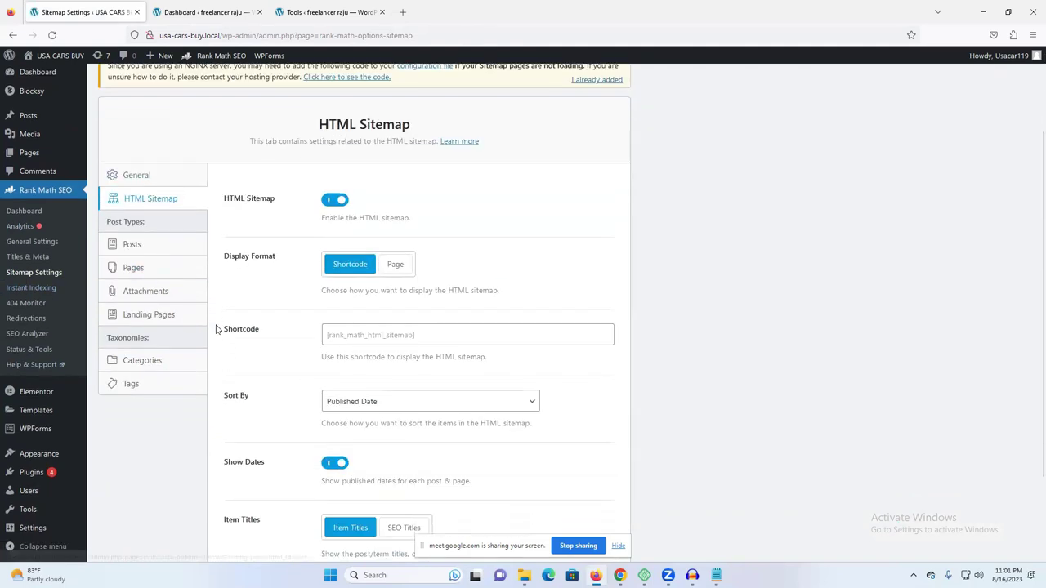
scroll(135, 319, "up", 1)
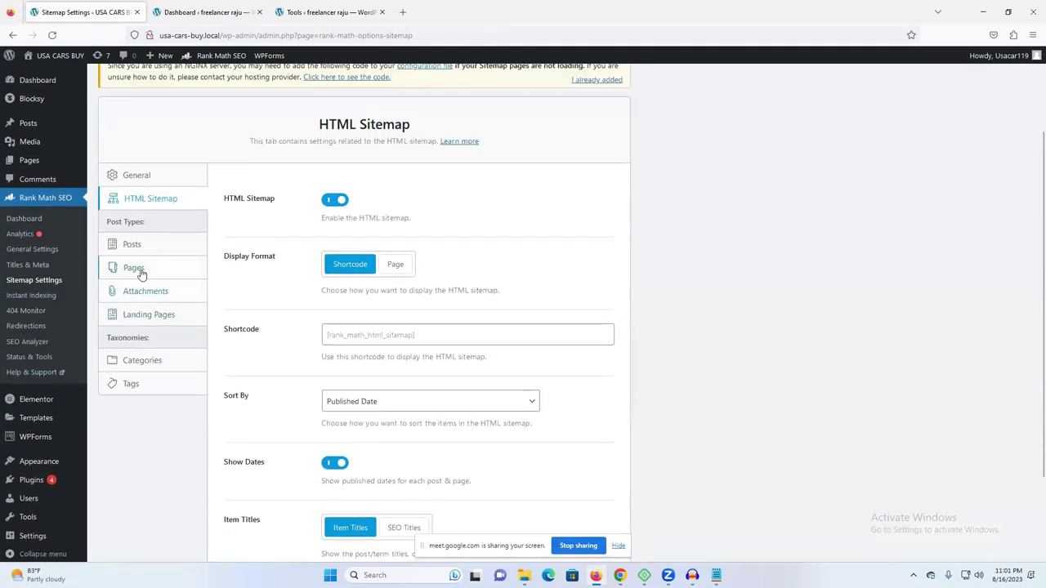
Check Instant Indexing's URL submission form, try submitting it empty, and look at the Analytics page
left_click(34, 297)
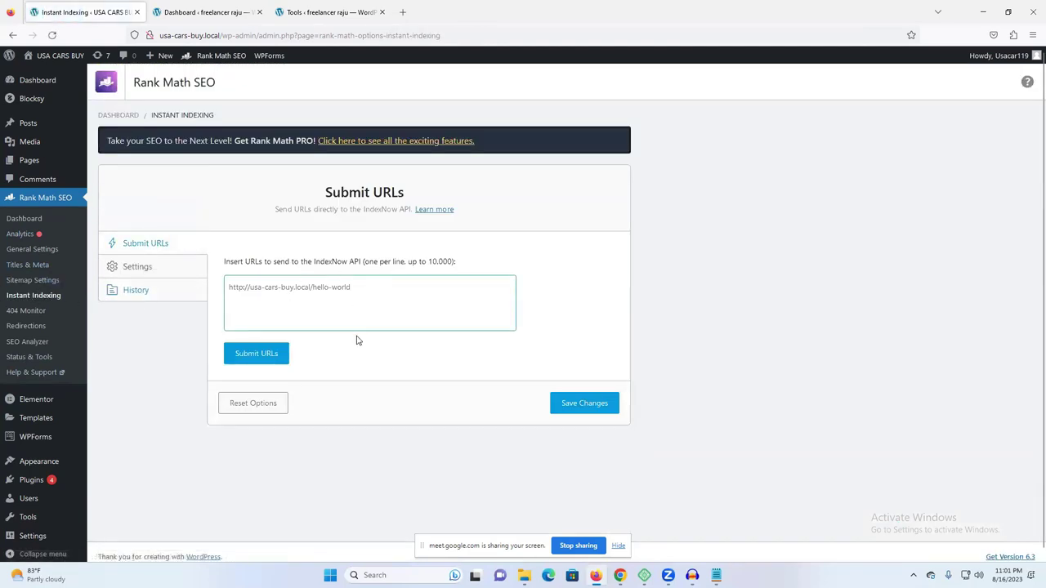
left_click(258, 357)
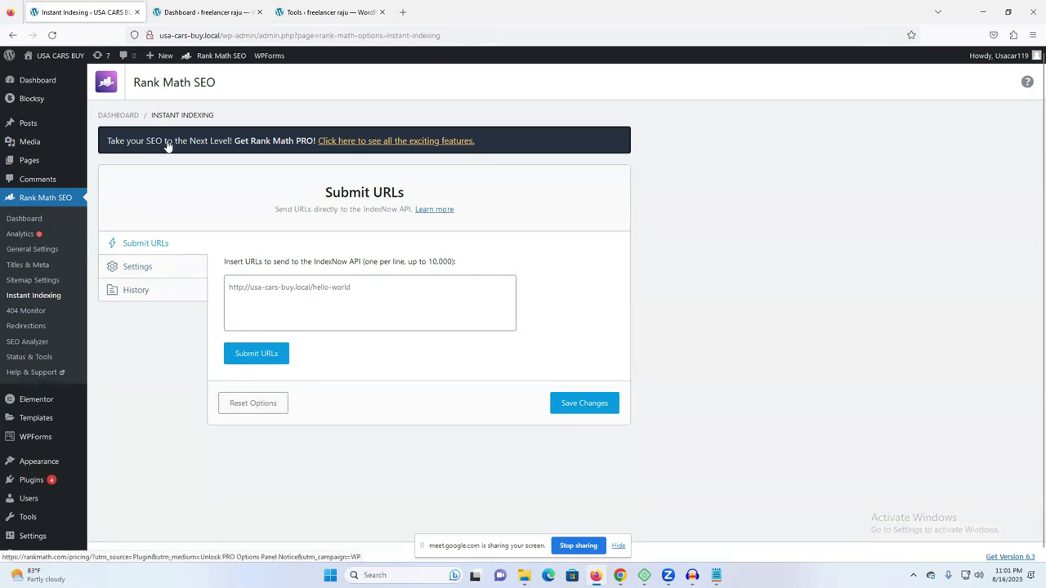
left_click(22, 235)
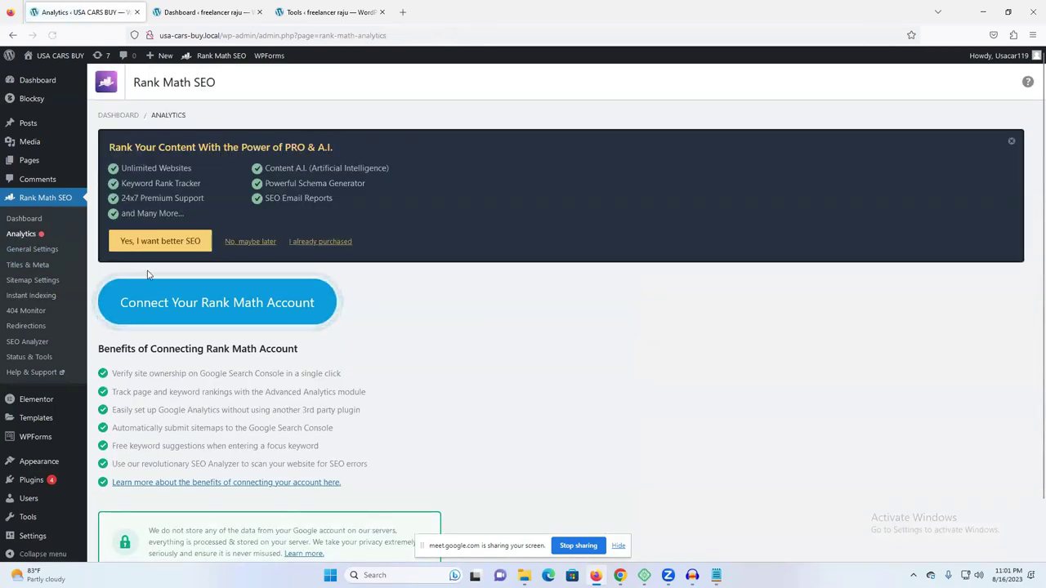
scroll(148, 275, "down", 1)
Open the robots.txt editor in Rank Math's General Settings and copy the entire text of the Robots file in Notepad
left_click(33, 250)
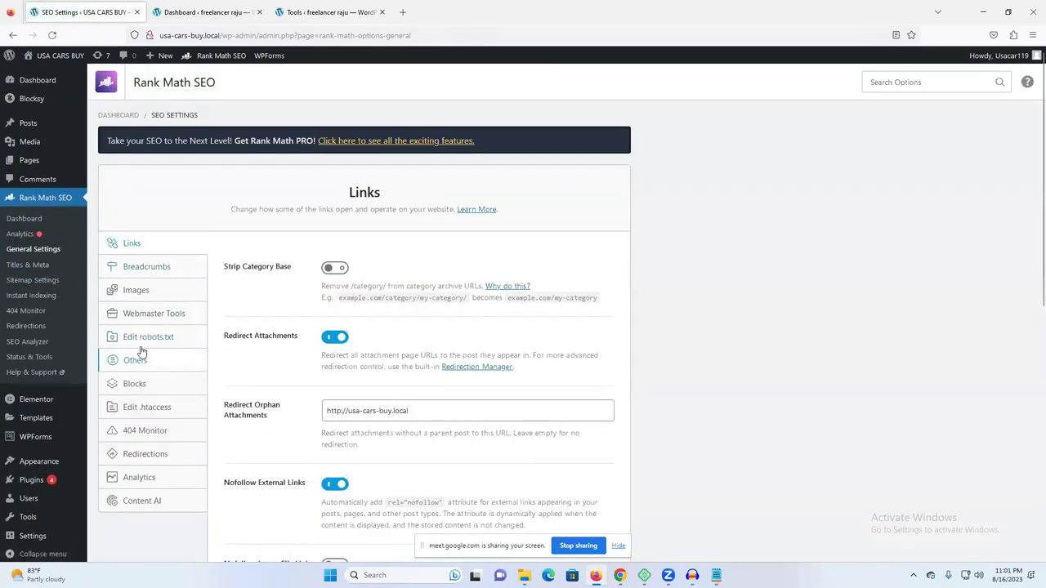
left_click(149, 336)
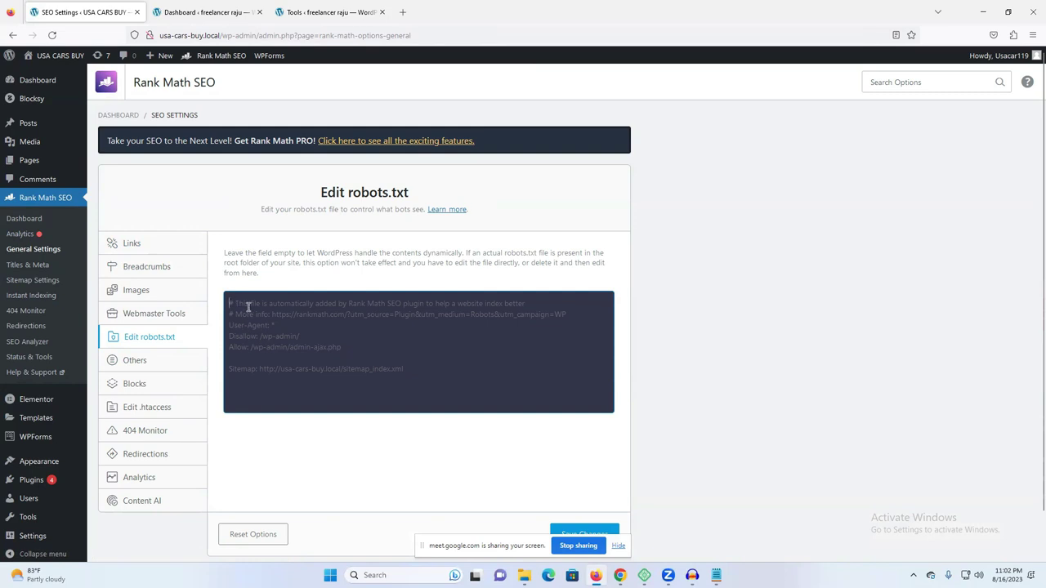
left_click(716, 575)
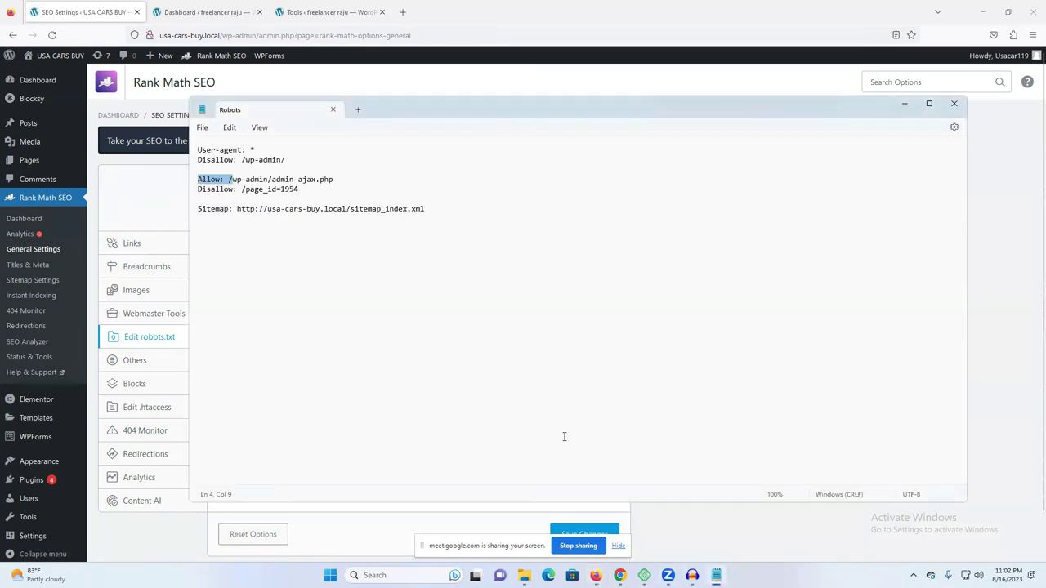
left_click_drag(440, 219, 197, 150)
right_click(225, 151)
key("Escape")
right_click(253, 183)
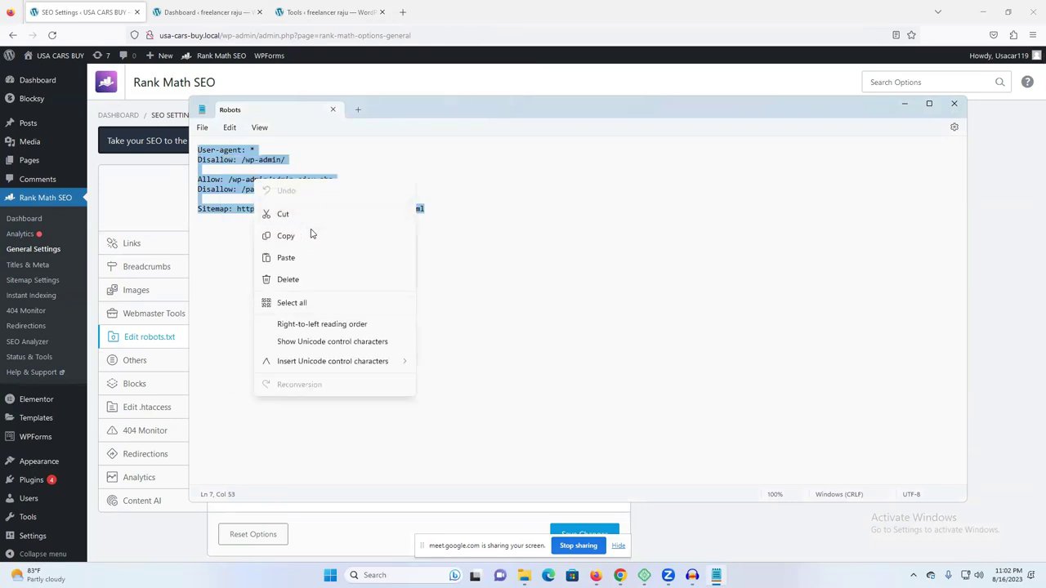
left_click(311, 235)
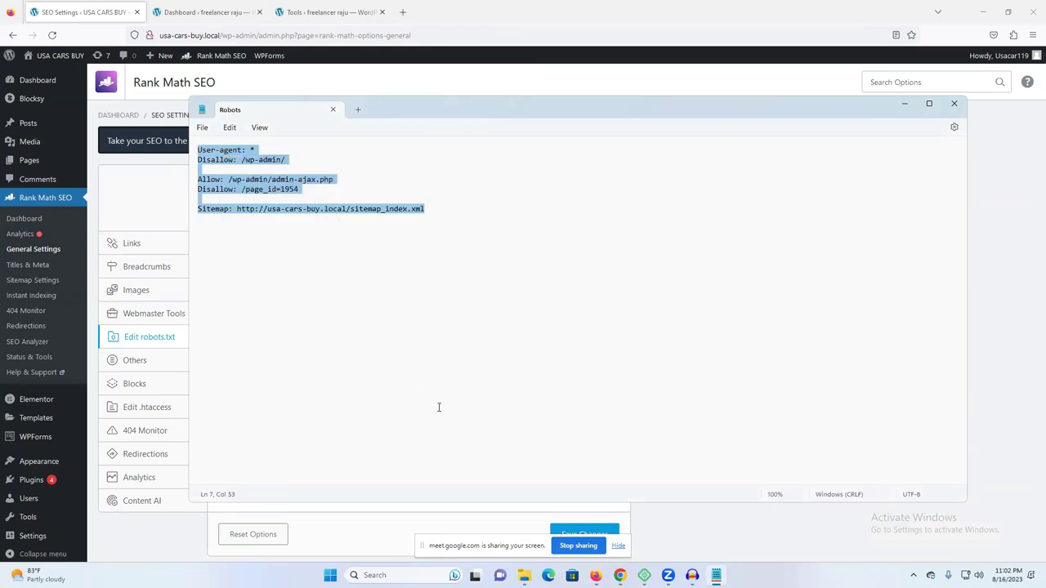
Switch back to Firefox, paste the copied rules into Rank Math's robots.txt editor and save the changes, confirming leaving the page
mouse_move(619, 575)
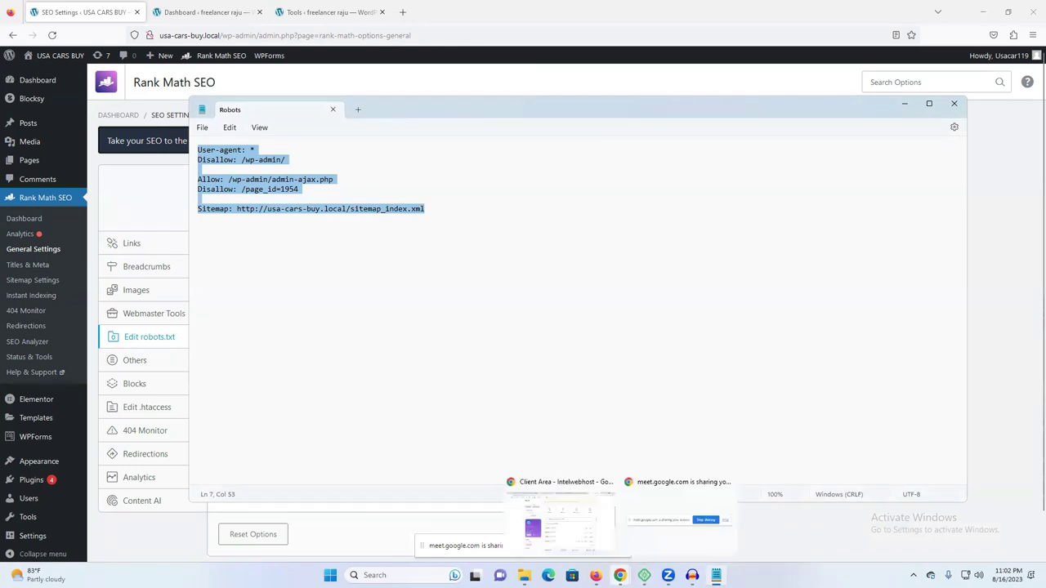
left_click(595, 575)
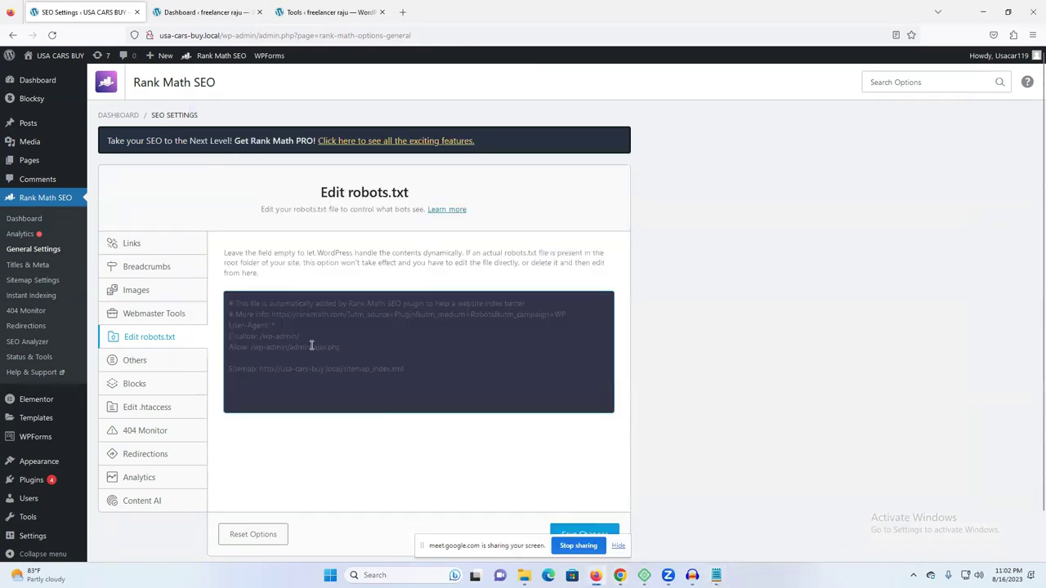
key("ctrl+v")
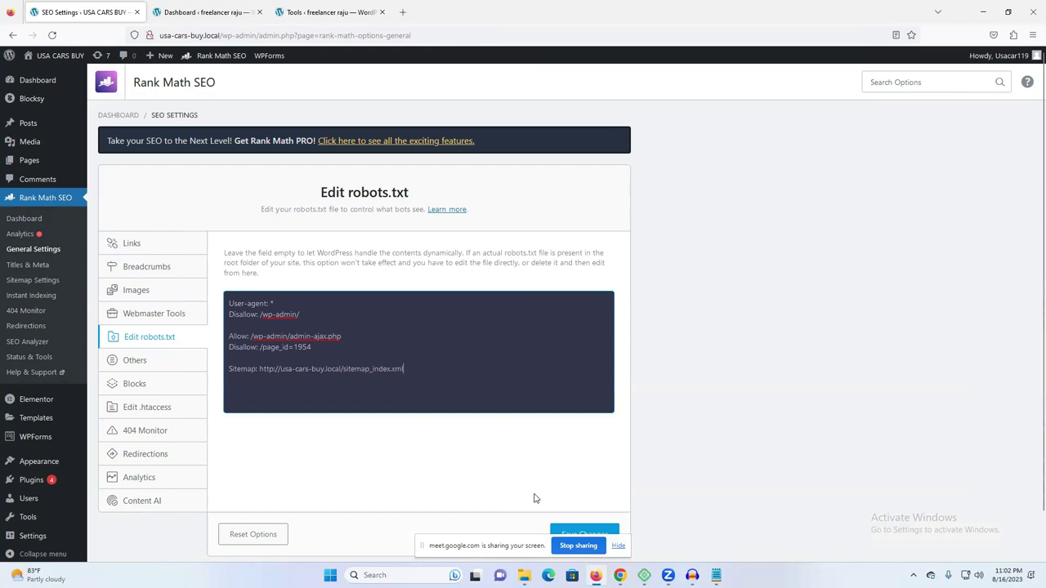
scroll(535, 499, "down", 1)
left_click(585, 485)
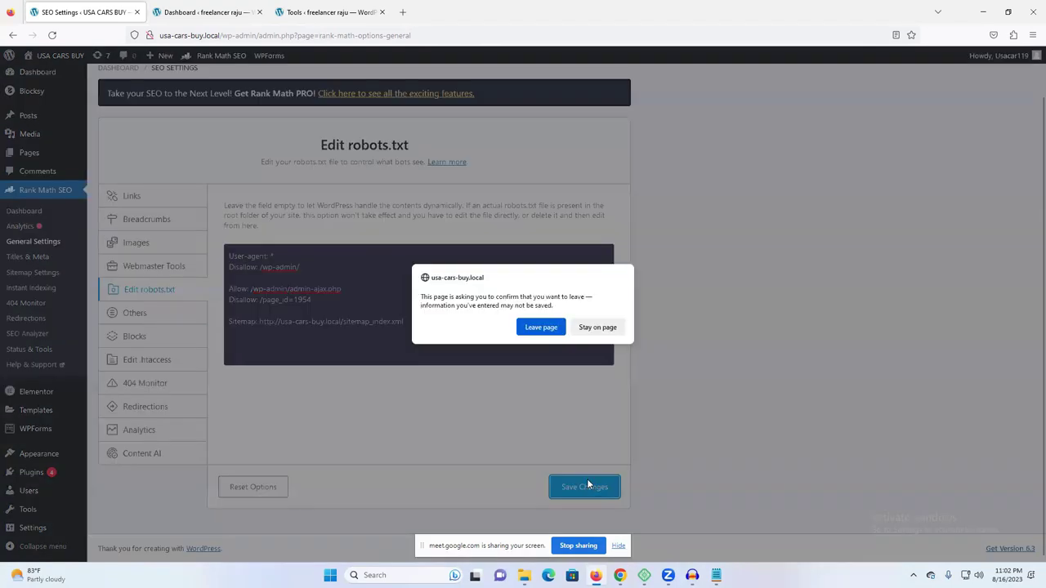
left_click(540, 327)
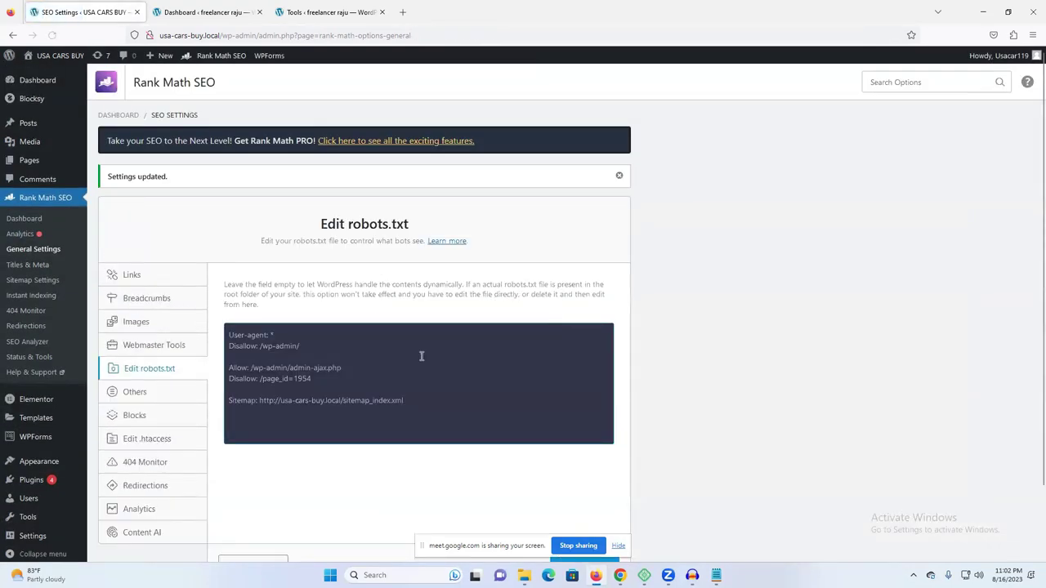
left_click(246, 336)
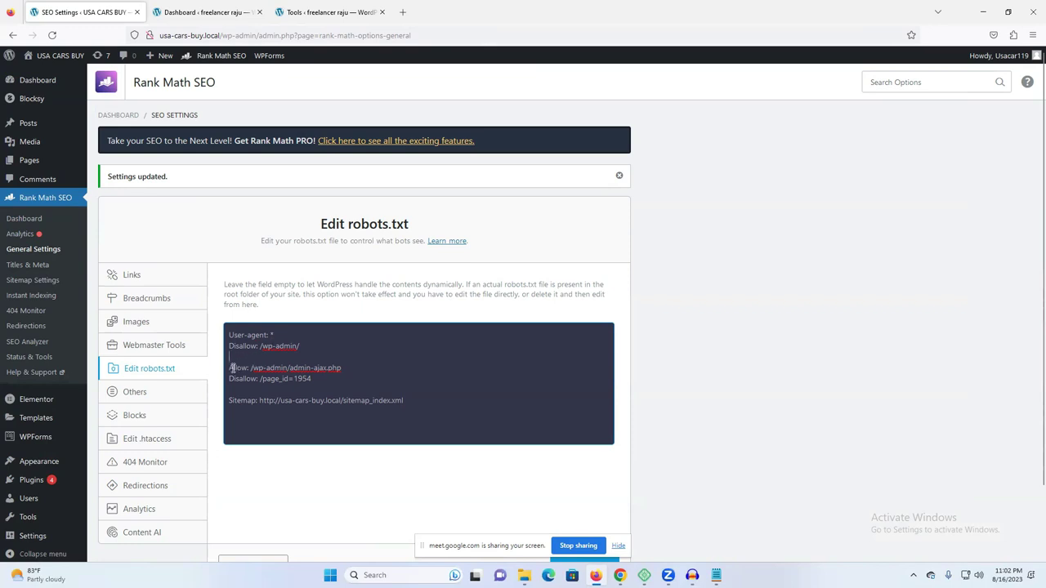
Add an "Allow: /" rule on the line below "Disallow: /wp-admin/" in the robots.txt editor
left_click_drag(230, 367, 253, 368)
key("ctrl+c")
left_click(249, 357)
key("ctrl+v")
type("/")
left_click_drag(219, 36, 159, 35)
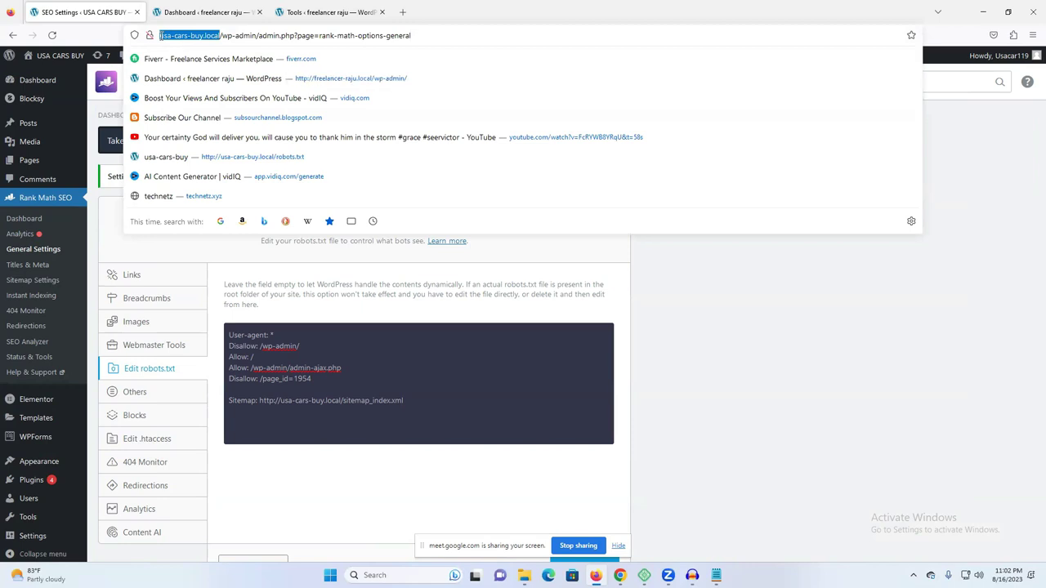
key("ctrl+c")
left_click(273, 357)
key("ctrl+v")
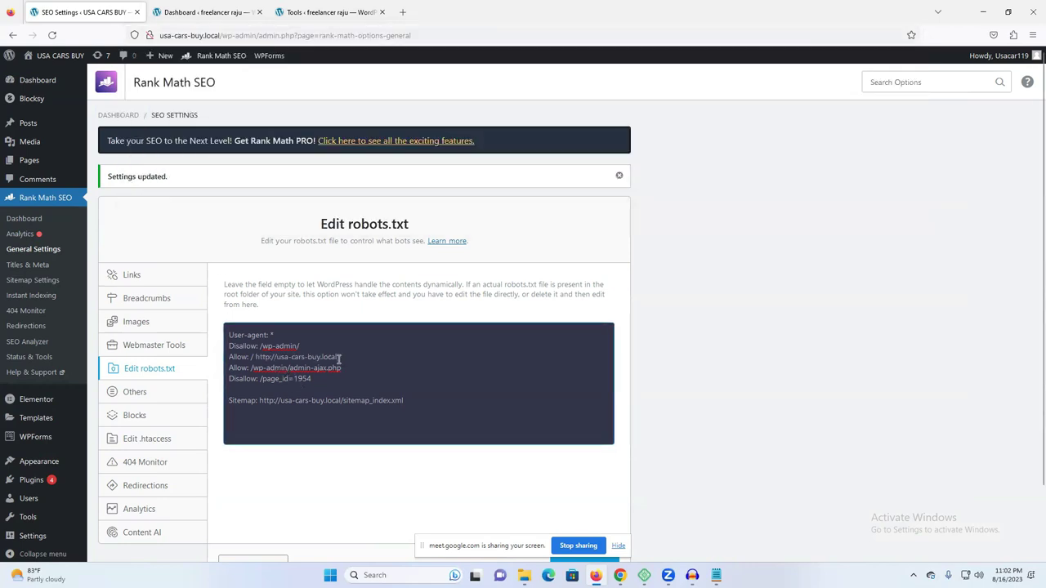
left_click_drag(341, 359, 323, 359)
type("com/")
Save the edited robots.txt rules and confirm leaving the page
scroll(581, 341, "down", 2)
left_click(580, 487)
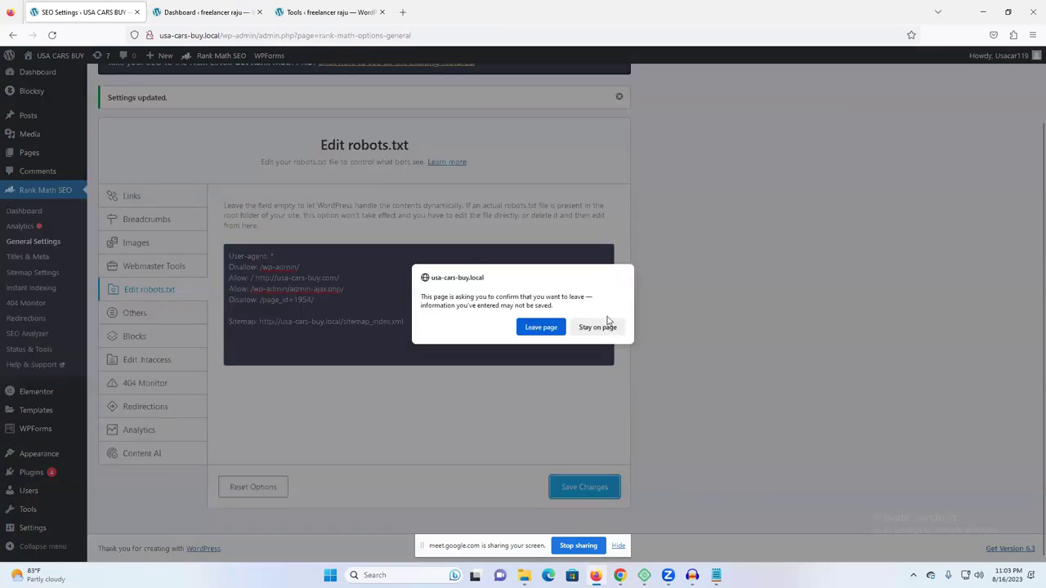
left_click(544, 322)
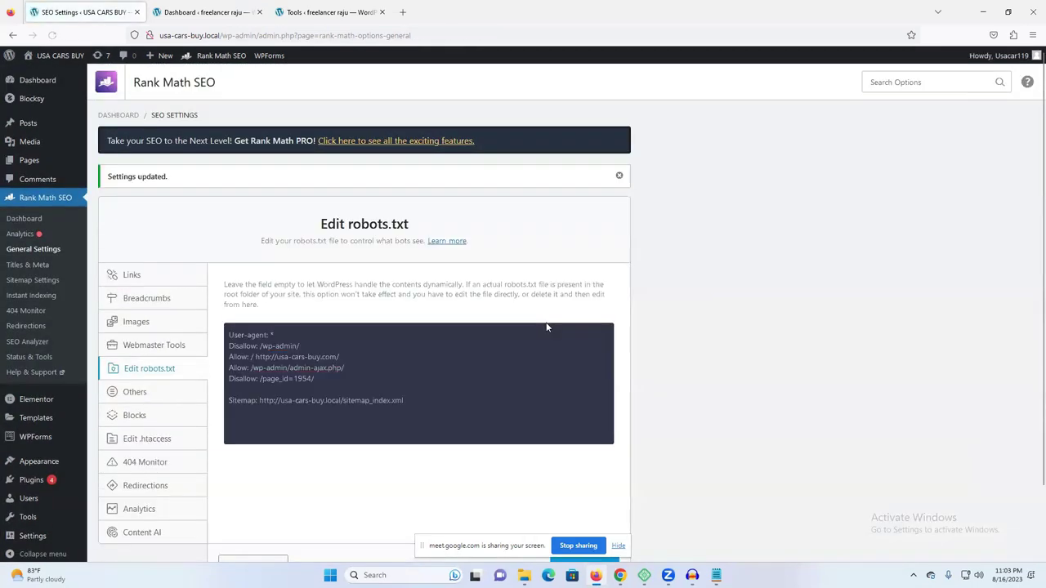
scroll(540, 316, "down", 2)
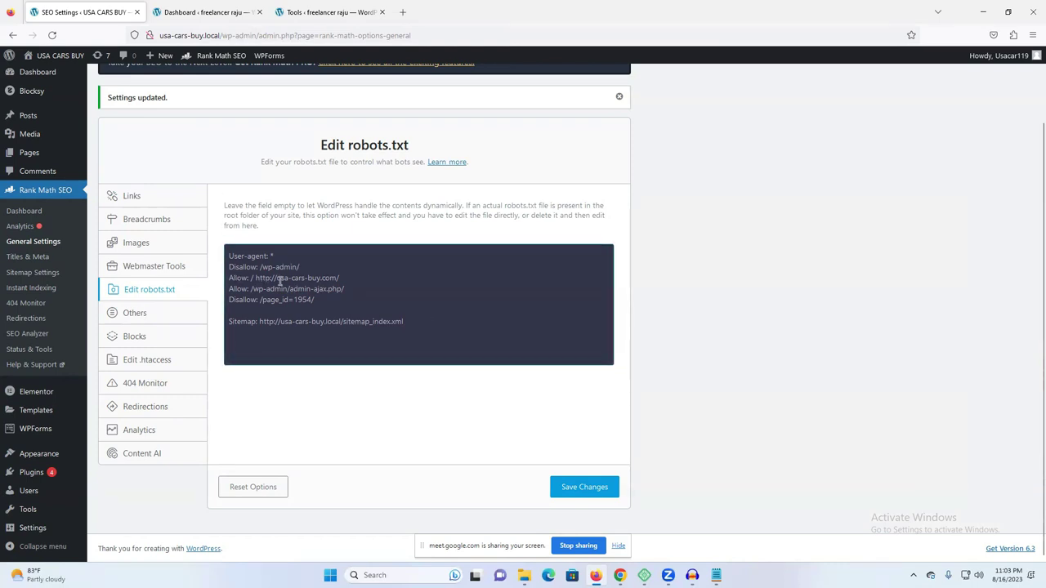
Open the USA CARS BUY site in a new tab, load usa-cars-buy.local/robots.txt and check its rules against the editor
mouse_move(56, 57)
right_click(35, 79)
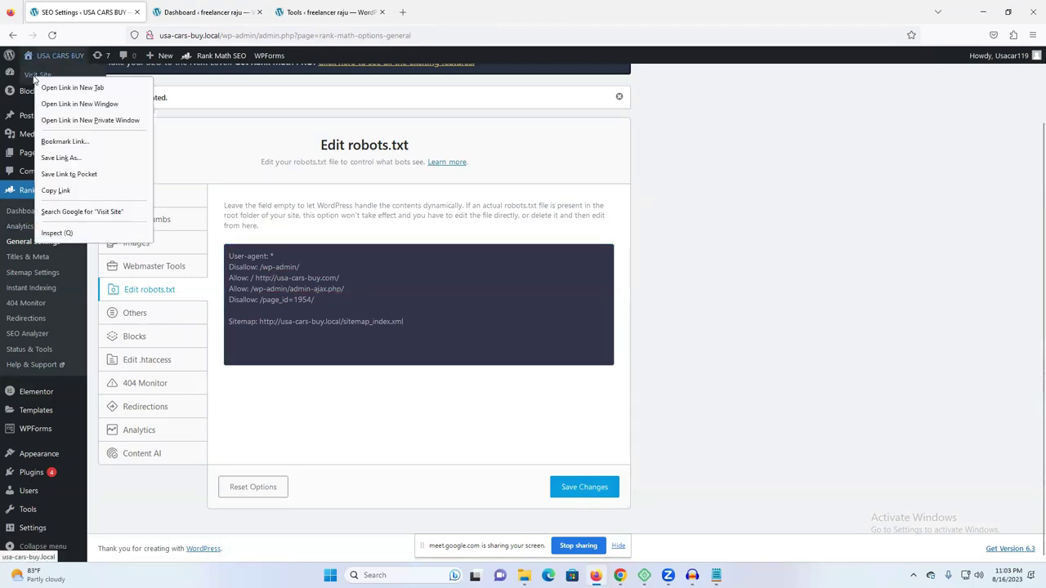
left_click(72, 88)
left_click(200, 12)
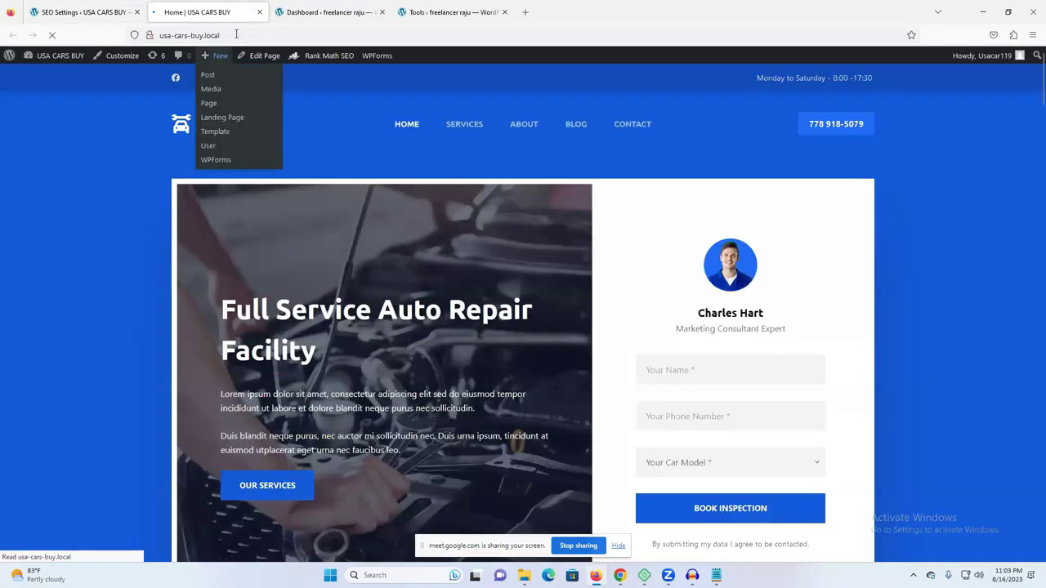
left_click(236, 34)
type("/")
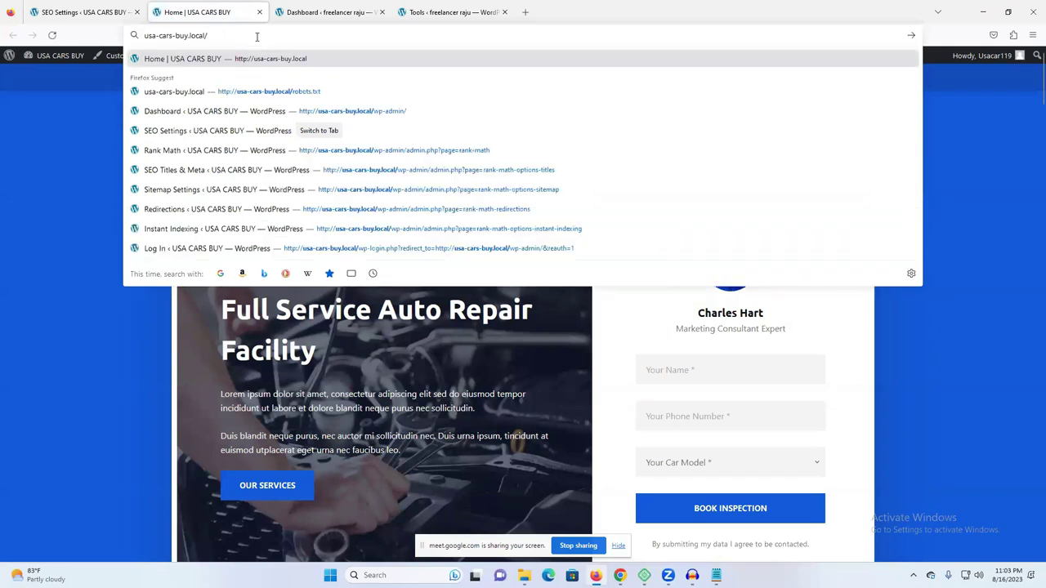
left_click(284, 89)
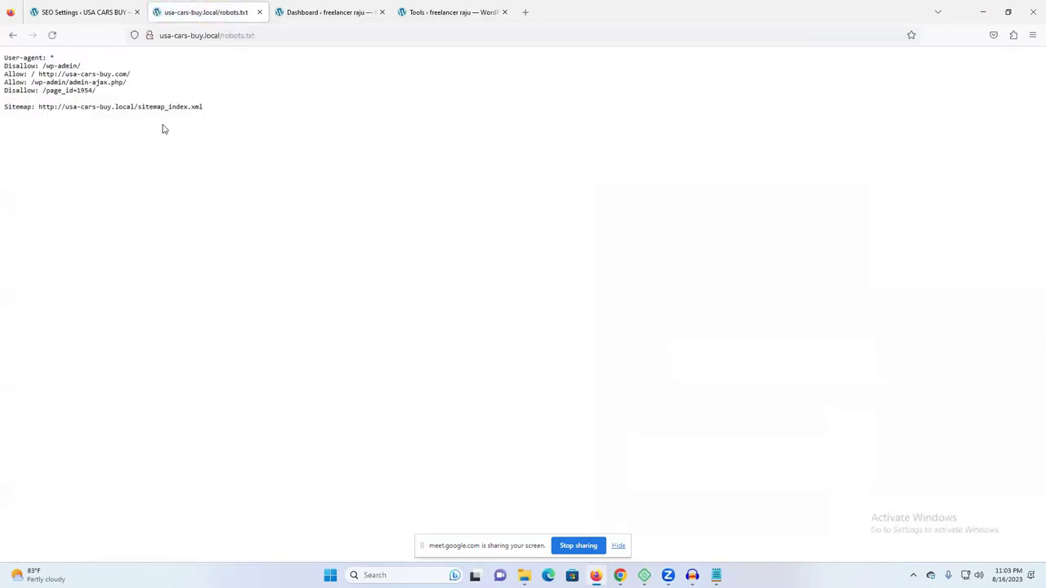
double_click(116, 74)
left_click_drag(215, 110, 4, 61)
left_click(391, 126)
Return to Rank Math's robots.txt editor to review the rules, and check the AIOSEO robots.txt editor and the freelancer raju dashboard
left_click(118, 6)
left_click(552, 344)
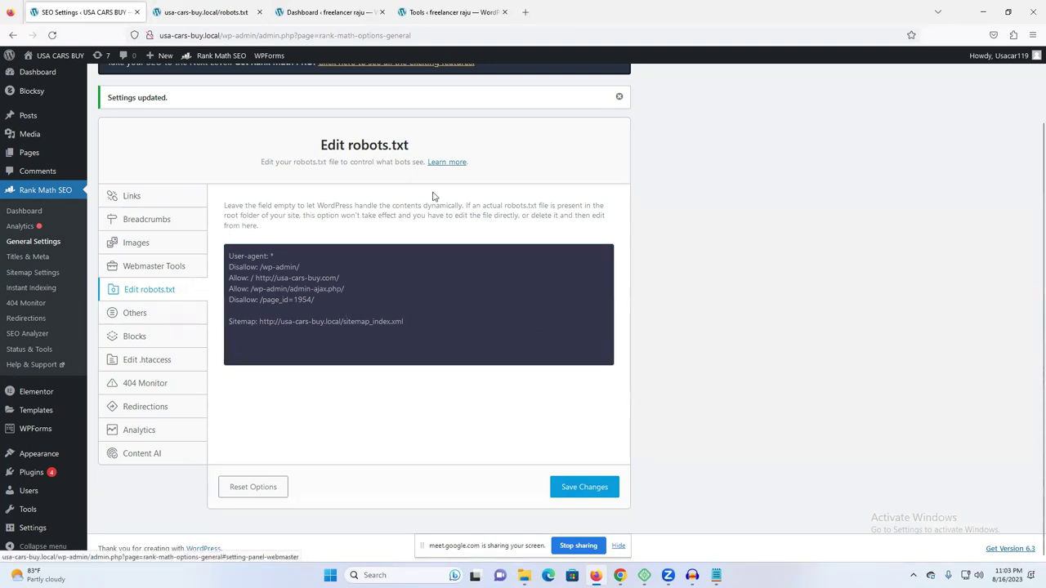
scroll(581, 138, "up", 1)
scroll(588, 148, "down", 1)
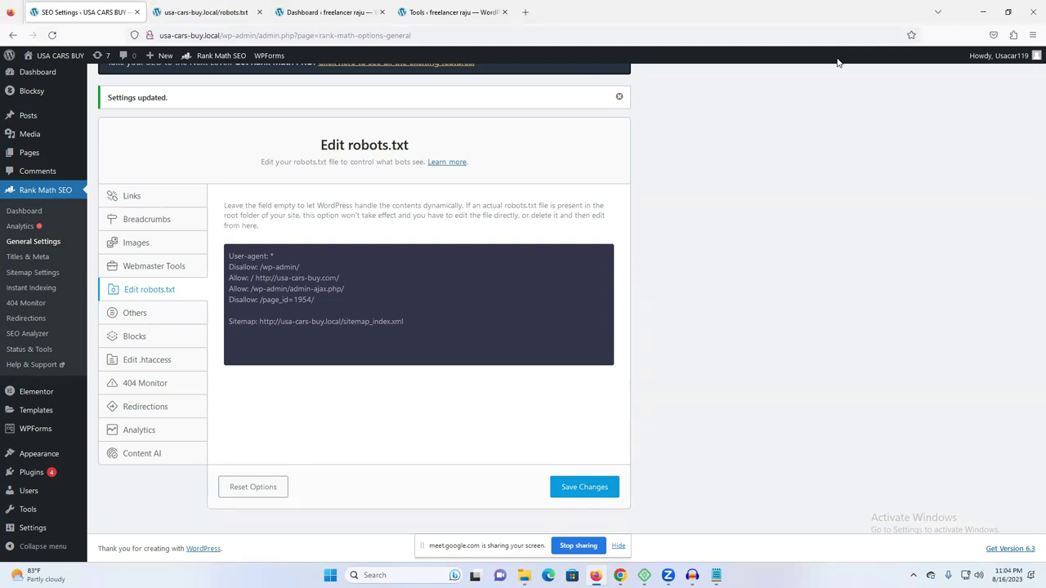
left_click(438, 10)
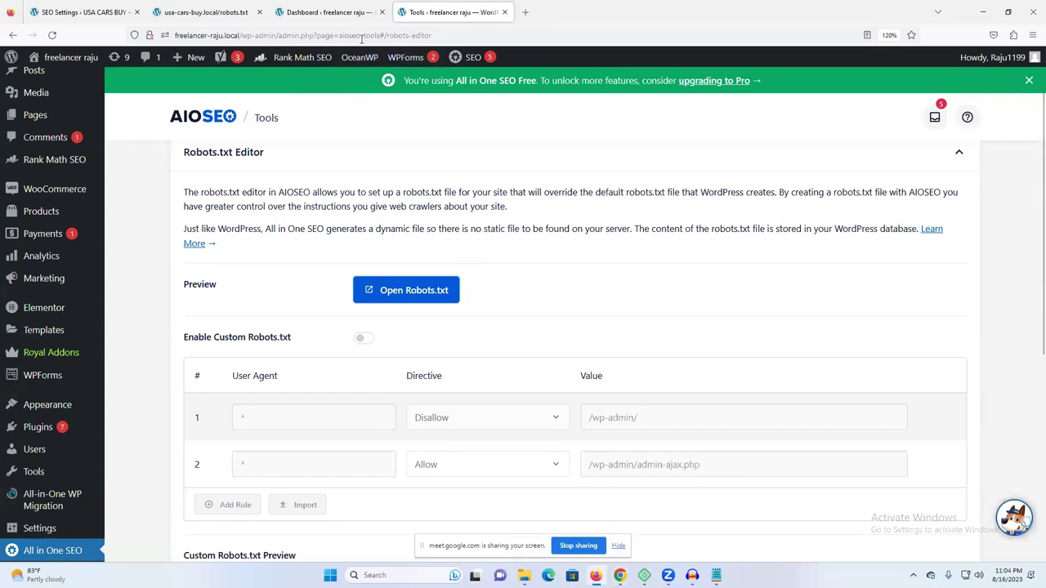
left_click(327, 12)
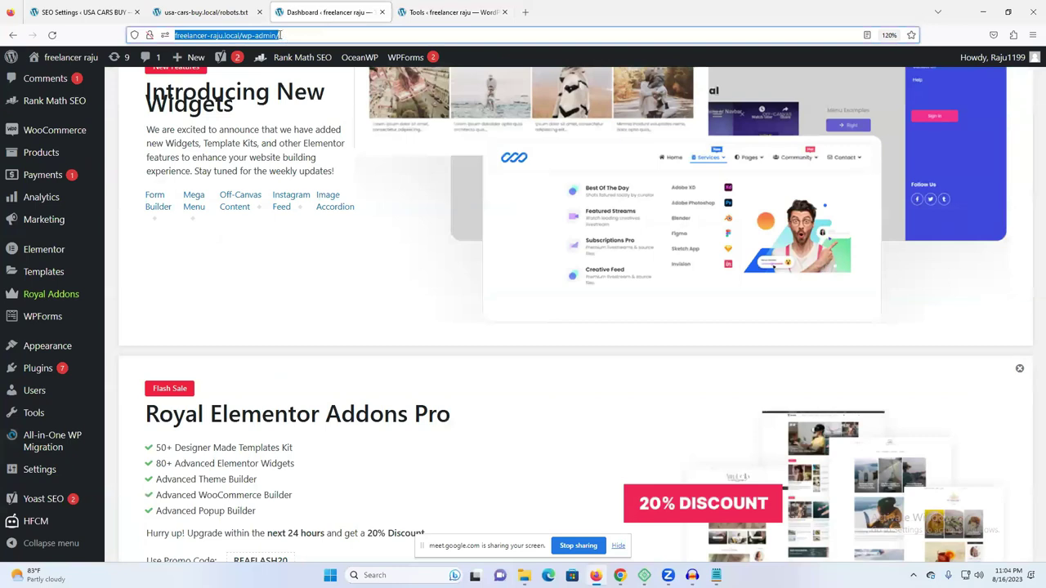
mouse_move(31, 356)
mouse_move(620, 575)
left_click(575, 539)
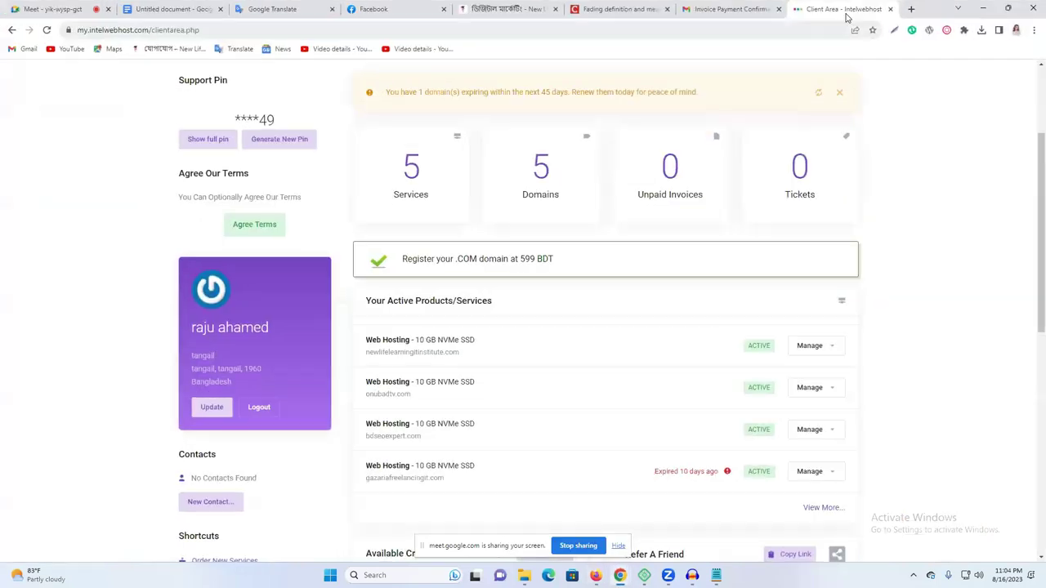
left_click(911, 9)
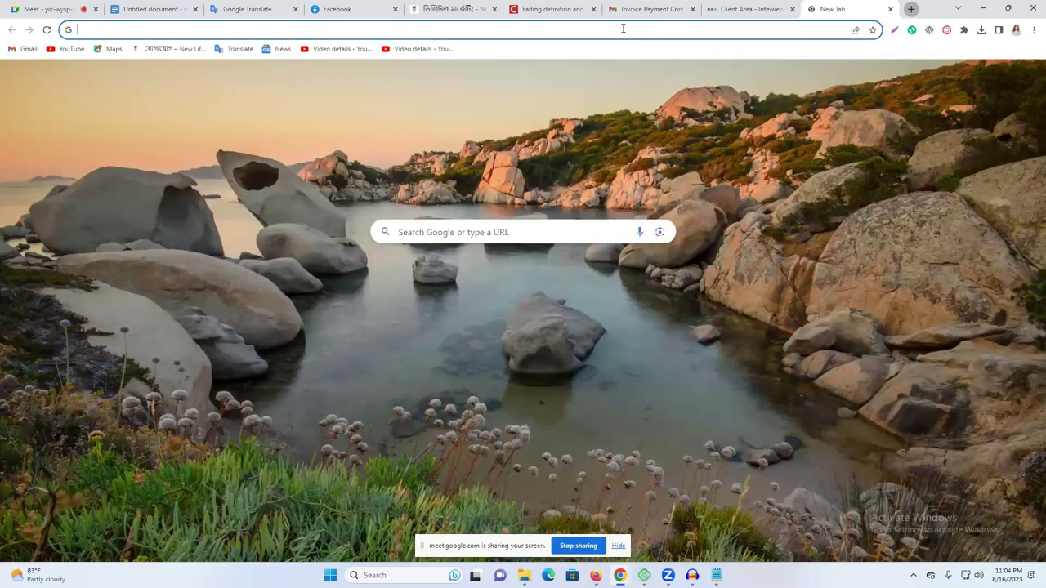
left_click(623, 28)
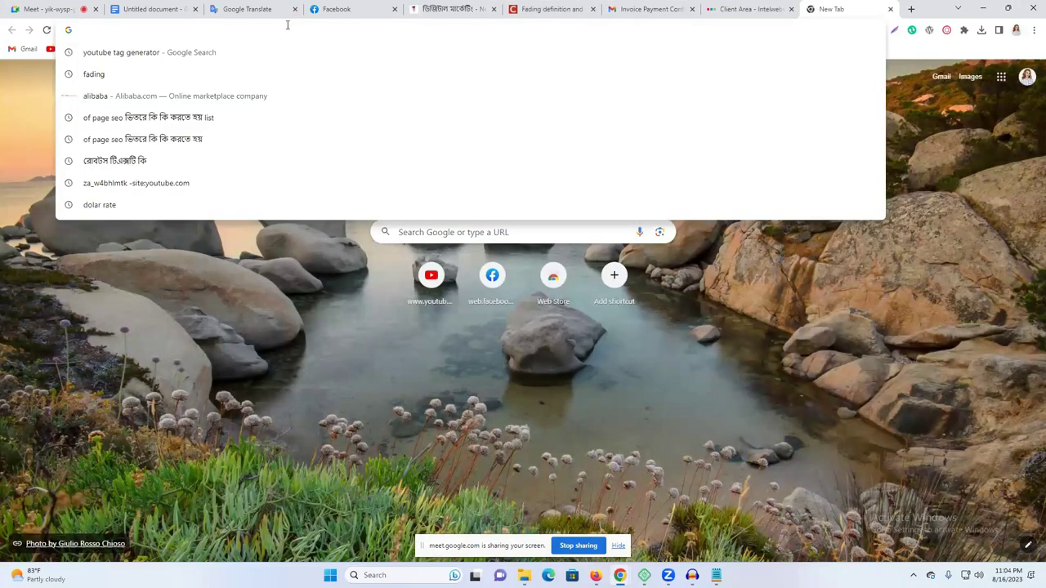
key("ctrl+6")
key("ctrl+v")
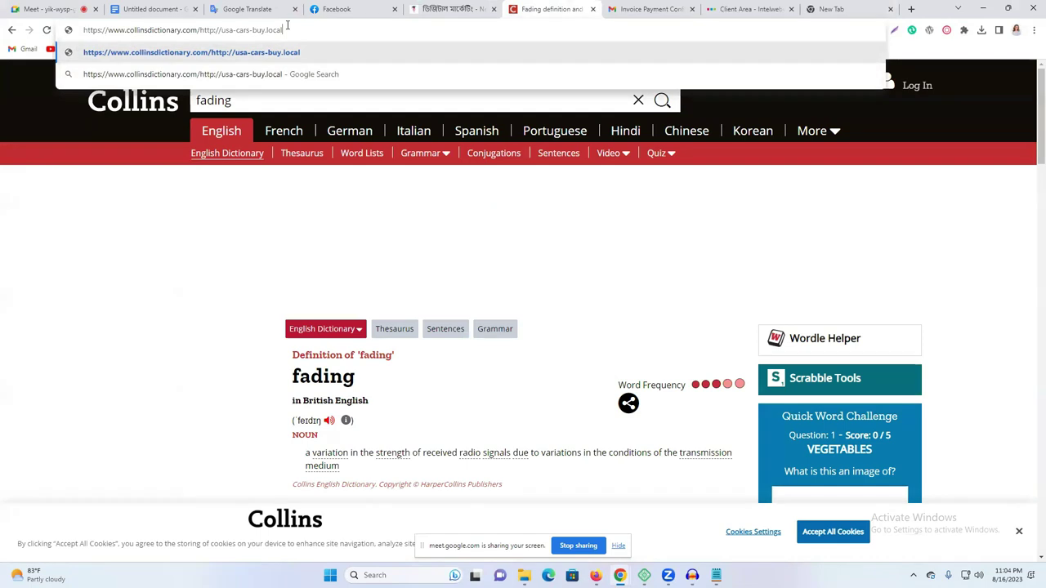
left_click_drag(283, 30, 201, 31)
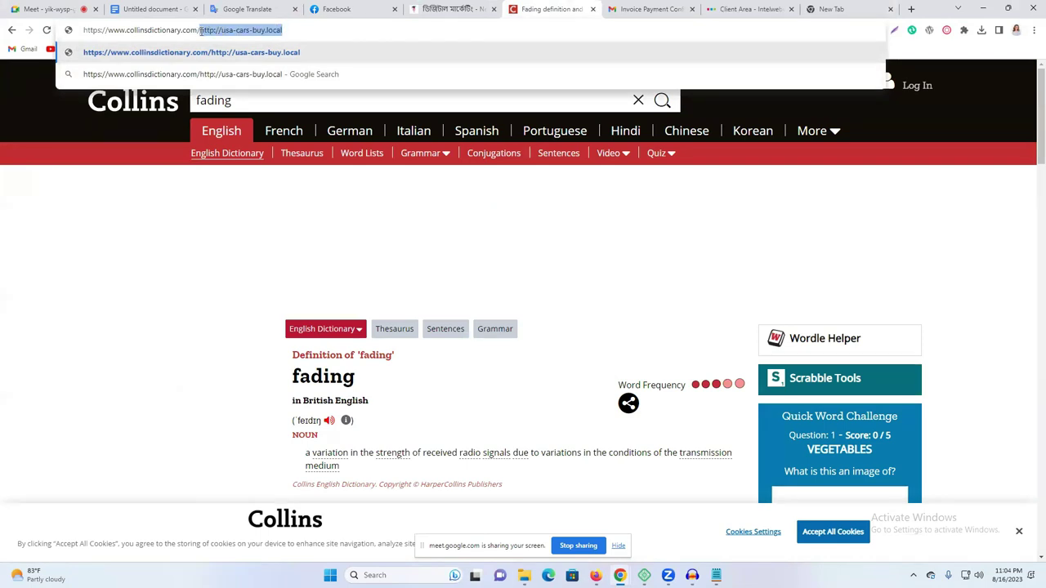
Switch back to Firefox and copy "robots.txt" from the address of the usa-cars-buy.local robots page
left_click(595, 575)
key("ctrl+Tab")
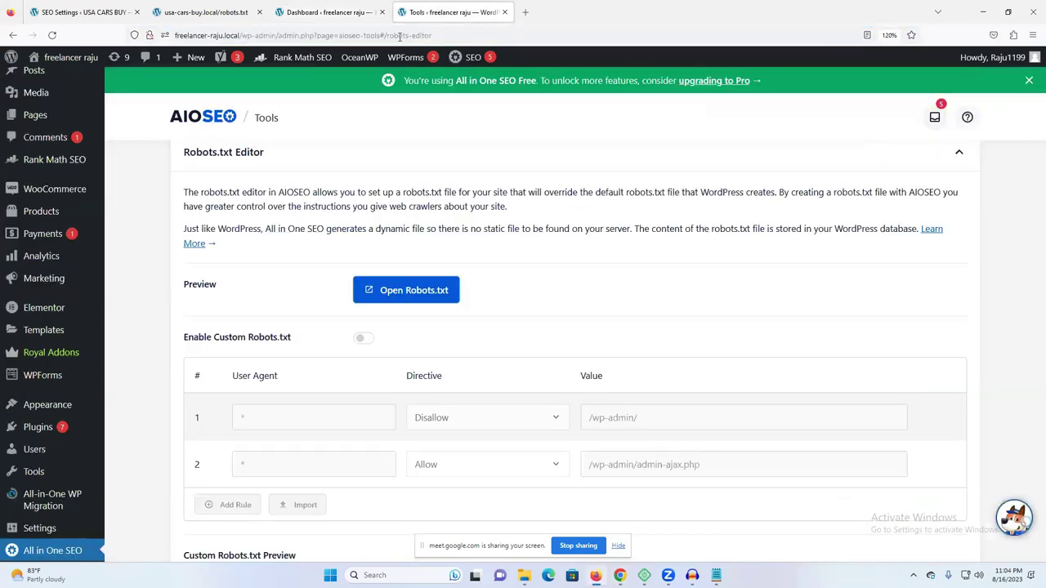
key("ctrl+Tab")
key("ctrl+Tab")
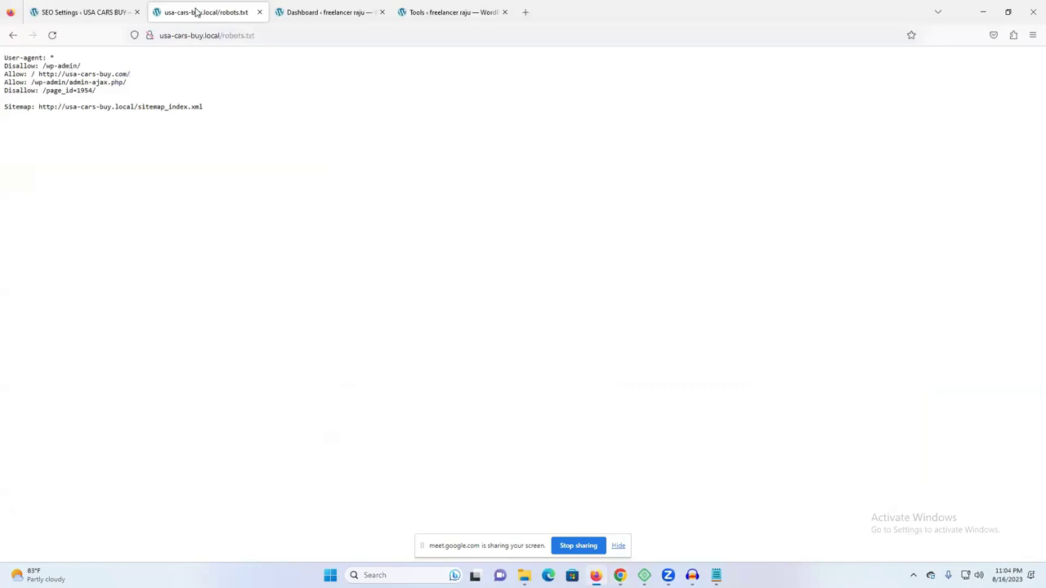
left_click_drag(267, 35, 221, 36)
key("ctrl+c")
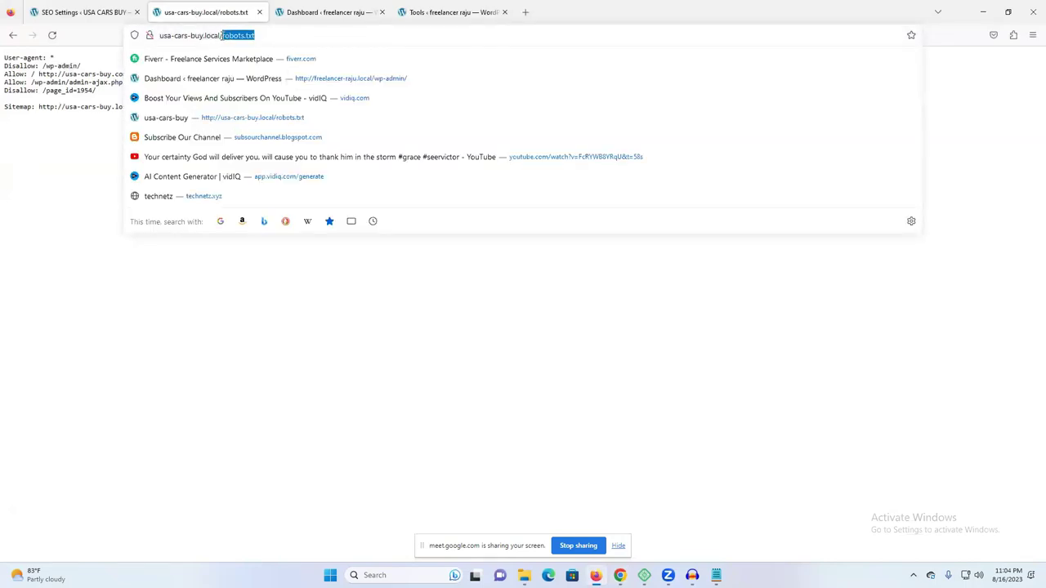
Switch to Chrome, open collinsdictionary.com/robots.txt and look through its Disallow and Sitemap rules
left_click(620, 575)
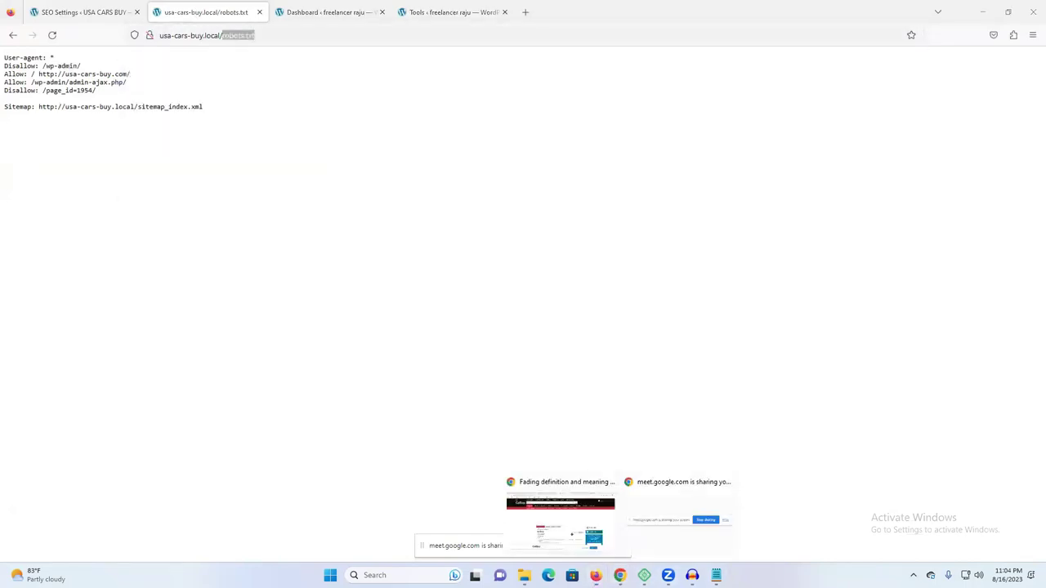
left_click(575, 535)
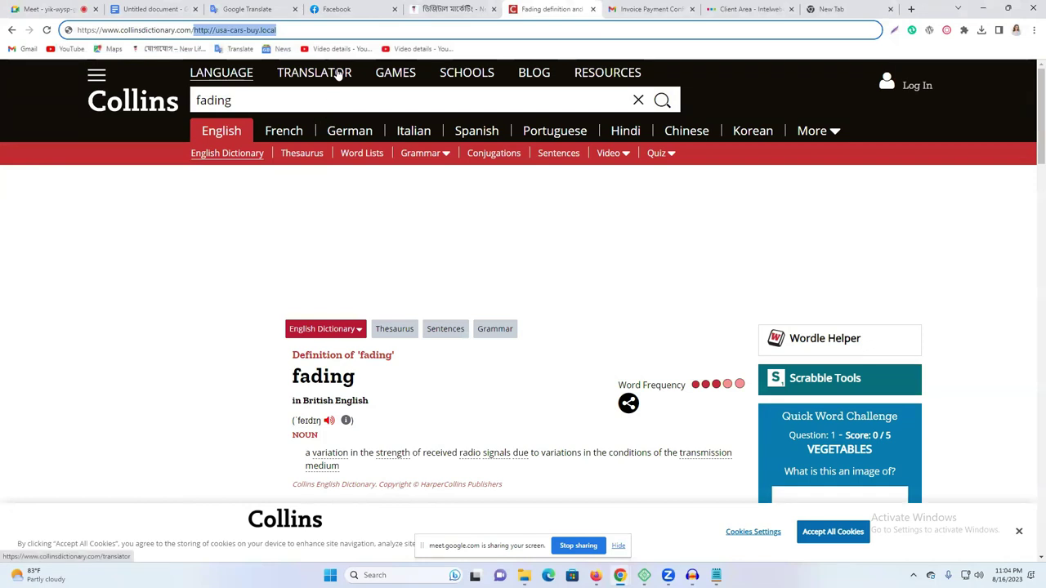
key("ctrl+v")
key("Return")
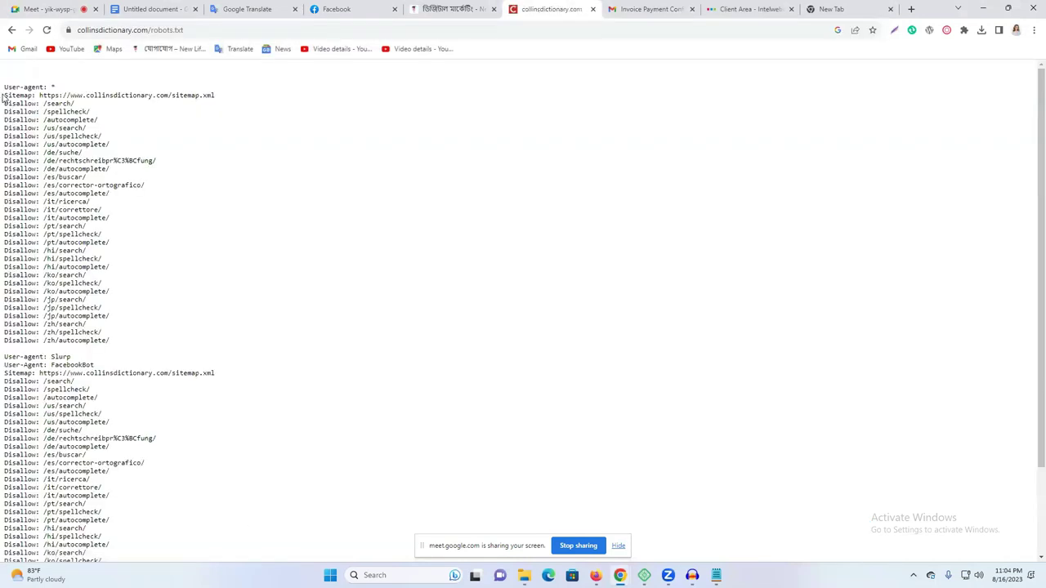
left_click_drag(5, 86, 245, 546)
left_click(373, 352)
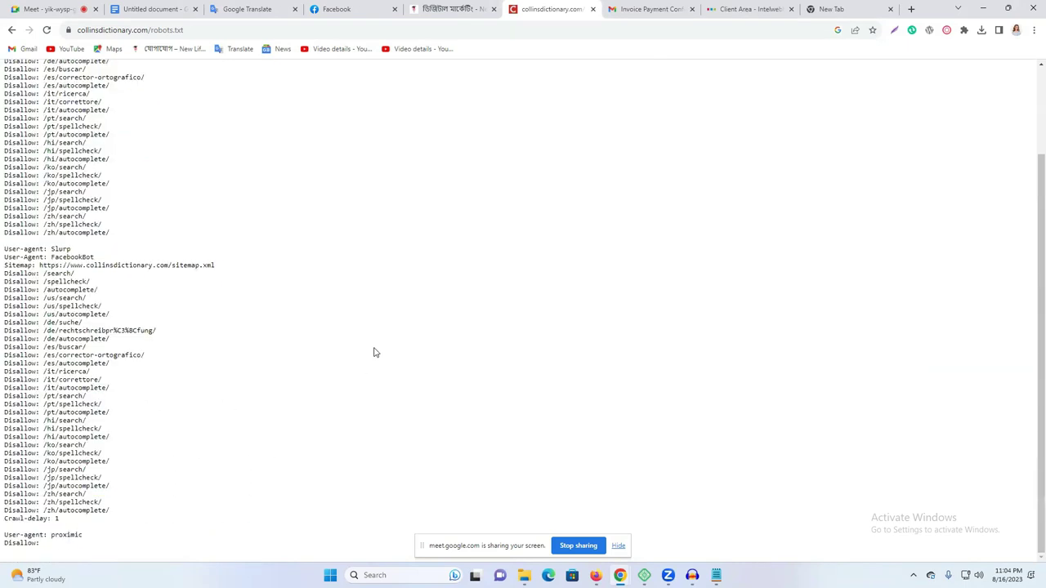
Load the newlifelearningitinstitute.com home page and try to view its /robots.txt file
left_click(846, 9)
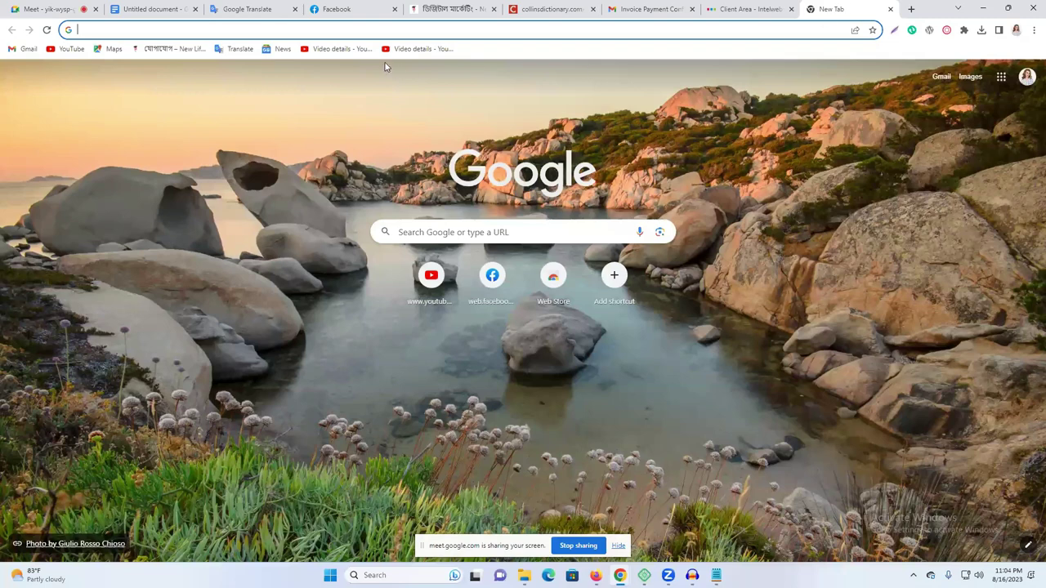
left_click(381, 29)
left_click(454, 9)
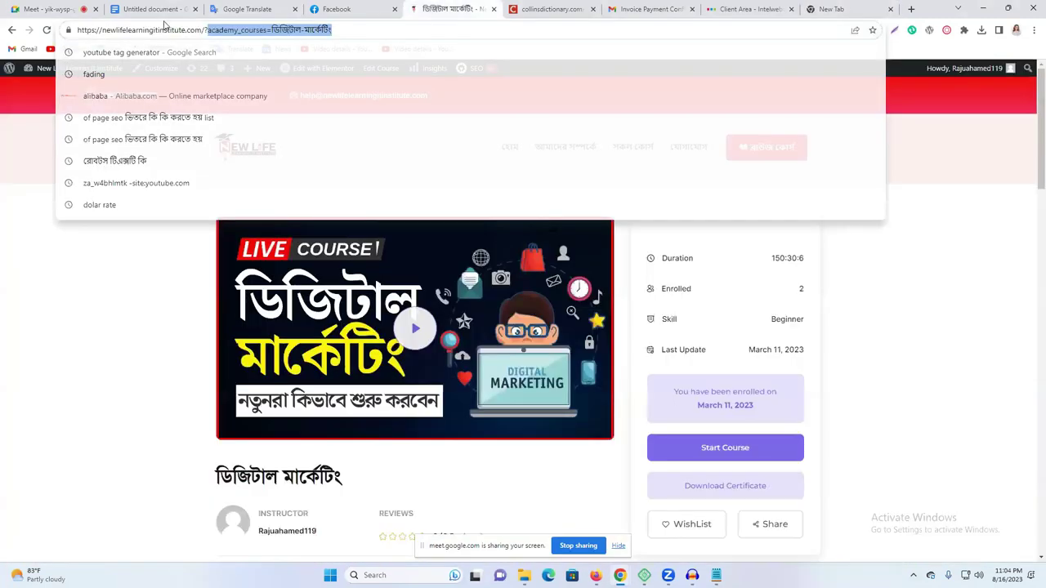
left_click_drag(352, 31, 204, 31)
key("BackSpace")
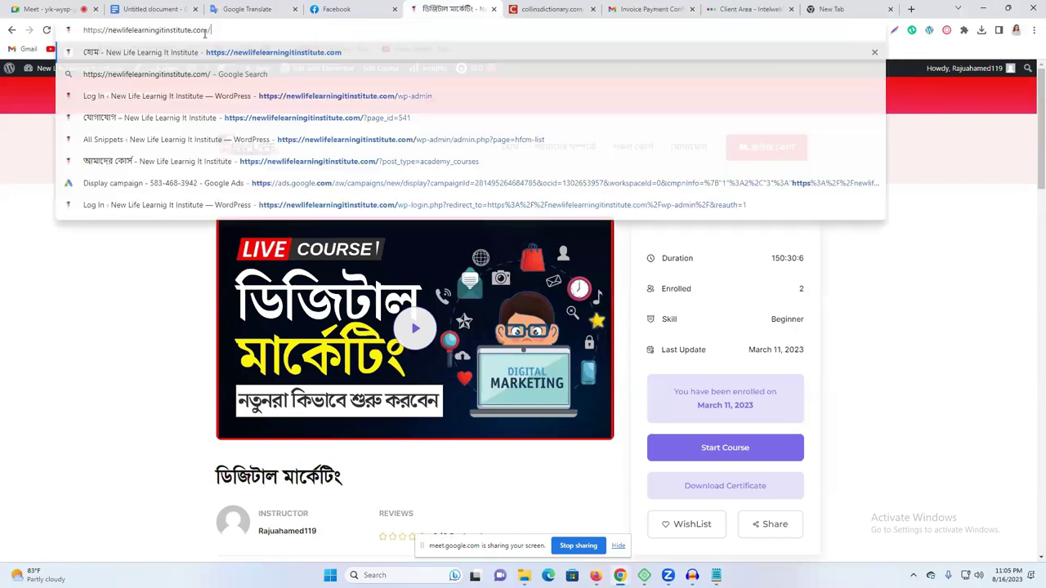
key("Return")
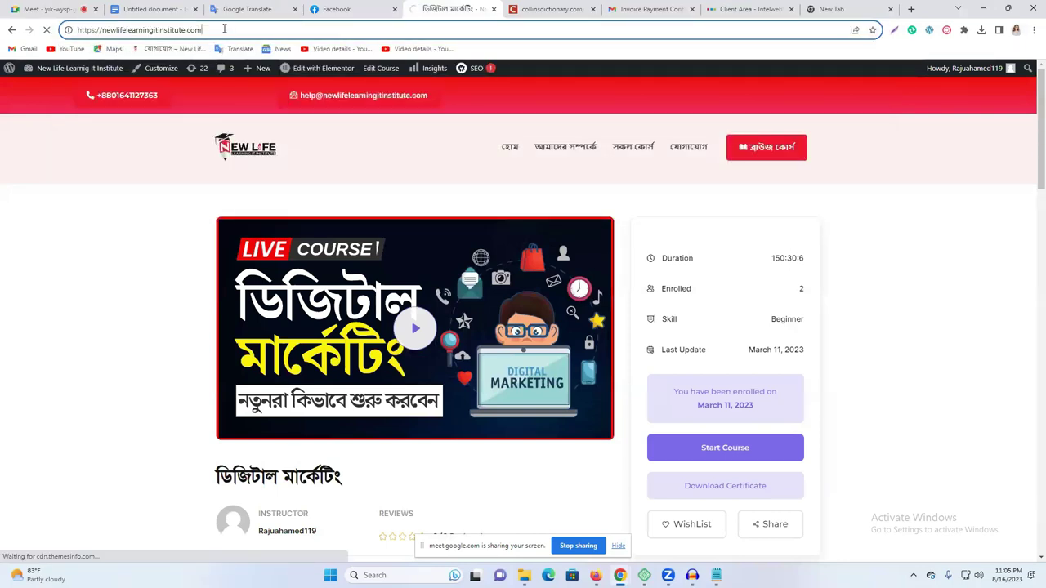
type("/robots.txt")
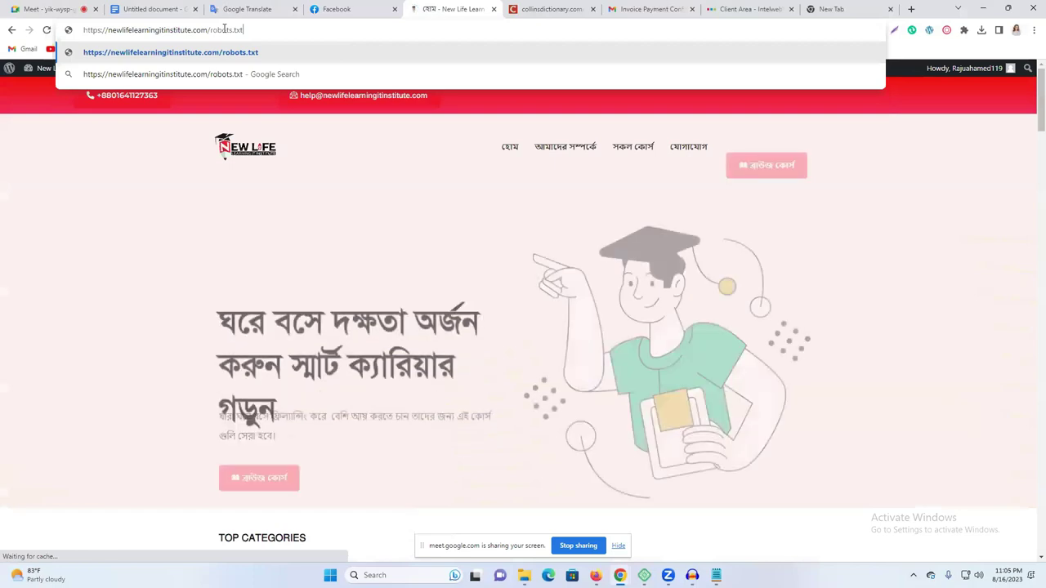
key("Return")
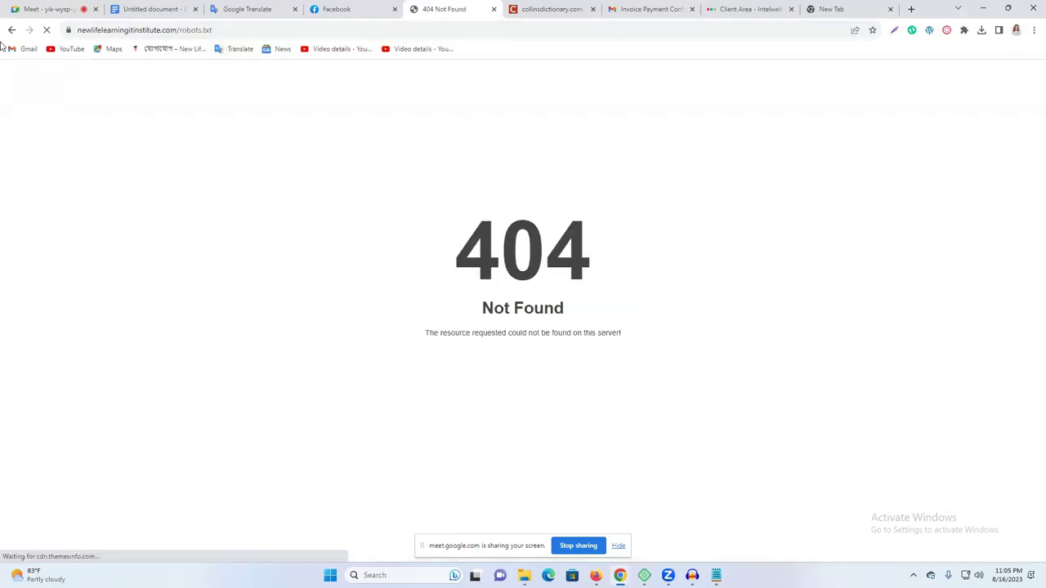
Search Google for Creative Fabrica in the empty browser tab and open its website
left_click(830, 8)
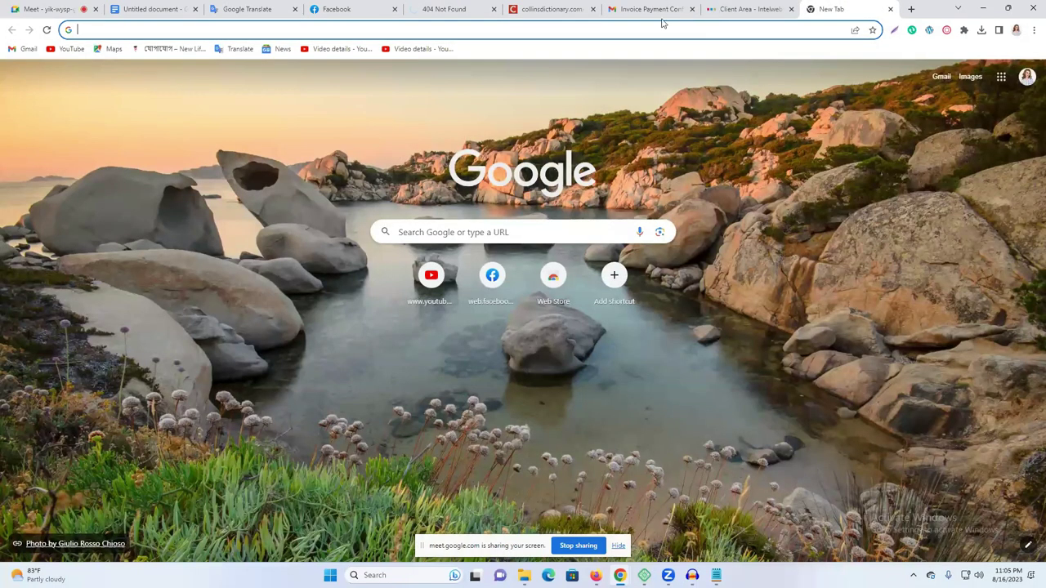
left_click(499, 33)
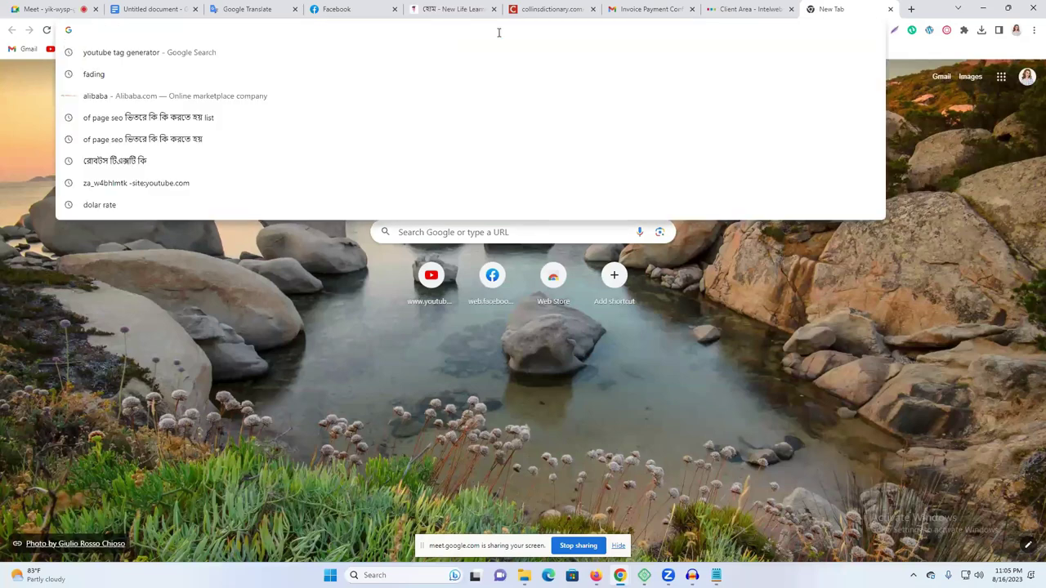
type("cre")
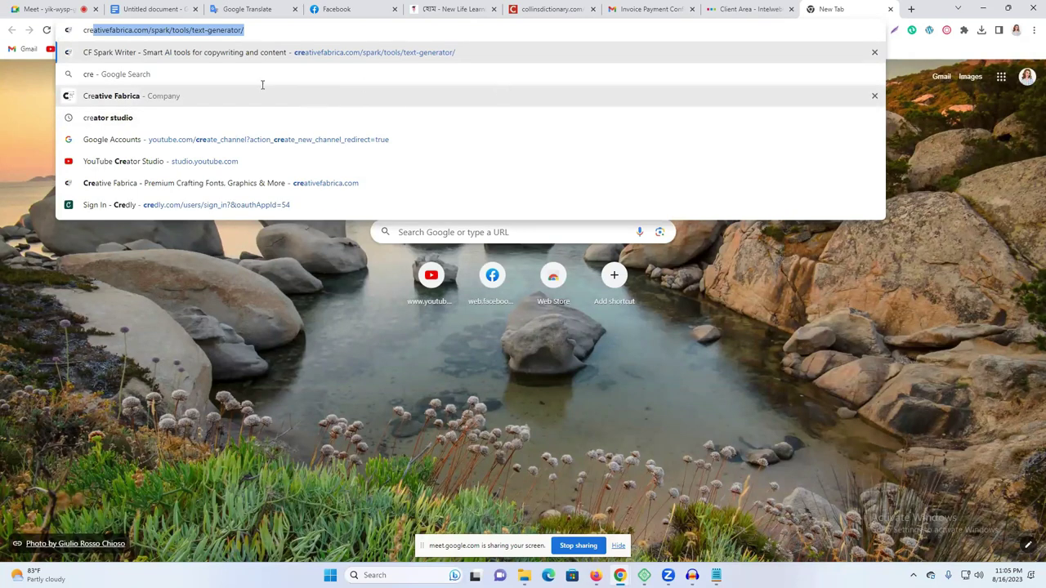
left_click(262, 91)
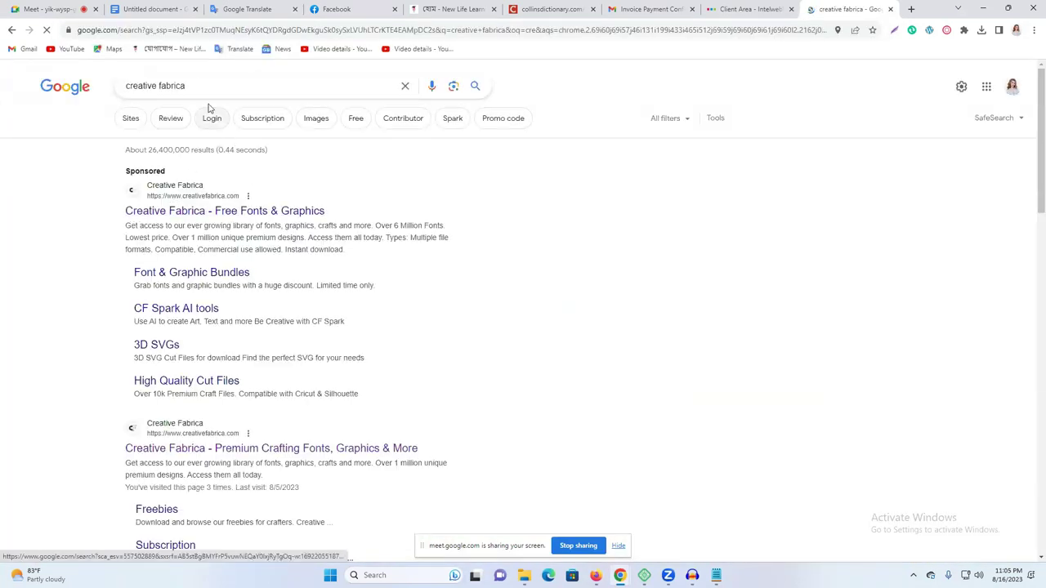
left_click(185, 211)
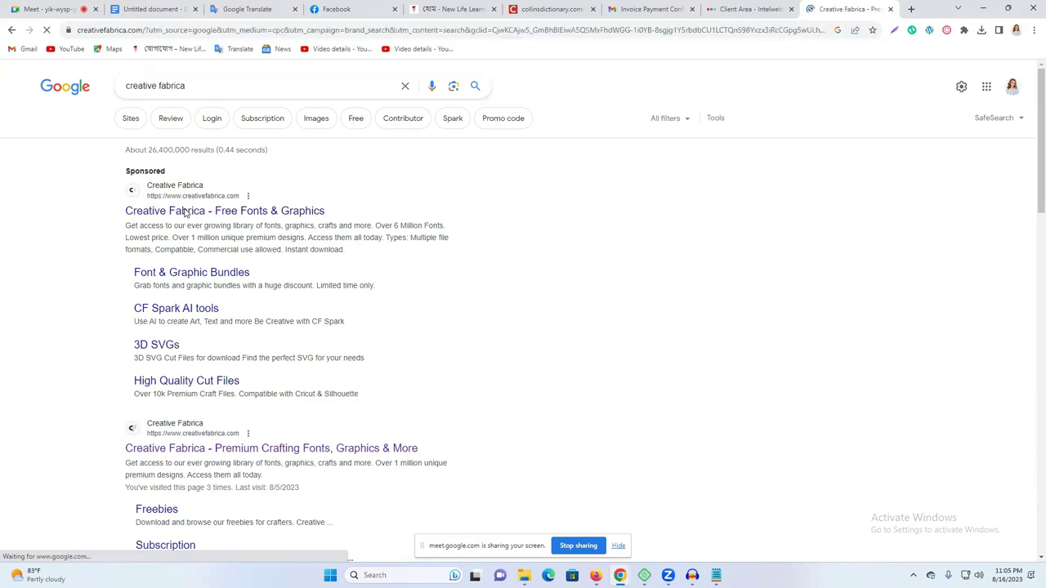
Open creativefabrica.com/robots.txt to examine the site's crawl rules
left_click(496, 31)
key("ctrl+v")
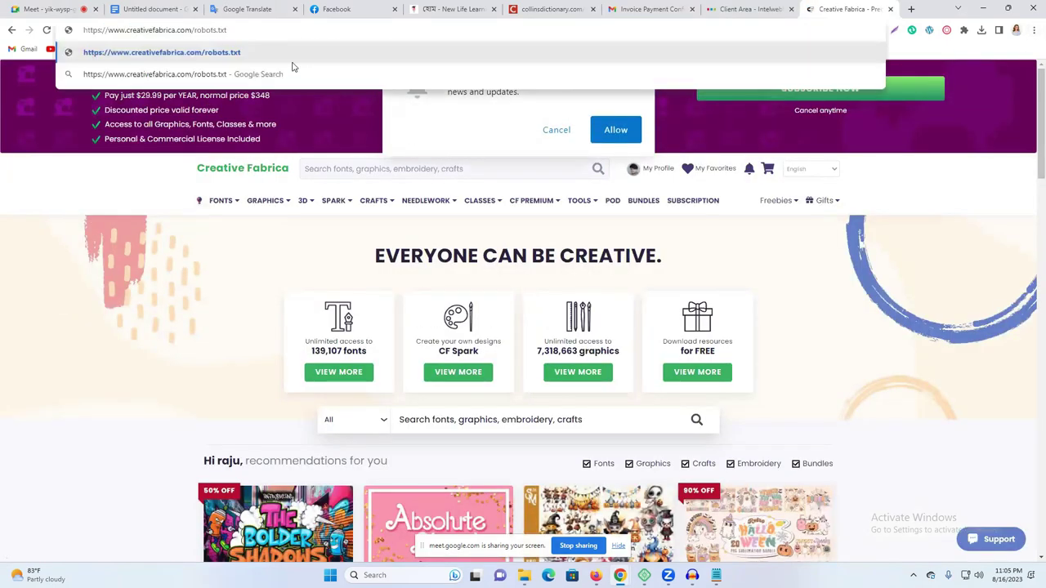
key("Return")
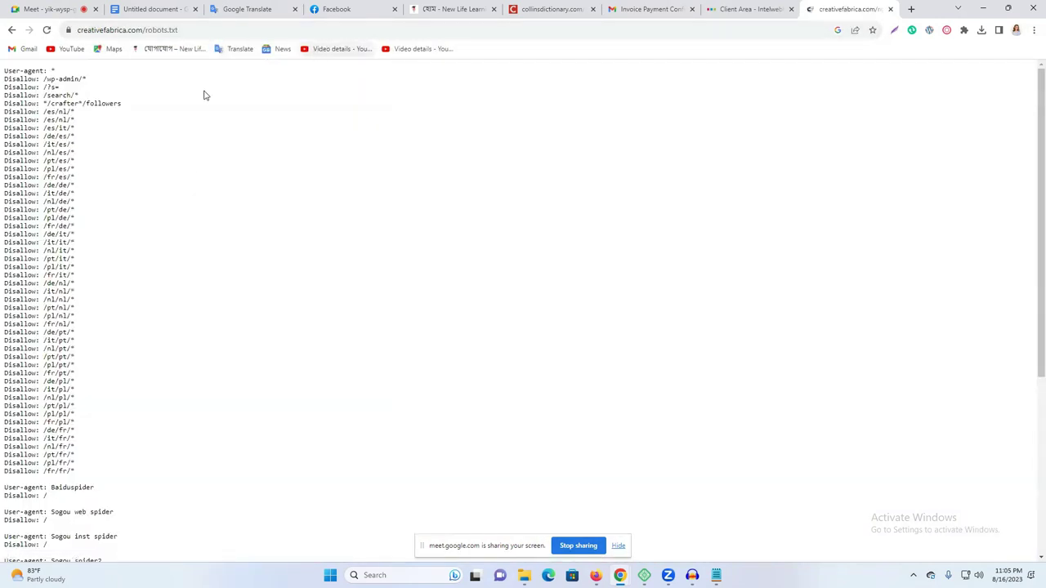